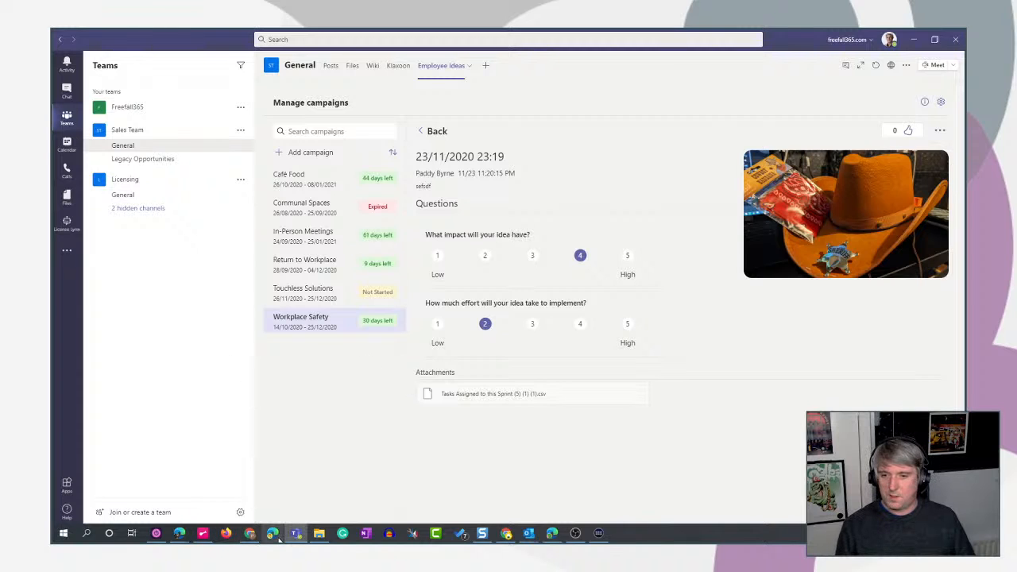
- Switch from Teams to the browser and bring up the flow that creates a work item, open for editing
mouse_move(180, 533)
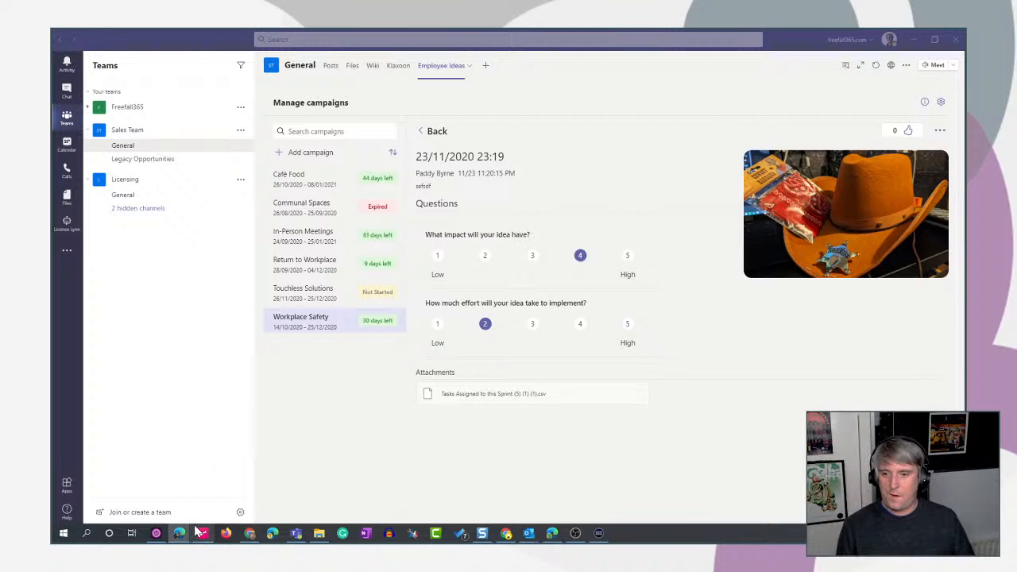
left_click(289, 486)
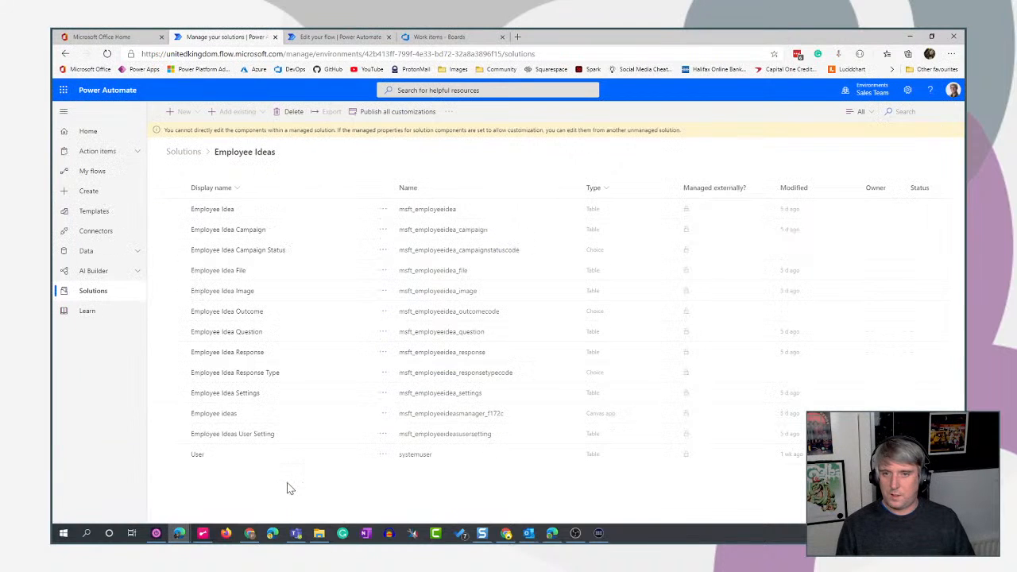
left_click(358, 37)
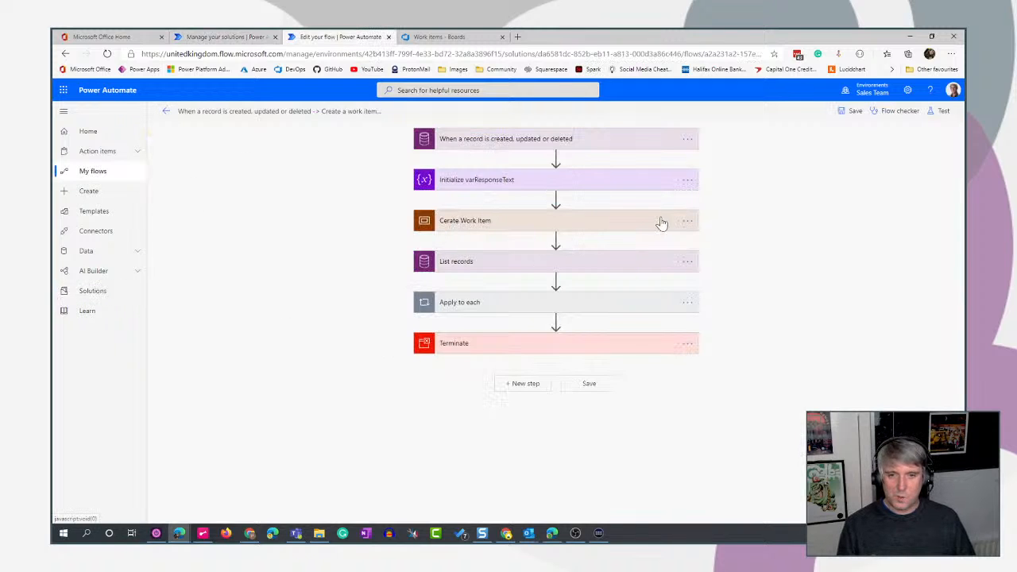
- Add a Scope after the Cerate Work Item scope and move the List records and Apply to each actions into it
left_click(555, 239)
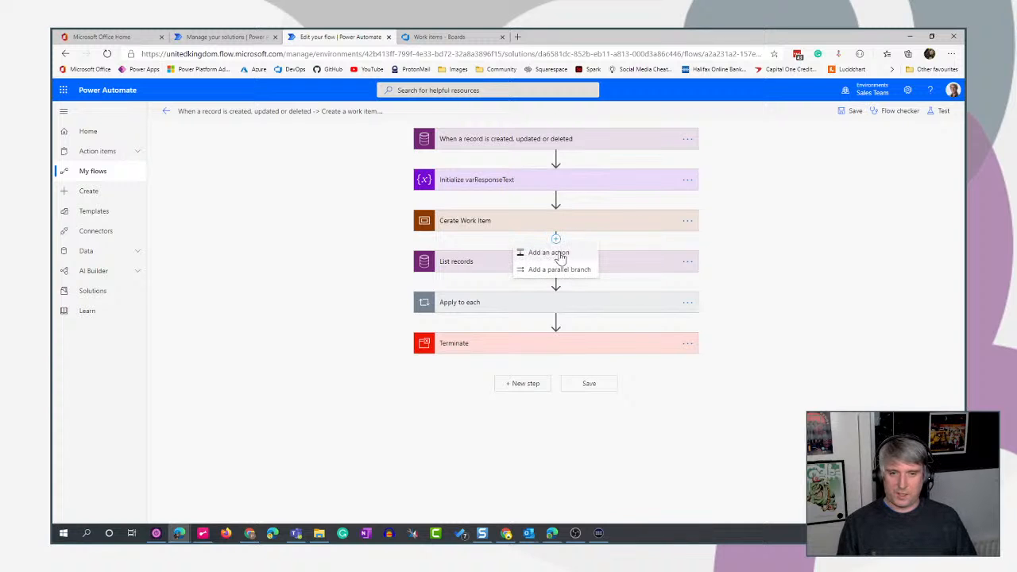
left_click(548, 253)
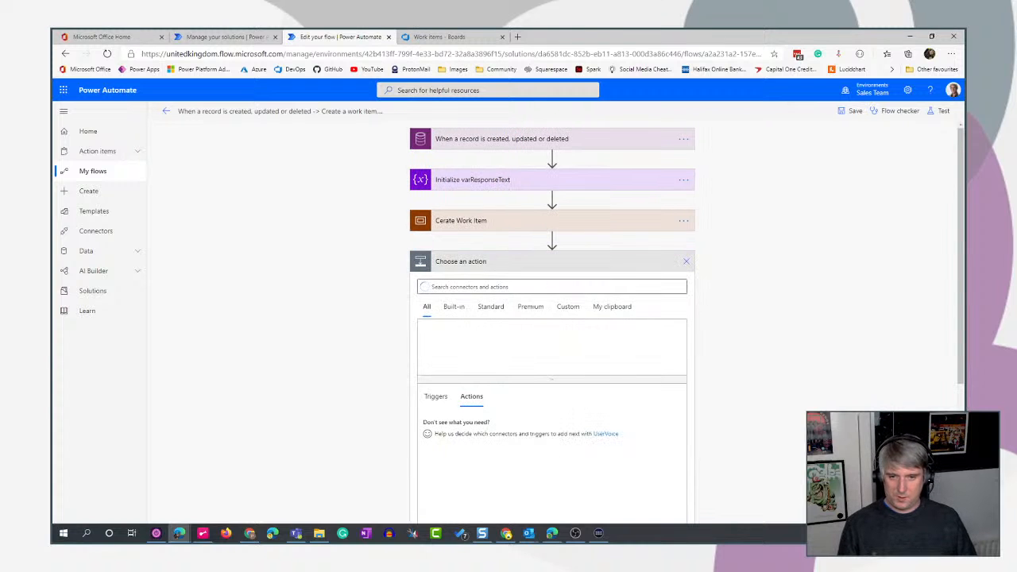
type("scope")
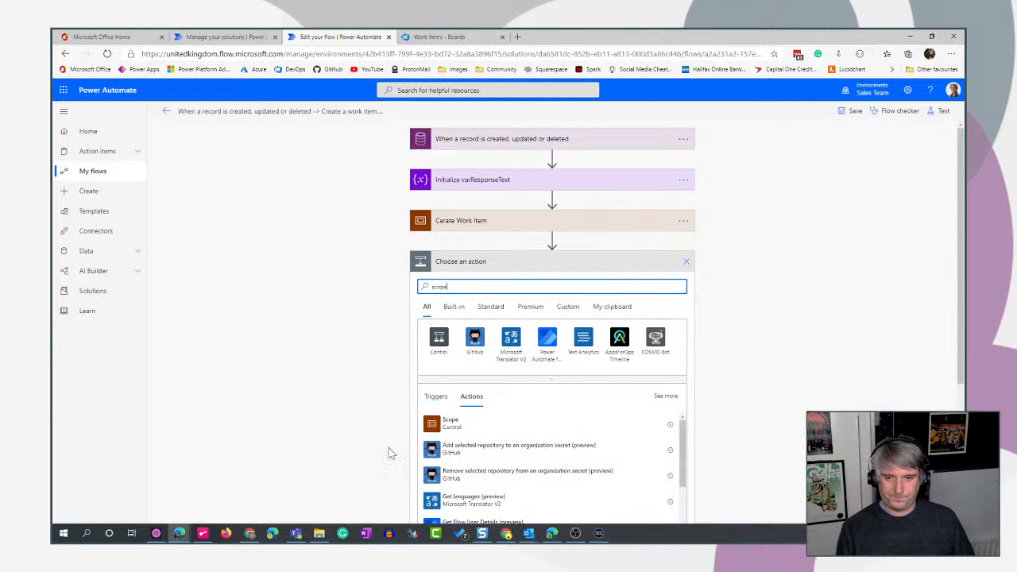
left_click(439, 429)
left_click_drag(501, 375, 592, 296)
left_click_drag(517, 397, 534, 332)
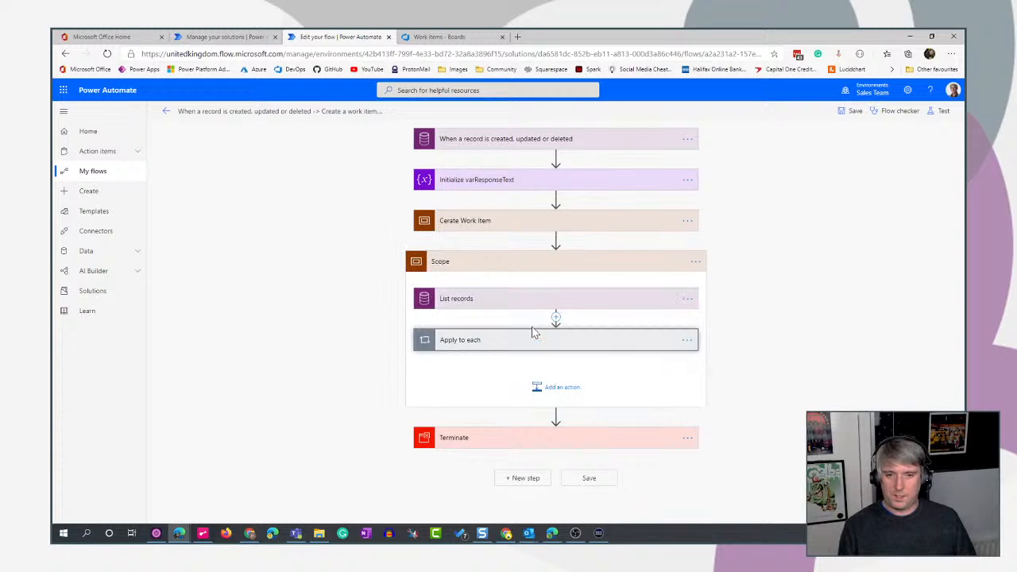
- Rename the scope containing List records and Apply to each as "Add comments" and collapse it
left_click(694, 262)
left_click(759, 285)
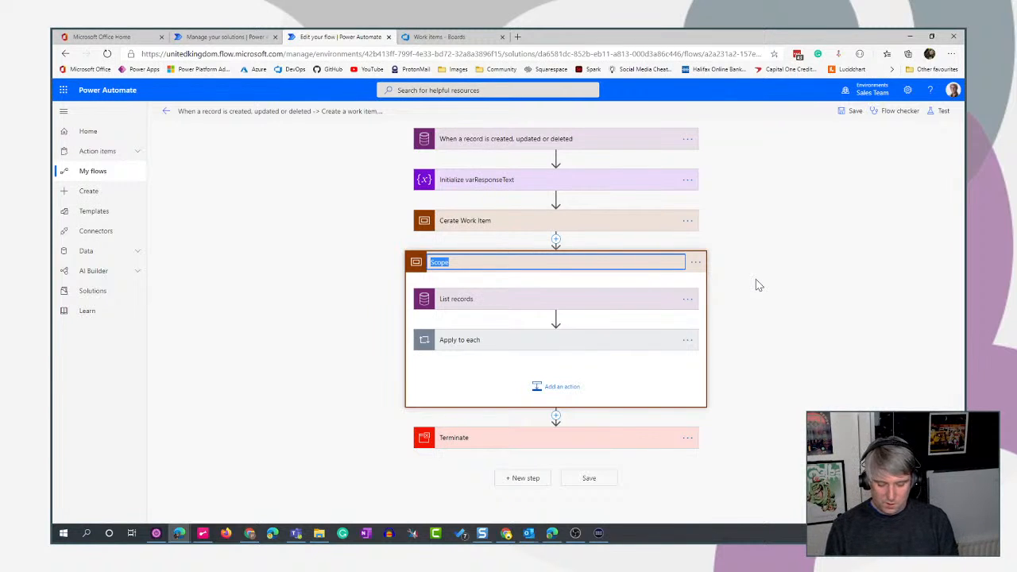
type("Ac")
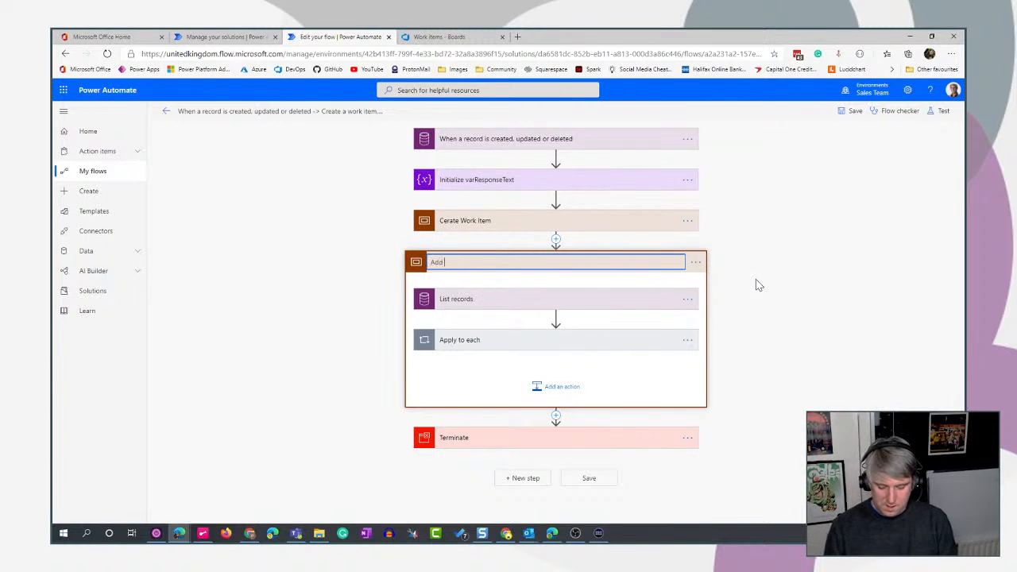
type("d comments")
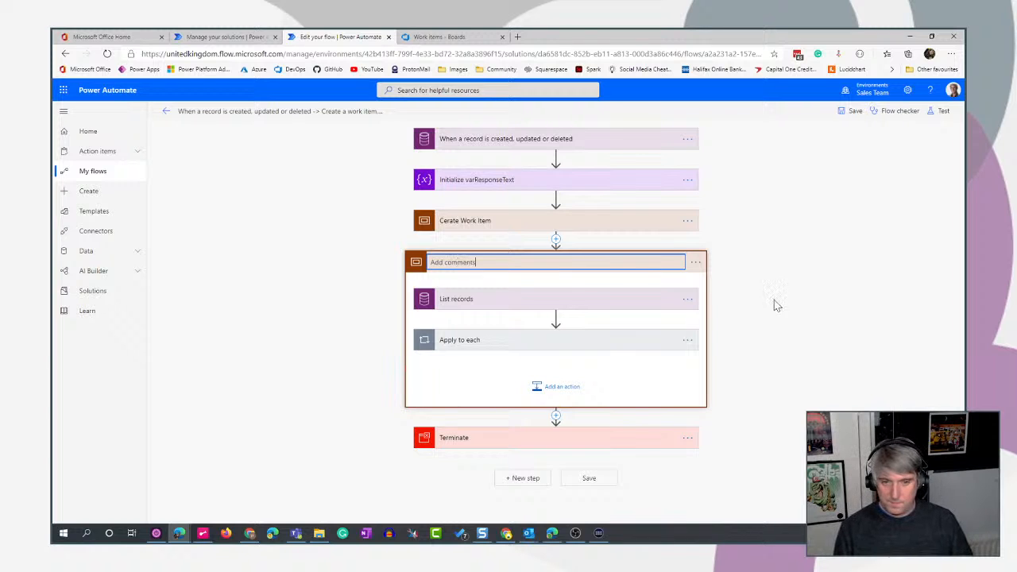
left_click(664, 285)
left_click(600, 265)
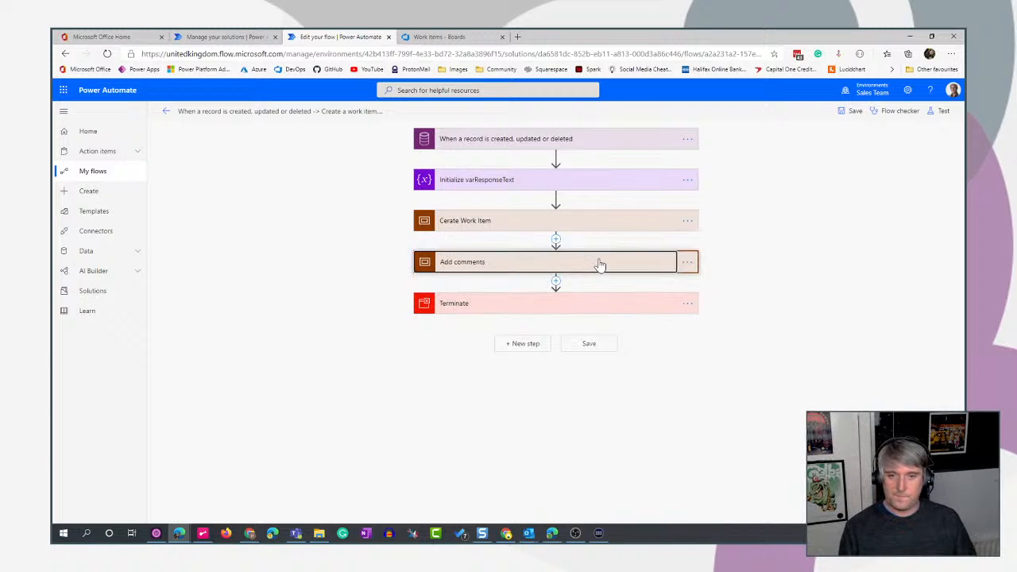
- Add a Scope between Add comments and Terminate and name it "Add attachments"
left_click(555, 280)
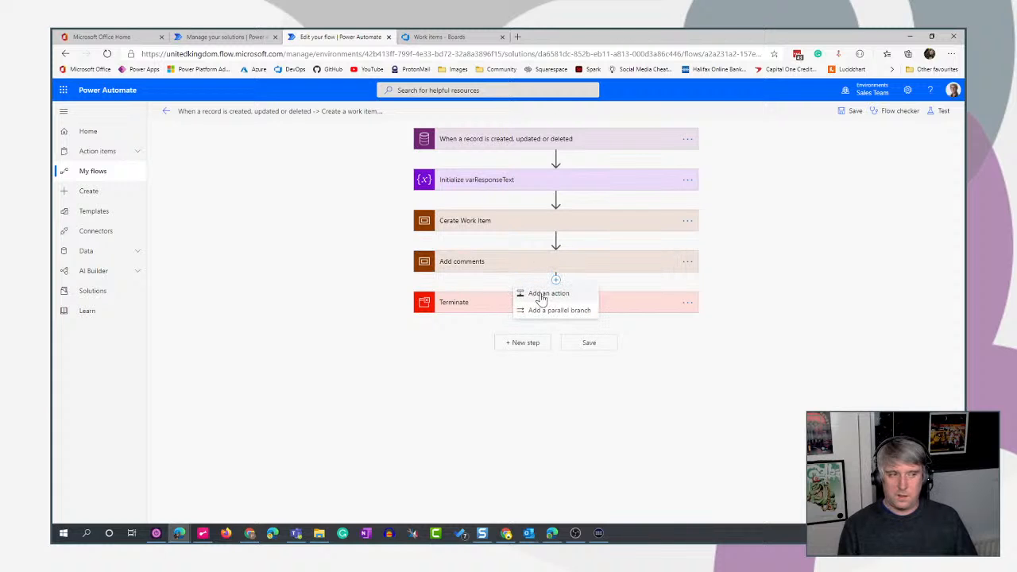
left_click(541, 295)
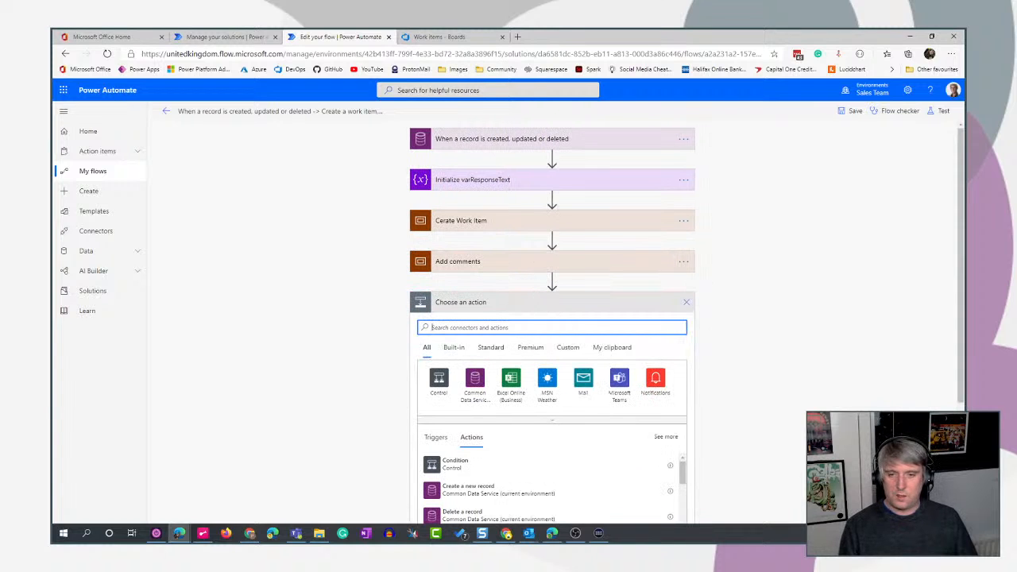
type("scope")
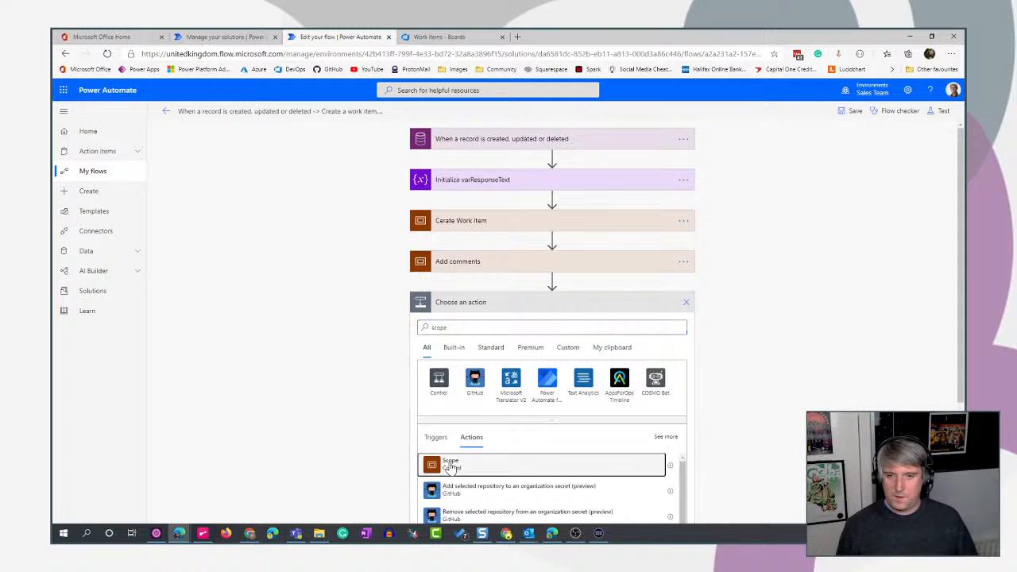
left_click(450, 463)
left_click(687, 303)
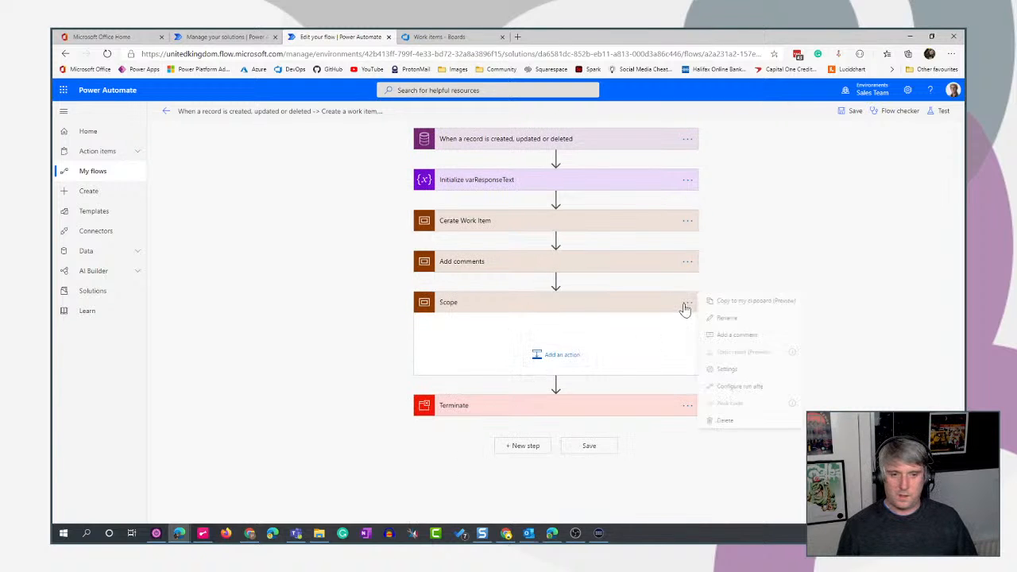
left_click(728, 318)
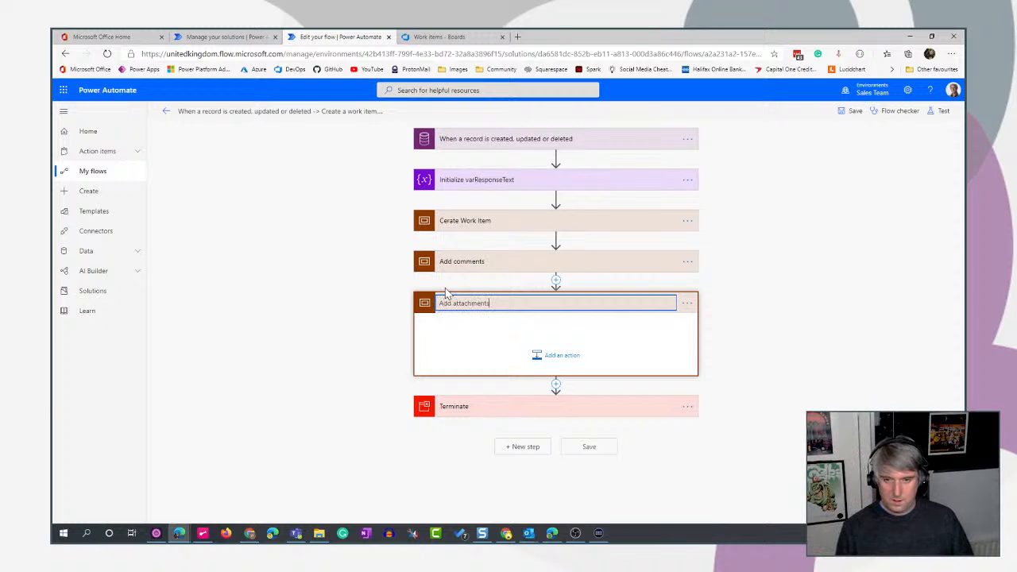
- Insert another Scope between the Add attachments scope and the Terminate action
left_click(556, 385)
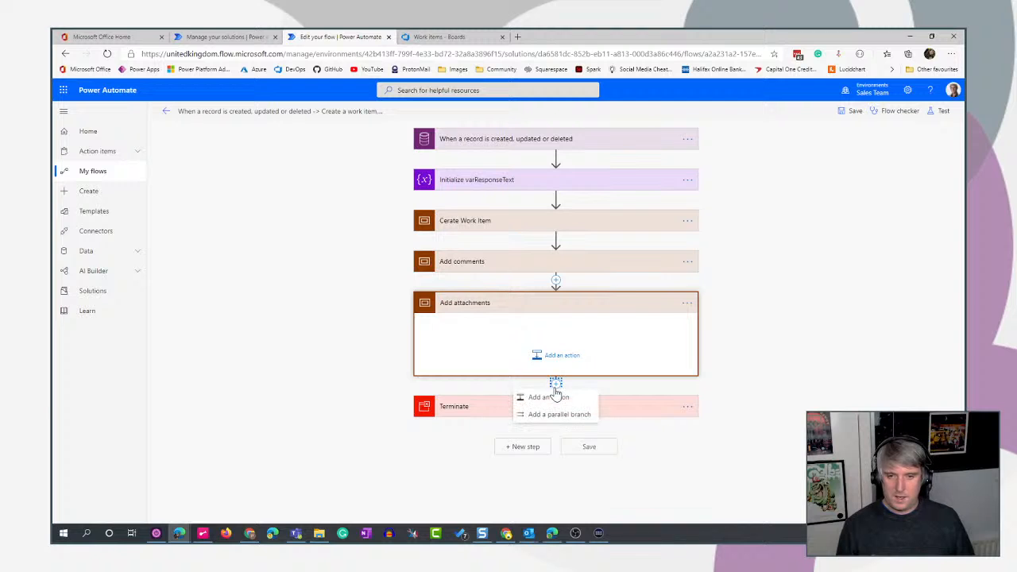
left_click(548, 397)
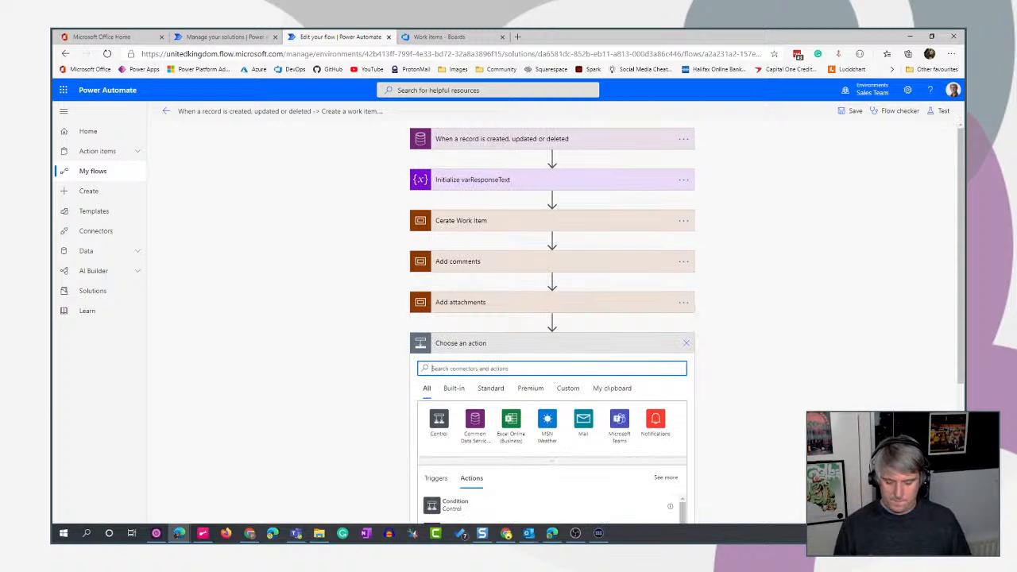
type("scope")
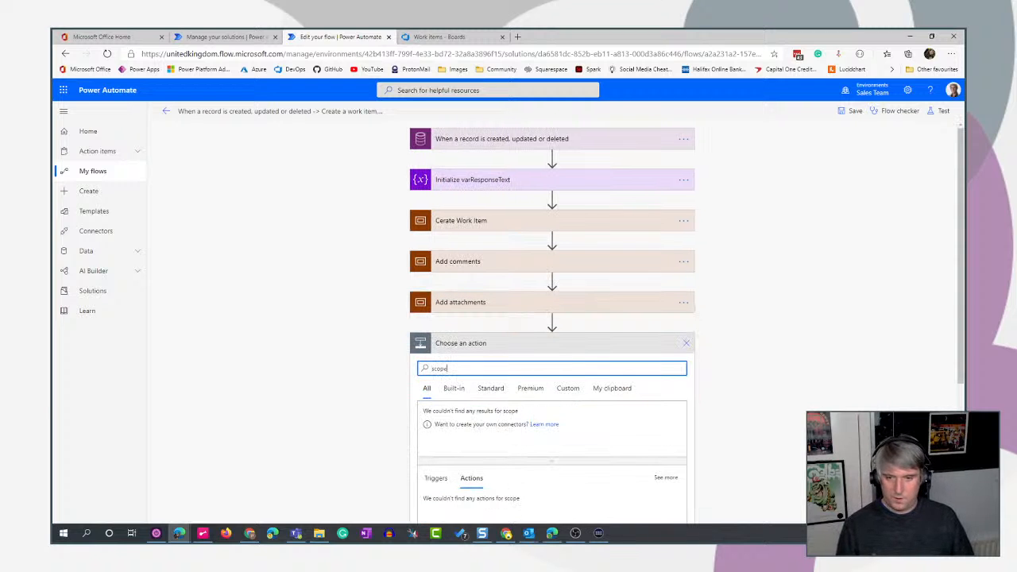
scroll(604, 405, "down", 2)
left_click(468, 385)
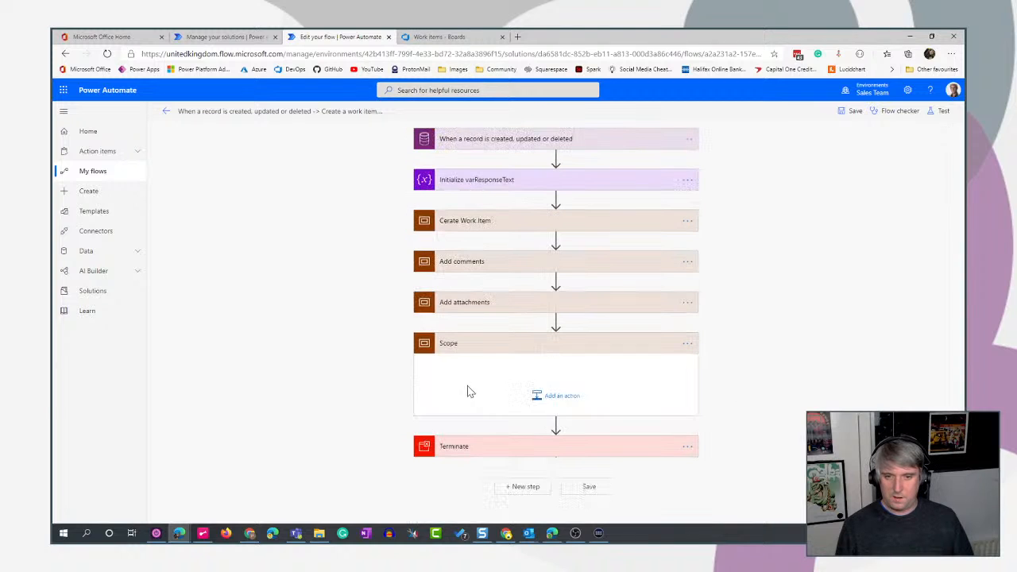
- Rename the new scope above Terminate as "Add cover image"
left_click(546, 397)
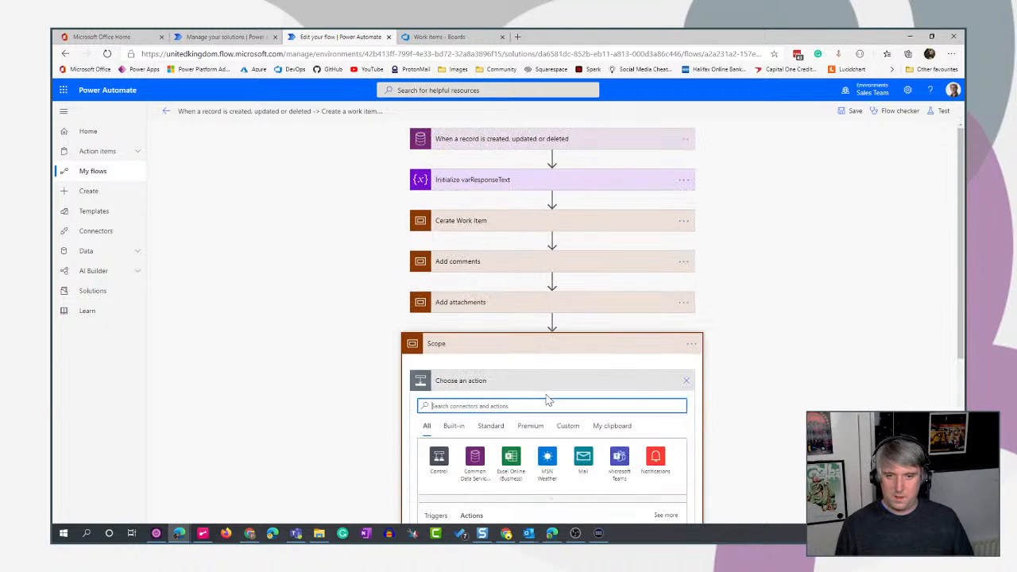
left_click(692, 343)
left_click(725, 357)
type("Add cover iomage")
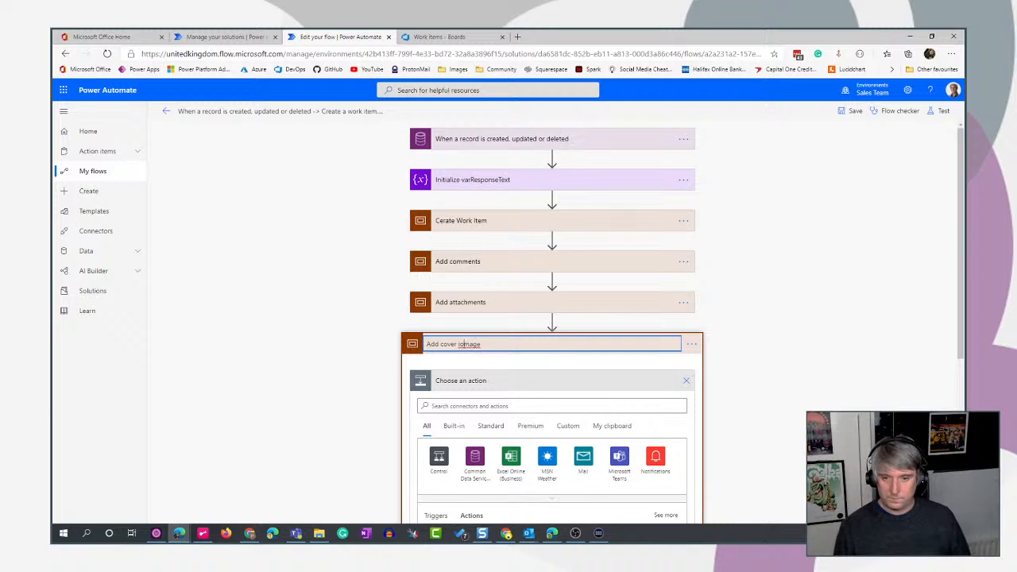
key("BackSpace")
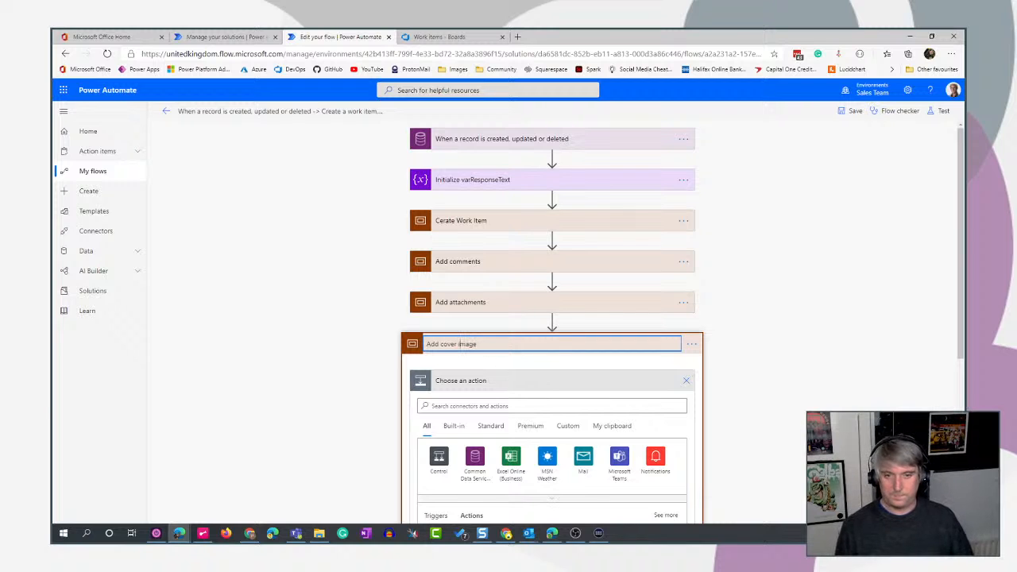
left_click(850, 289)
- Collapse the Add cover image scope and expand the Add attachments scope
scroll(713, 276, "down", 3)
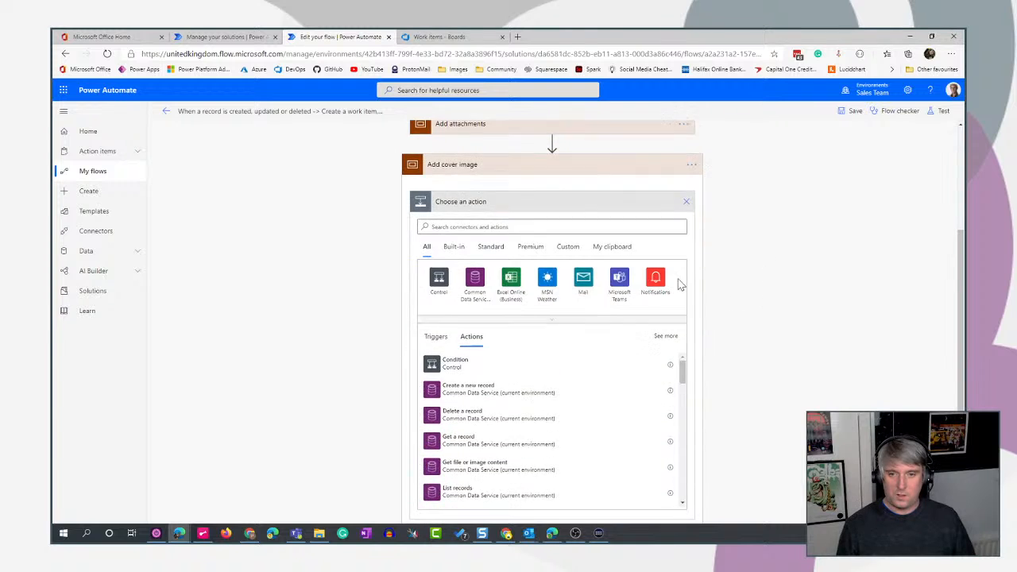
left_click(566, 166)
left_click(537, 307)
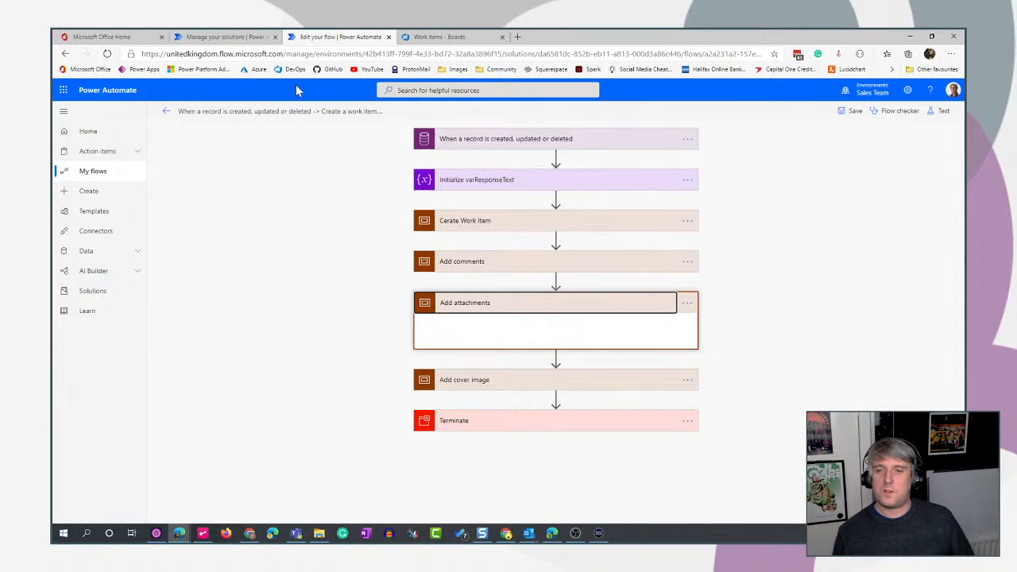
- Open the Employee Idea File table in the Employee Ideas solution and select the Idea column's name, msft_employeeideaid
left_click(213, 40)
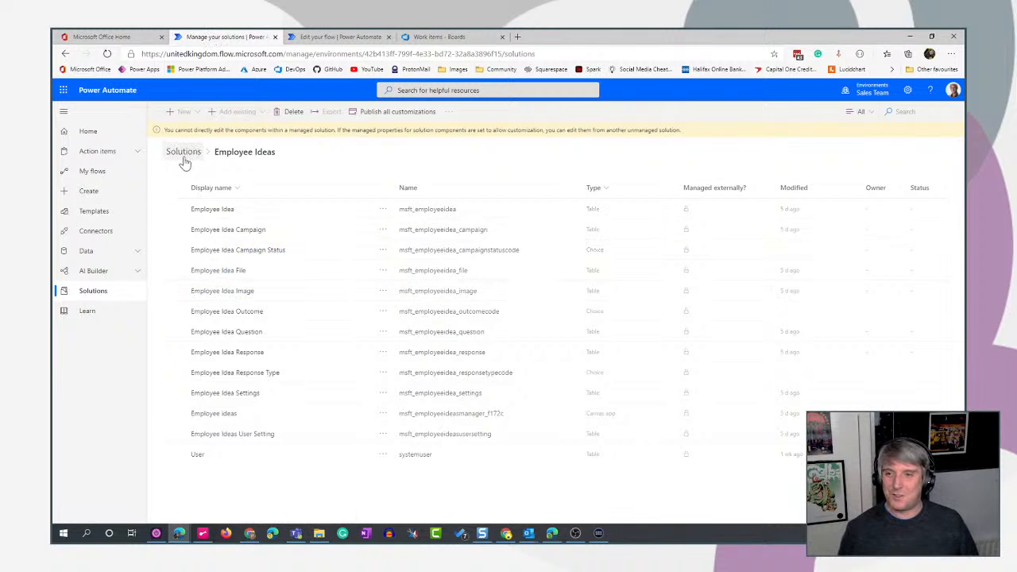
left_click(218, 272)
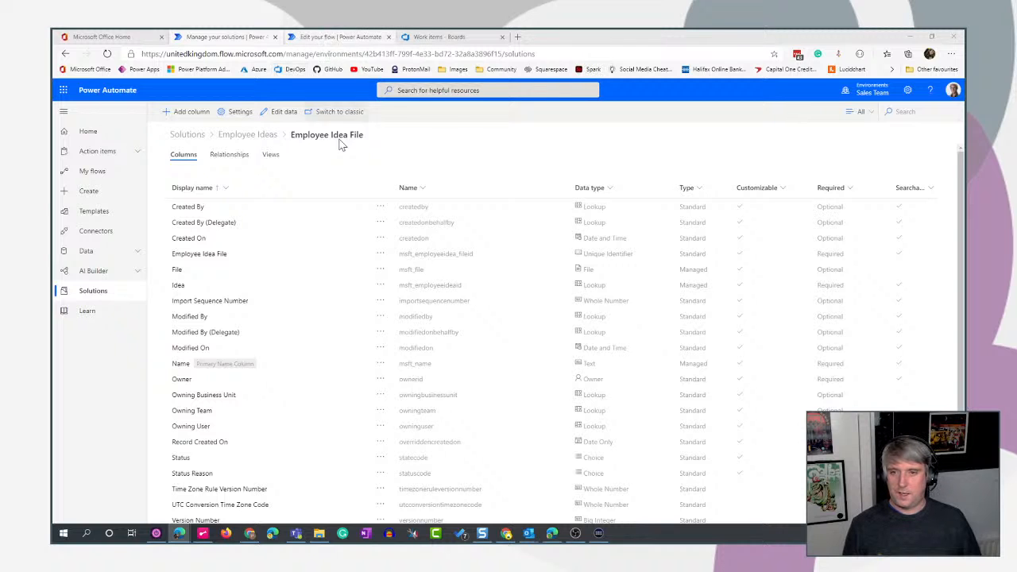
scroll(355, 262, "down", 1)
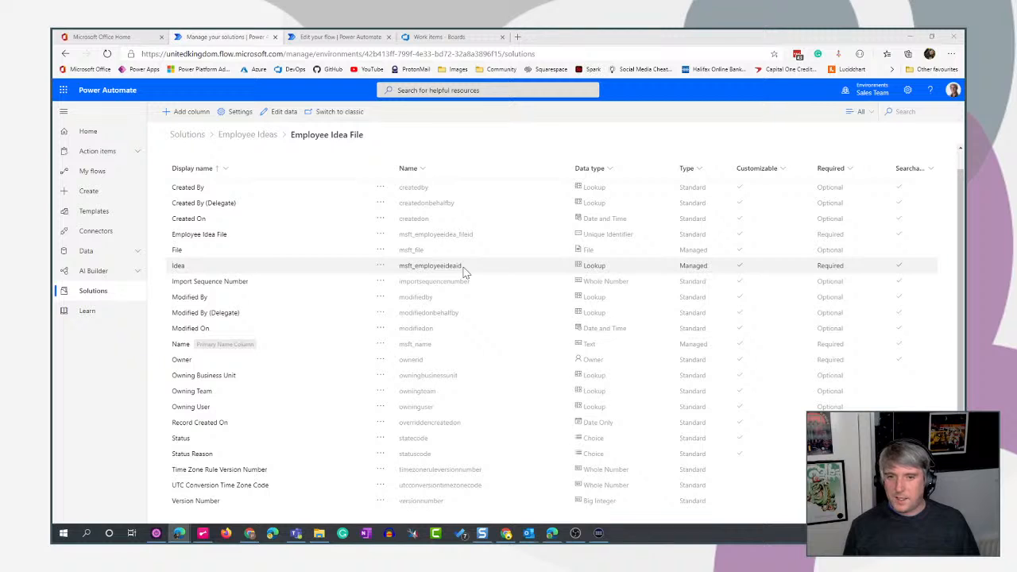
left_click_drag(463, 269, 398, 267)
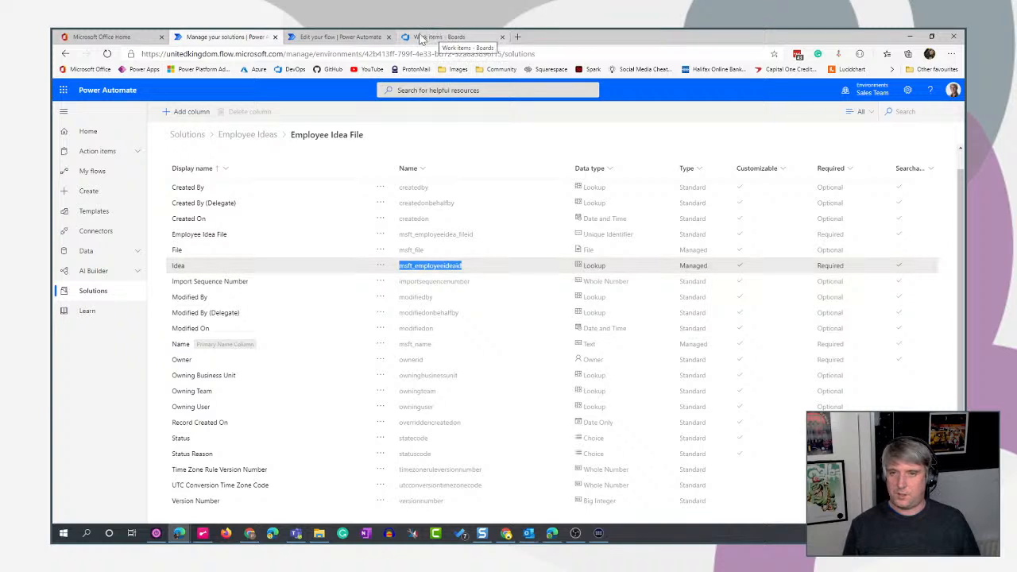
- Return to the flow and check the contents of the Add attachments and Add cover image scopes, leaving Add attachments expanded
left_click(340, 37)
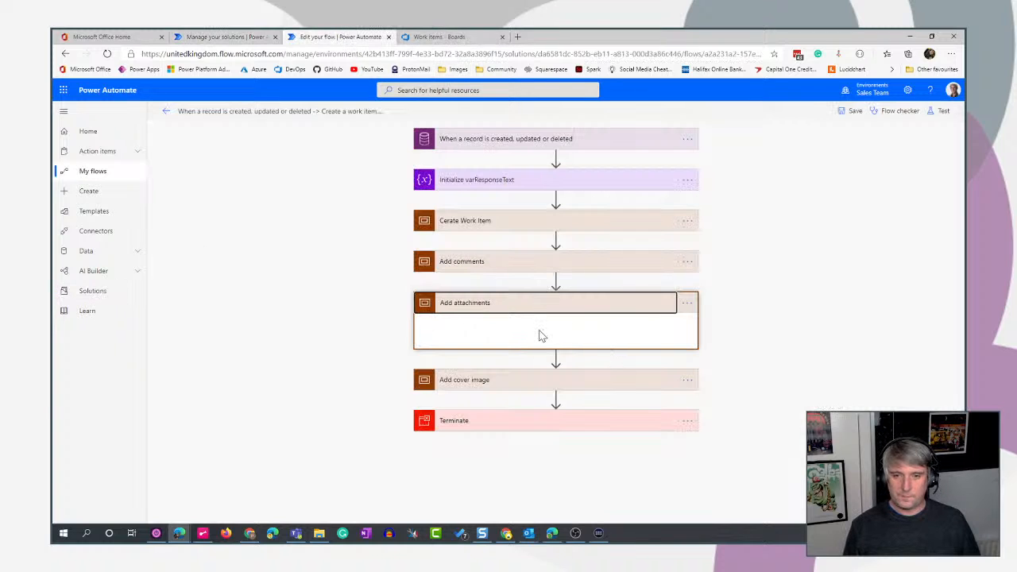
left_click(622, 310)
left_click(580, 312)
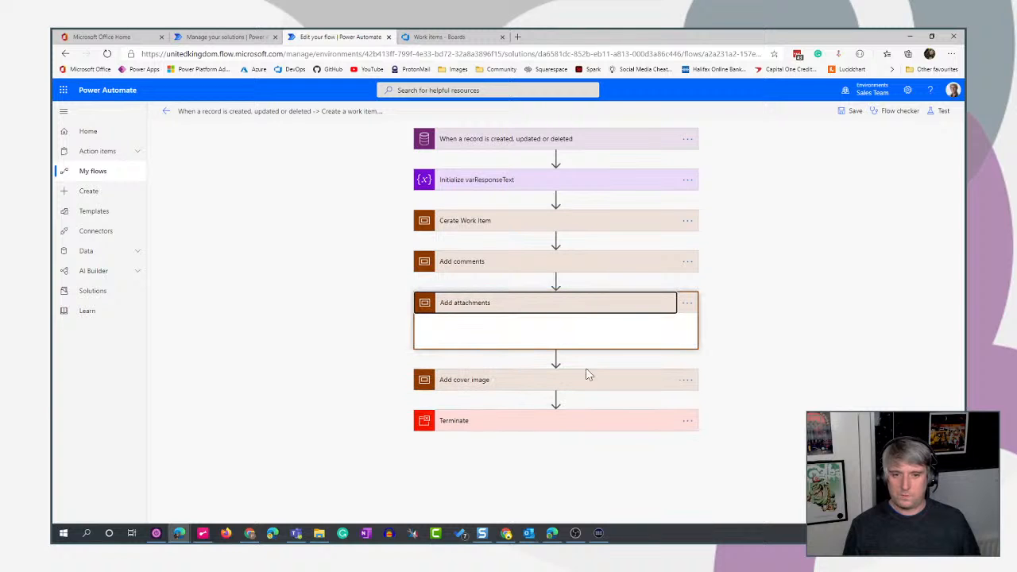
left_click(596, 313)
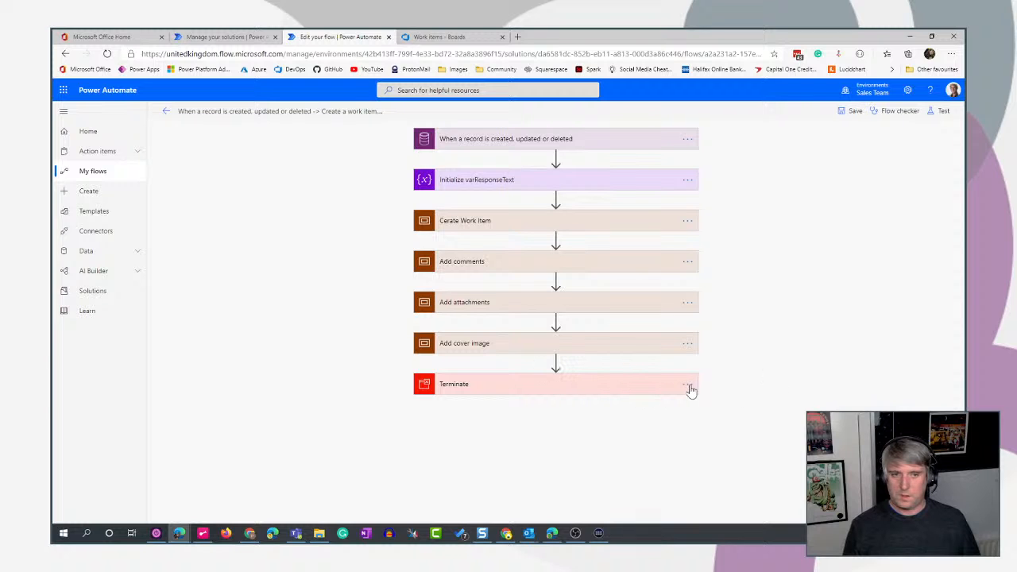
left_click(565, 352)
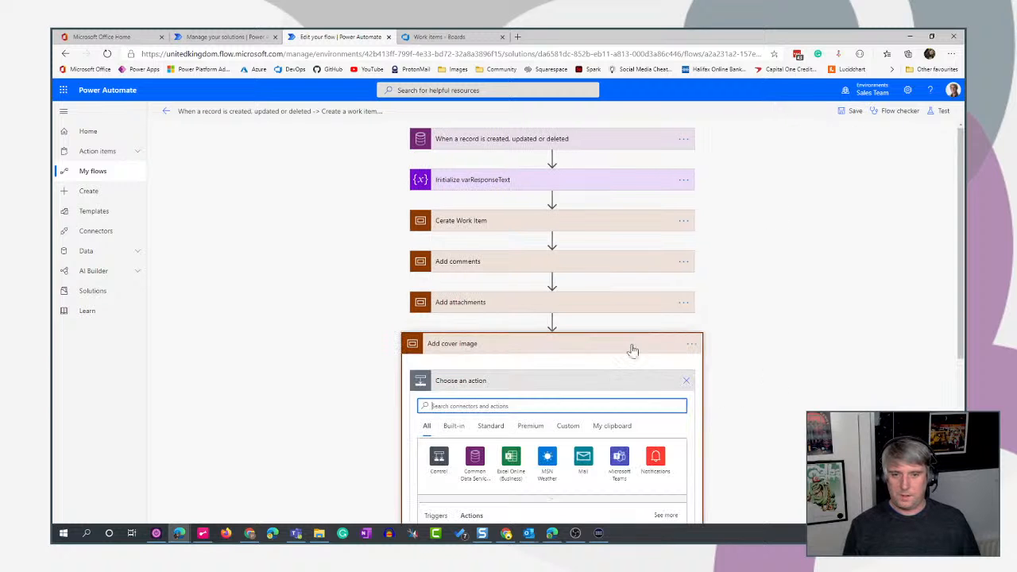
left_click(627, 350)
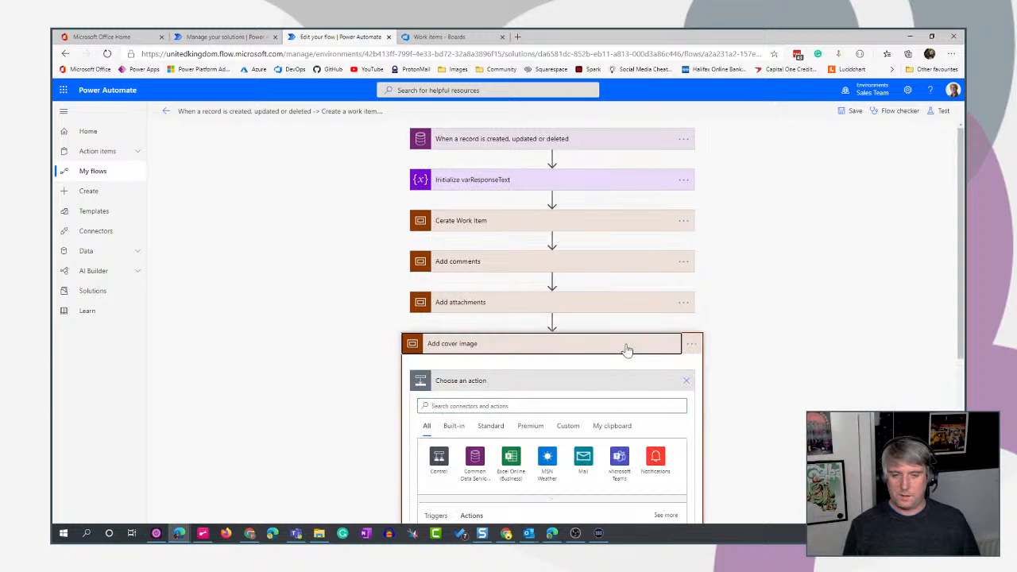
left_click(631, 304)
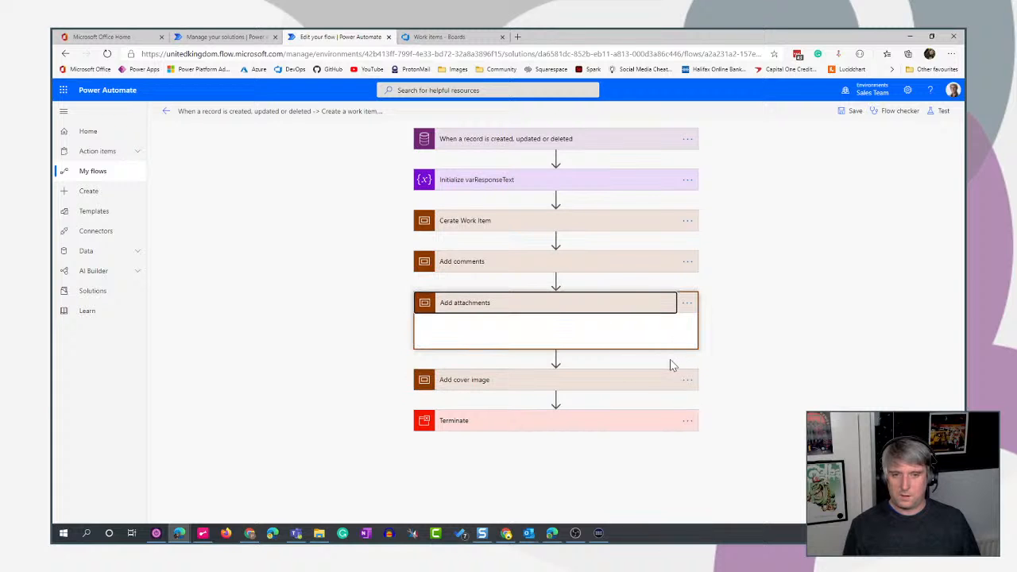
- Expand the Add cover image scope and add a Common Data Service (current environment) List records action inside it
left_click(639, 380)
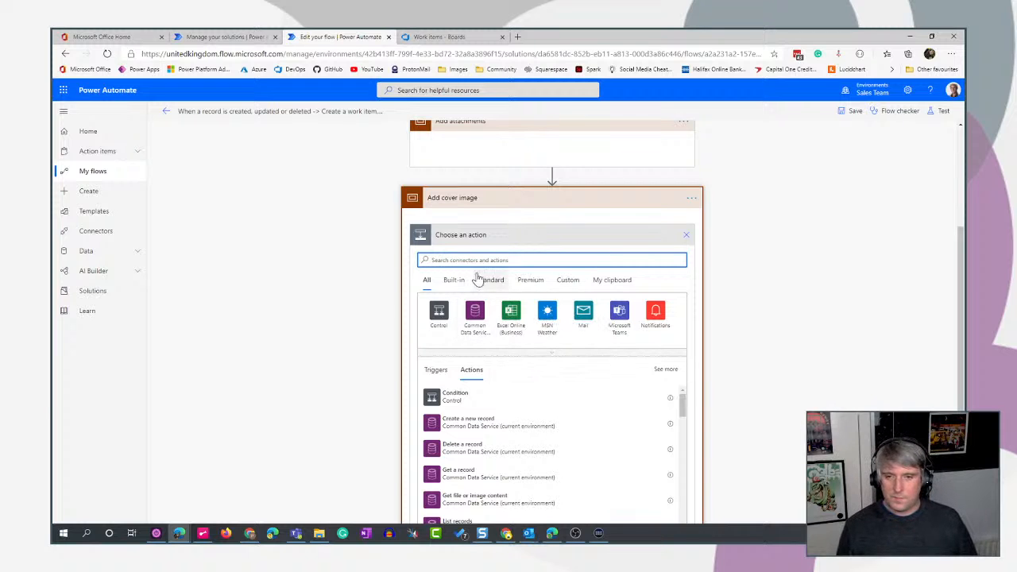
left_click(470, 313)
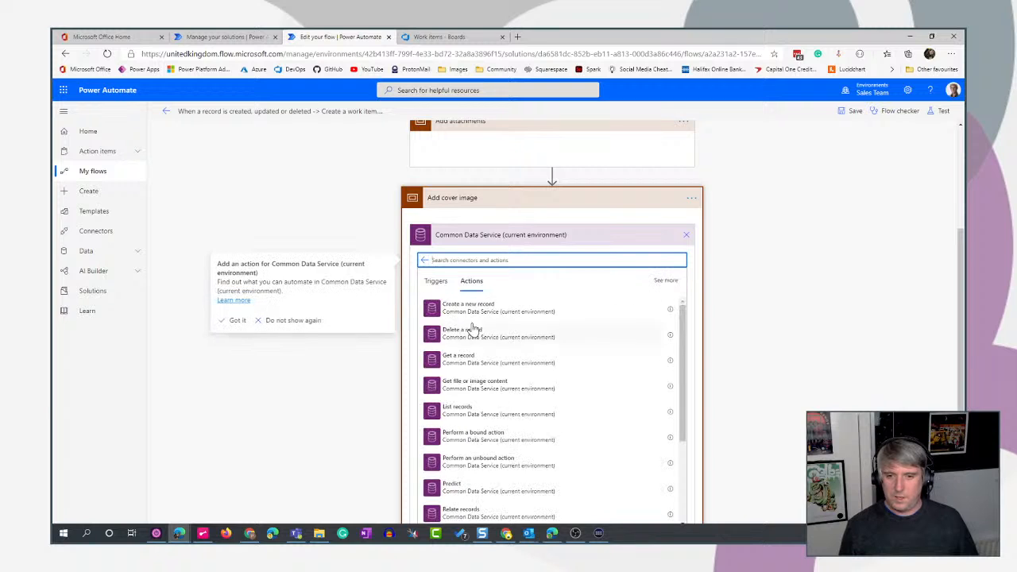
left_click(459, 419)
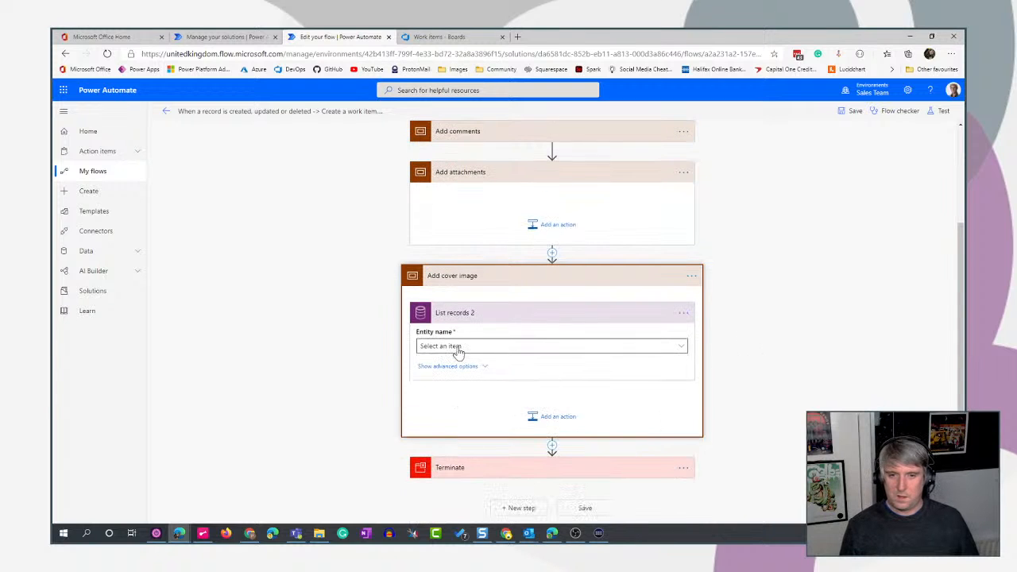
- Set the new List records action's entity to Employee Idea Files and reveal its advanced options
left_click(458, 349)
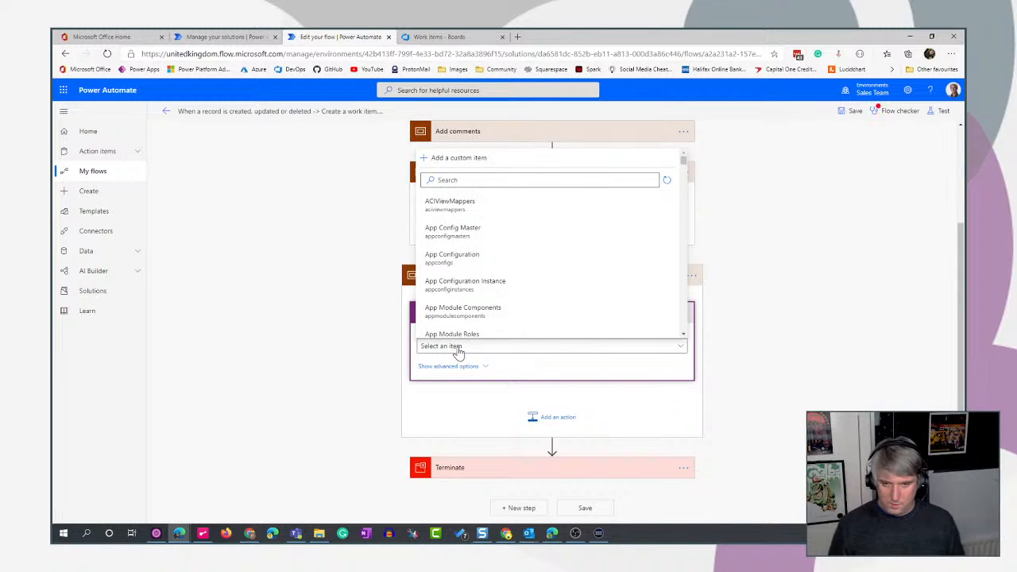
left_click(470, 181)
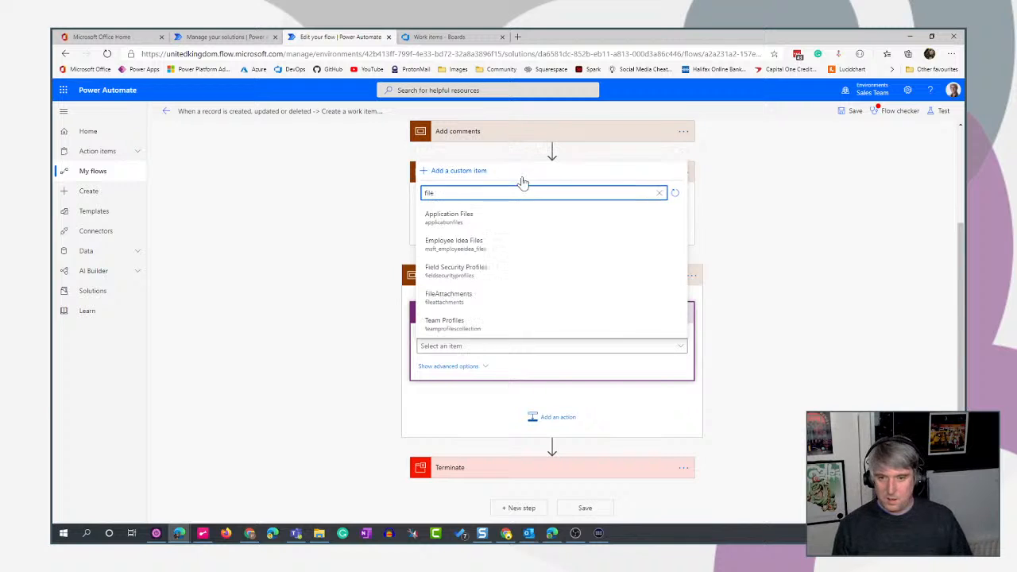
left_click(534, 246)
left_click(452, 368)
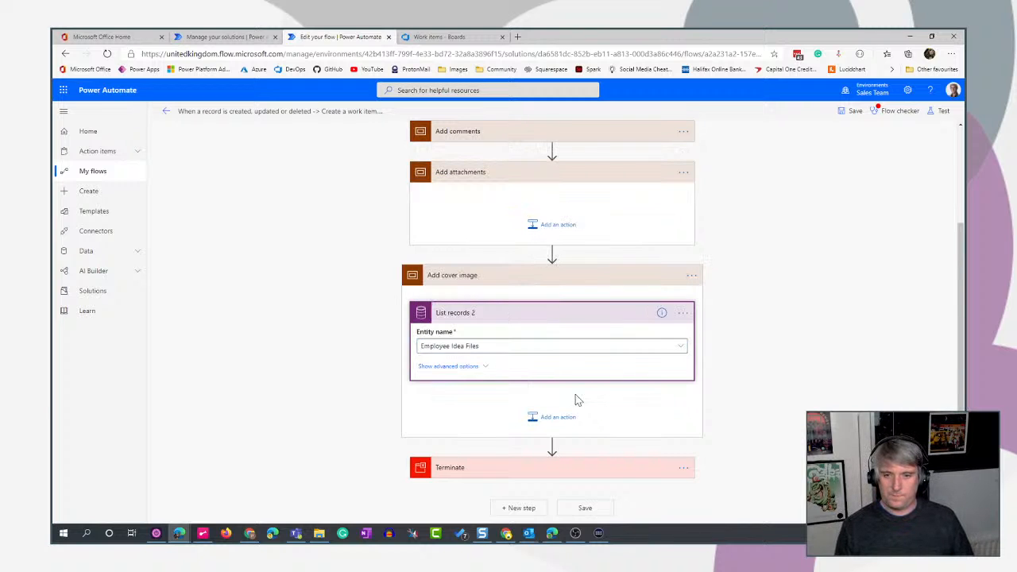
scroll(517, 323, "down", 2)
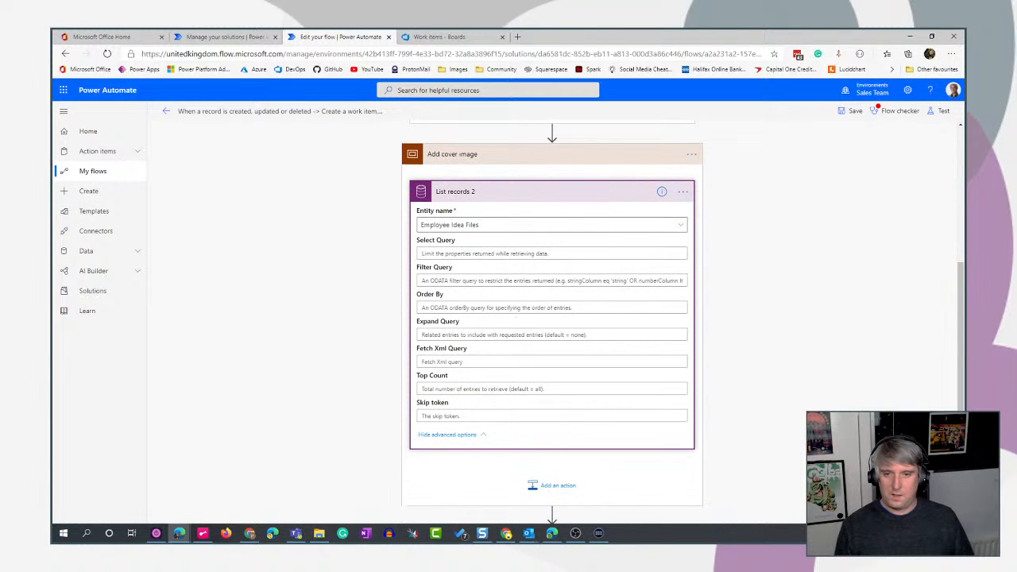
- Copy the filter query from the List records action in the Add comments scope, leaving that scope collapsed
left_click(442, 281)
scroll(759, 340, "up", 4)
scroll(820, 348, "up", 2)
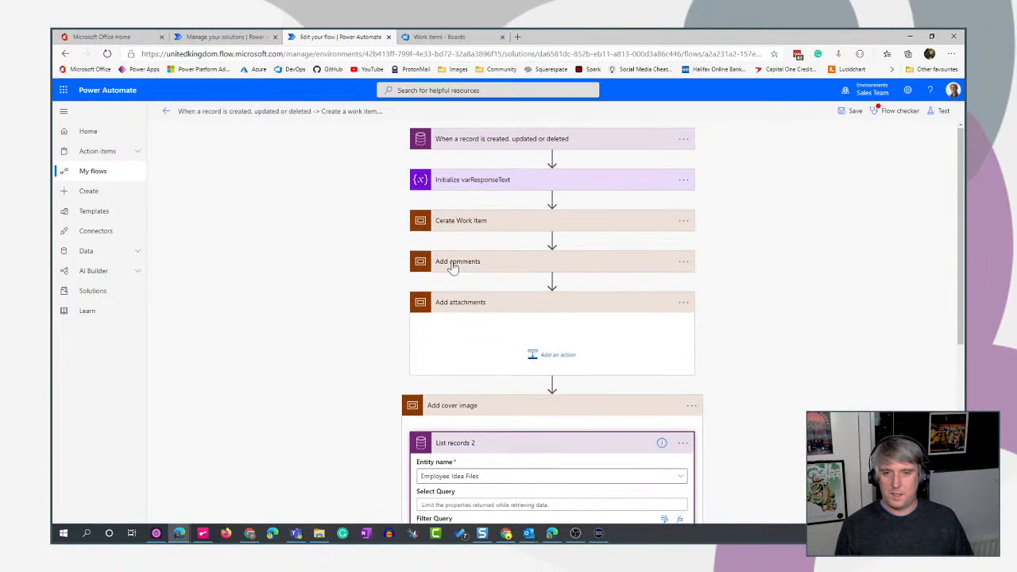
left_click(472, 263)
scroll(718, 316, "down", 2)
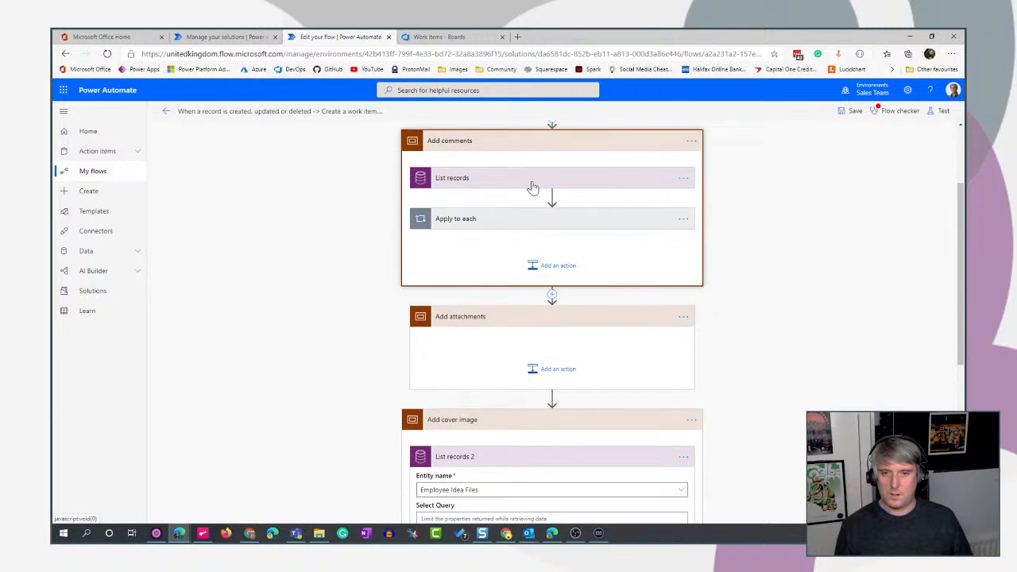
left_click(489, 176)
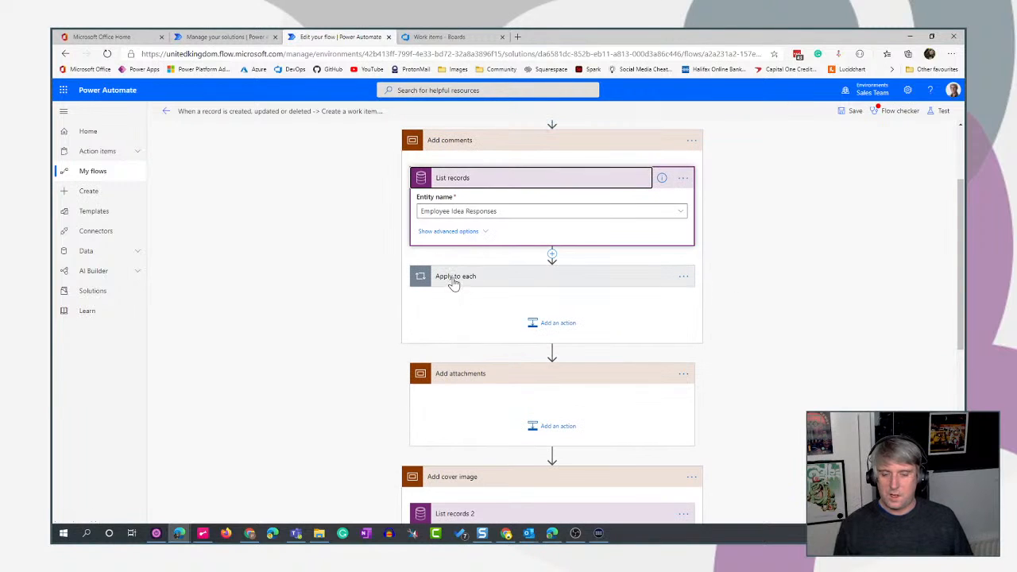
left_click(468, 232)
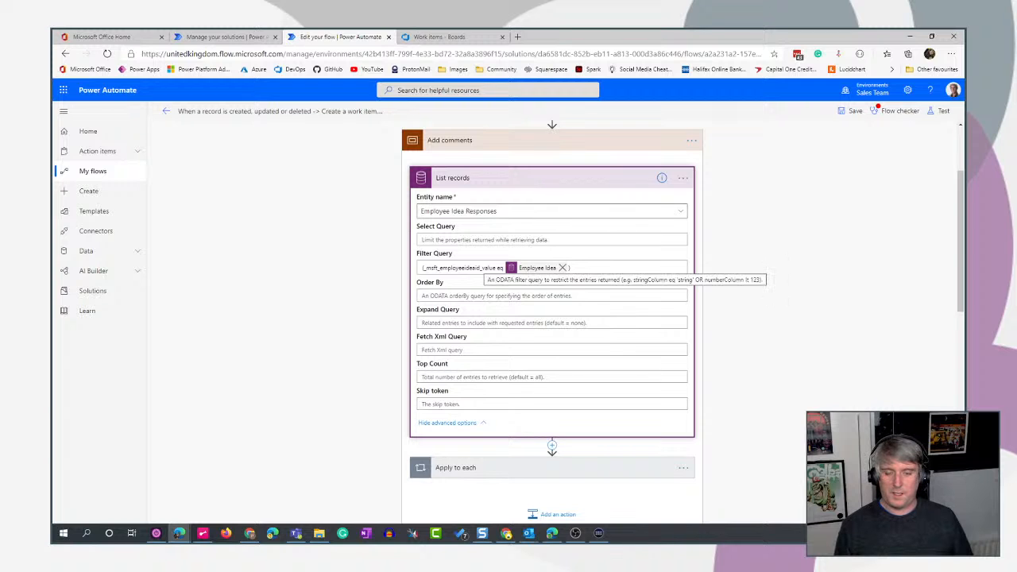
left_click_drag(572, 267, 405, 274)
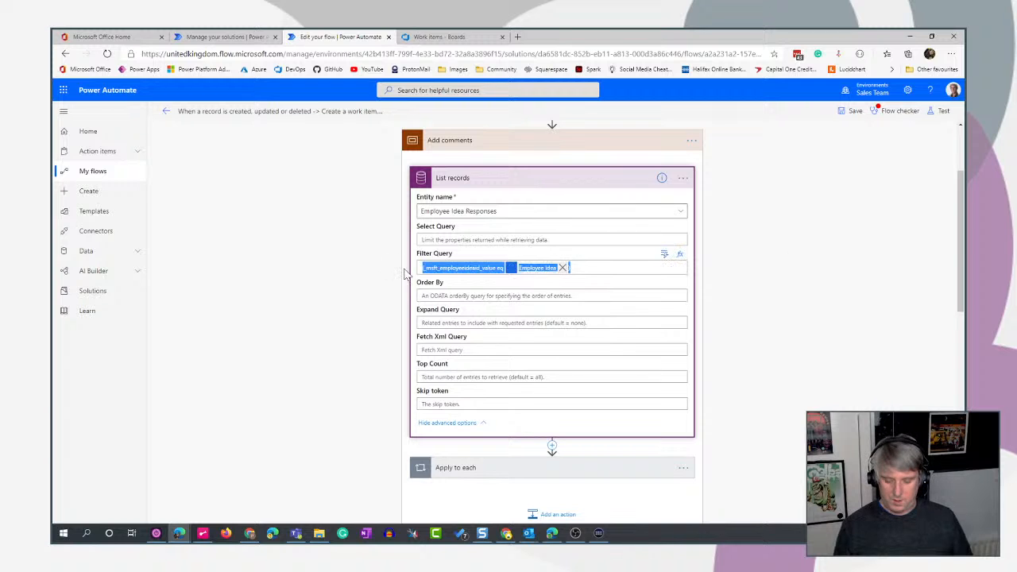
left_click(602, 150)
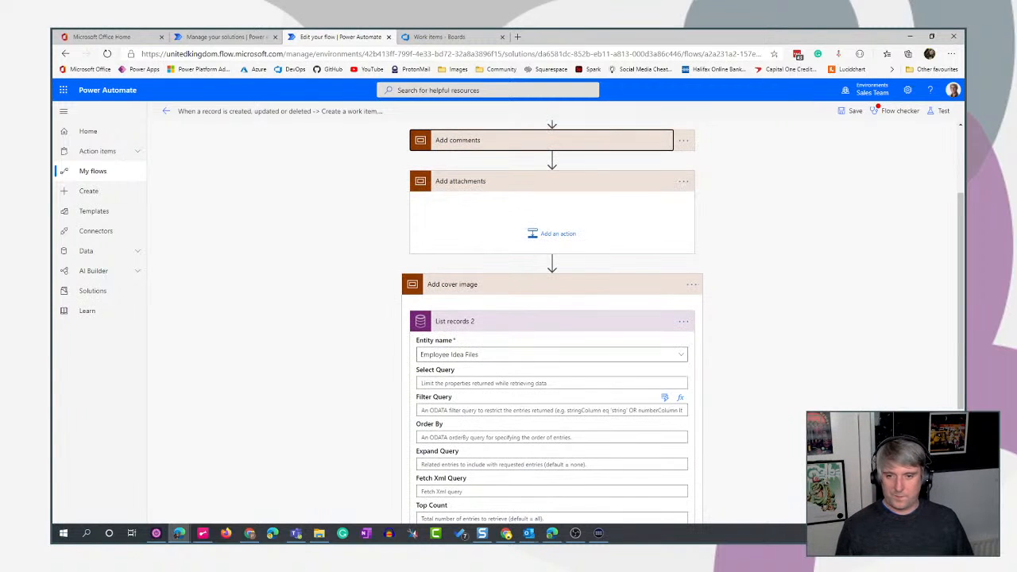
- Paste the filter (_msft_employeeideaid_value eq Employee Idea) into List records 2 and move that action into the Add attachments scope
left_click(423, 410)
scroll(824, 355, "down", 2)
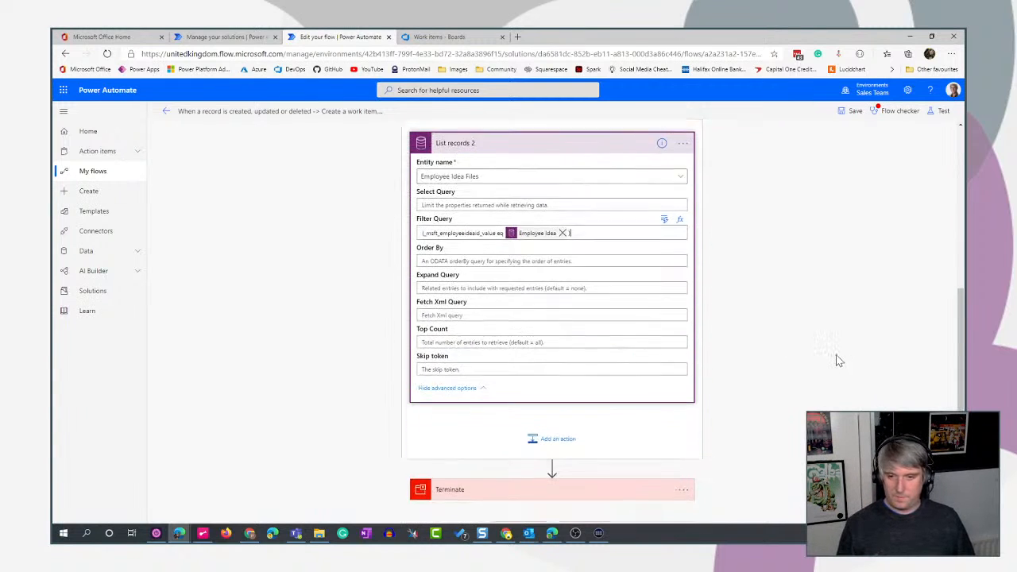
left_click(561, 141)
left_click_drag(500, 374, 555, 269)
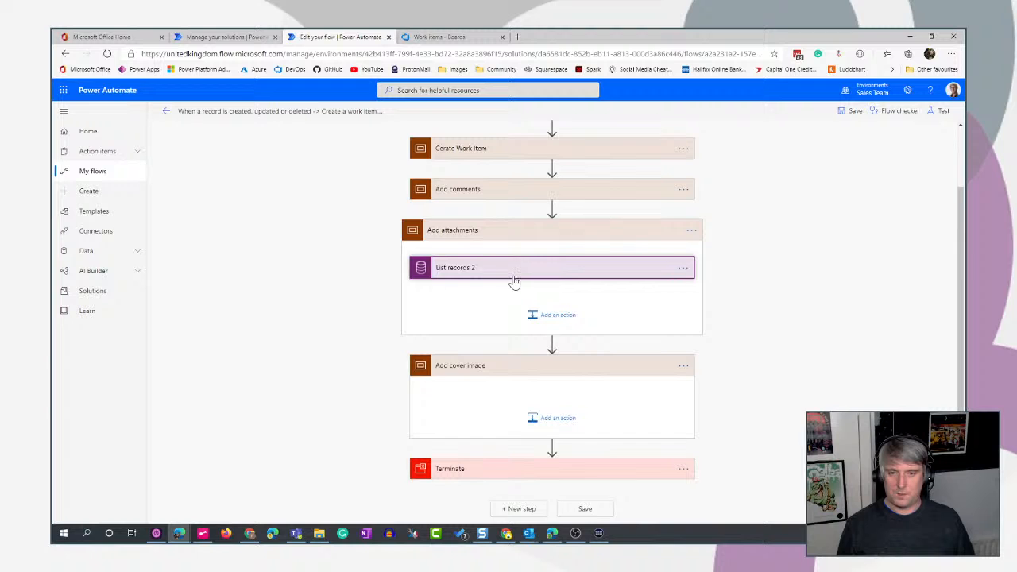
- Add an Azure DevOps action, Send an HTTP request to Azure DevOps, after List records 2 in the Add attachments scope
left_click(566, 317)
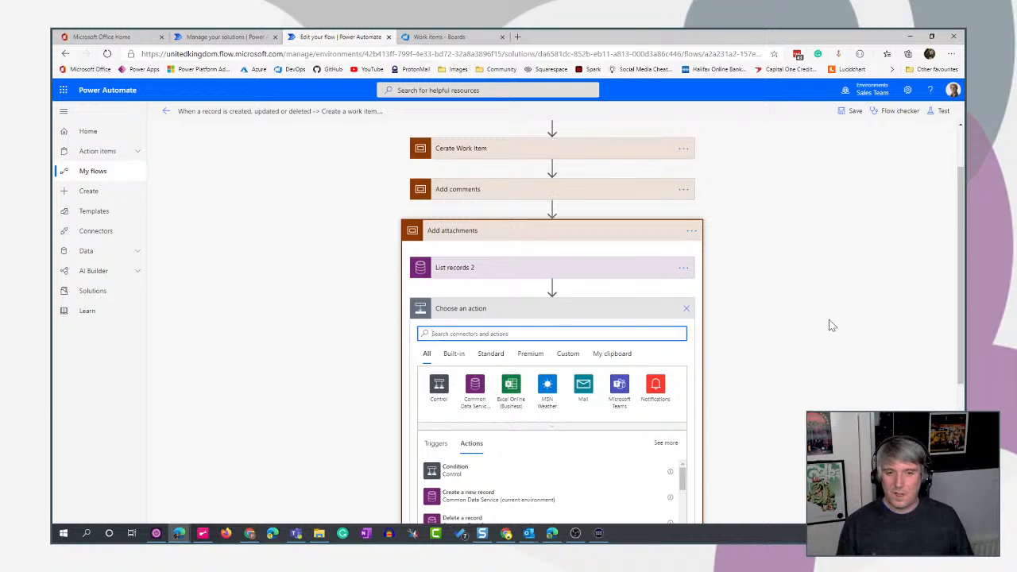
scroll(829, 323, "down", 1)
type("dev")
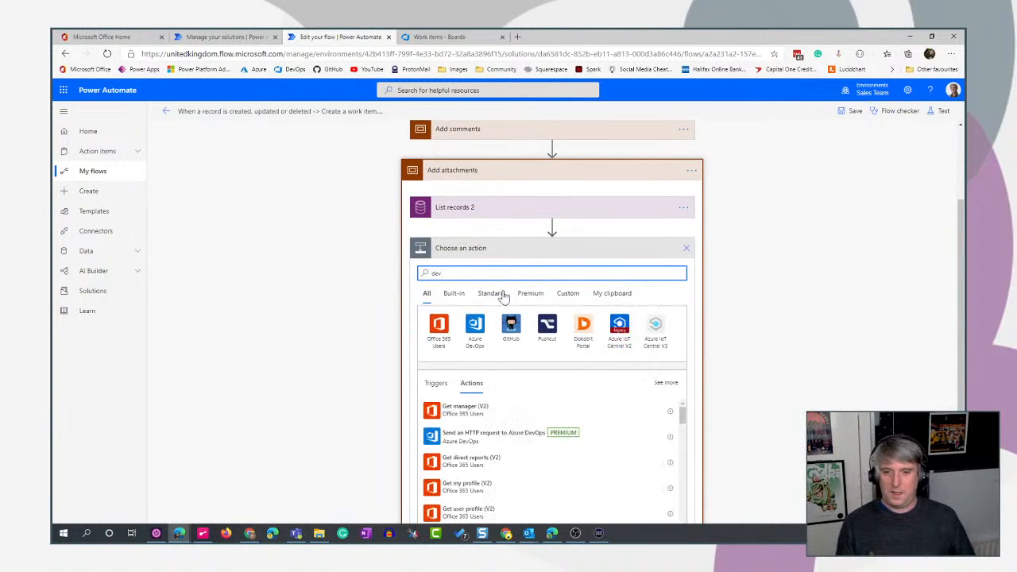
left_click(474, 325)
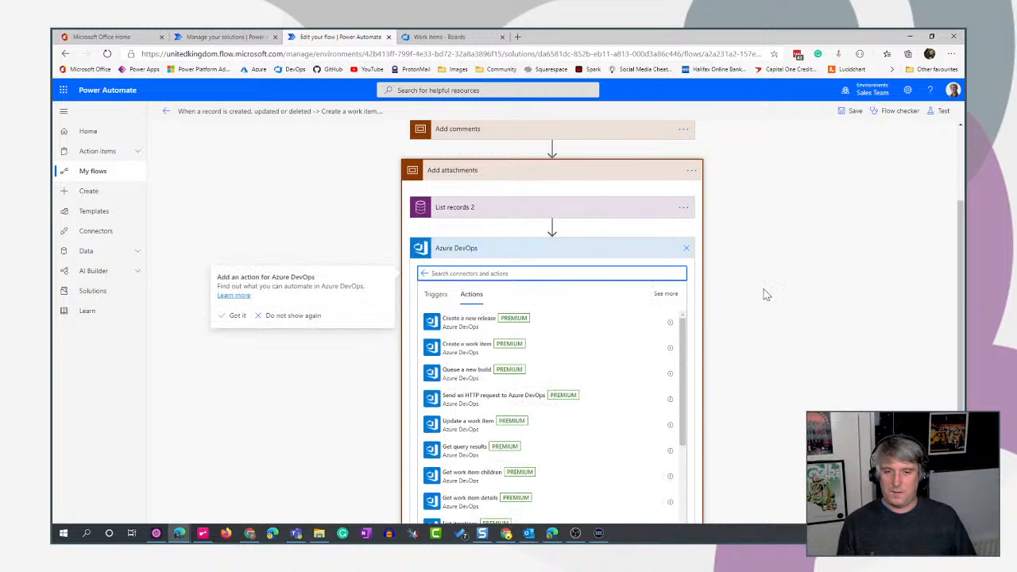
scroll(549, 286, "down", 1)
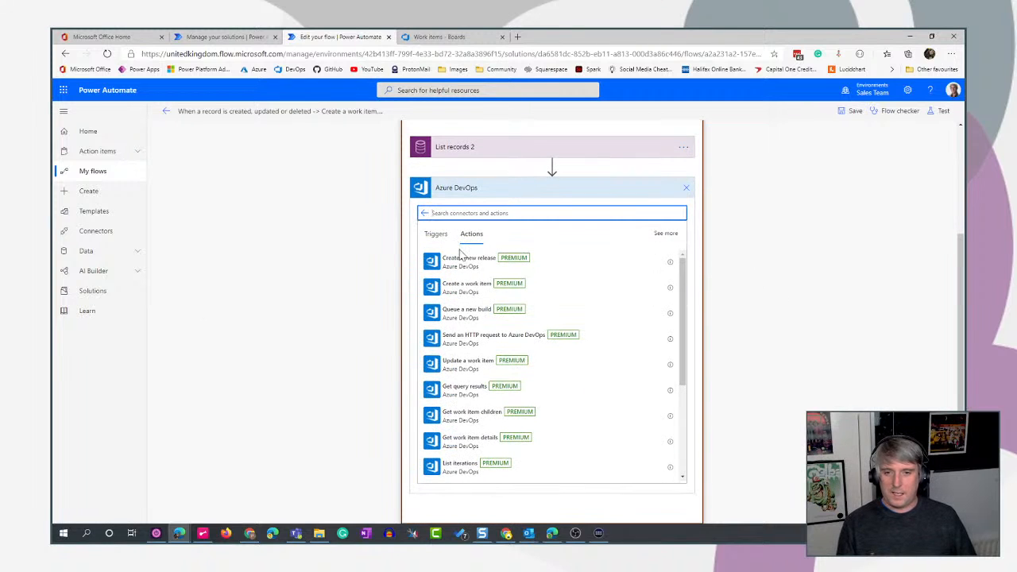
left_click(451, 342)
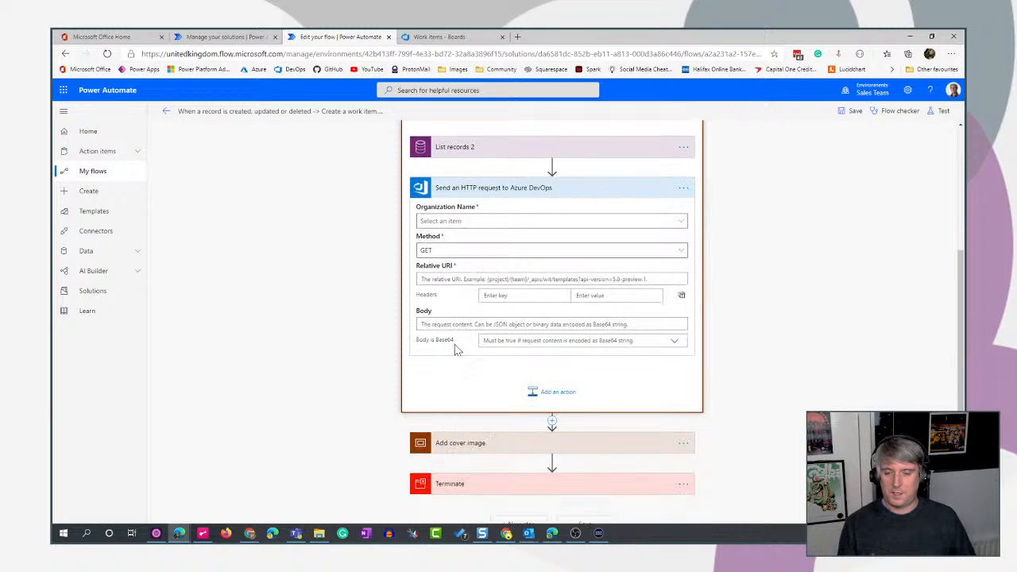
- Set the HTTP request's organization name to freefall365 and its method to POST
left_click(485, 221)
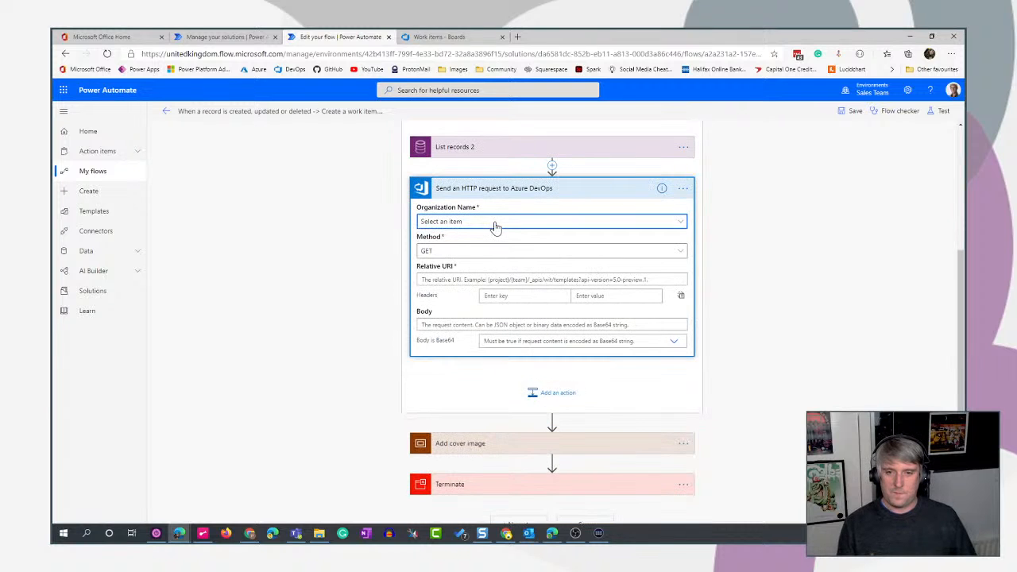
left_click(458, 225)
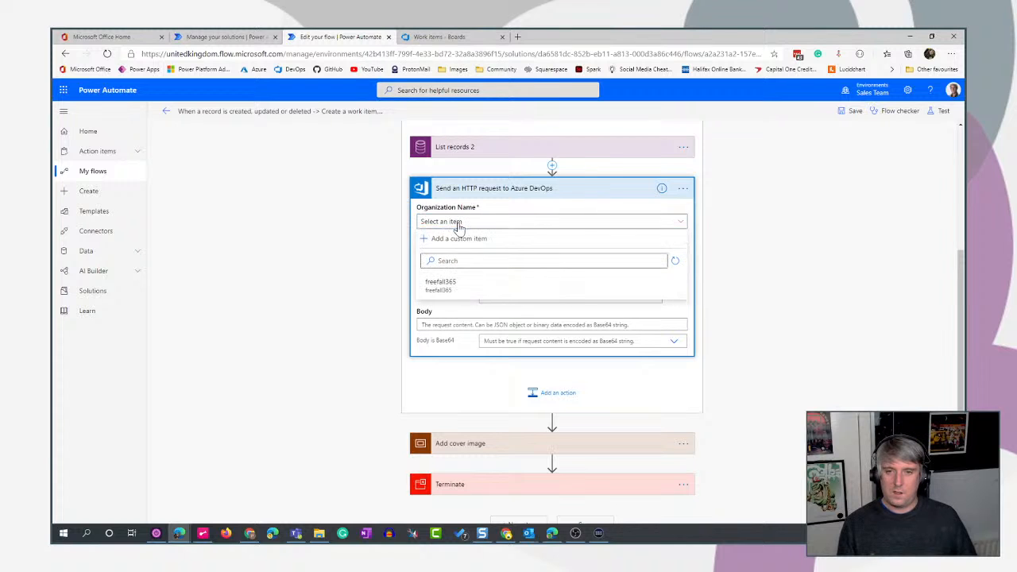
left_click(465, 288)
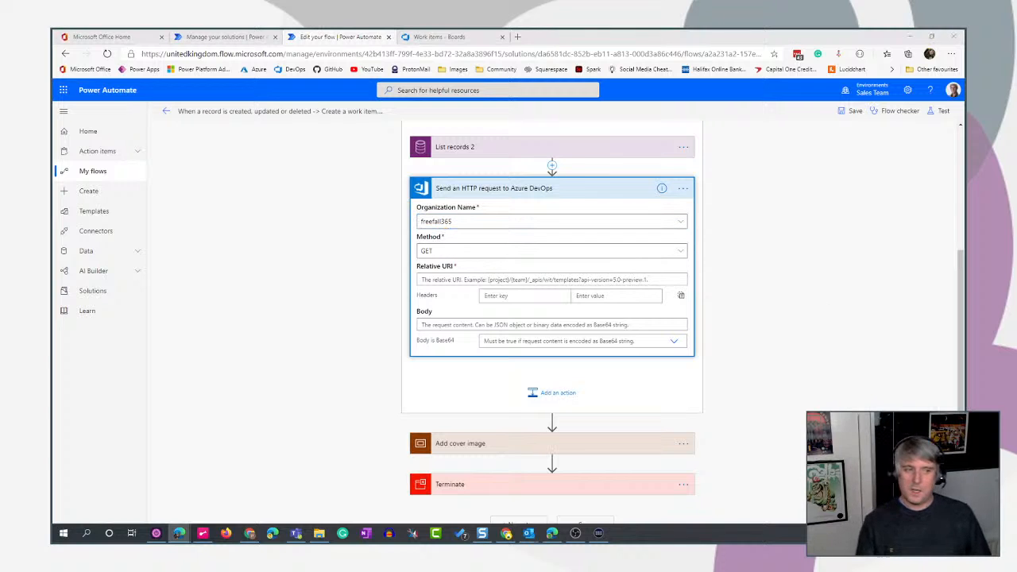
left_click(639, 252)
left_click(472, 349)
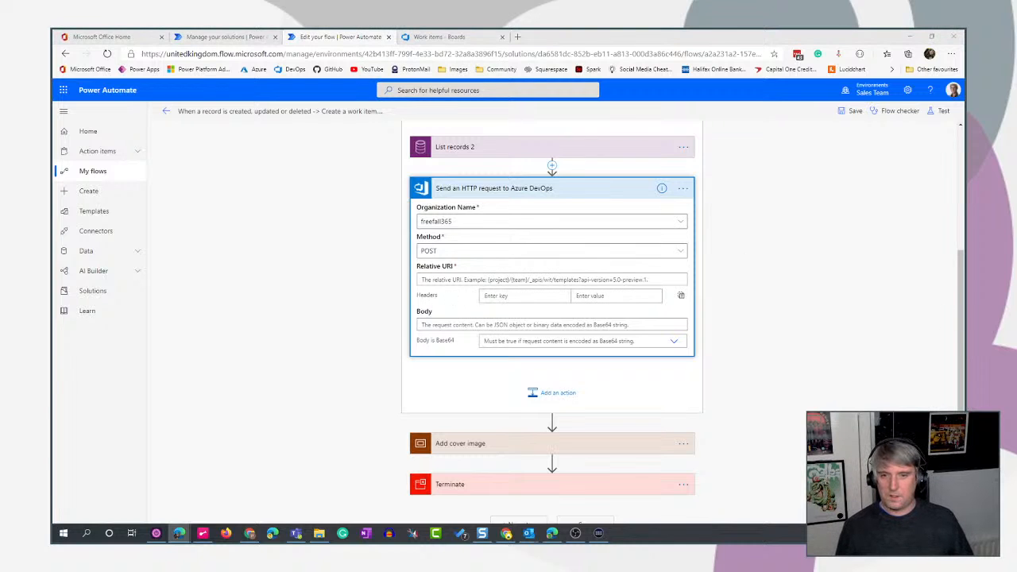
- Paste the relative URI Closing%20Pin%20Ltd/_apis/wit/attachments?fileName=msft_name&api-version=6.0, with msft_name as a dynamic value, and check its project part against the Azure DevOps project
left_click(447, 281)
key("ctrl+v")
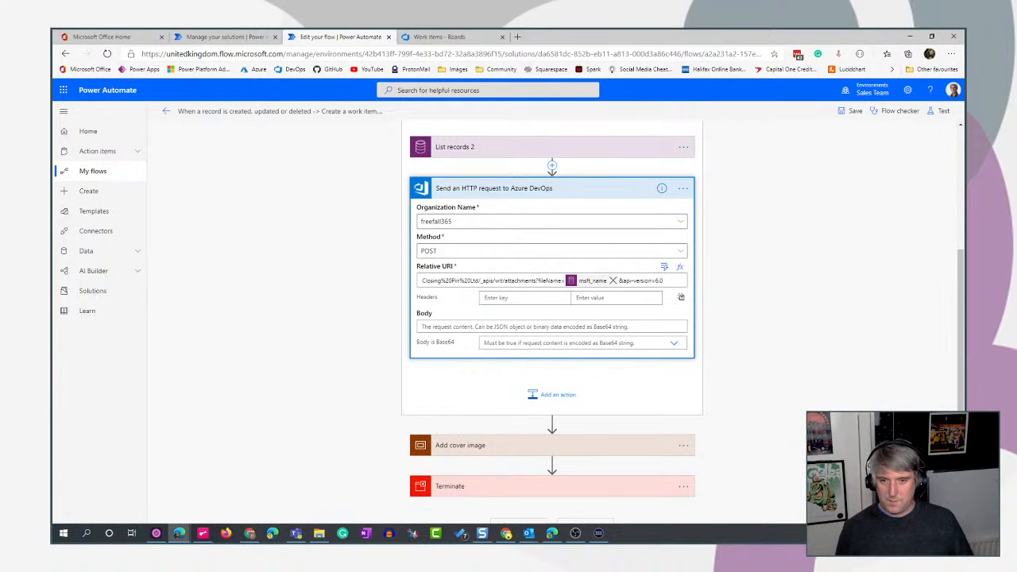
left_click_drag(477, 281, 384, 281)
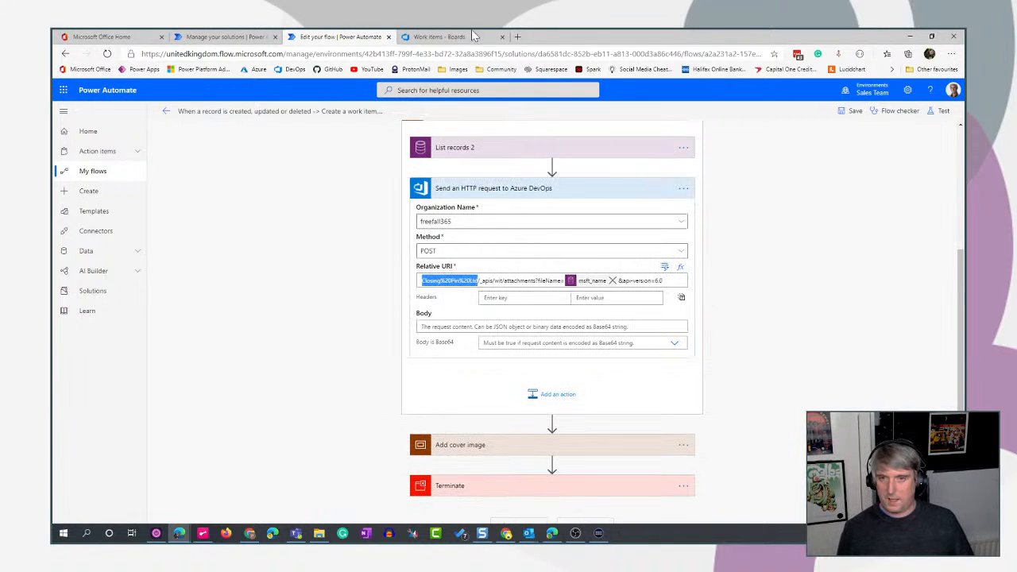
left_click(433, 35)
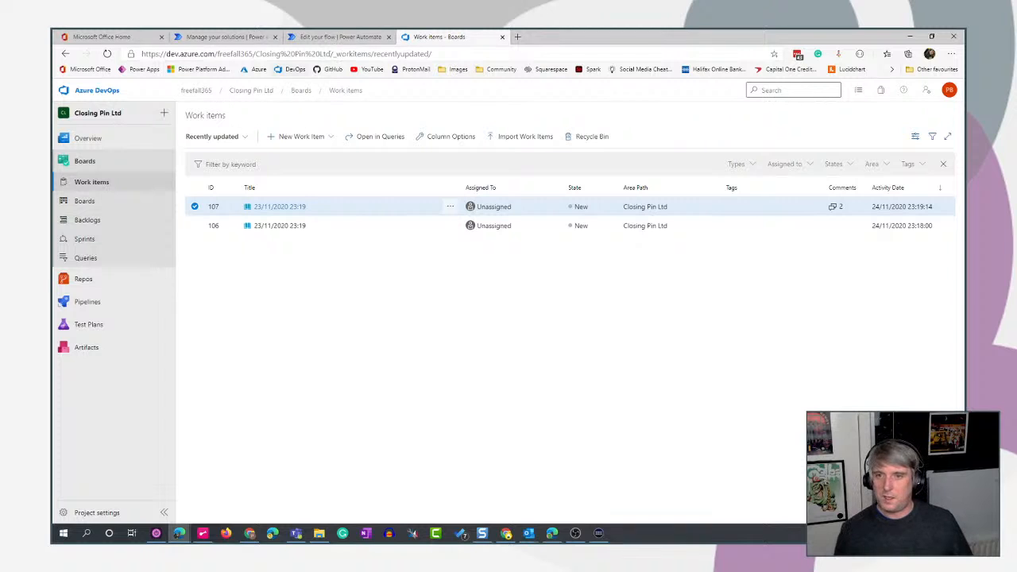
left_click(326, 37)
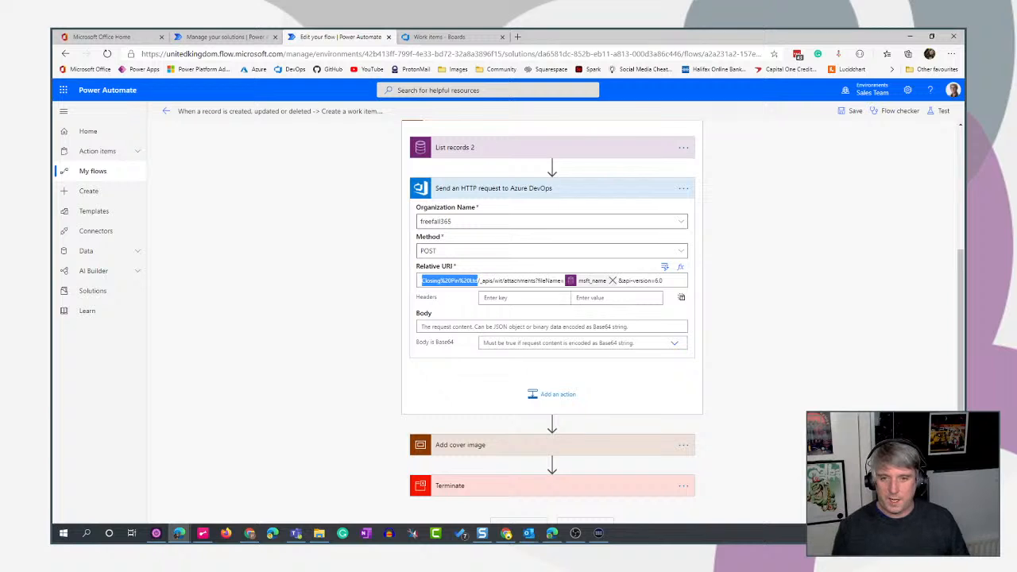
left_click_drag(504, 281, 533, 280)
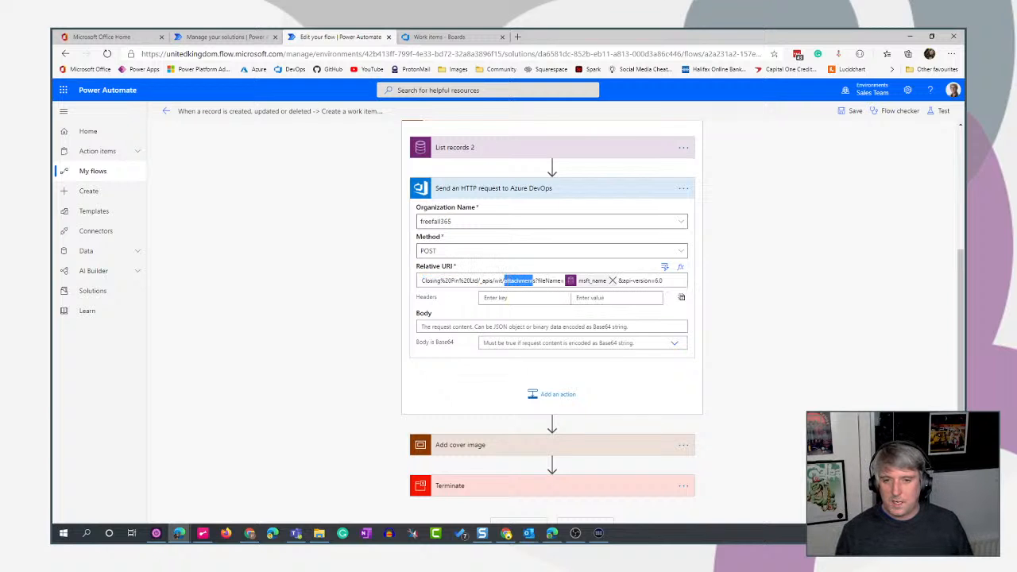
- Replace the msft_name value after fileName= in the relative URI with the Name value from List records 2, and collapse the request action
left_click(613, 281)
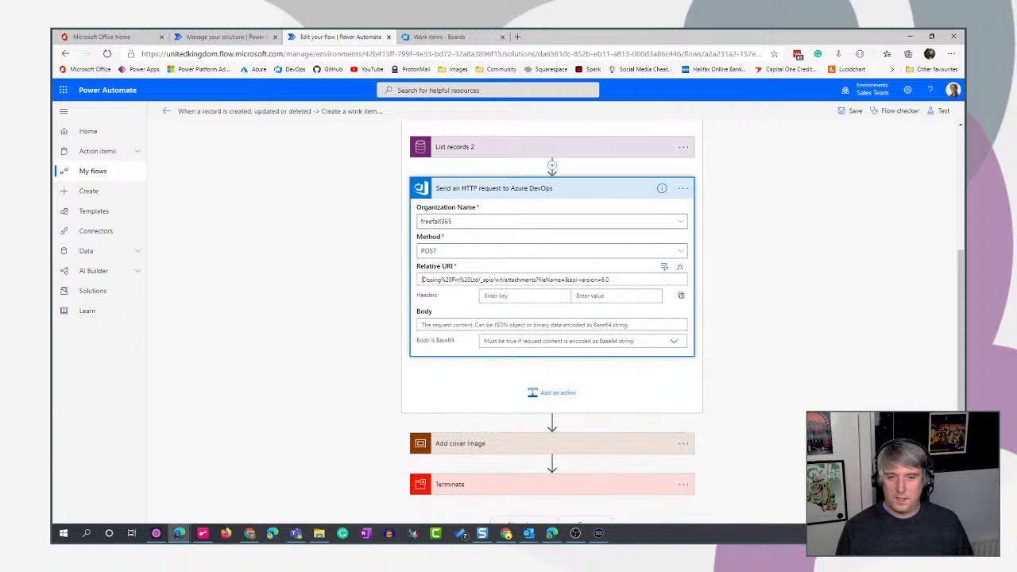
scroll(763, 331, "up", 1)
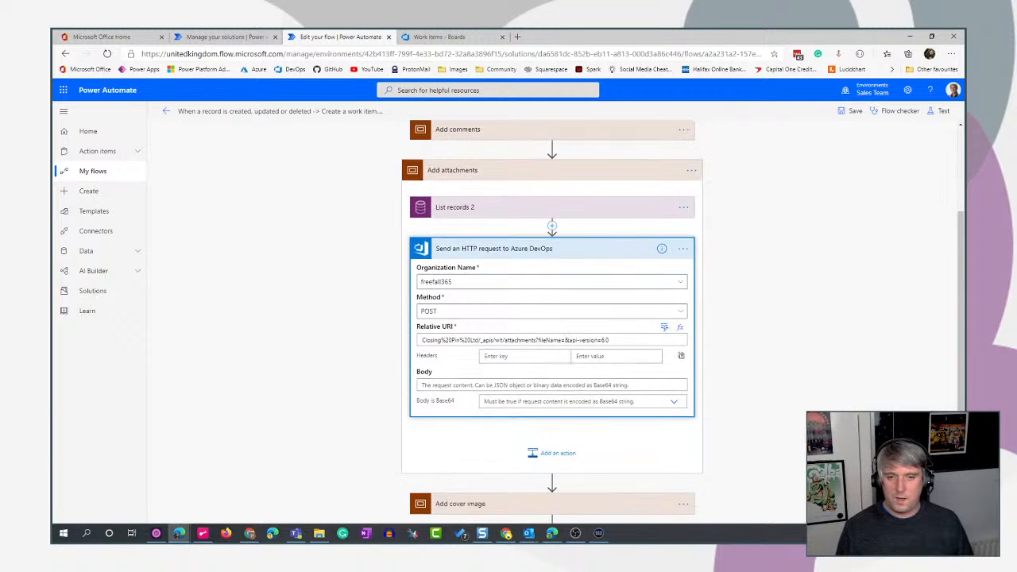
left_click(665, 327)
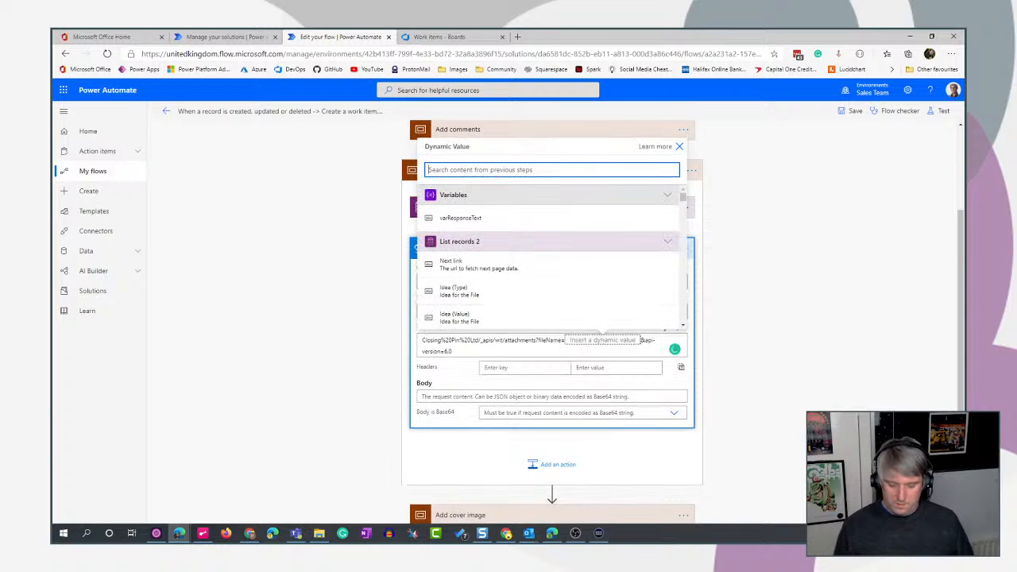
type("name")
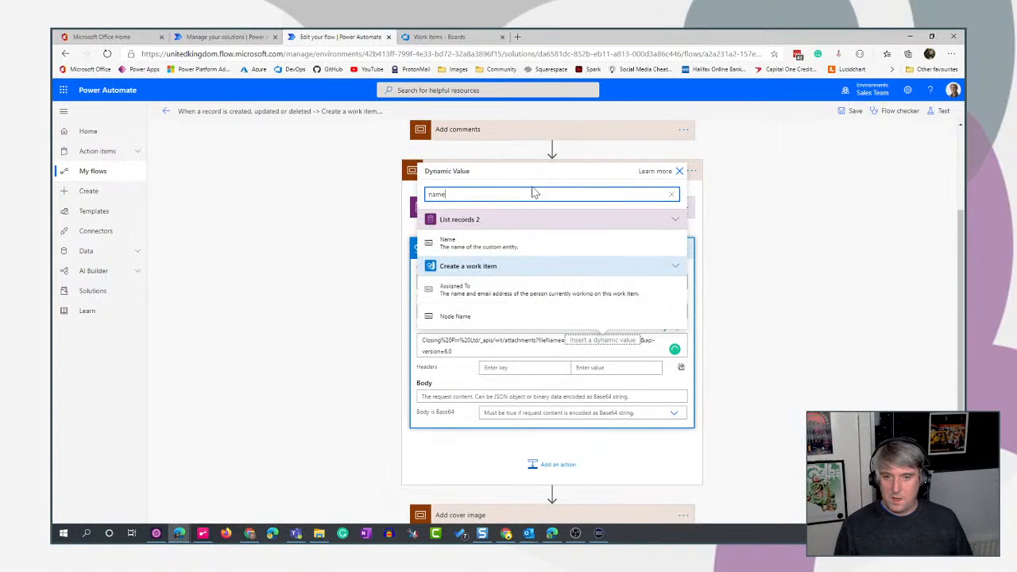
left_click(508, 245)
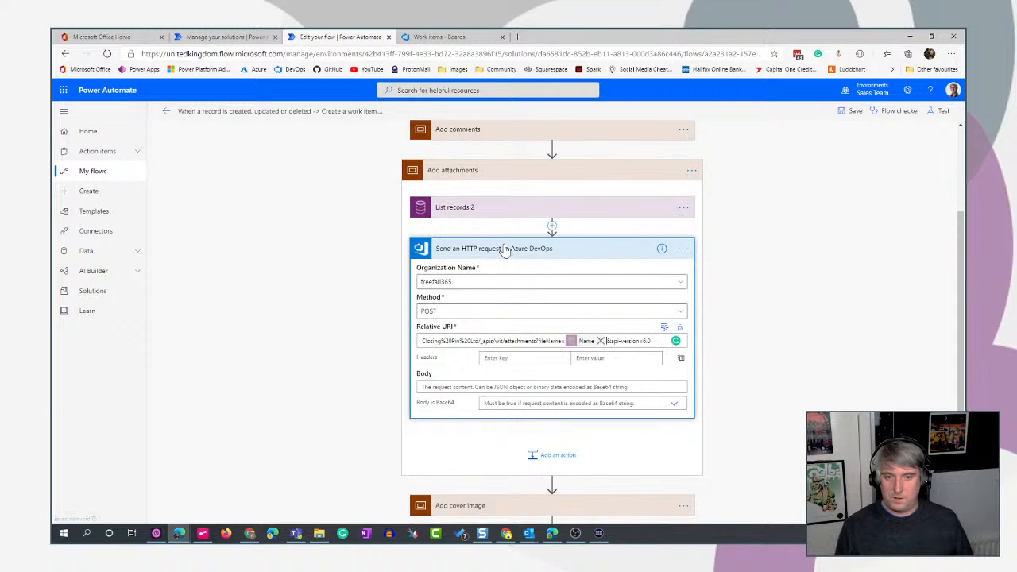
left_click(509, 248)
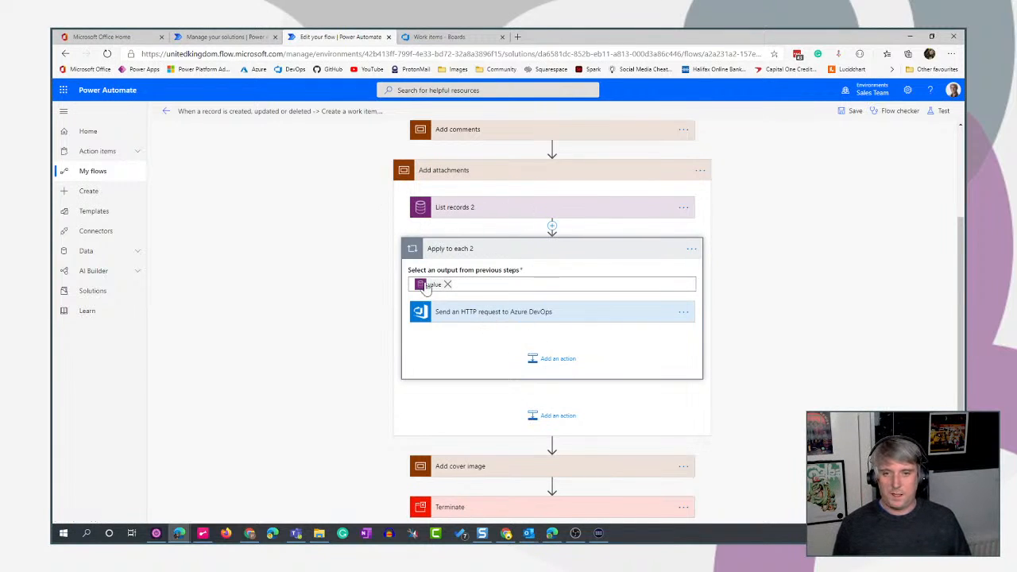
- Expand the HTTP request to Azure DevOps and look through the dynamic values available for its body
left_click(619, 316)
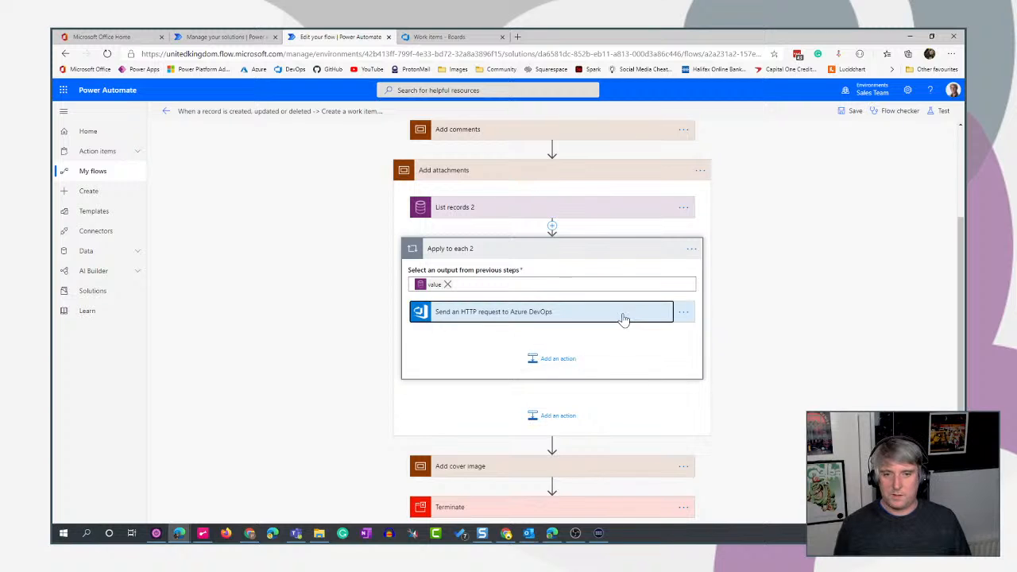
scroll(633, 334, "down", 1)
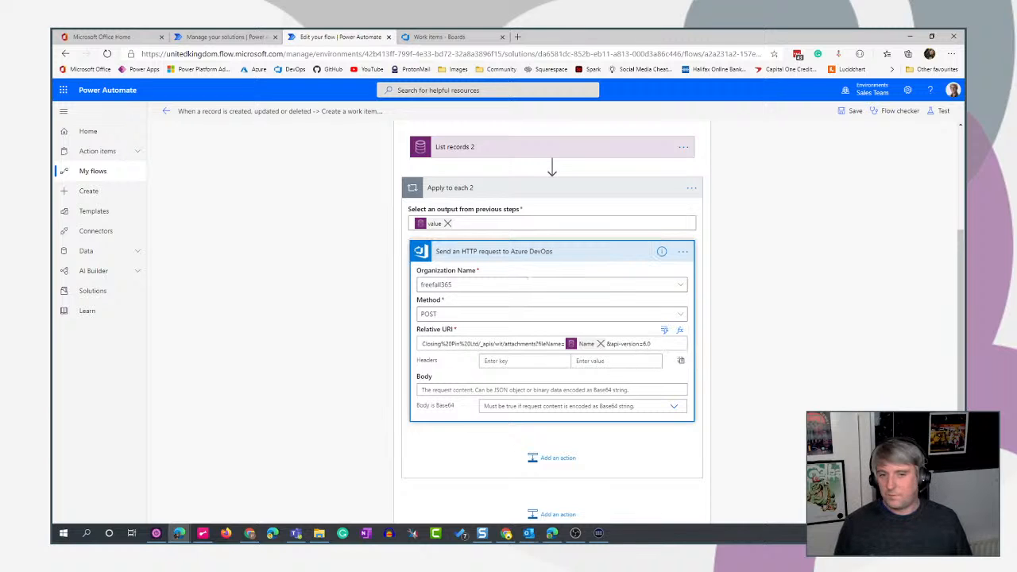
scroll(762, 351, "up", 3)
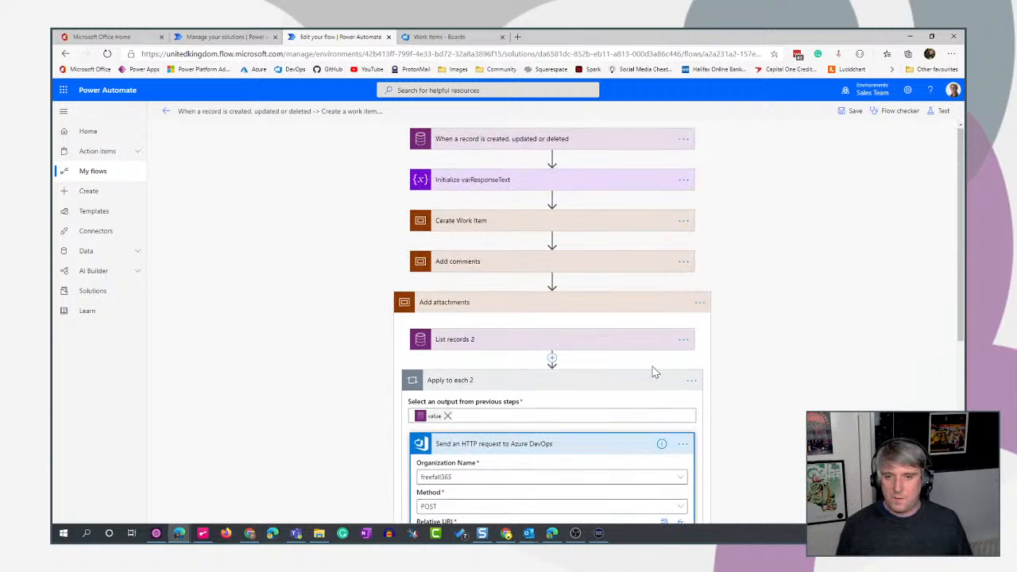
scroll(716, 397, "down", 4)
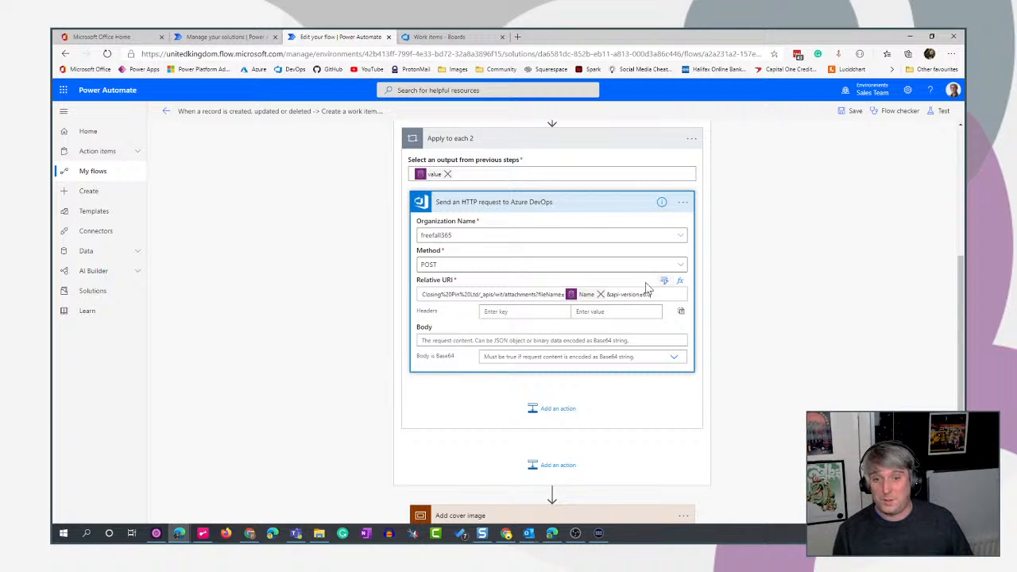
scroll(858, 387, "down", 1)
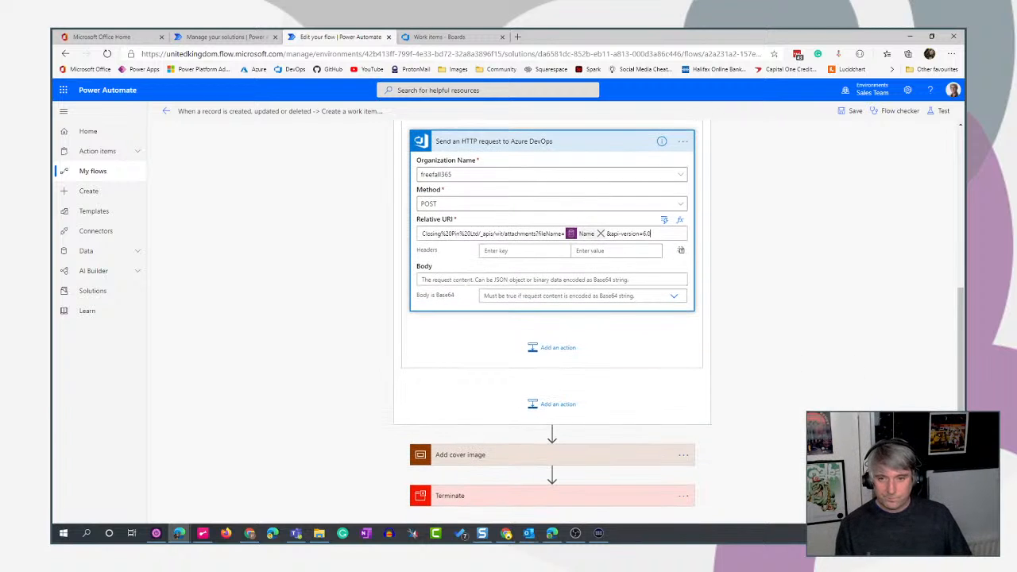
left_click(424, 280)
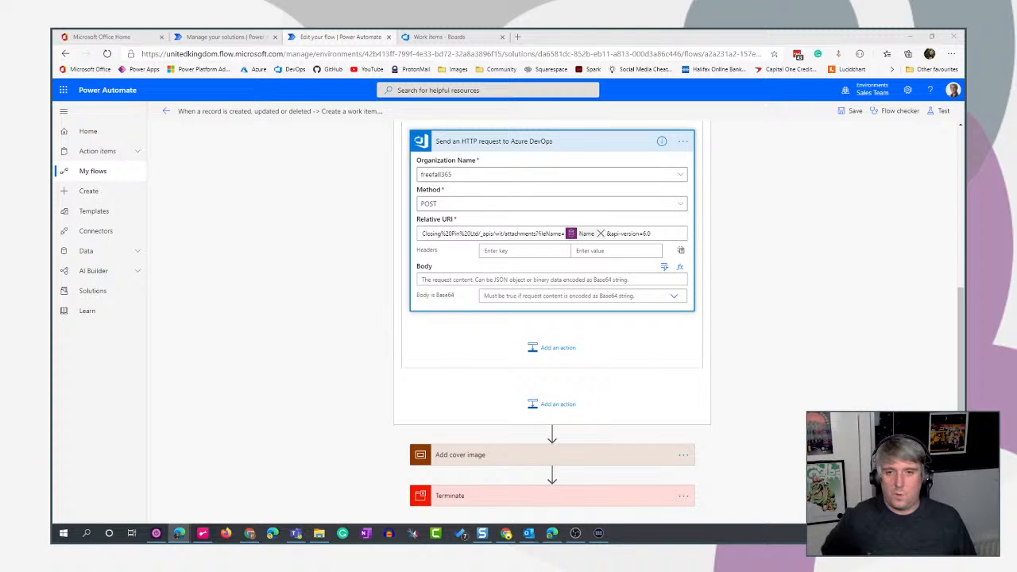
left_click(664, 269)
scroll(572, 450, "down", 1)
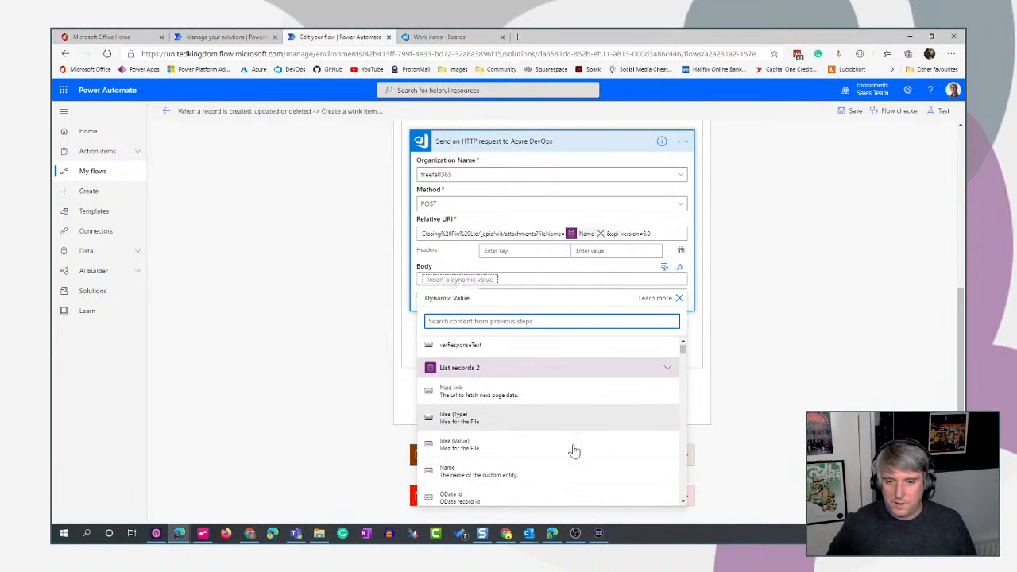
scroll(574, 450, "down", 5)
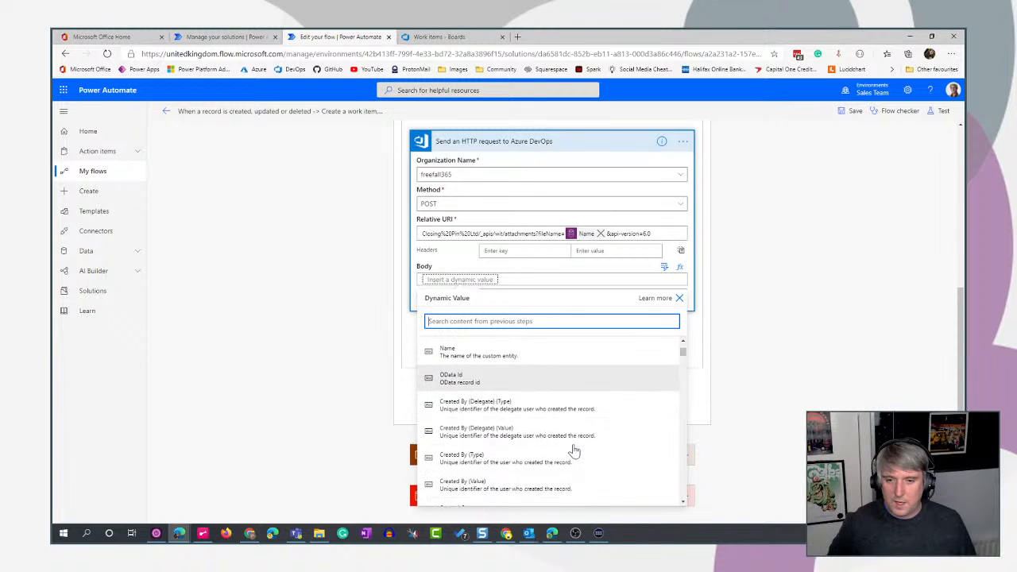
scroll(573, 451, "down", 6)
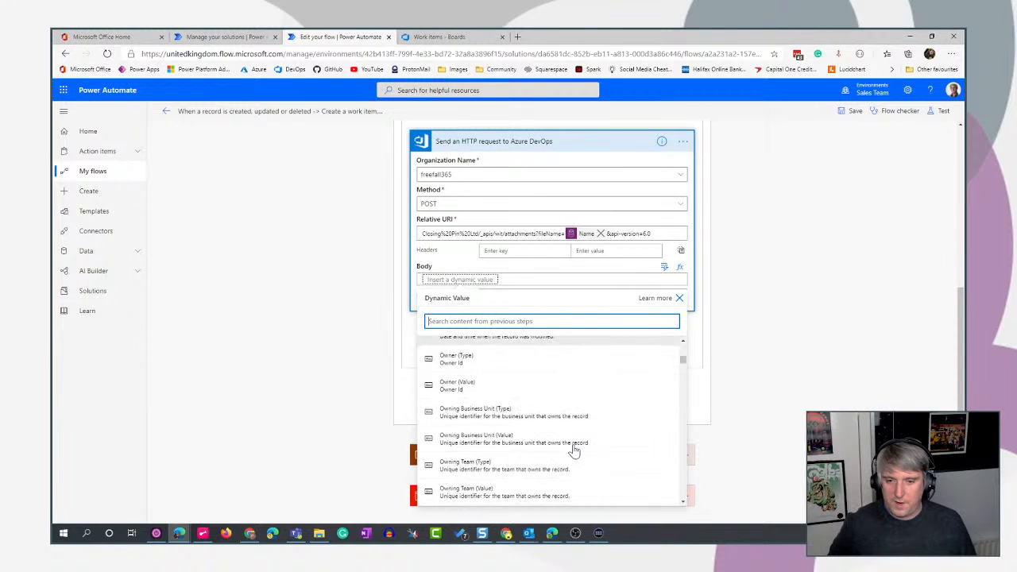
scroll(574, 450, "down", 3)
scroll(574, 452, "up", 10)
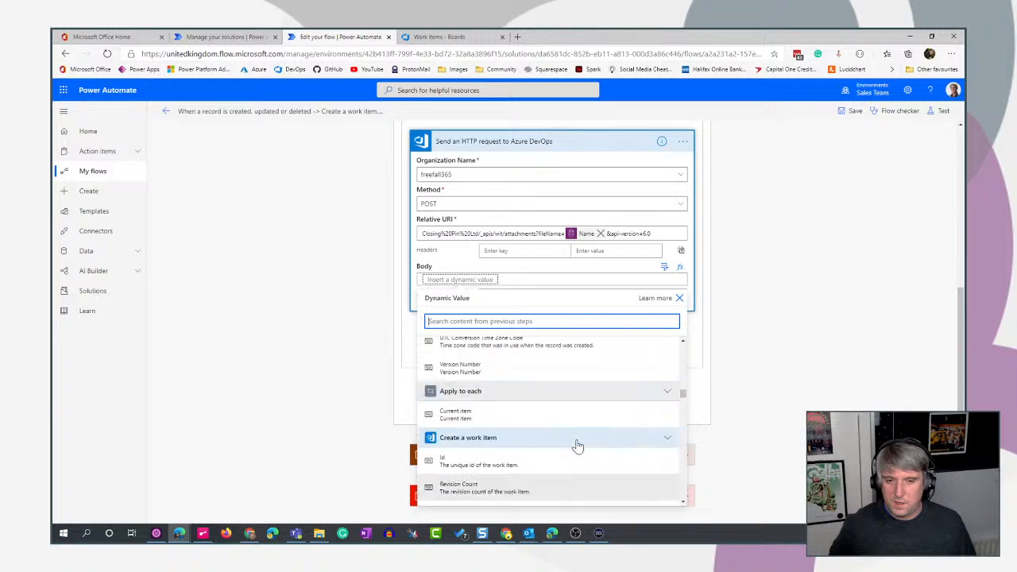
left_click(845, 311)
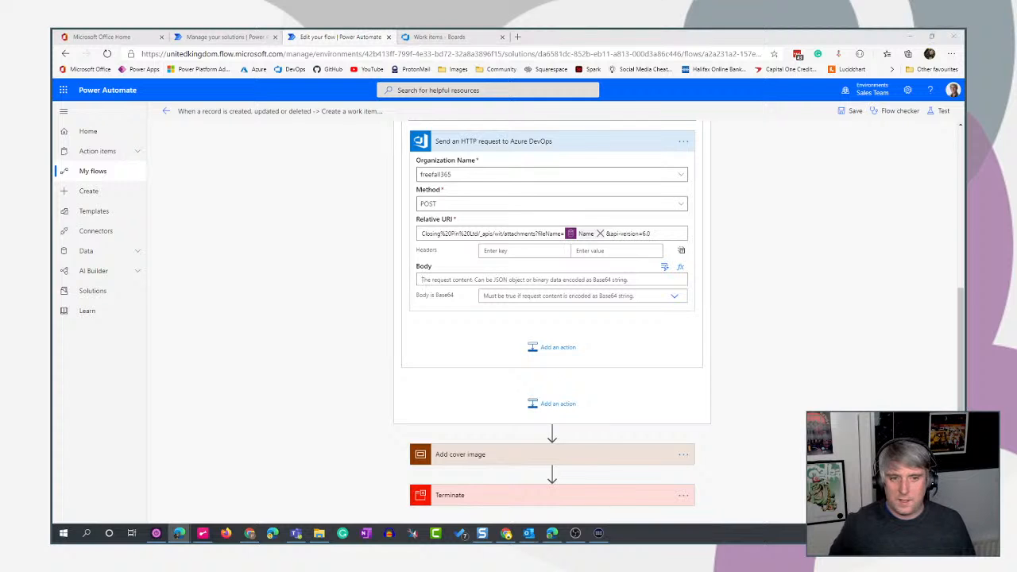
scroll(770, 285, "up", 2)
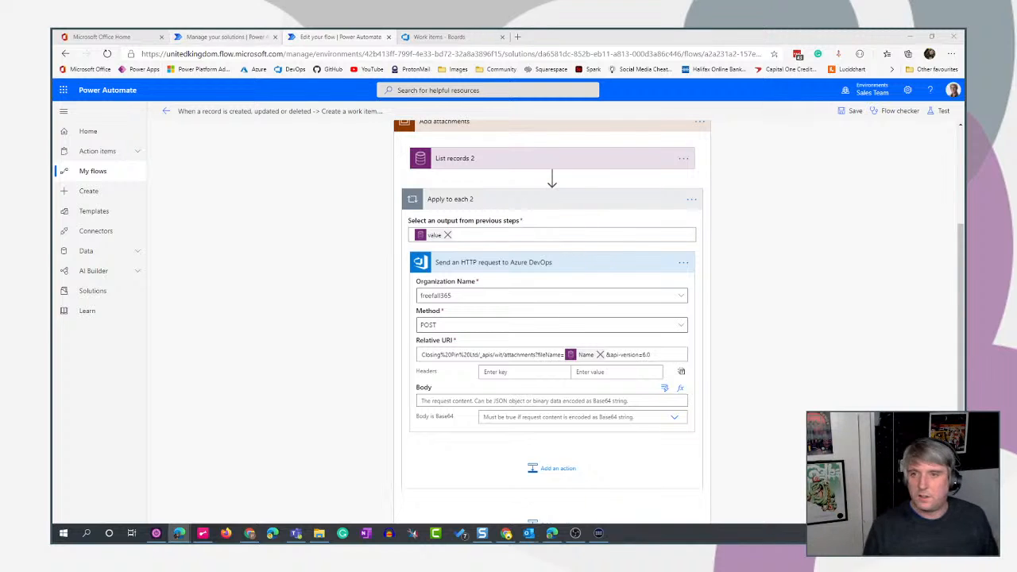
- Open the data of the Employee Idea File table in the Employee Ideas solution and examine its File column
left_click(219, 37)
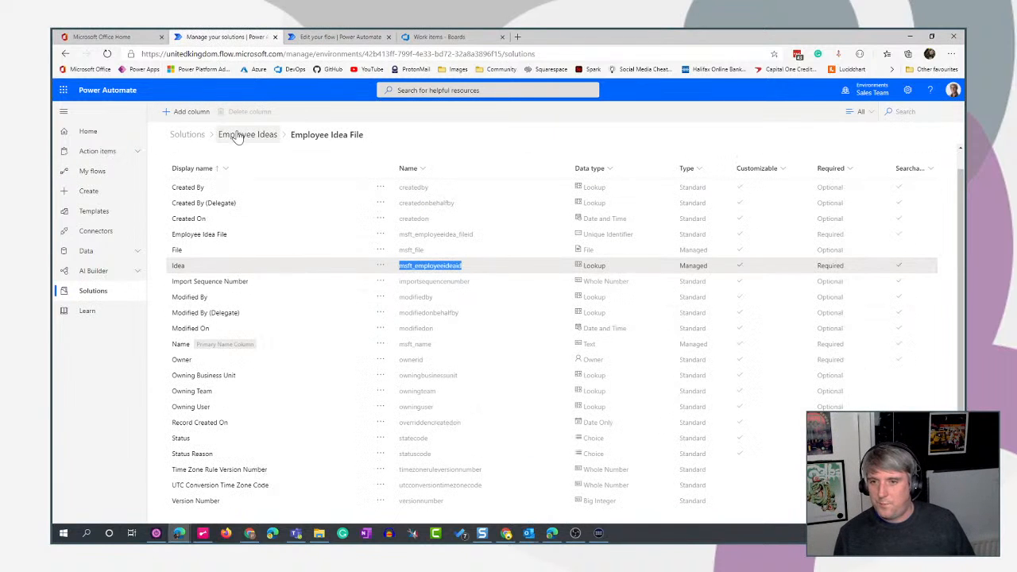
left_click(256, 142)
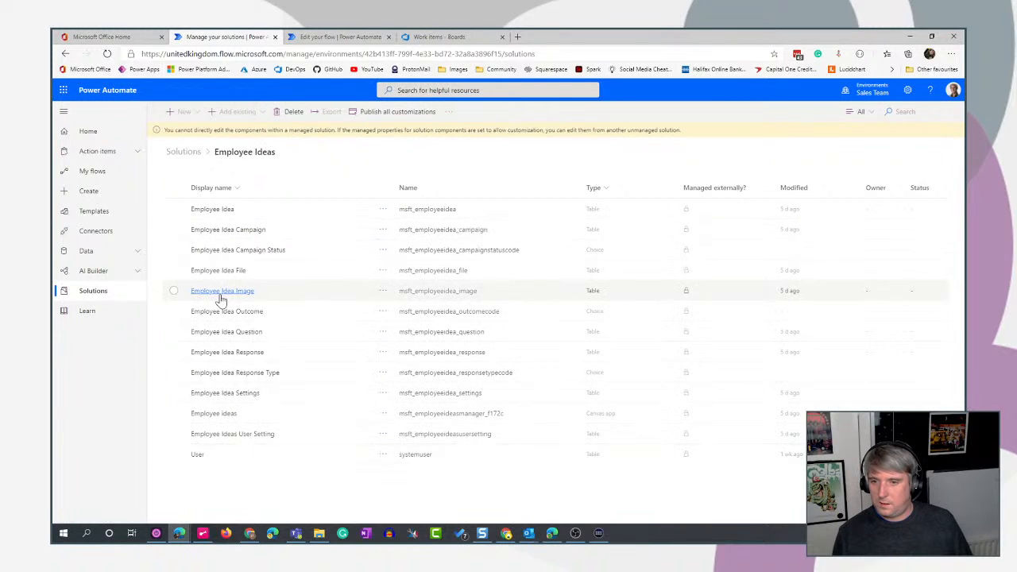
left_click(215, 271)
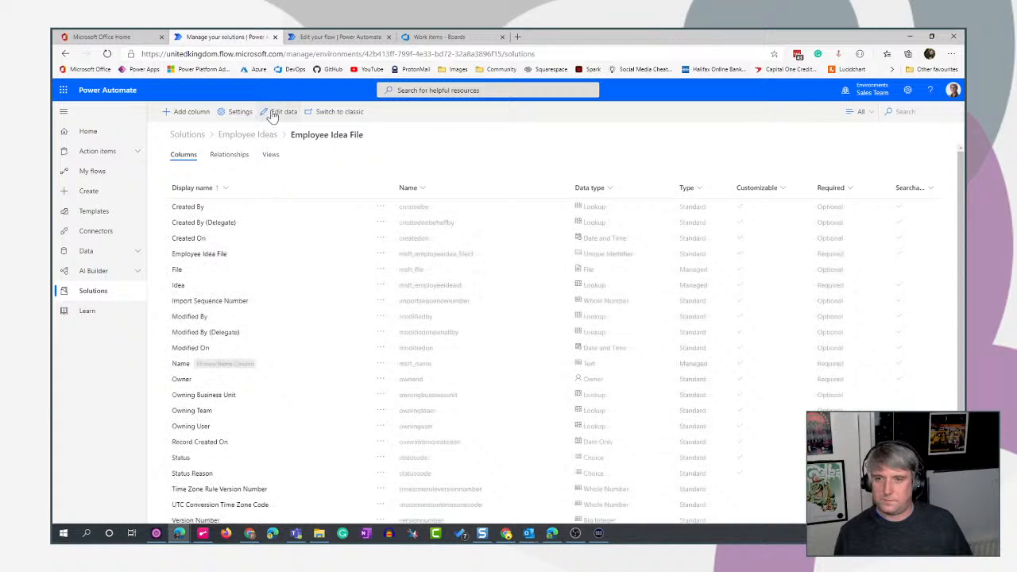
left_click(273, 113)
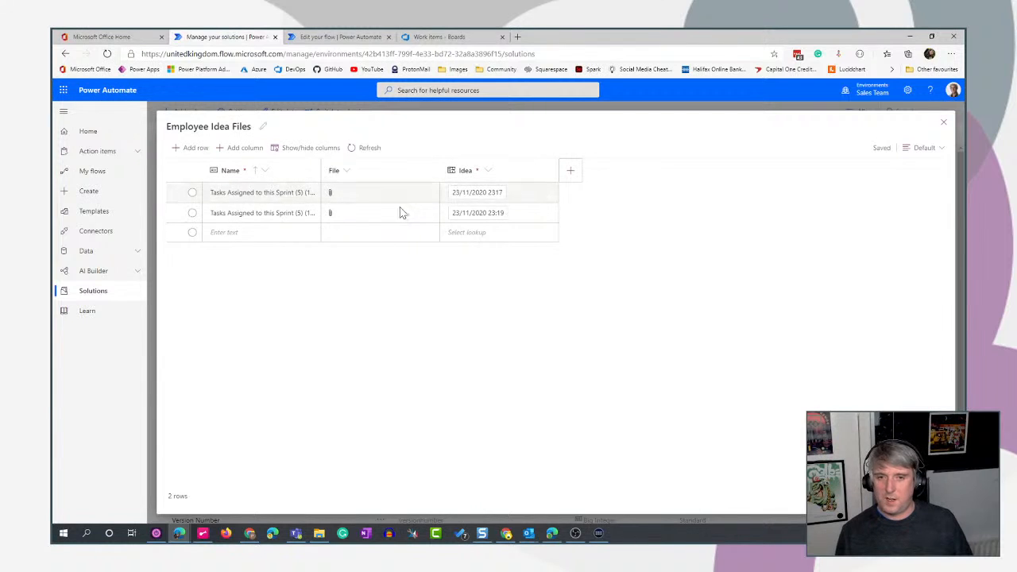
- Return to the flow and search the dynamic values for the HTTP request's body for "file"
left_click(340, 37)
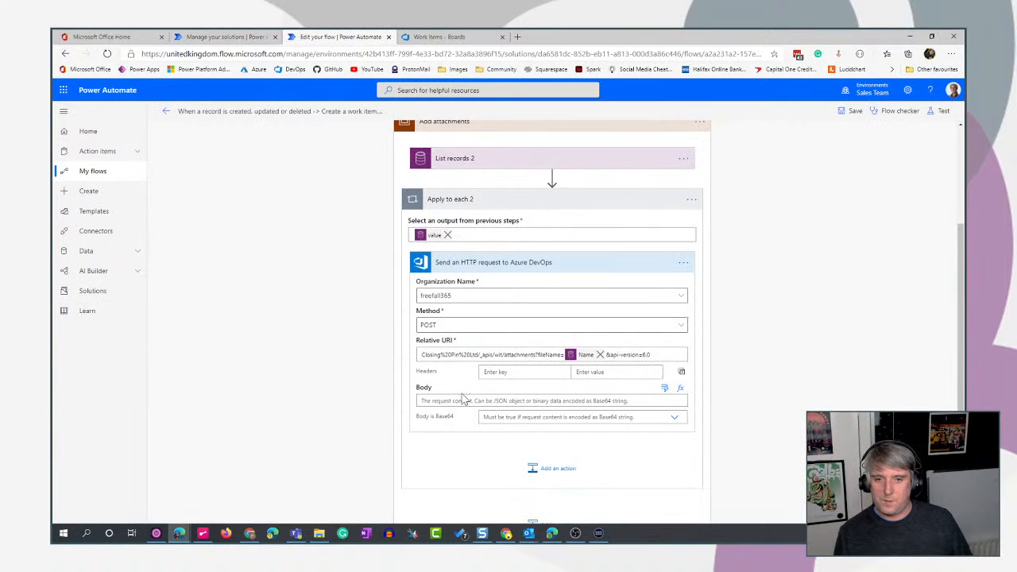
left_click(665, 389)
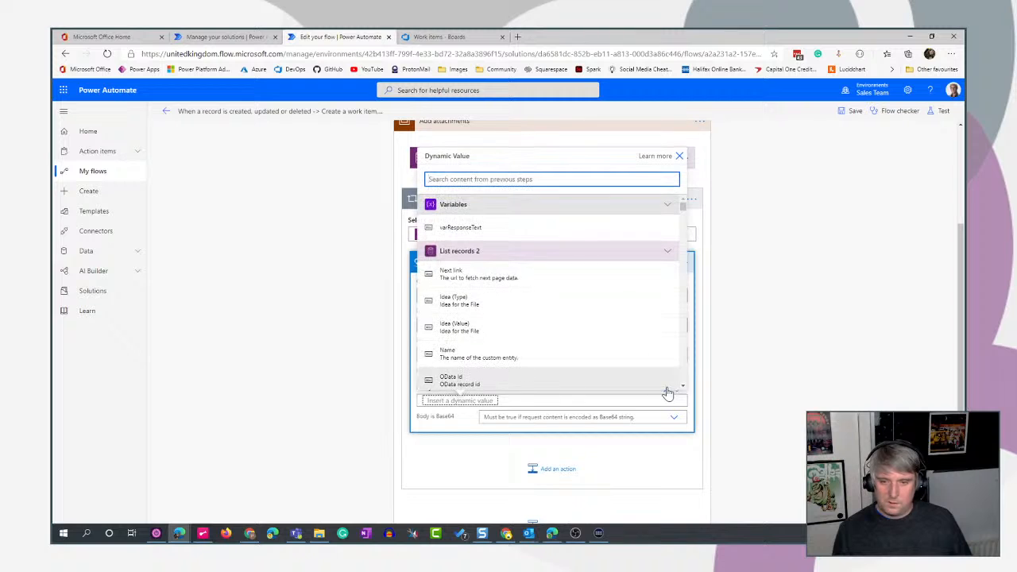
type("file")
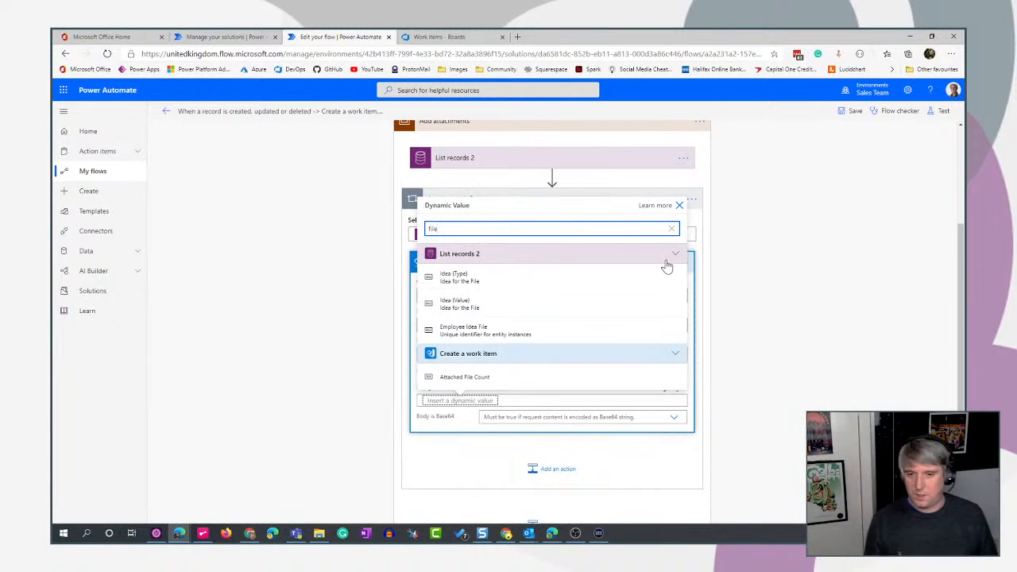
left_click(678, 207)
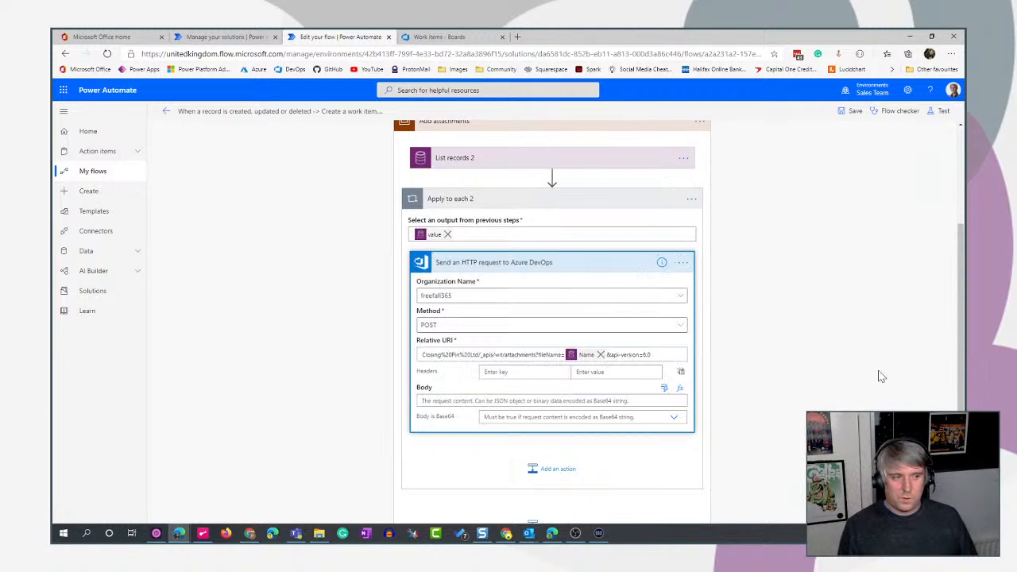
scroll(879, 377, "up", 1)
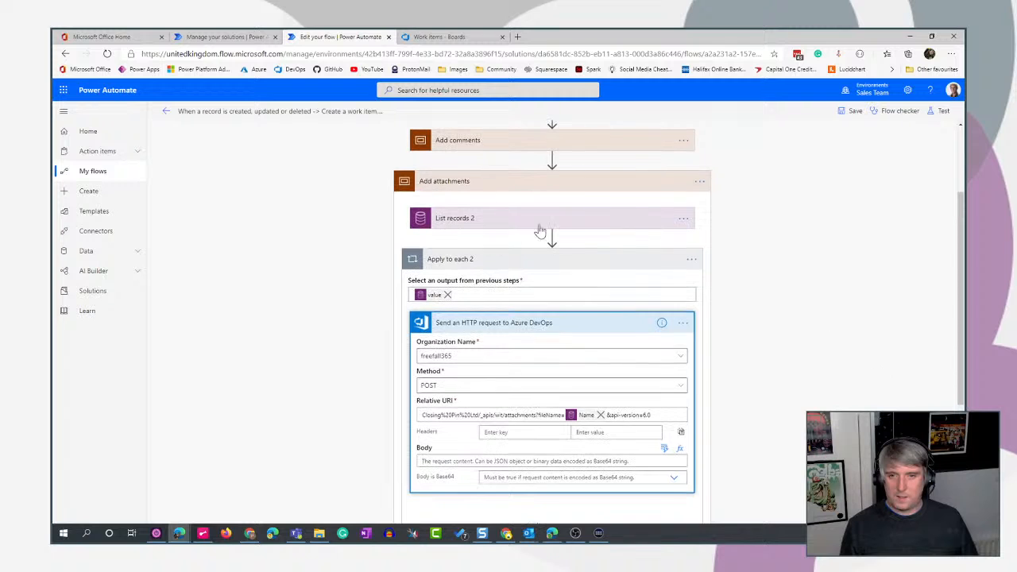
mouse_move(552, 238)
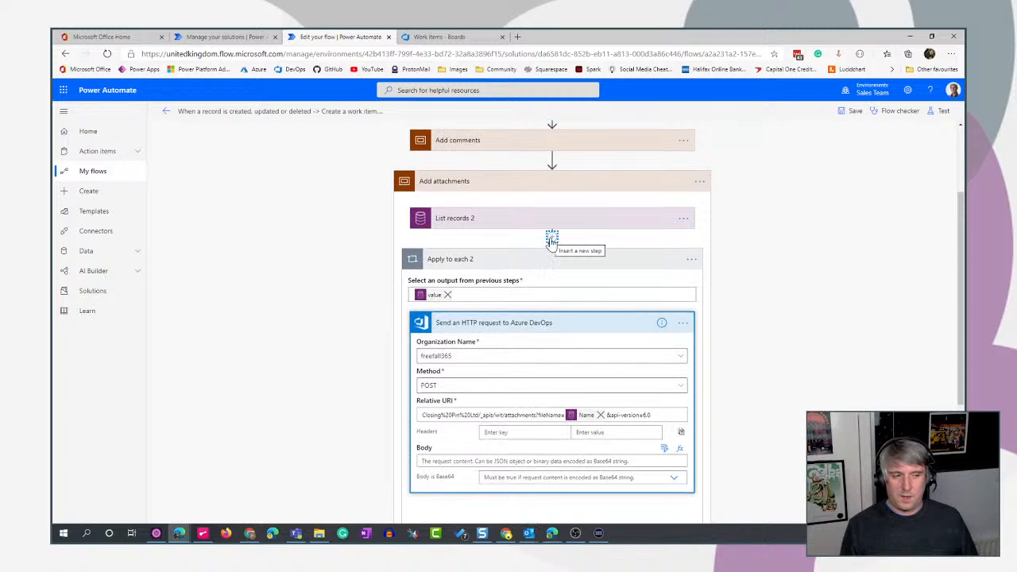
left_click(552, 238)
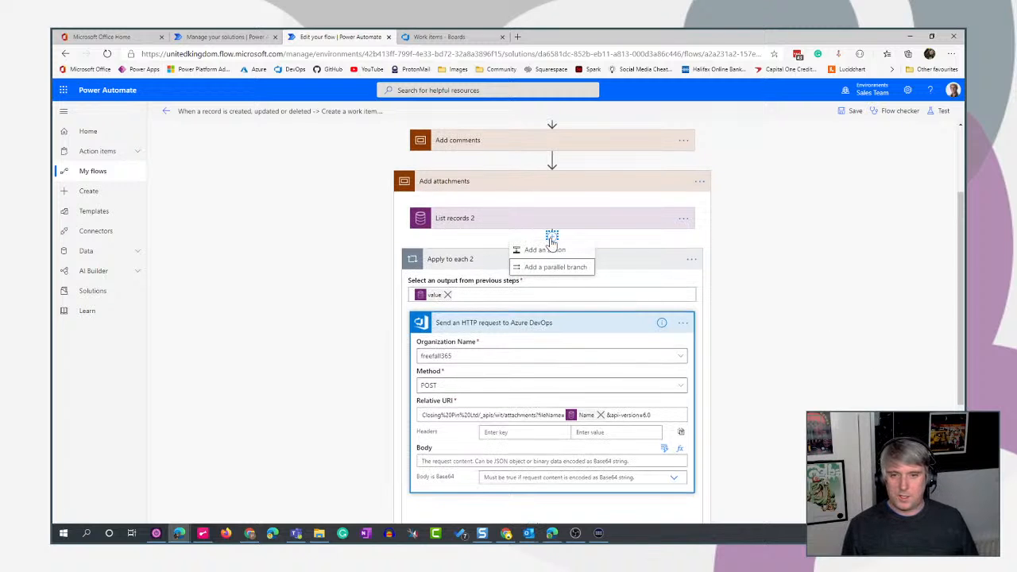
left_click(681, 324)
left_click(860, 294)
- Add the Common Data Service (current environment) action Get file or image content after the HTTP request inside Apply to each 2
scroll(827, 310, "down", 3)
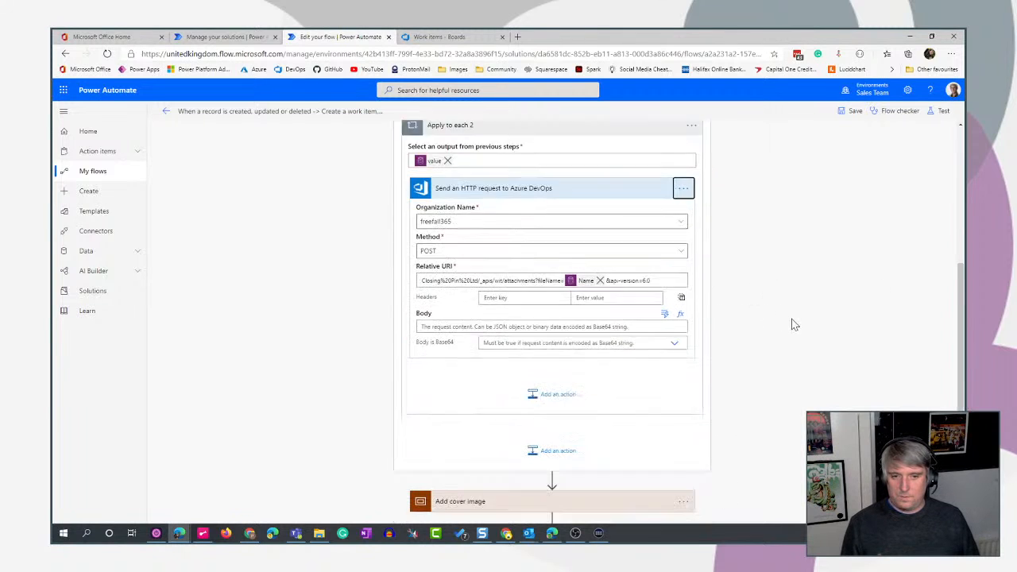
left_click(552, 348)
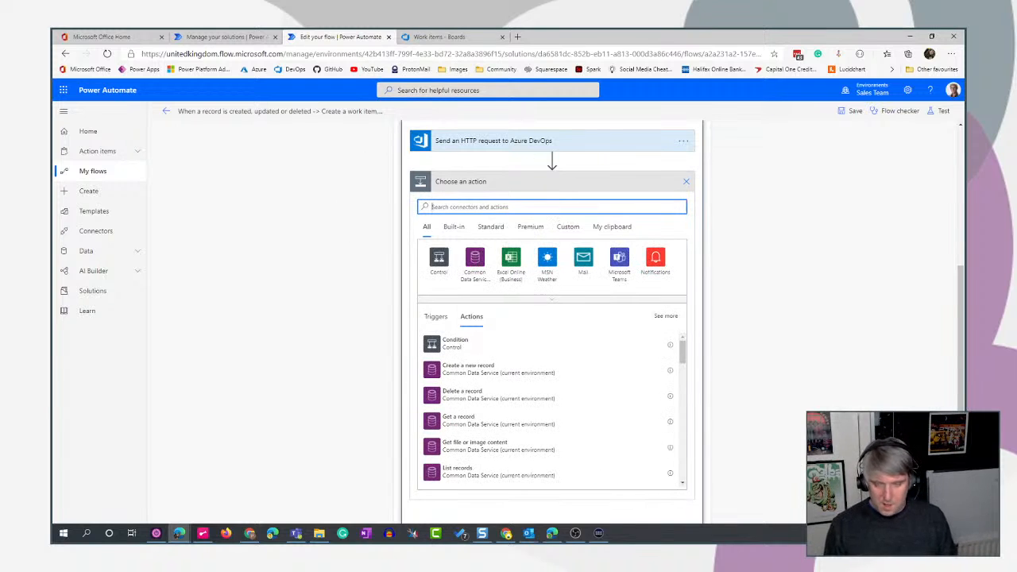
left_click(475, 259)
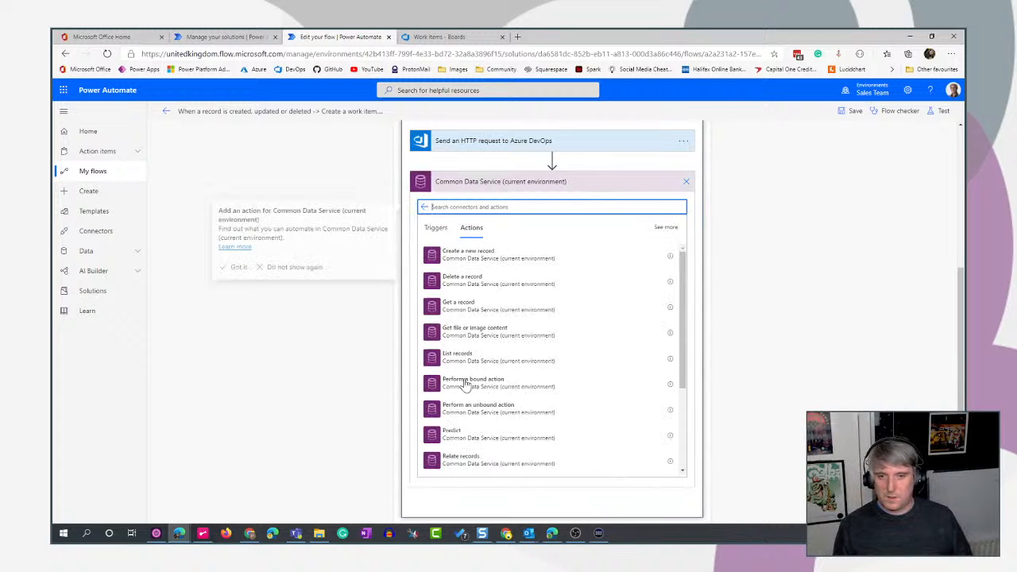
scroll(593, 315, "down", 1)
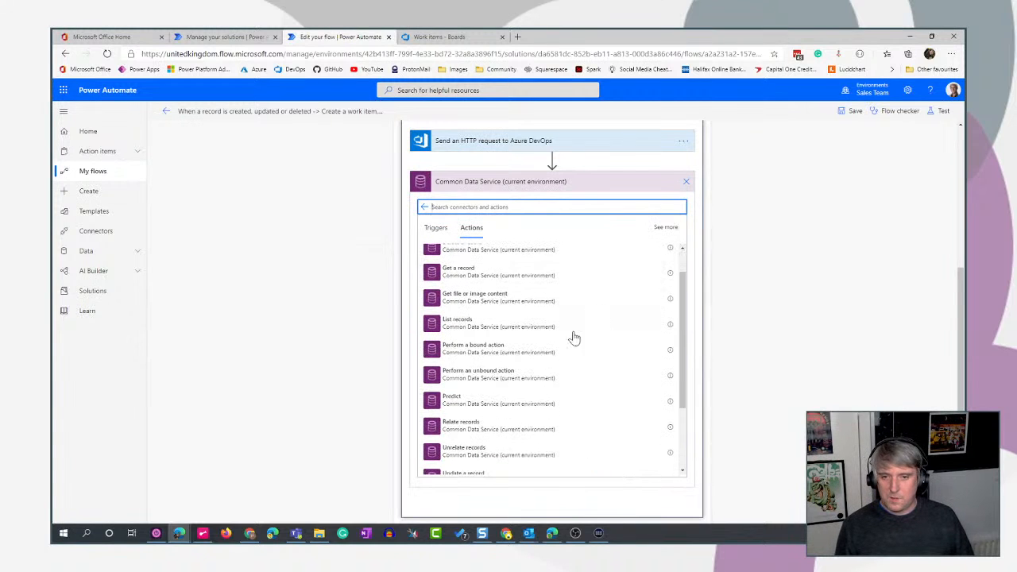
scroll(569, 362, "up", 1)
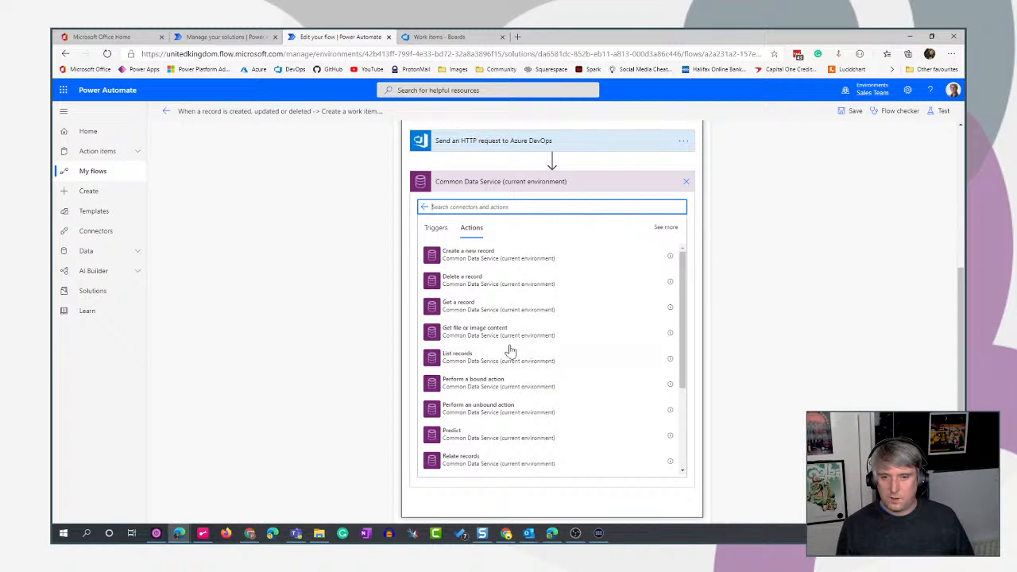
left_click(476, 340)
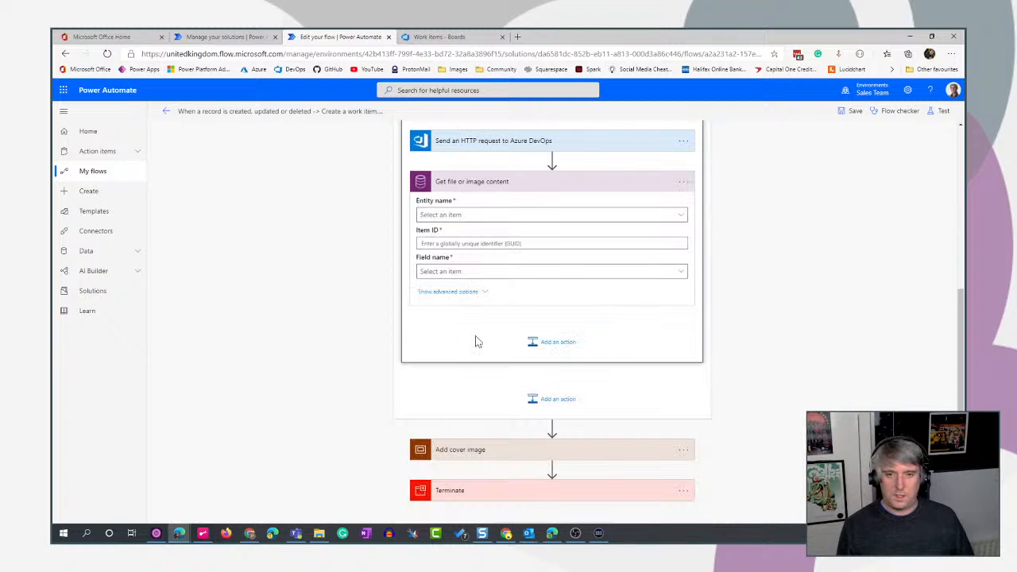
- Set the entity name of Get file or image content to Employee Idea Files, searching for "files"
left_click(586, 218)
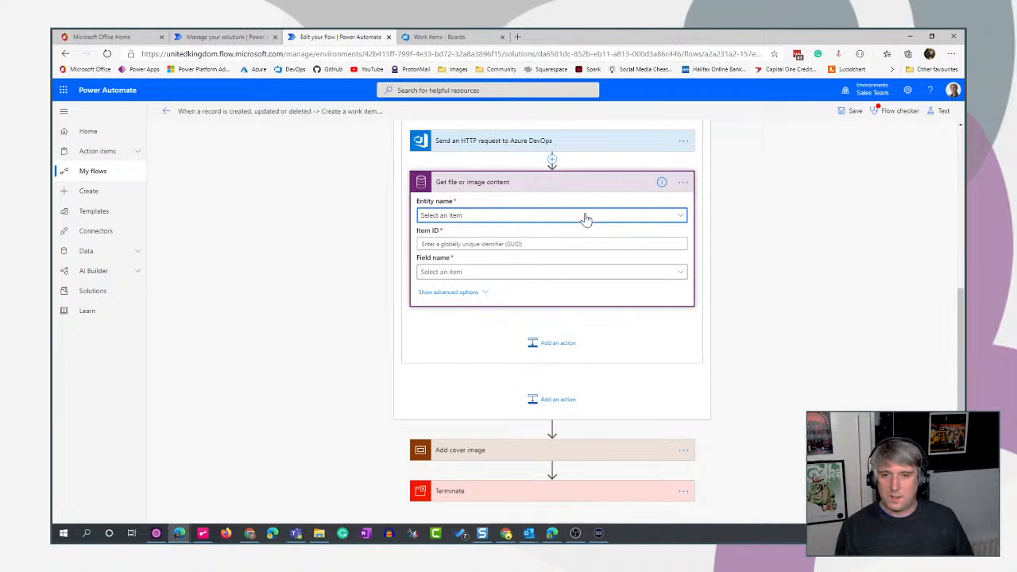
left_click(681, 221)
left_click(527, 218)
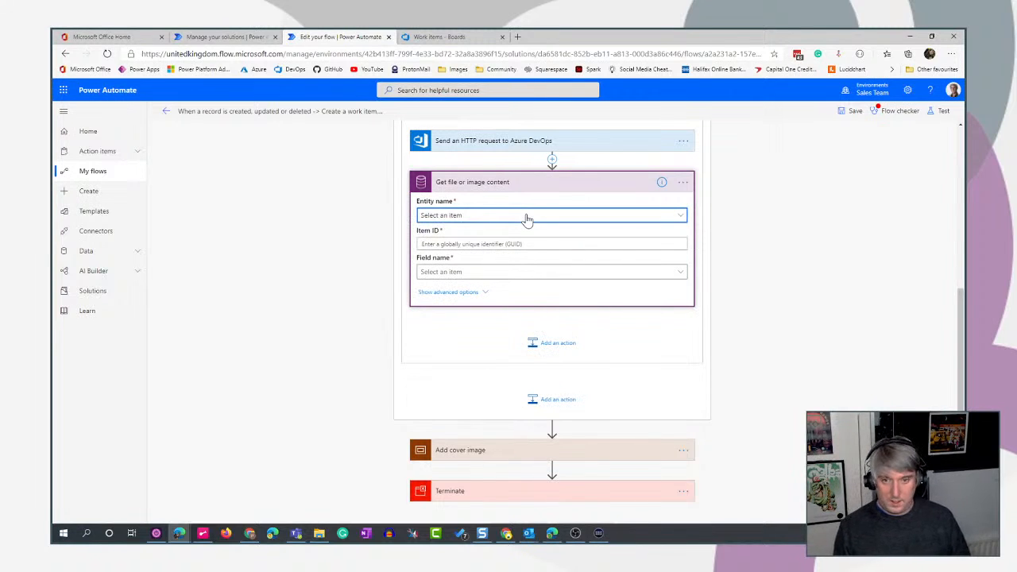
left_click(426, 222)
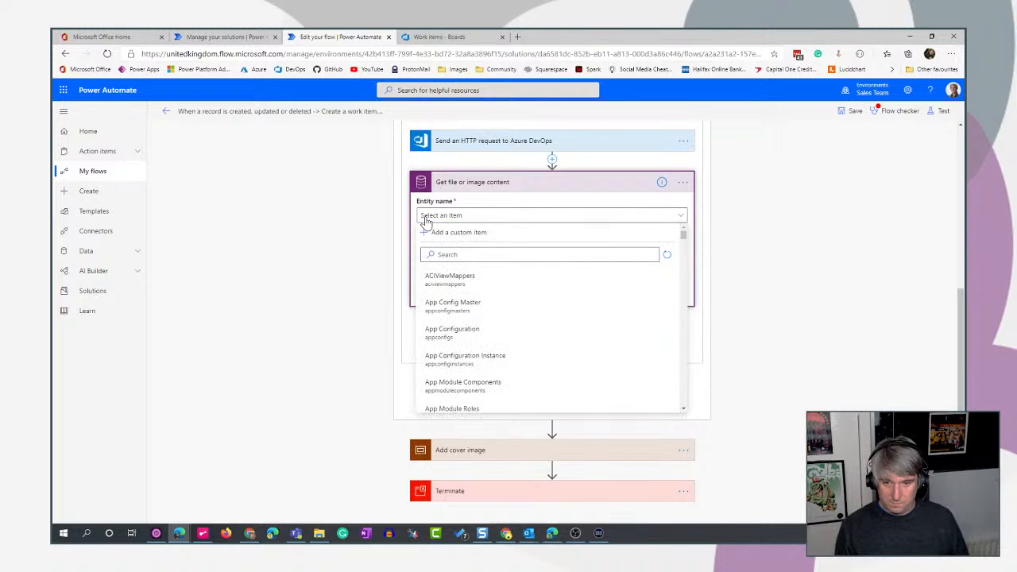
left_click(430, 255)
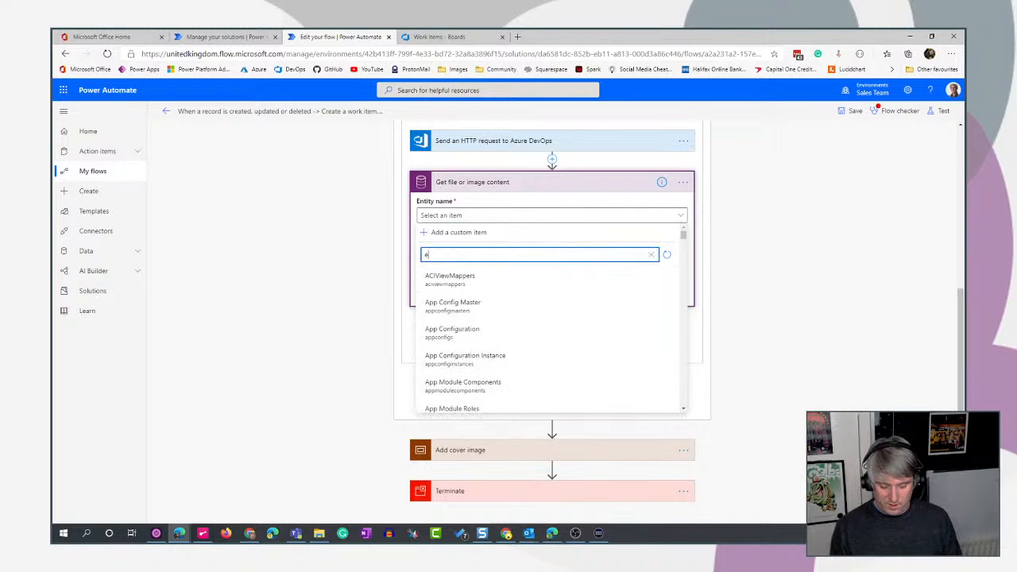
key("BackSpace")
type("files")
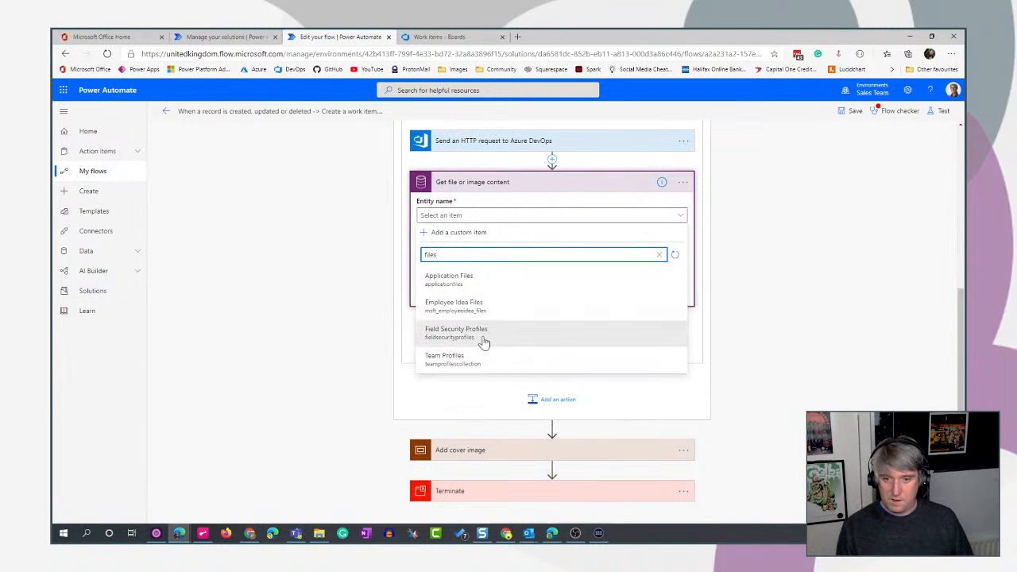
left_click(500, 310)
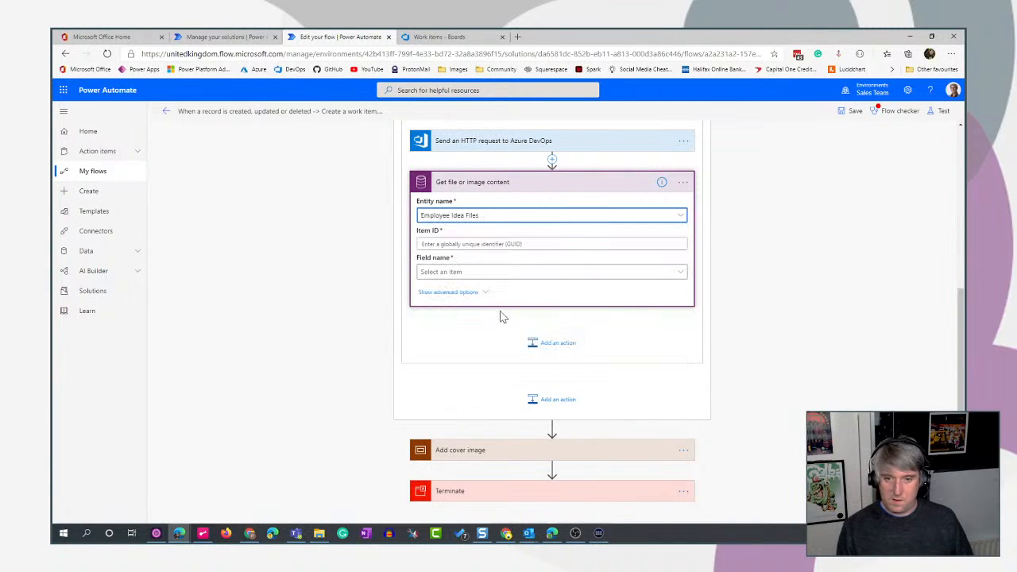
- Set the Get file or image content field name to File and its item ID to Employee Idea File from List records 2
left_click(451, 274)
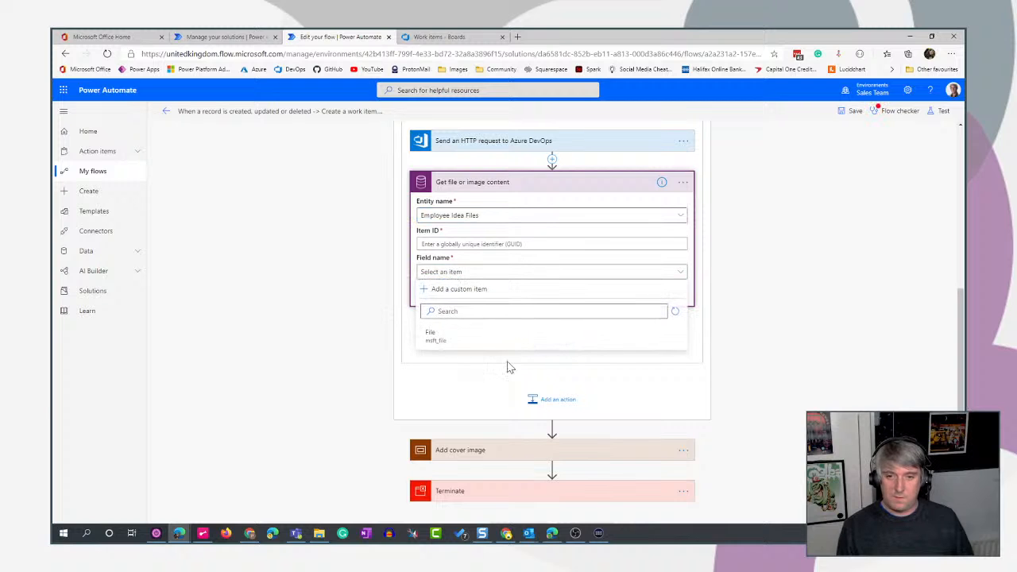
left_click(453, 342)
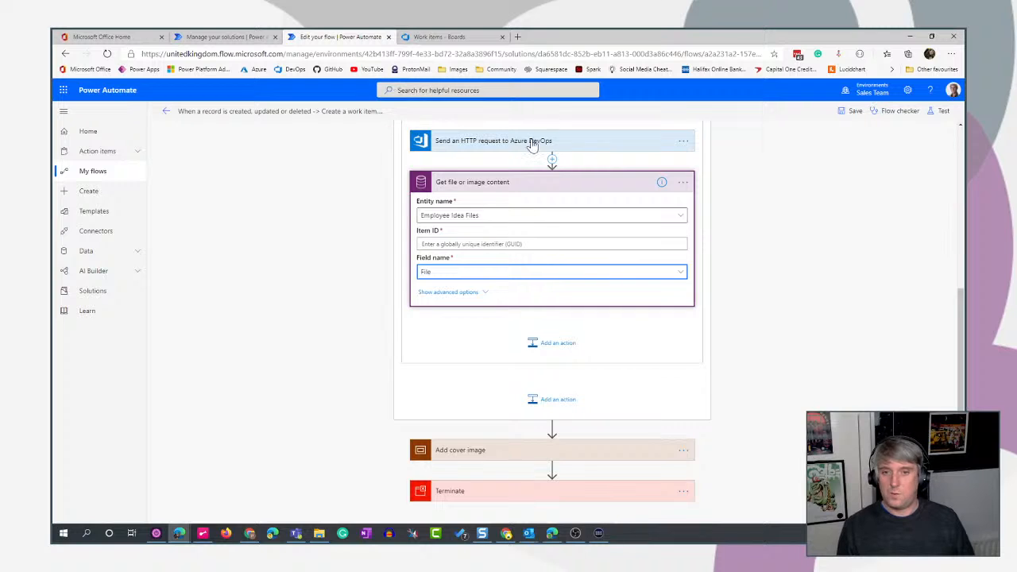
left_click(524, 243)
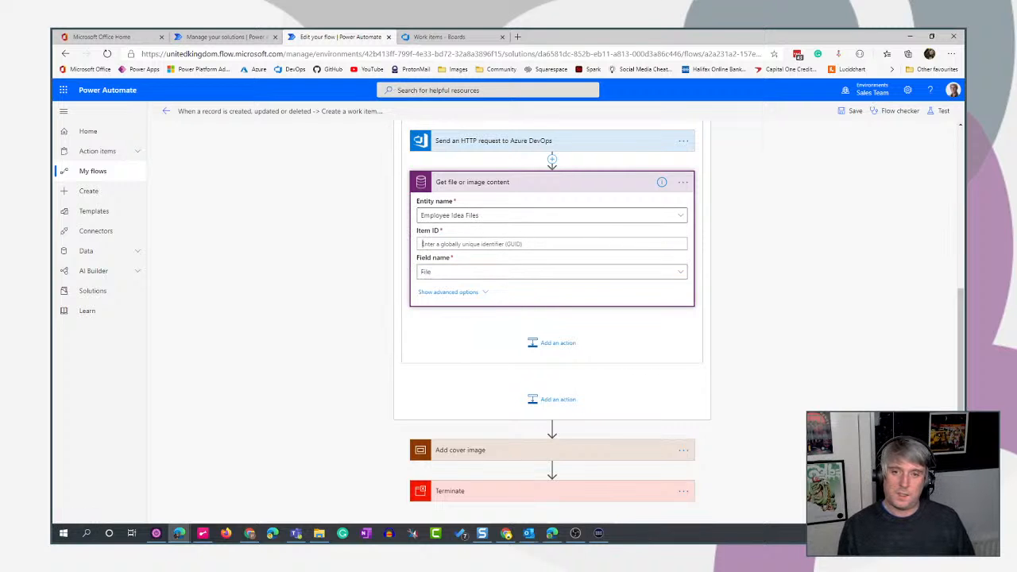
left_click(664, 231)
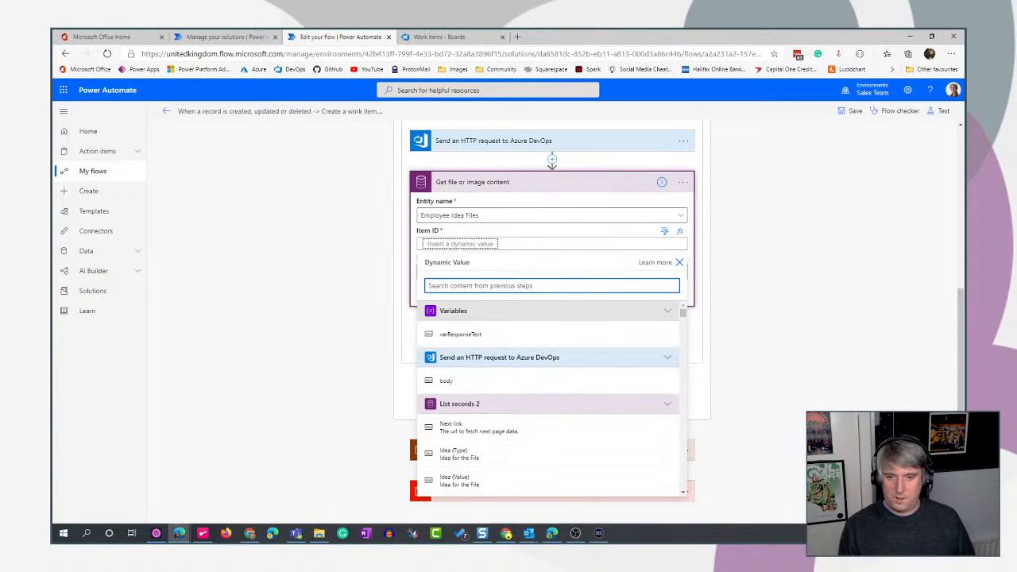
type("file")
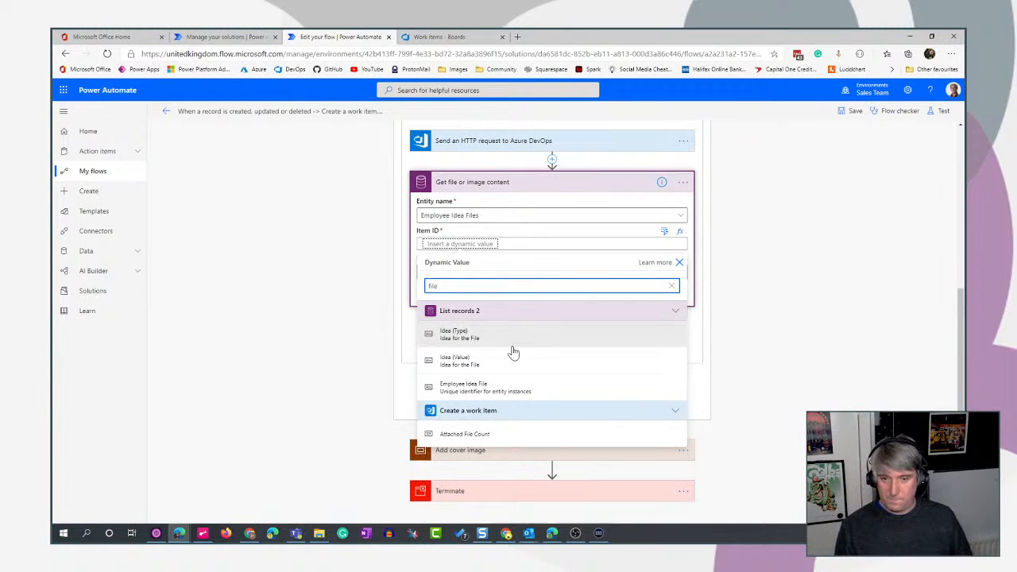
left_click(585, 396)
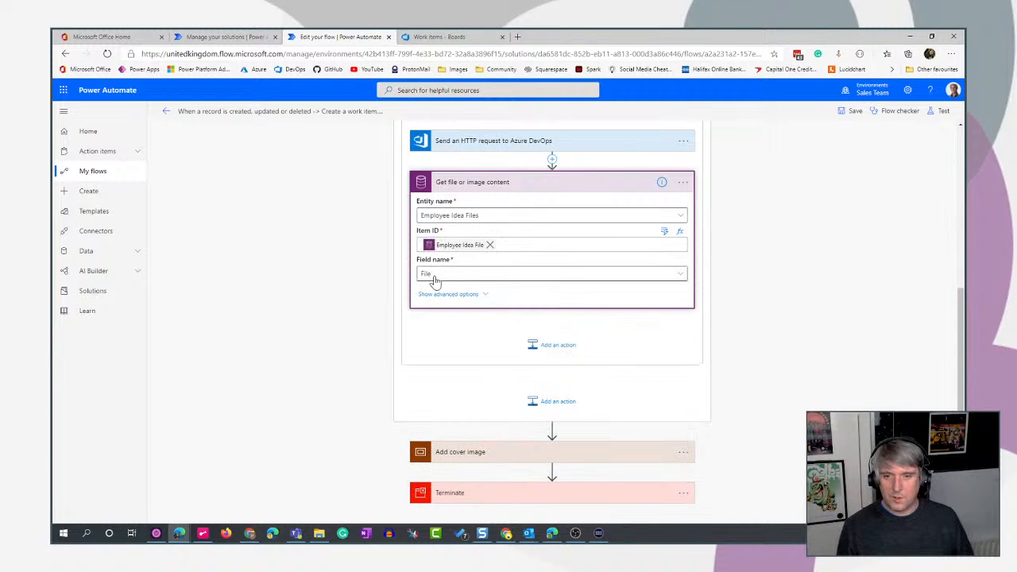
left_click(205, 37)
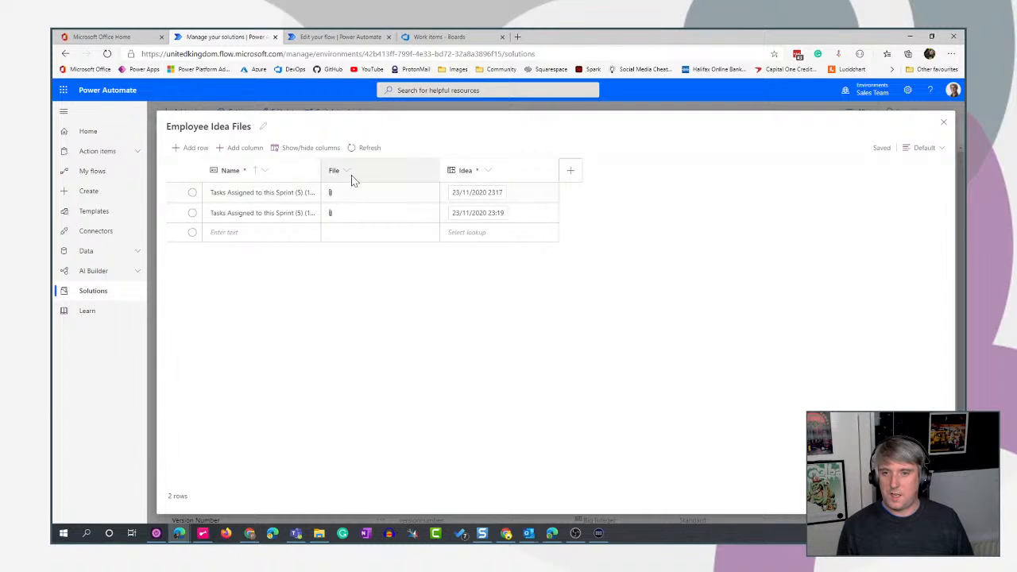
left_click(322, 37)
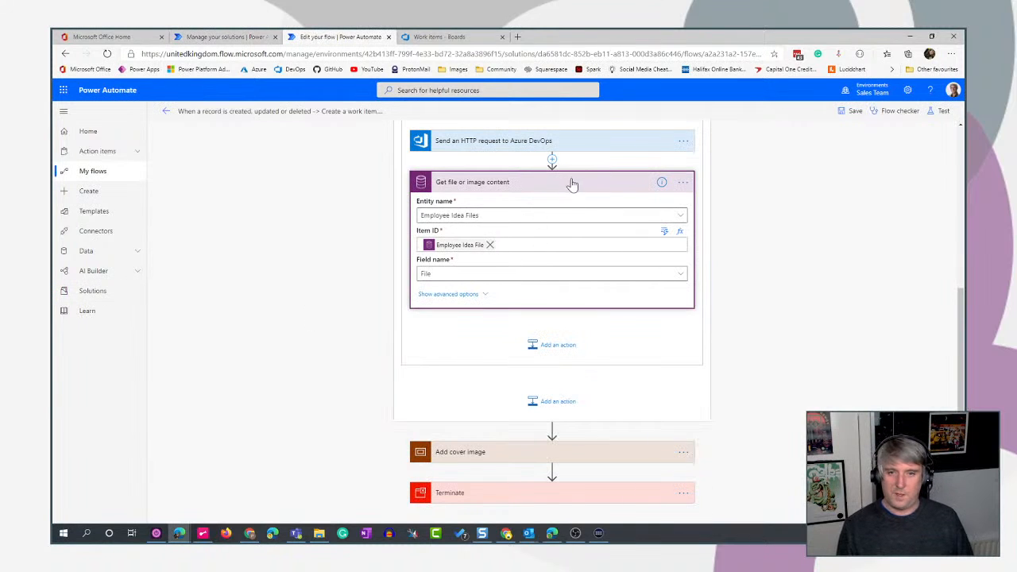
left_click(449, 294)
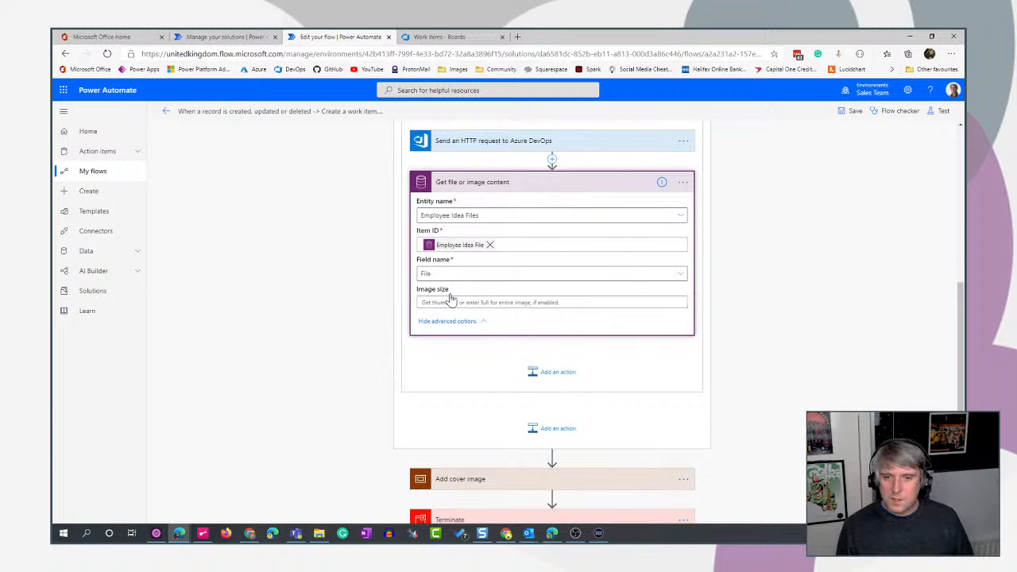
left_click(449, 321)
- Move the Azure DevOps HTTP request below Get file or image content, and move Terminate above the Add cover image scope
scroll(755, 318, "up", 3)
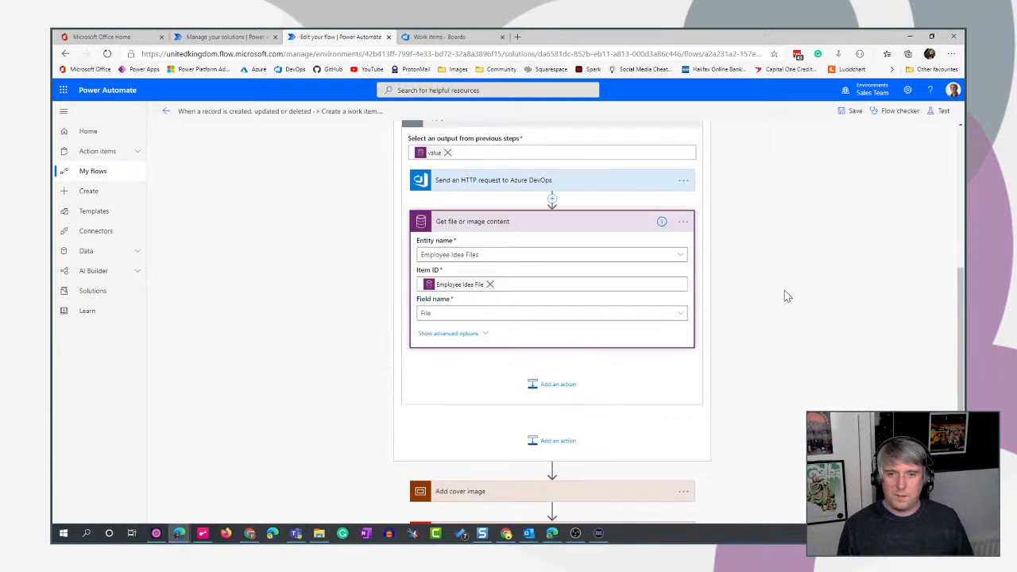
left_click_drag(551, 324, 561, 512)
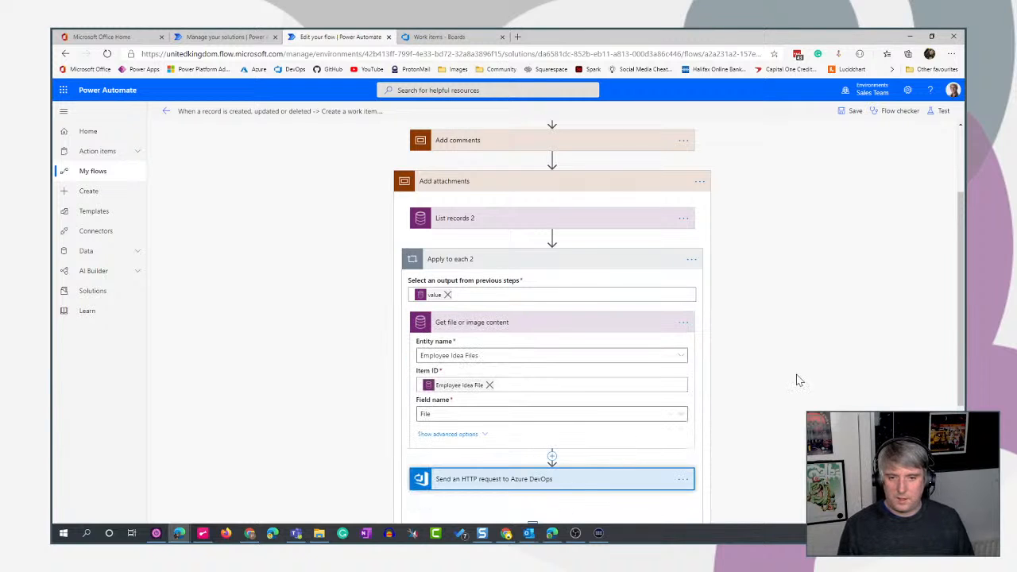
scroll(763, 358, "up", 1)
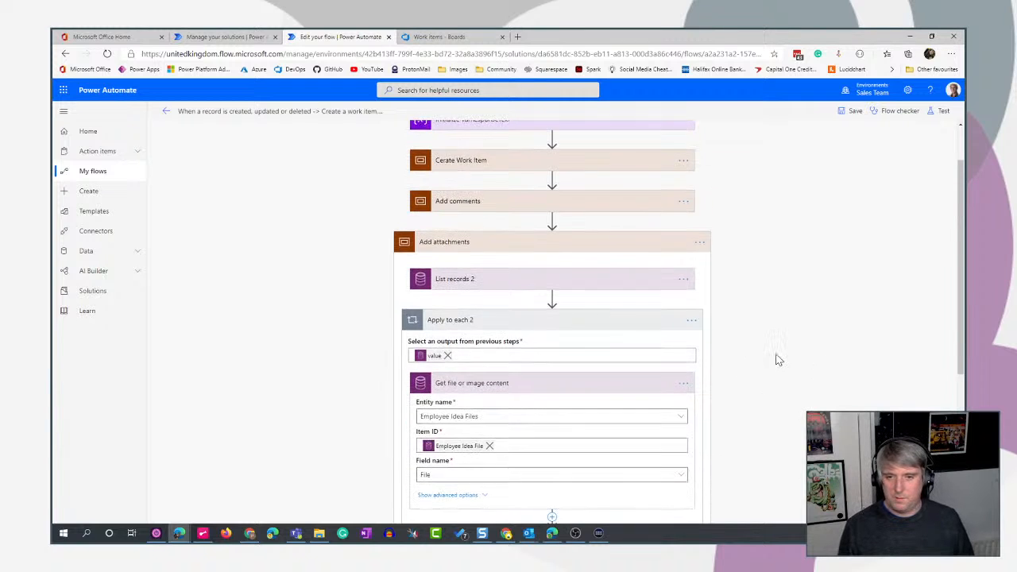
scroll(774, 357, "down", 3)
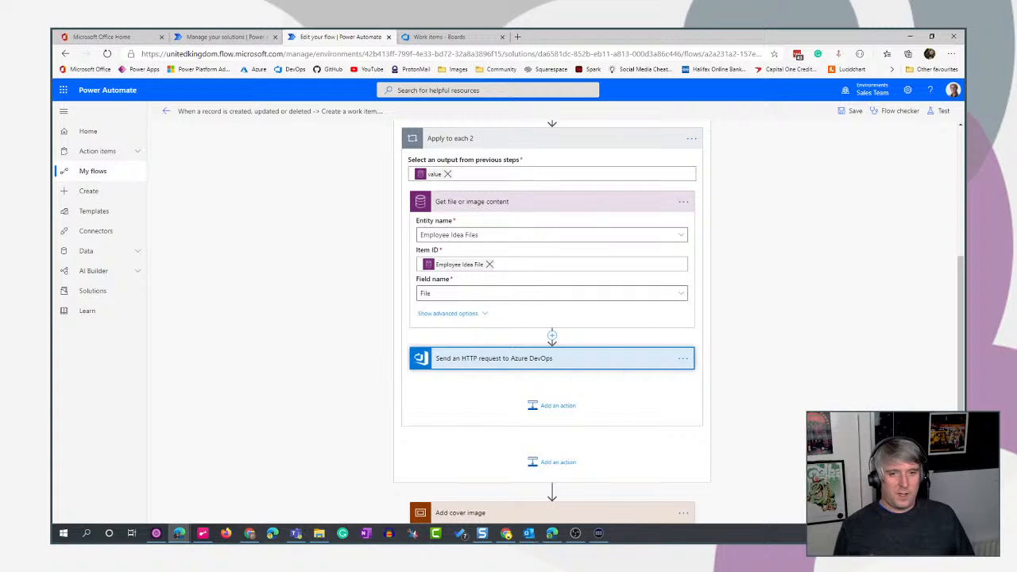
left_click(542, 202)
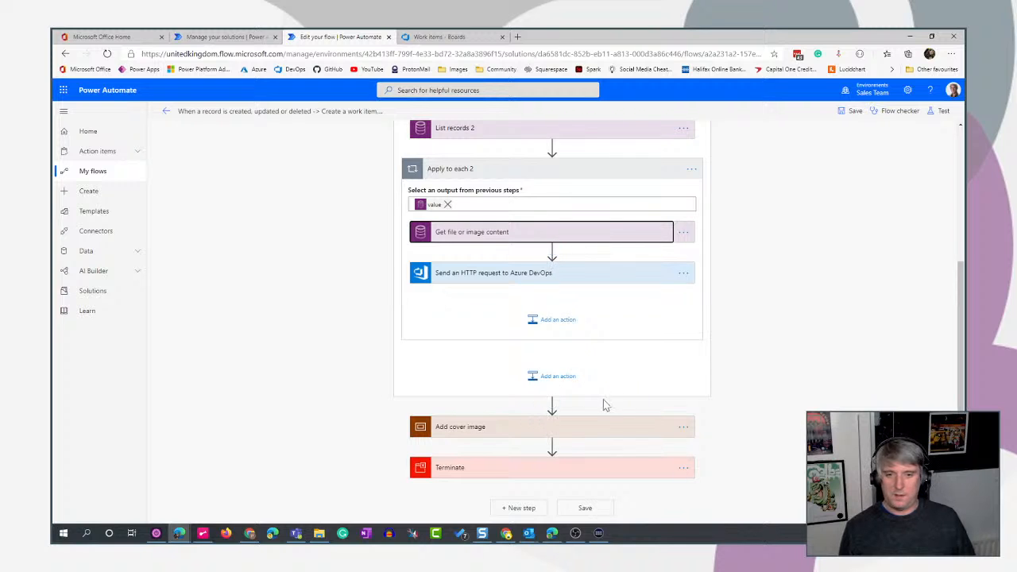
left_click_drag(506, 470, 552, 407)
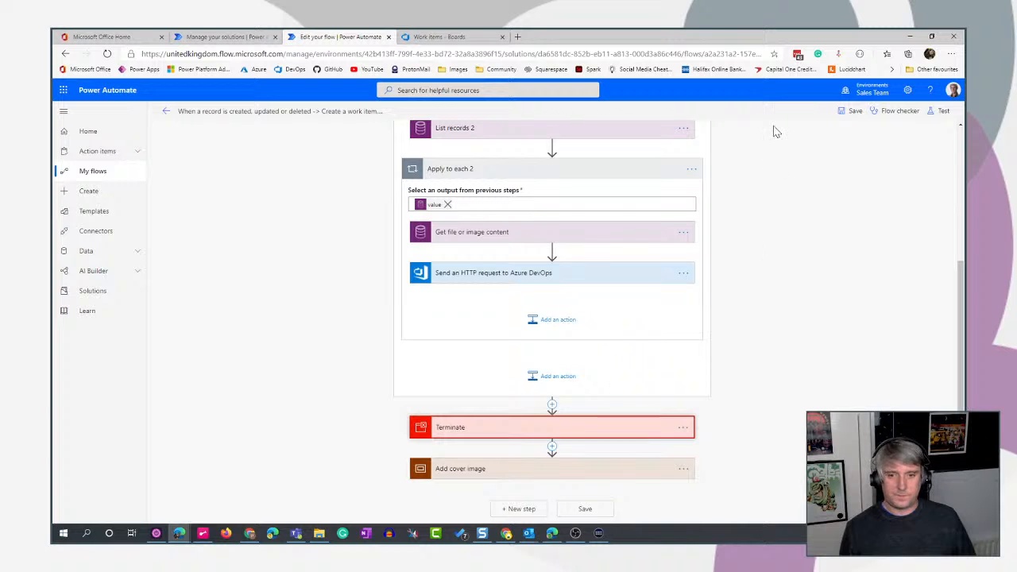
left_click(938, 112)
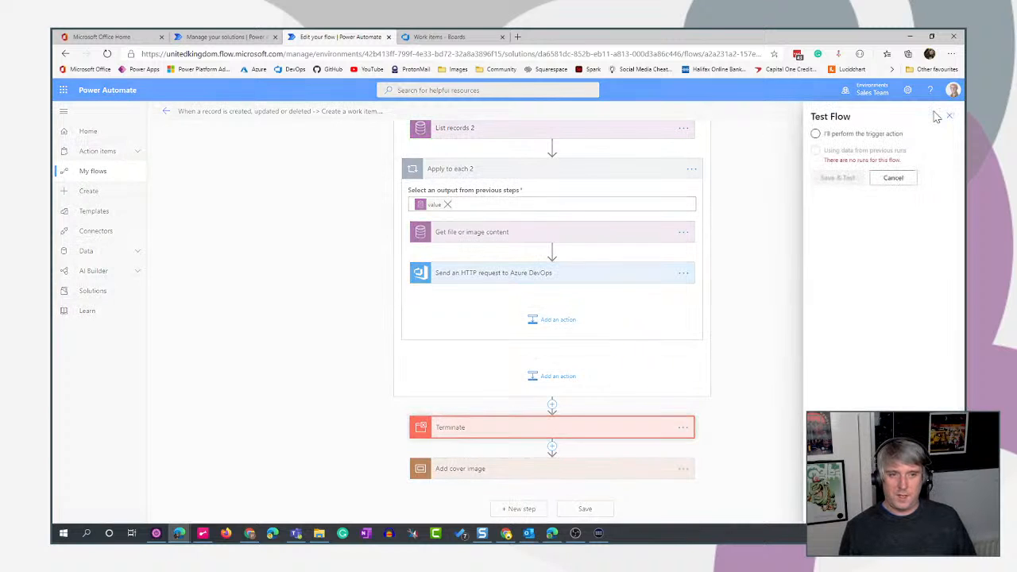
left_click(816, 133)
left_click(823, 179)
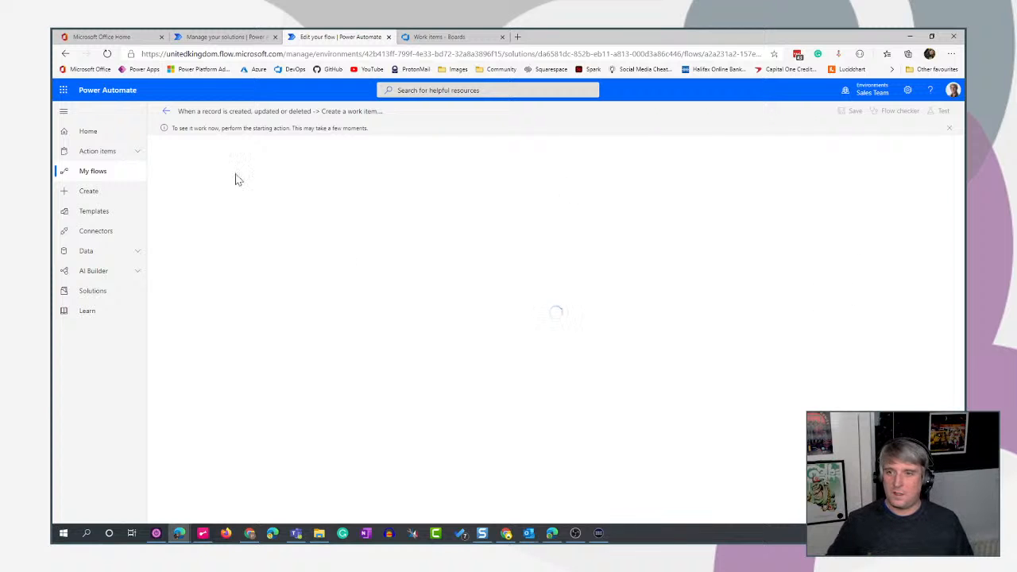
left_click(165, 112)
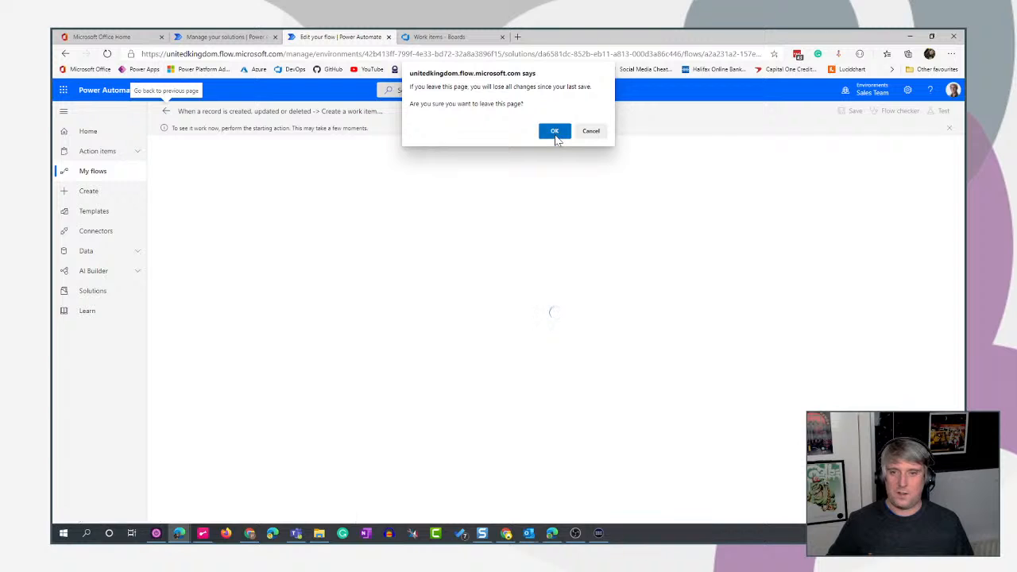
left_click(555, 132)
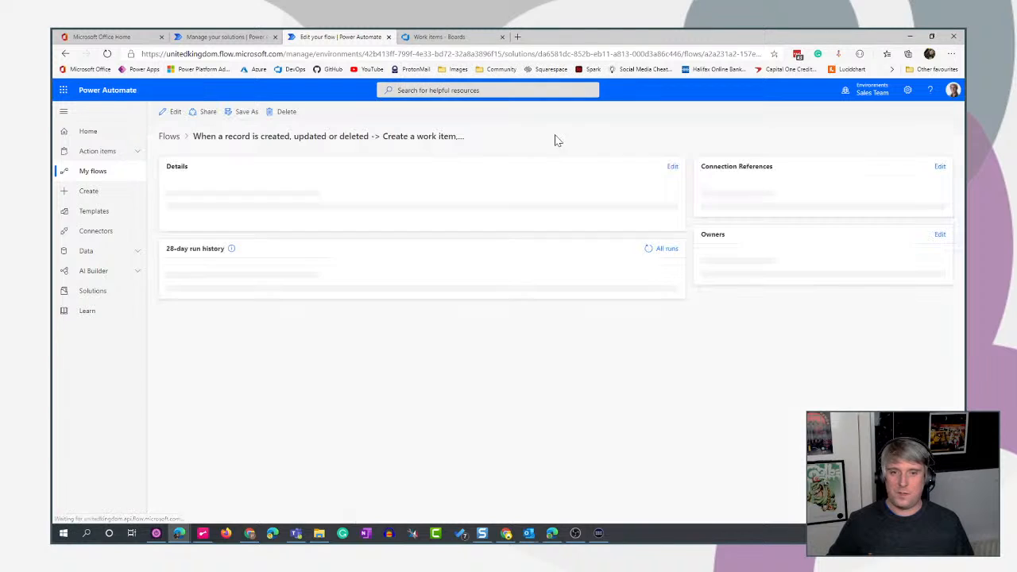
left_click(170, 111)
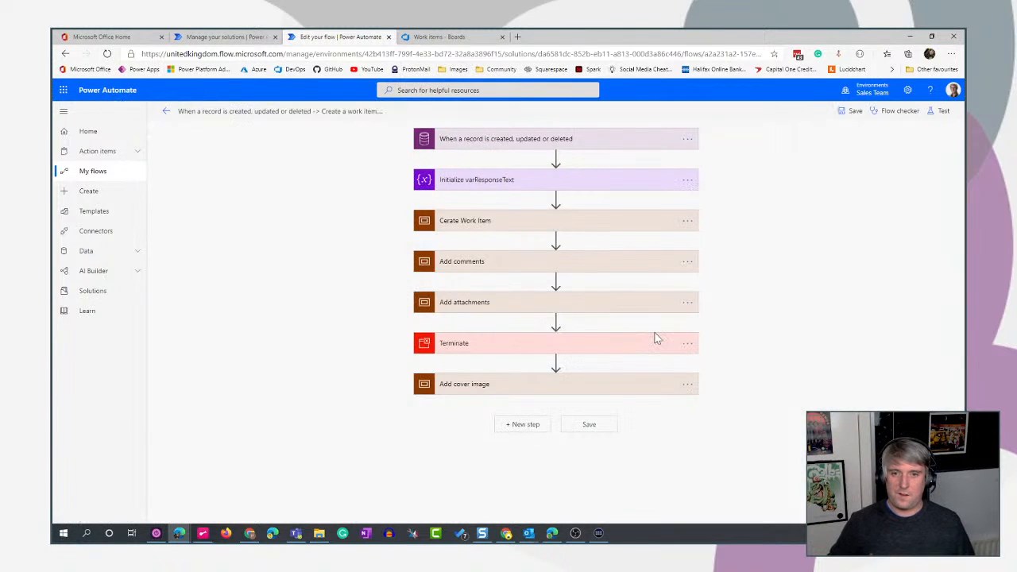
- Save and test the flow using data from the most recent previous successful test run
left_click(939, 112)
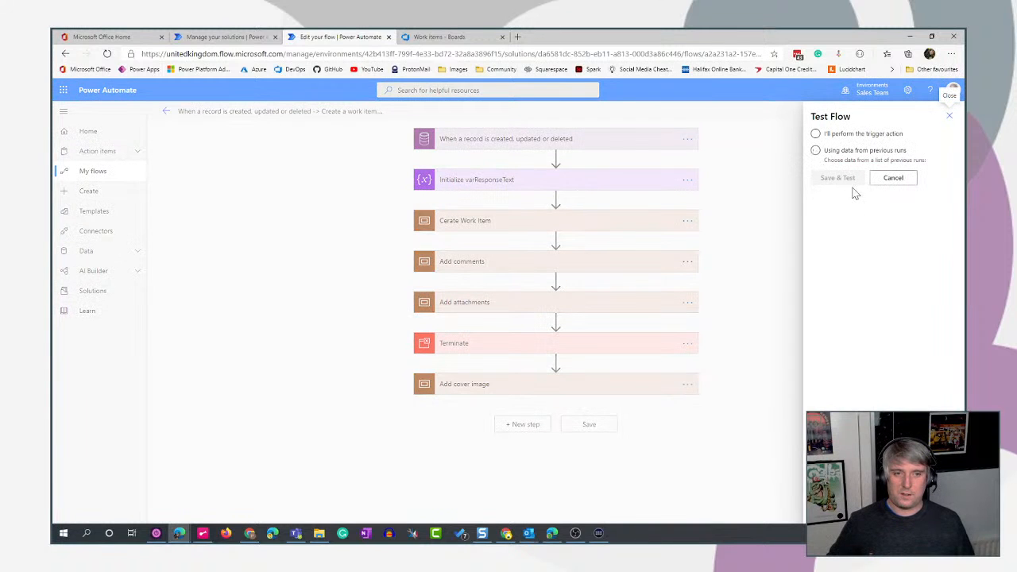
left_click(815, 150)
left_click(821, 179)
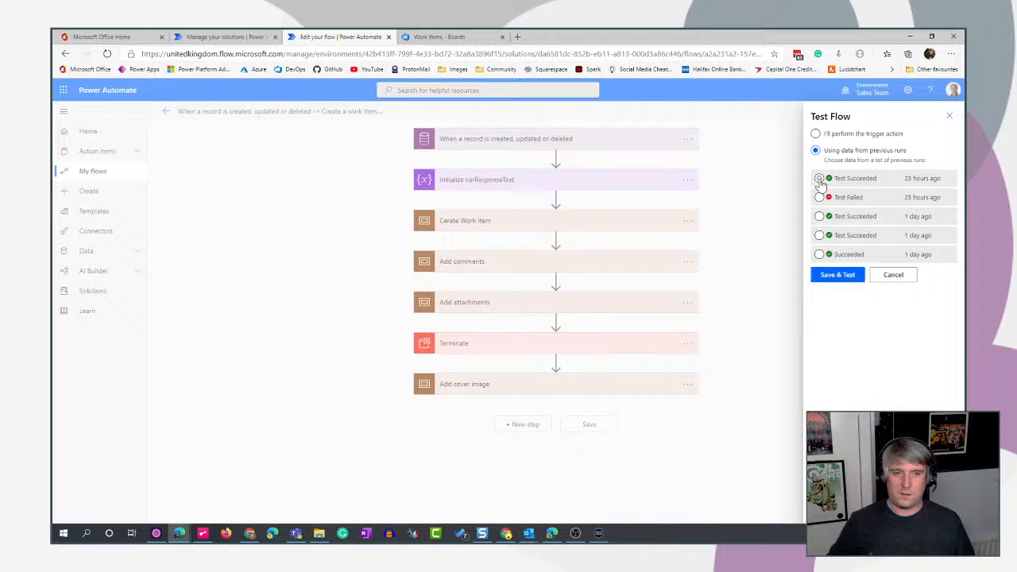
left_click(830, 277)
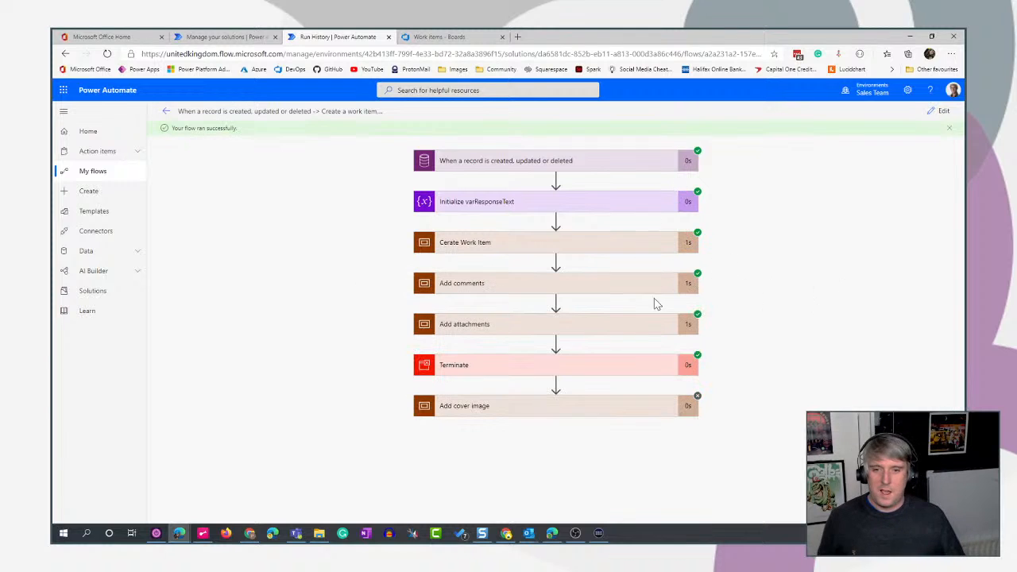
- Examine the List records 2 run details in the Add attachments scope and expand Apply to each 2
left_click(614, 329)
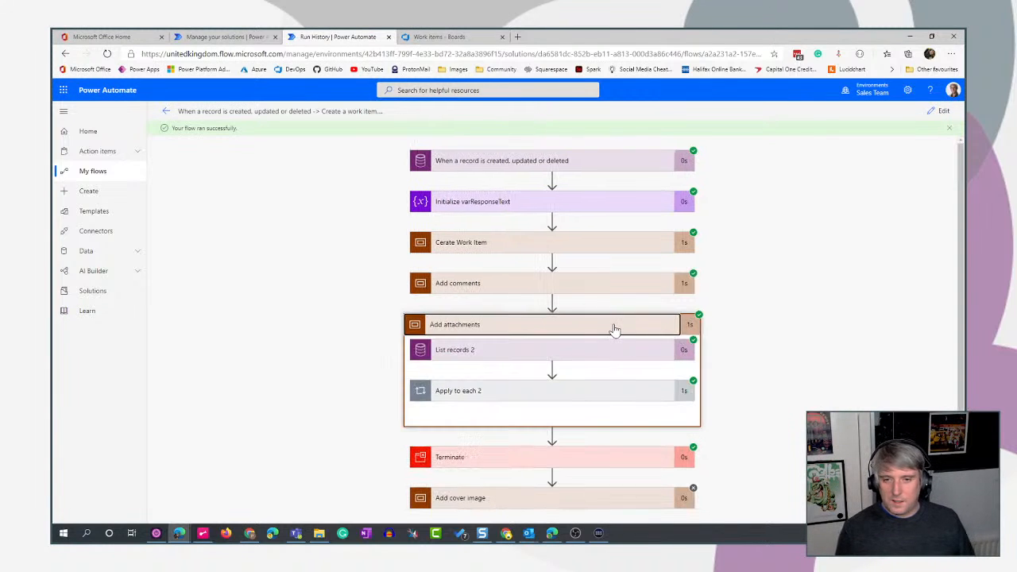
left_click(577, 339)
scroll(776, 336, "down", 3)
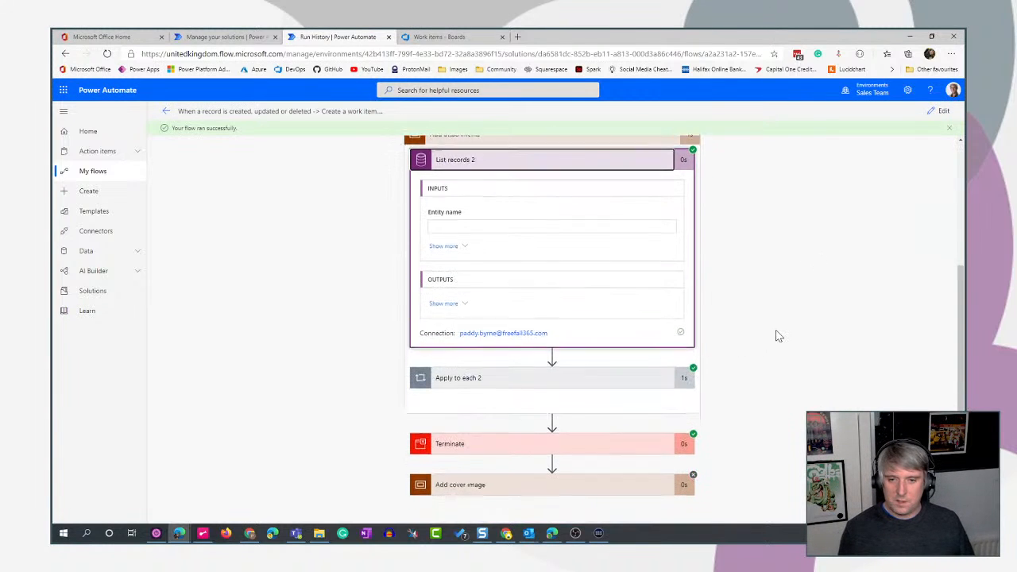
left_click(610, 163)
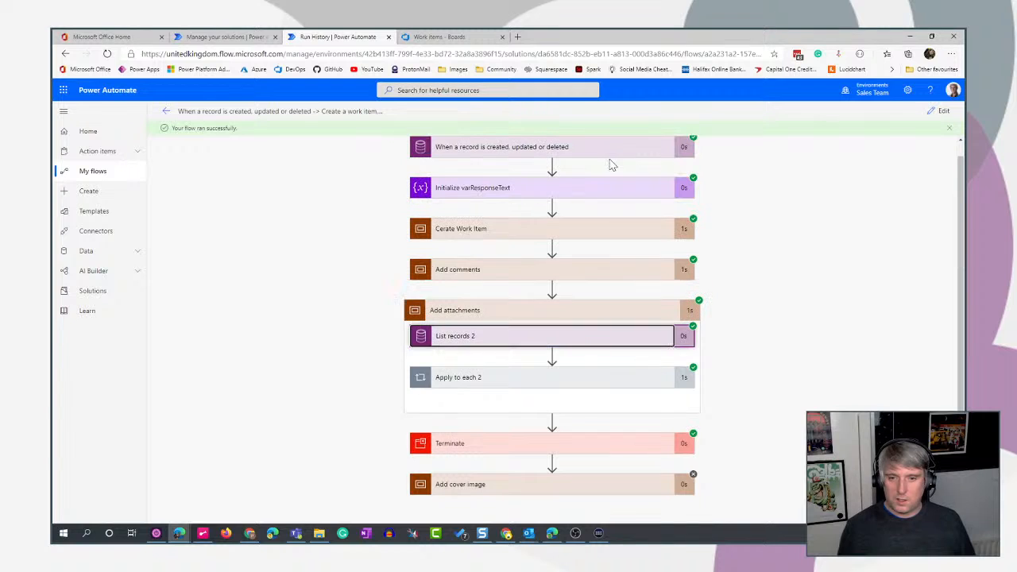
left_click(536, 379)
scroll(787, 374, "down", 2)
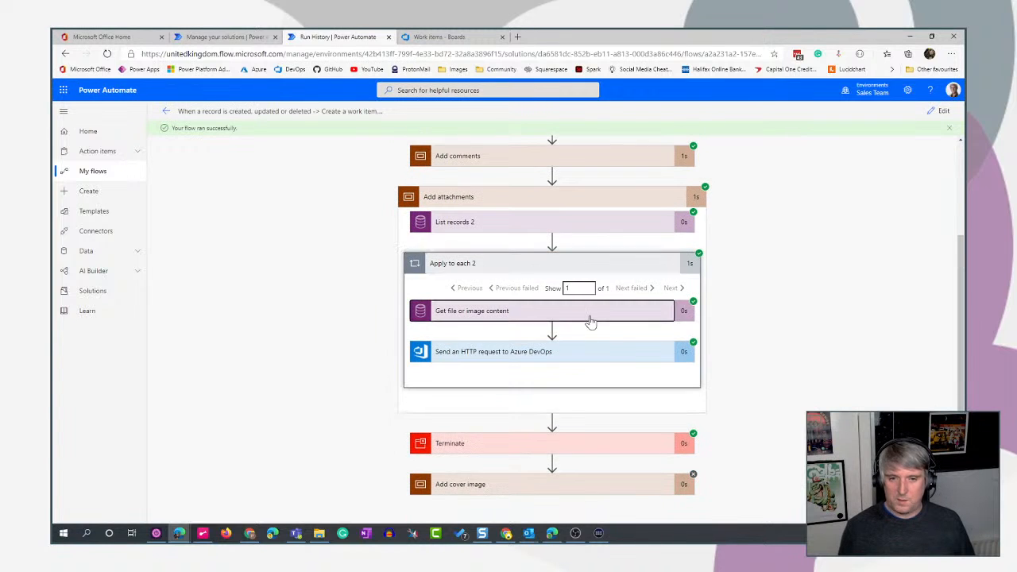
- Examine the content type and content in the File or image content output of the Get file or image content run
left_click(592, 312)
scroll(776, 425, "down", 2)
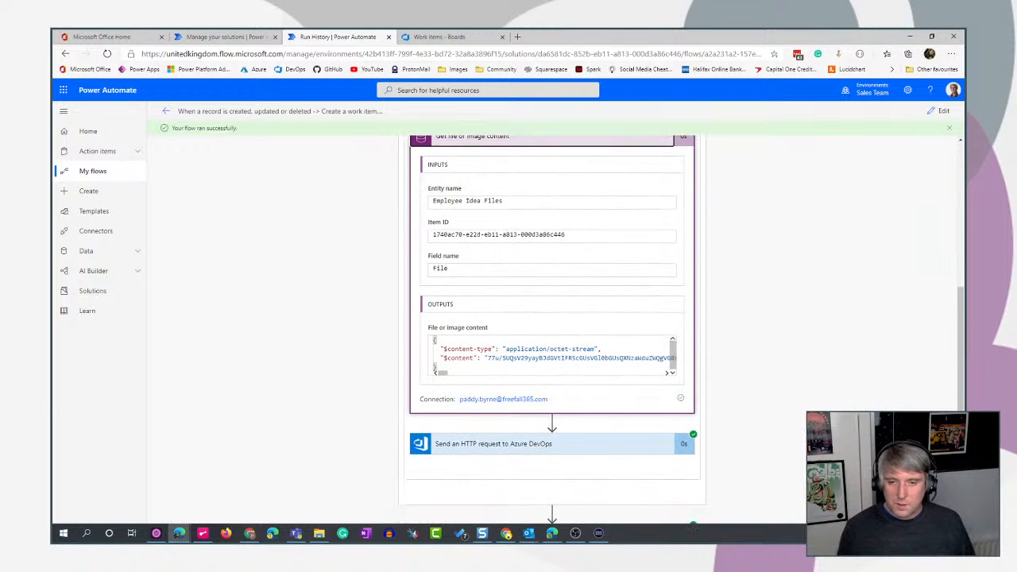
left_click_drag(438, 368, 424, 343)
left_click(462, 349)
left_click(601, 349)
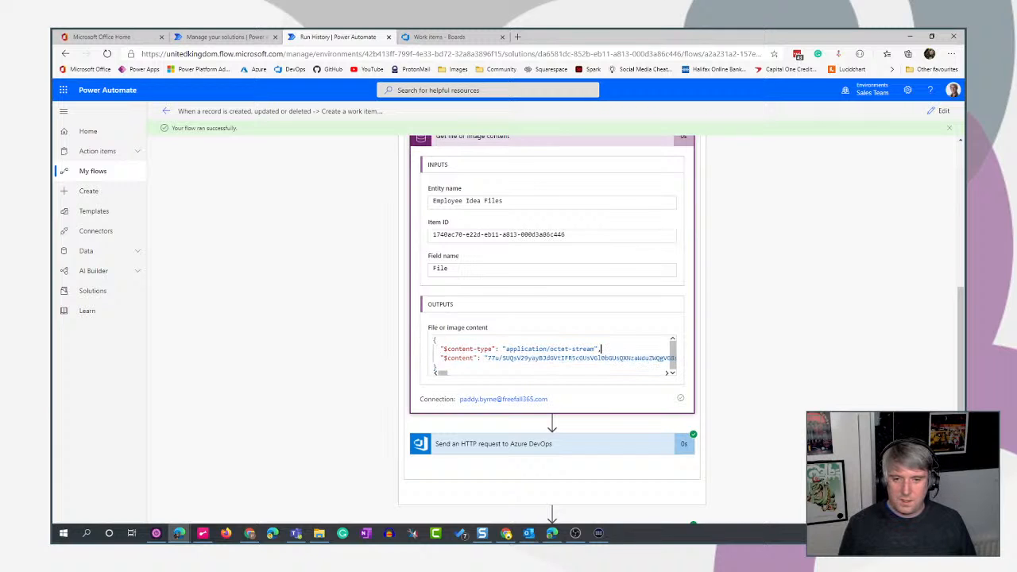
double_click(602, 349)
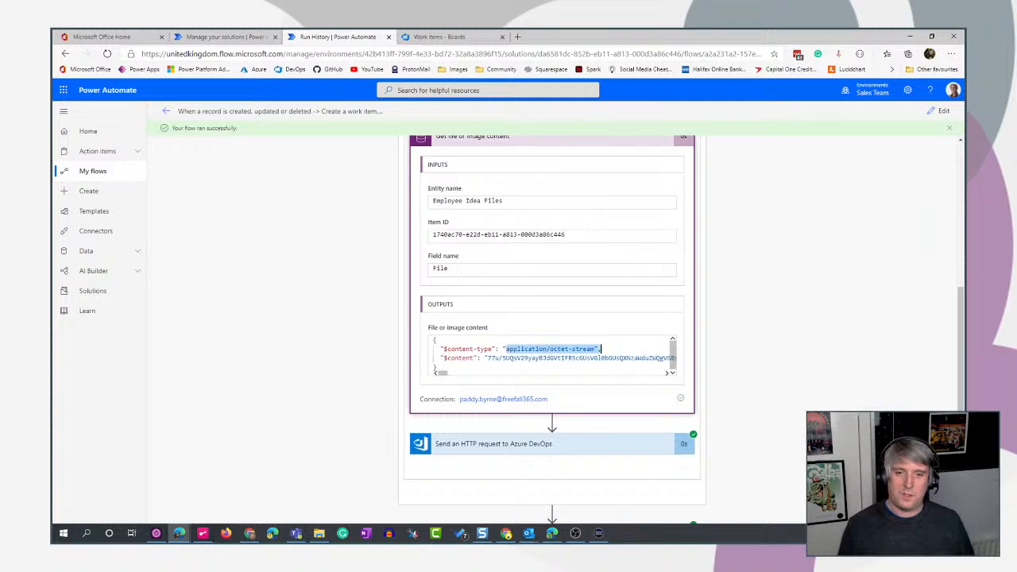
double_click(584, 358)
left_click_drag(438, 367, 404, 306)
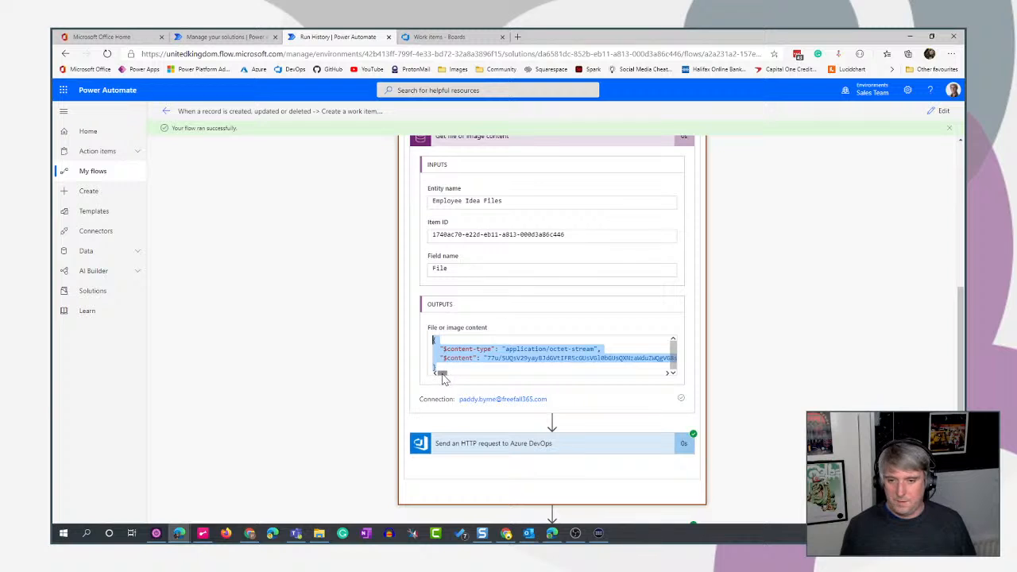
mouse_move(443, 379)
left_mouse_down()
mouse_move(551, 374)
mouse_move(445, 379)
mouse_move(458, 378)
left_mouse_up()
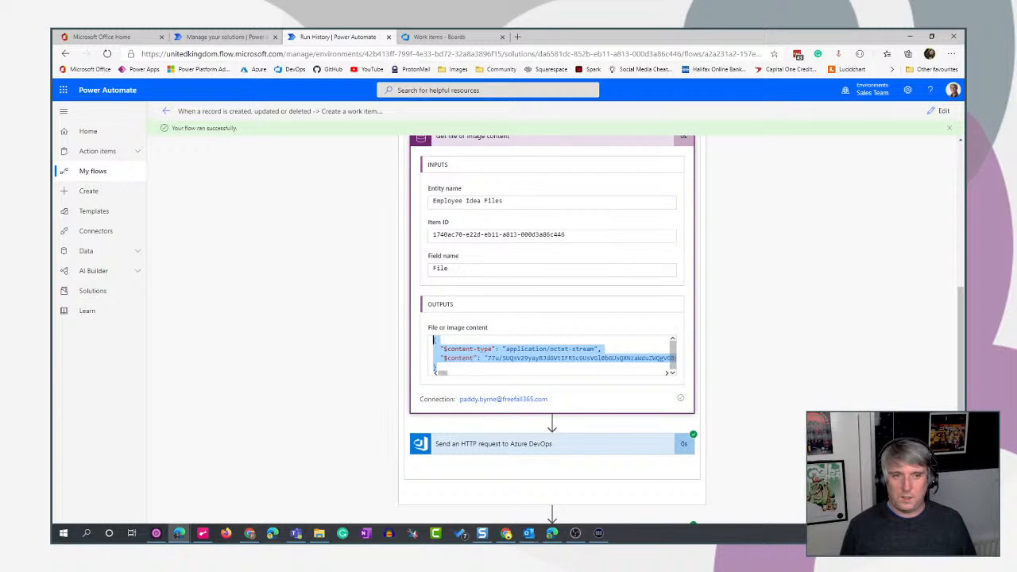
left_click(461, 393)
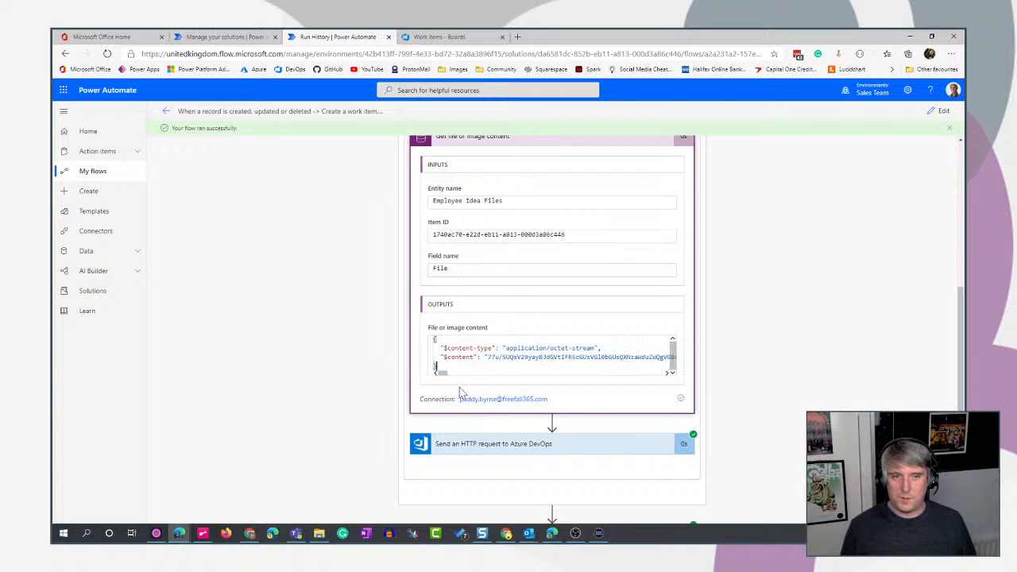
- Reopen the flow for editing and expand the Azure DevOps HTTP request in Apply to each 2 of the Add attachments scope
left_click(940, 111)
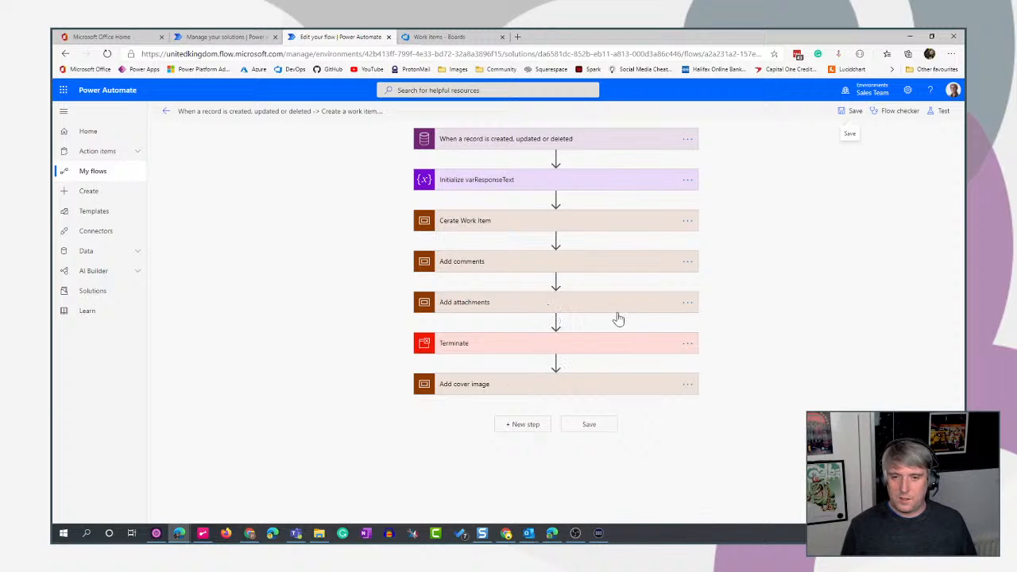
left_click(615, 304)
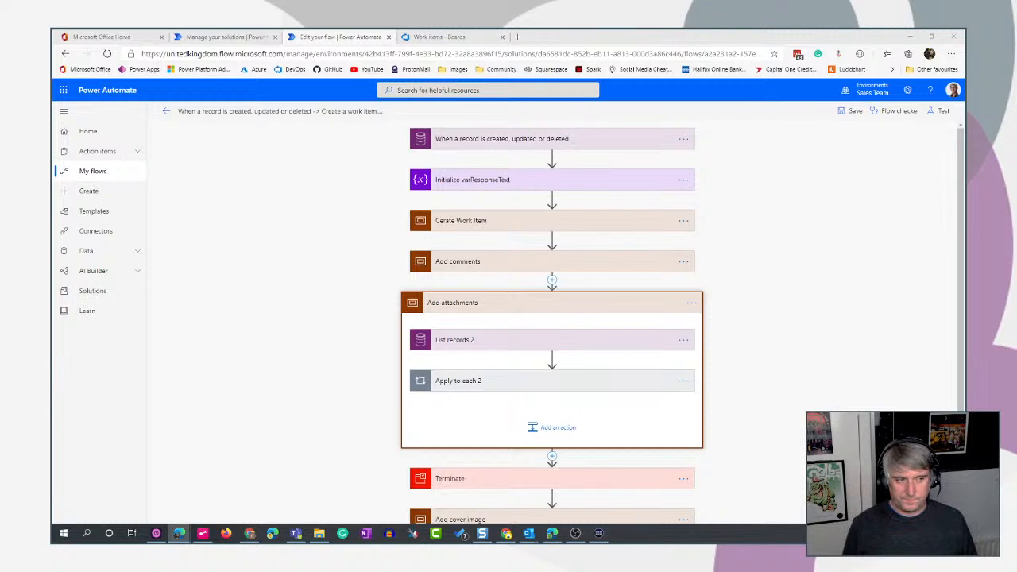
left_click(599, 380)
scroll(601, 378, "down", 2)
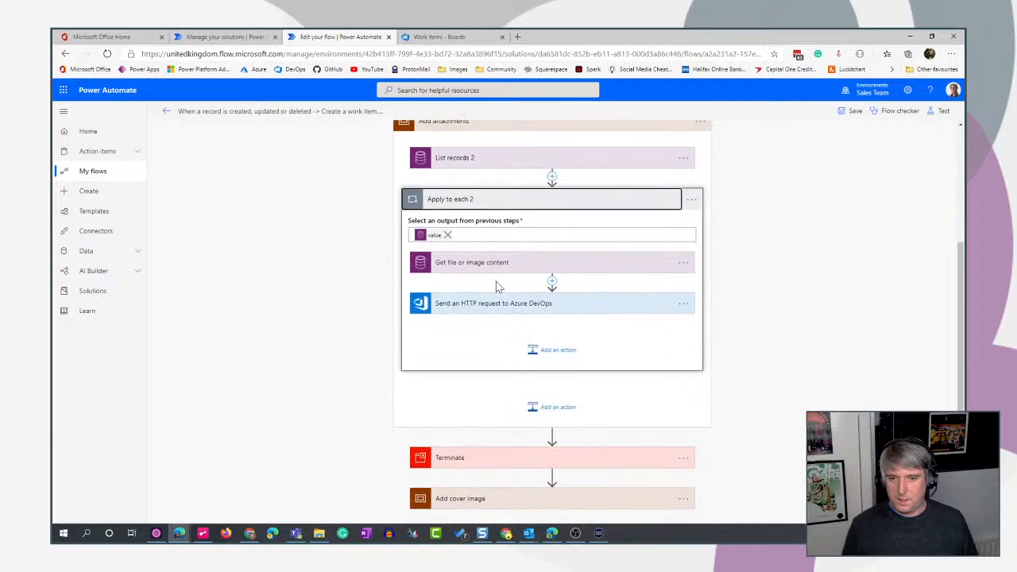
left_click(607, 309)
scroll(813, 398, "down", 2)
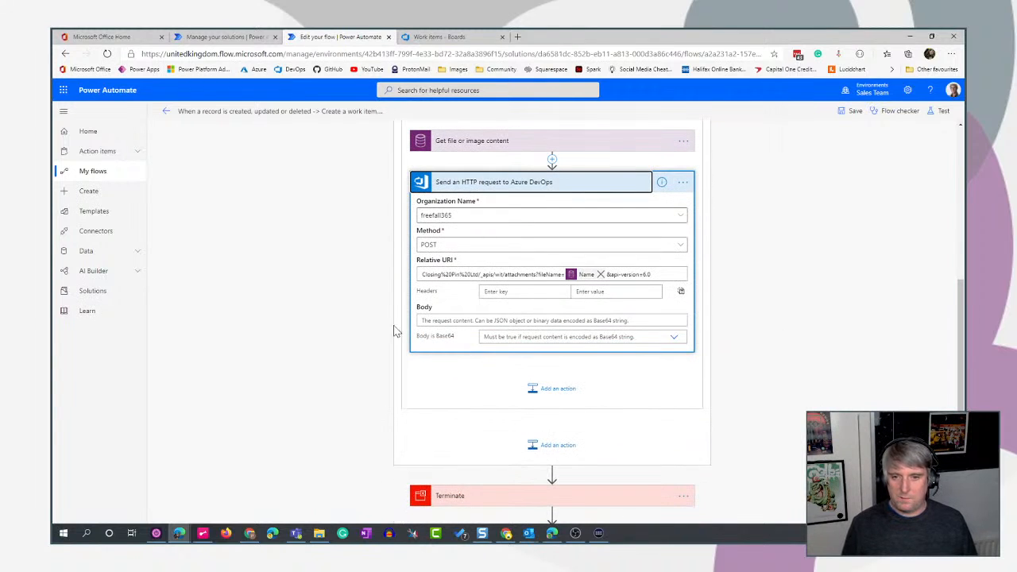
- Set the HTTP request's Body to the expression base64(outputs('Get_file_or_image_content')?['body'])
left_click(550, 320)
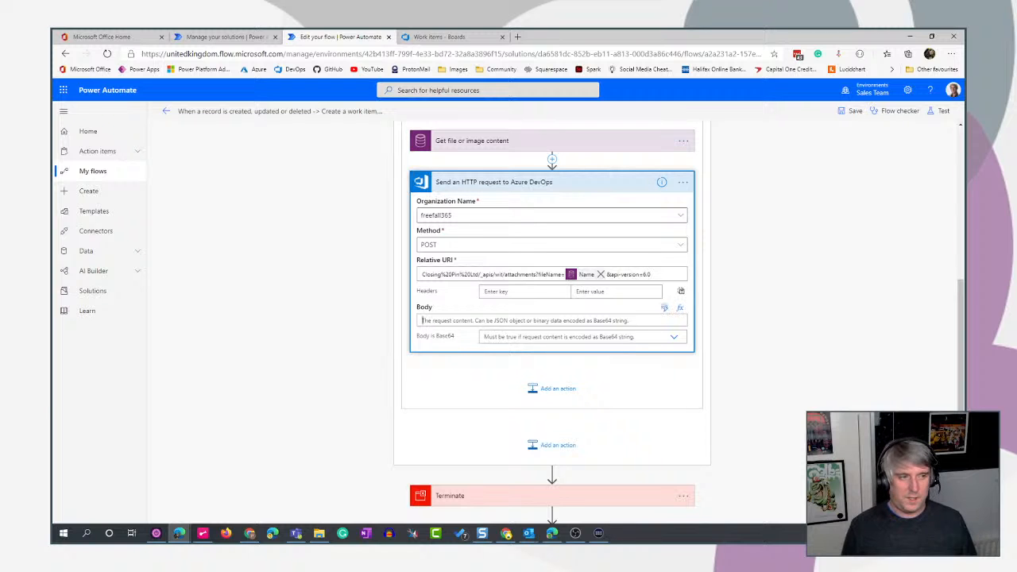
left_click(679, 308)
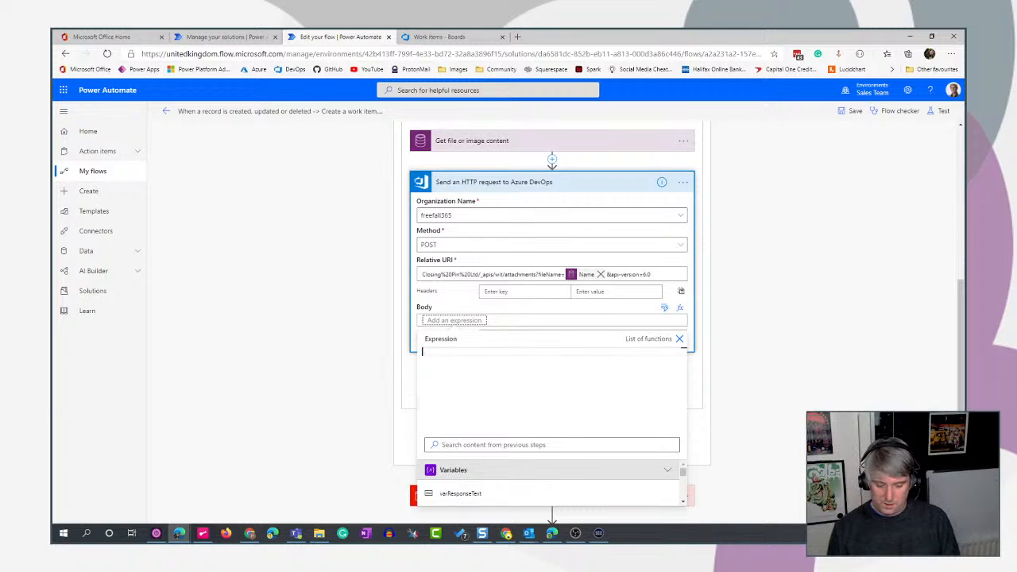
type("ba")
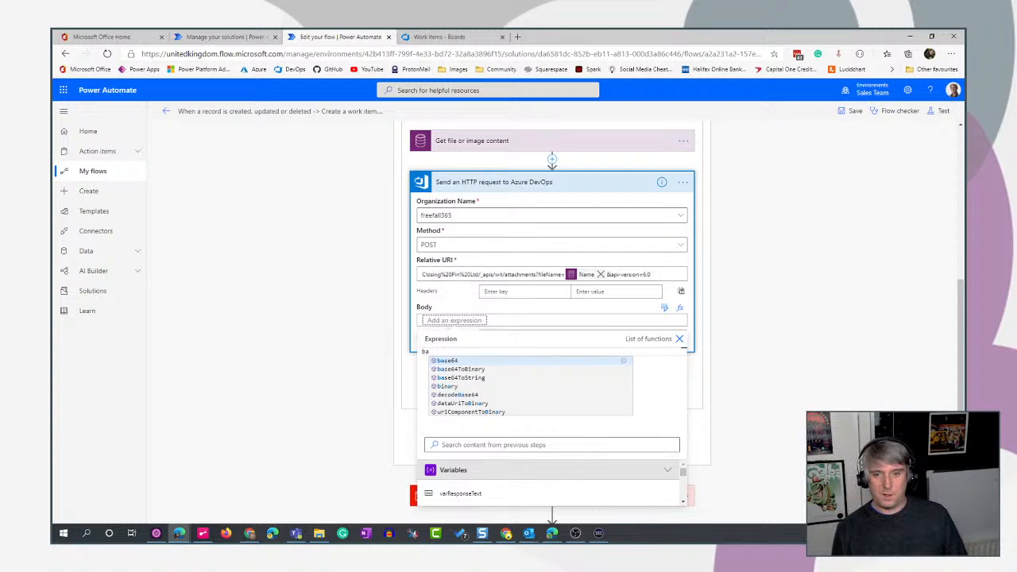
type("se64")
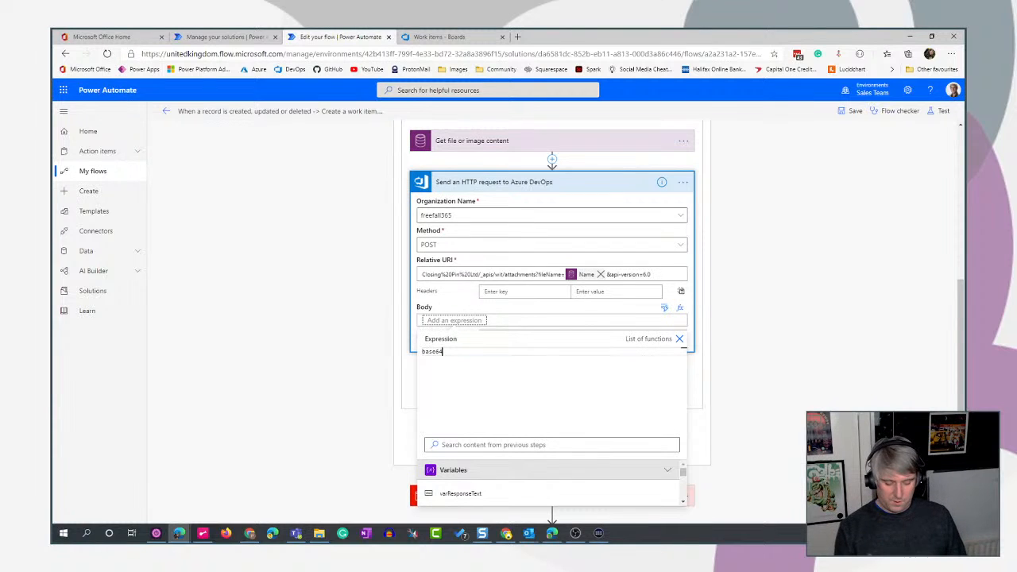
type("(")
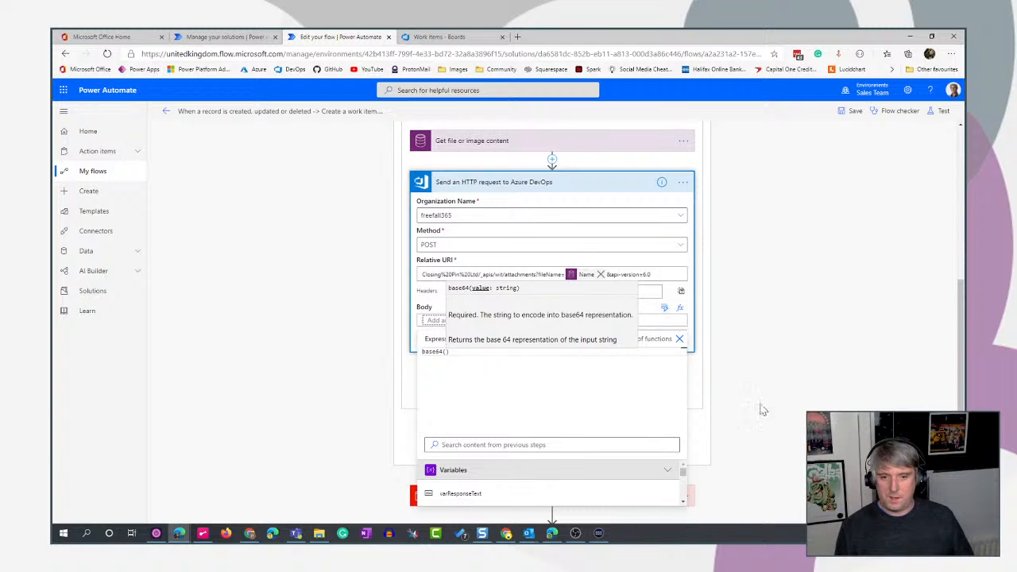
scroll(747, 397, "down", 1)
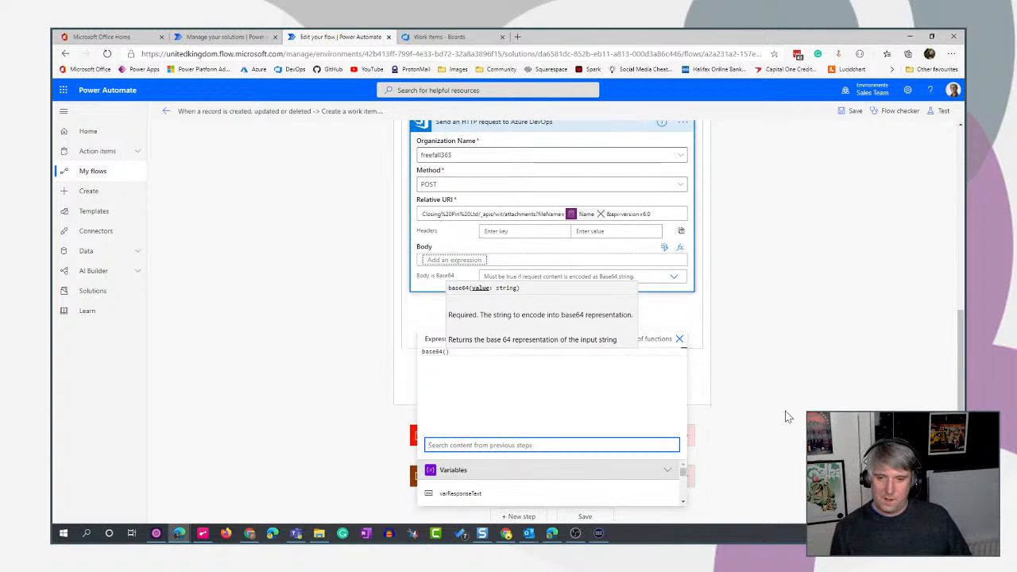
scroll(788, 416, "down", 1)
scroll(564, 484, "down", 3)
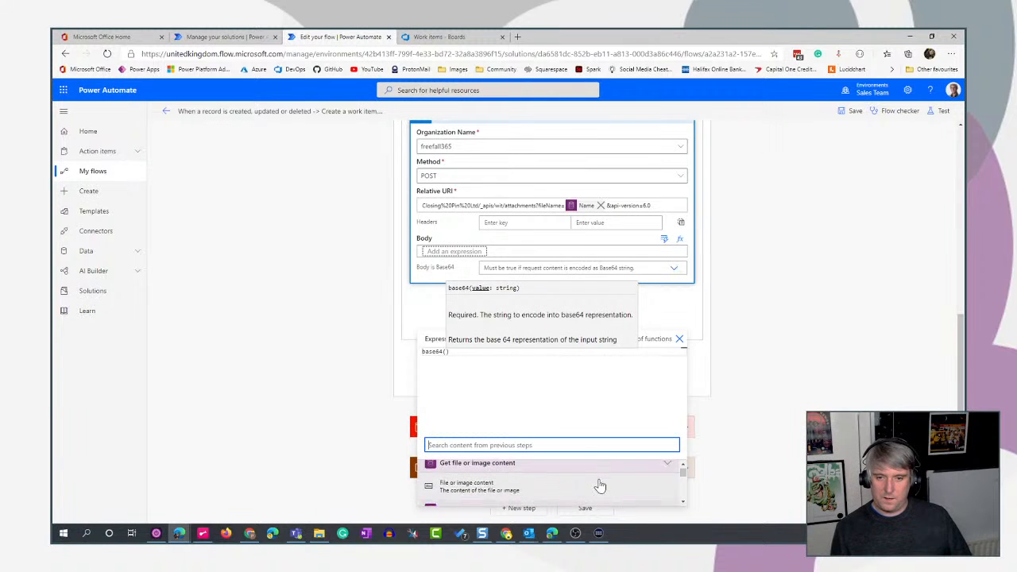
scroll(517, 484, "down", 1)
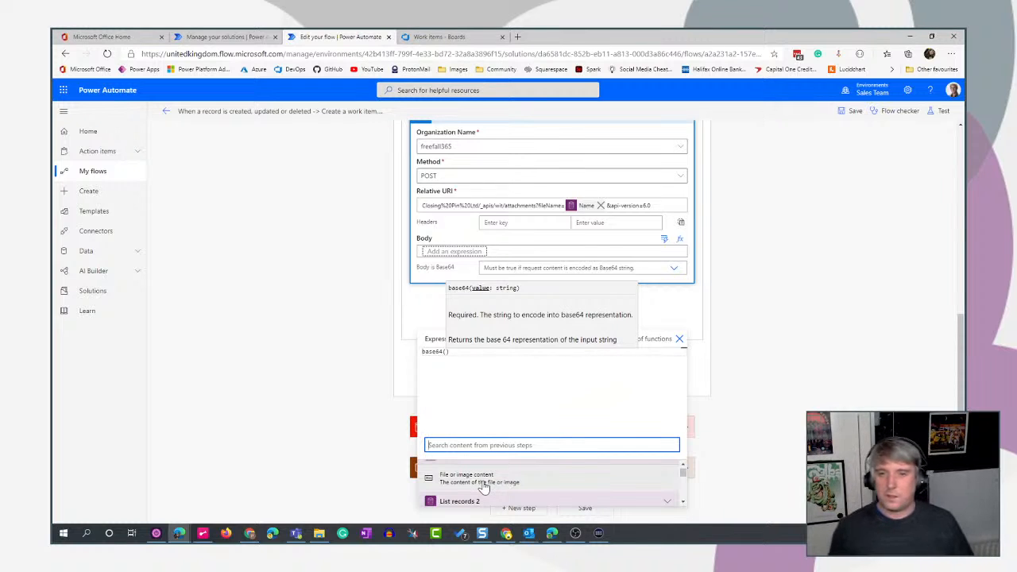
left_click(483, 487)
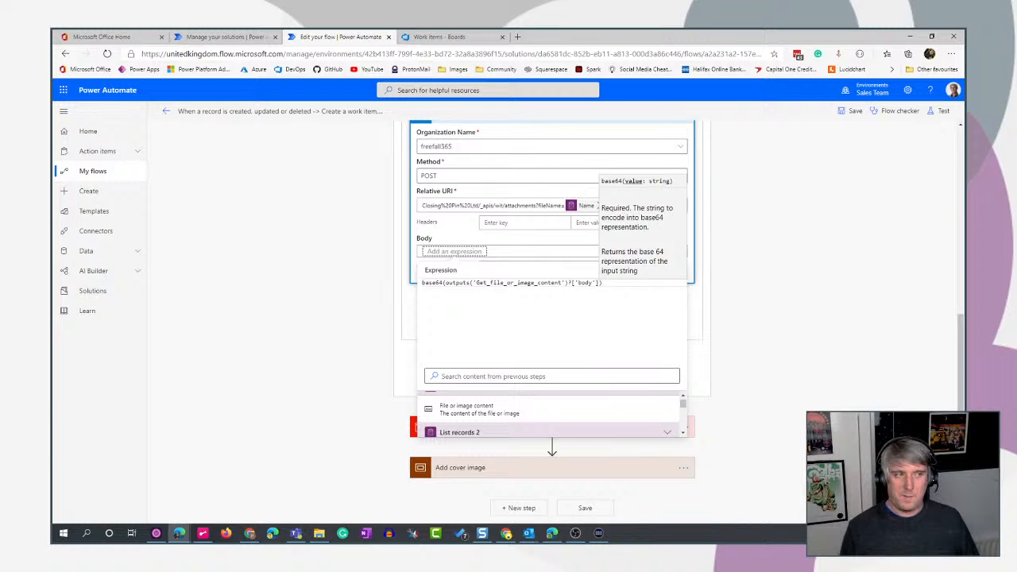
type(")")
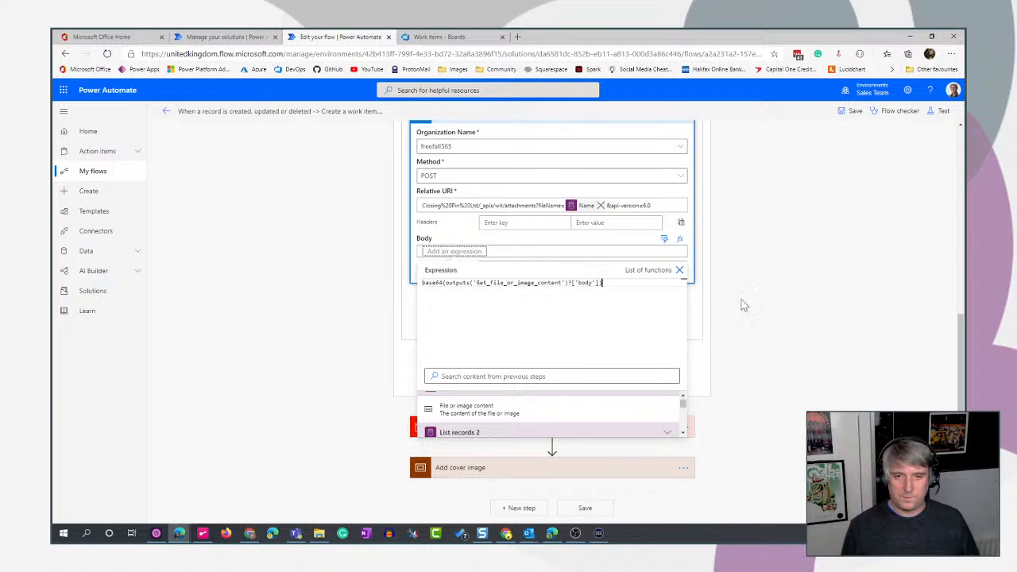
left_click(681, 271)
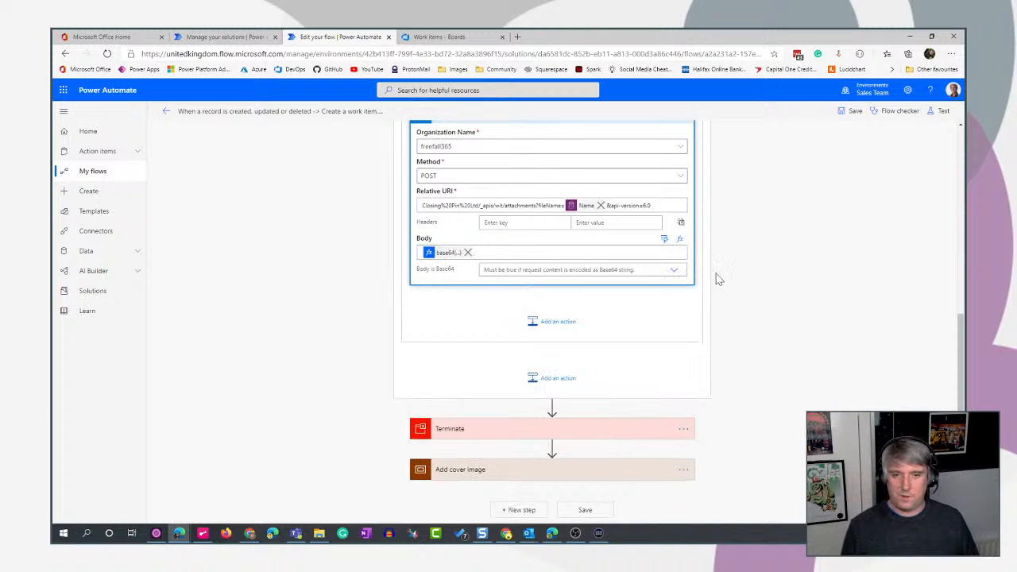
- Set Body is Base64 to Yes and collapse the Azure DevOps HTTP request
left_click(674, 270)
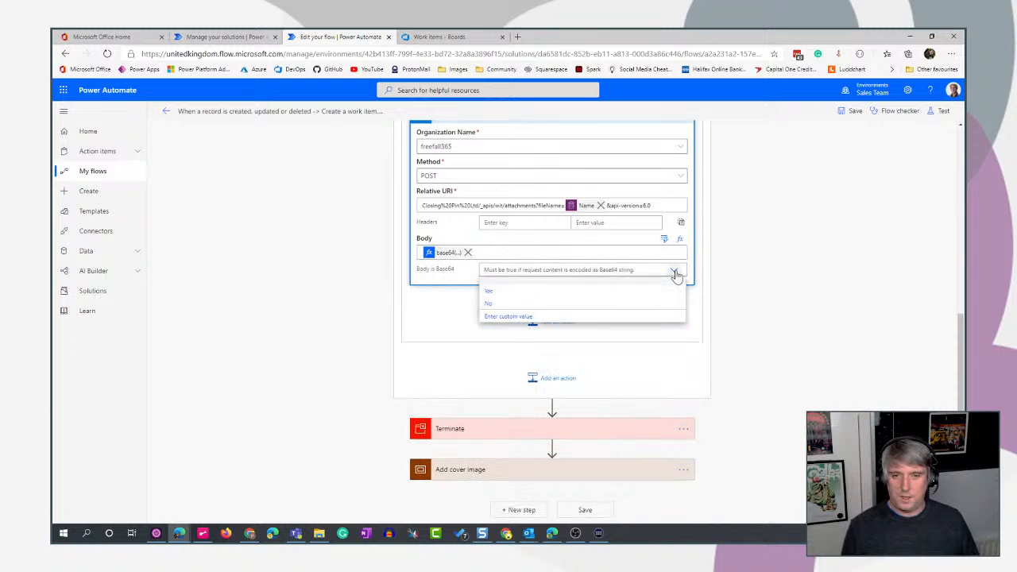
left_click(489, 296)
scroll(891, 377, "up", 2)
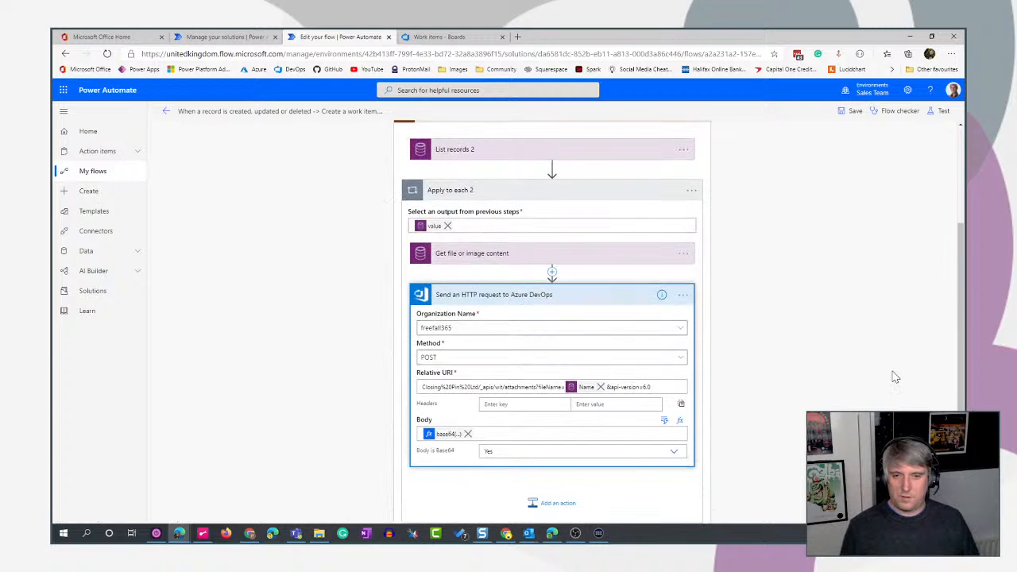
left_click(596, 297)
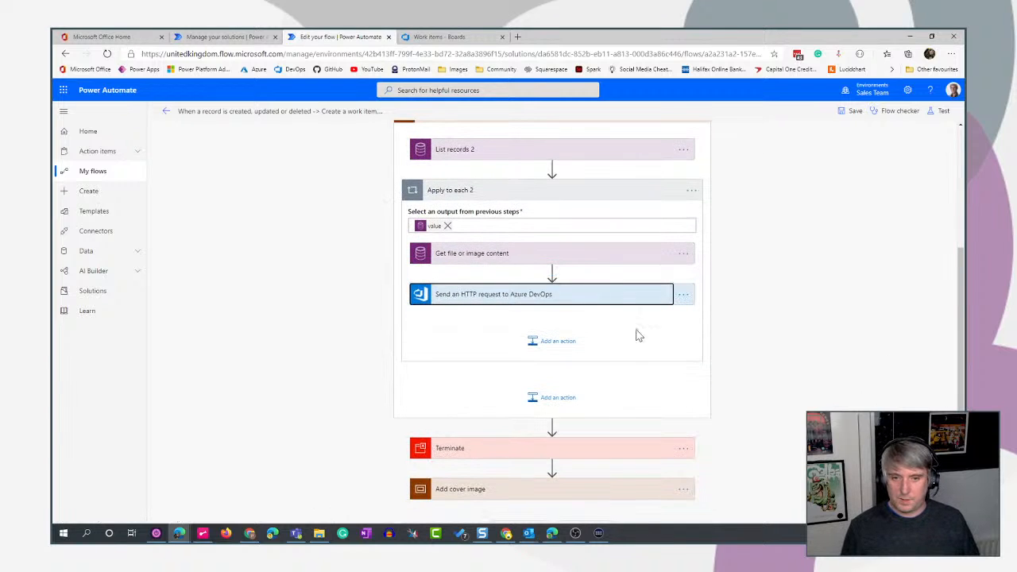
- Save the updated flow and test it with data from the latest successful previous run
left_click(845, 113)
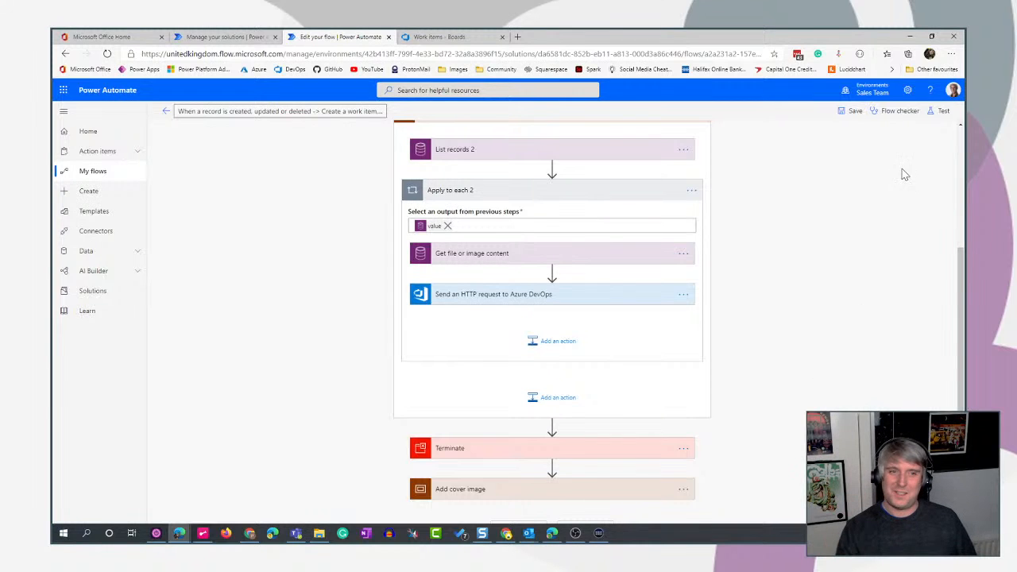
left_click(938, 112)
left_click(819, 178)
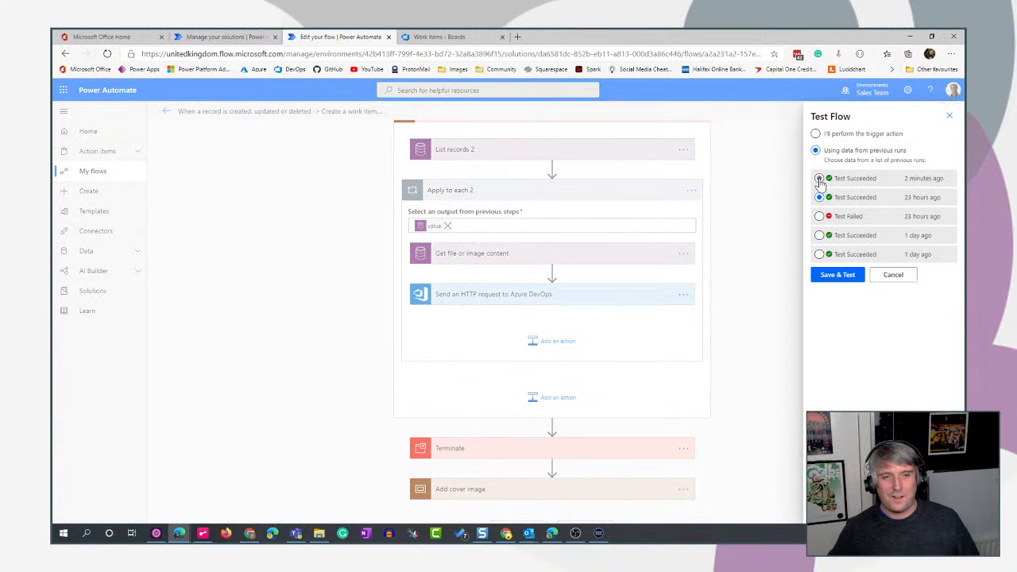
left_click(839, 275)
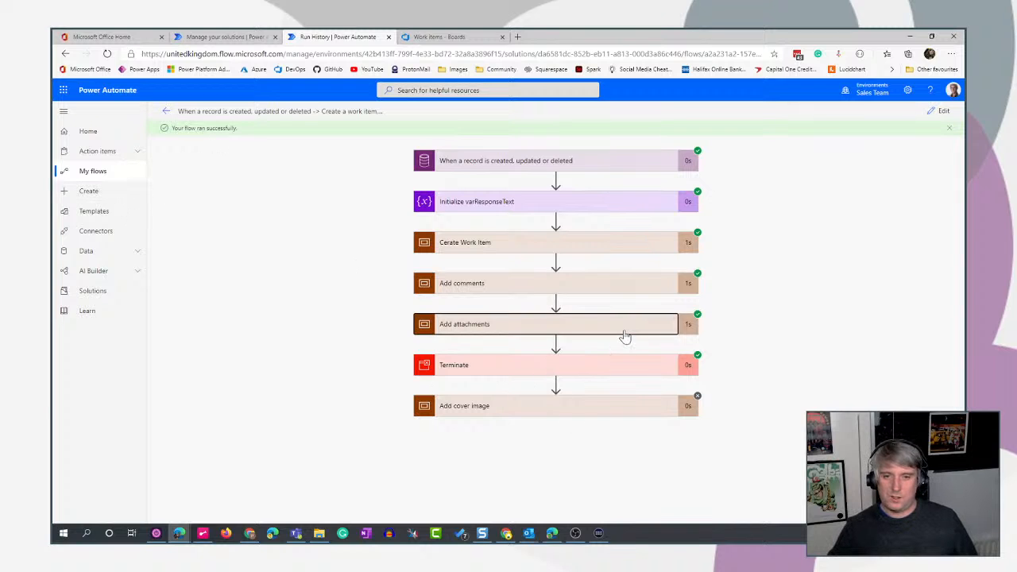
- Examine the inputs and outputs of the Azure DevOps HTTP request run inside Apply to each 2 of Add attachments
left_click(625, 336)
left_click(572, 381)
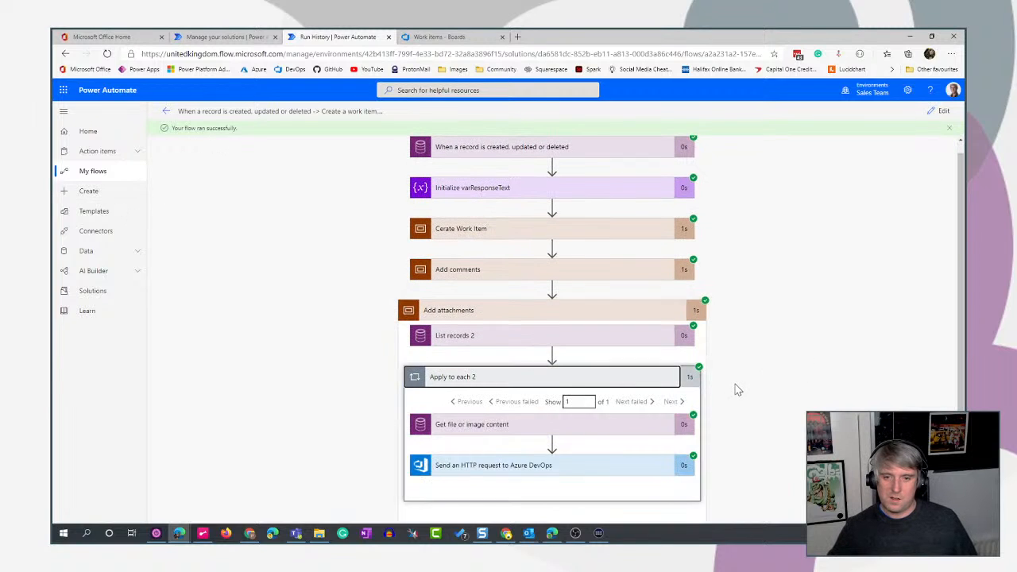
scroll(740, 389, "down", 2)
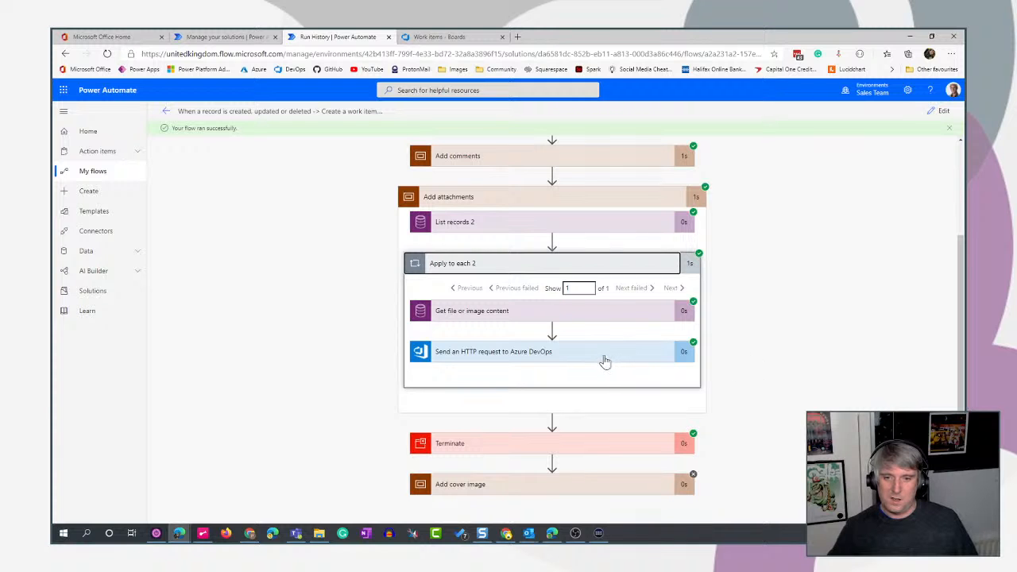
left_click(604, 359)
scroll(848, 380, "down", 4)
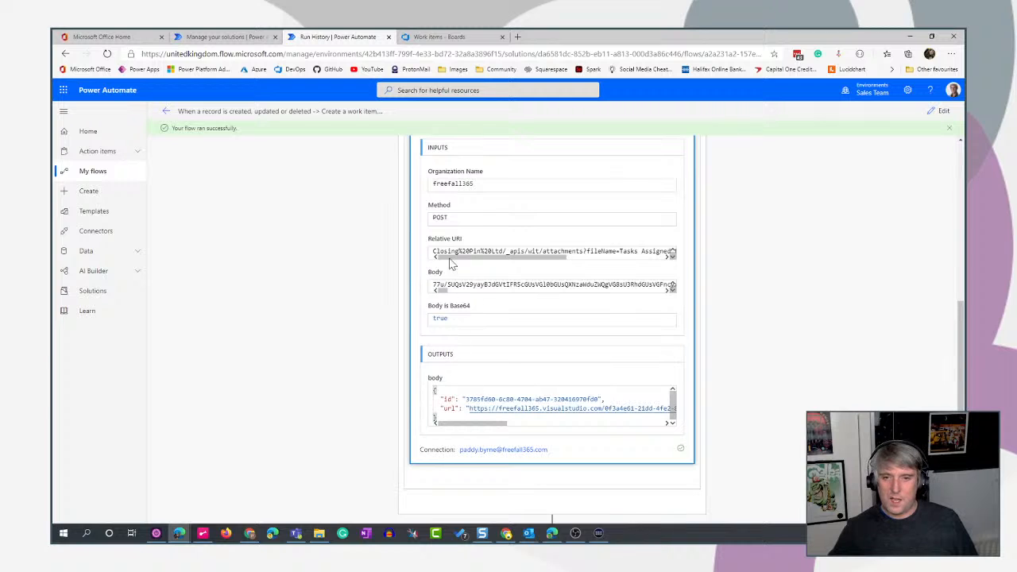
scroll(879, 452, "up", 2)
scroll(878, 451, "down", 2)
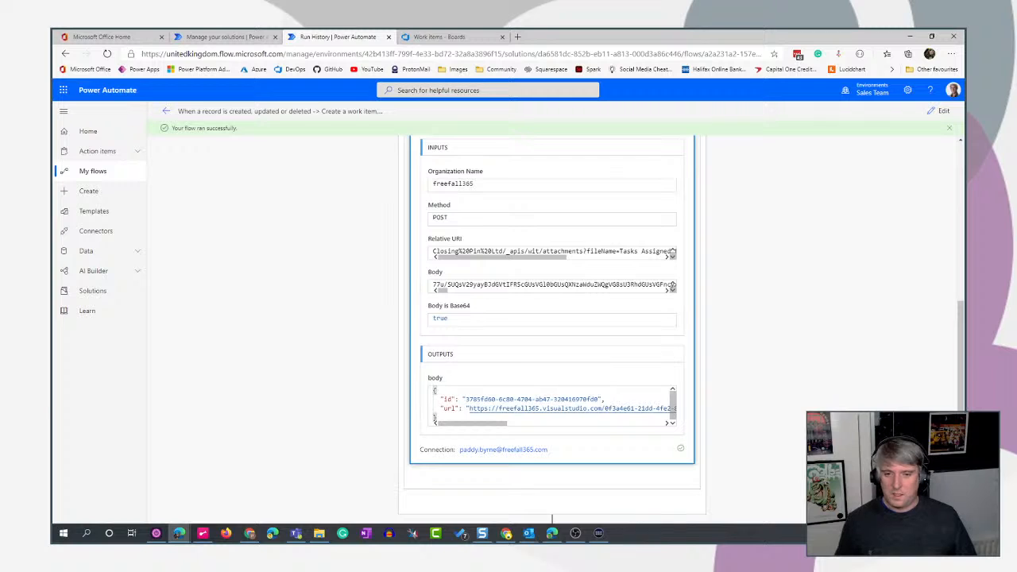
- Copy the attachment URL from the HTTP request's output body and load it in a new browser tab
left_click_drag(599, 400, 471, 444)
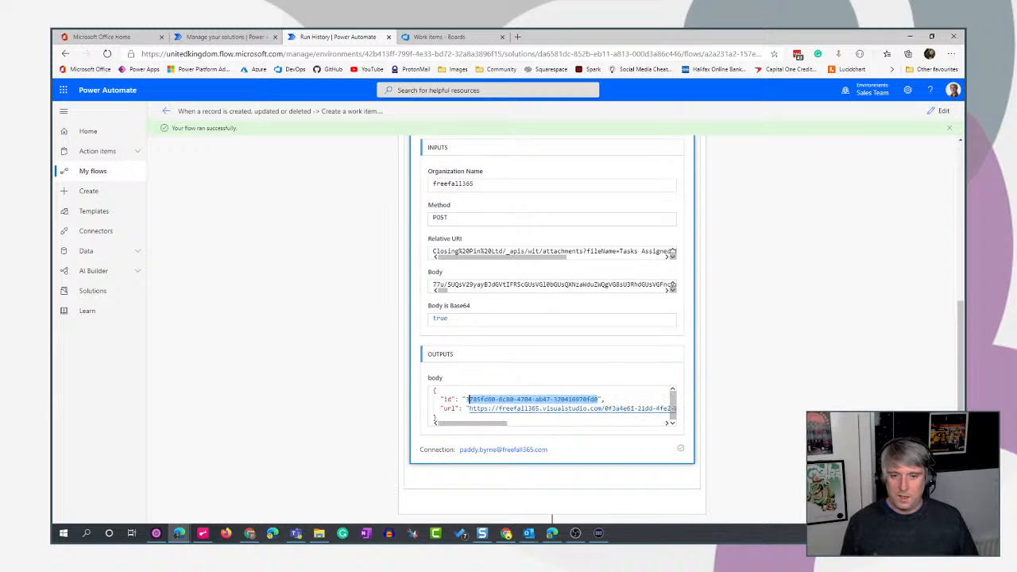
left_click_drag(468, 408, 660, 407)
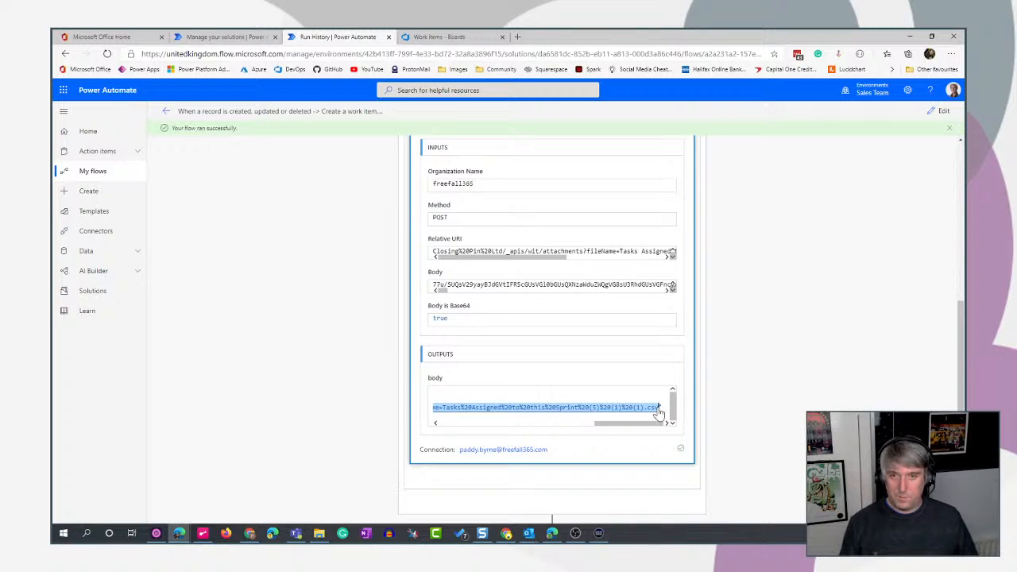
left_click(517, 36)
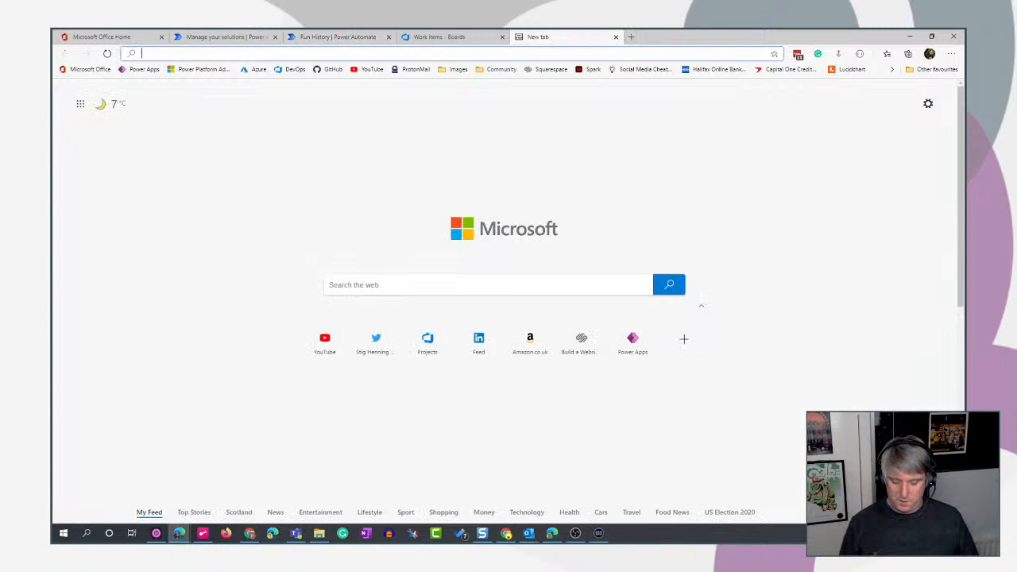
key("ctrl+v")
key("Return")
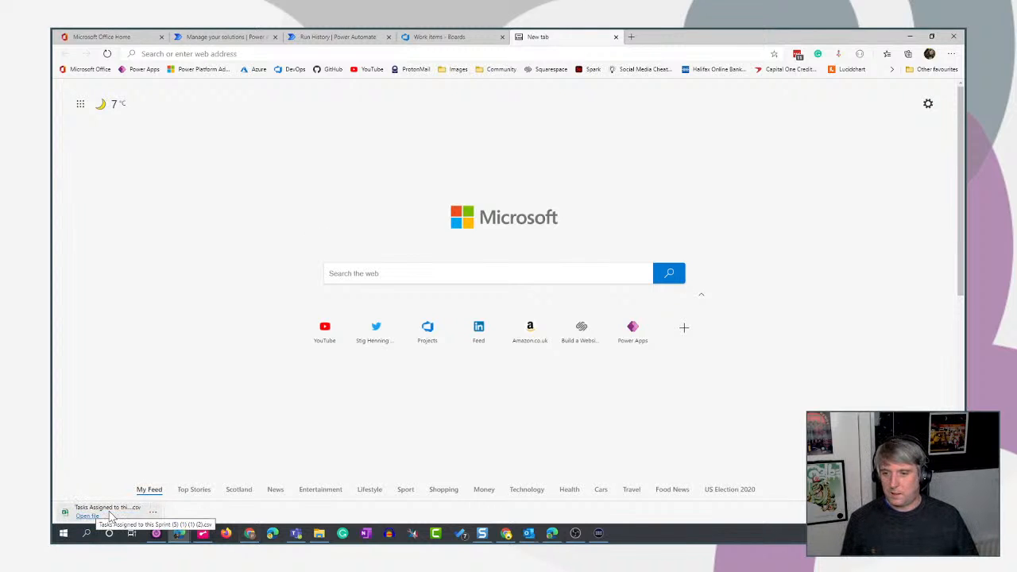
- Open the downloaded Tasks Assigned to this Sprint CSV file in Excel to check its contents, and close it
left_click(110, 513)
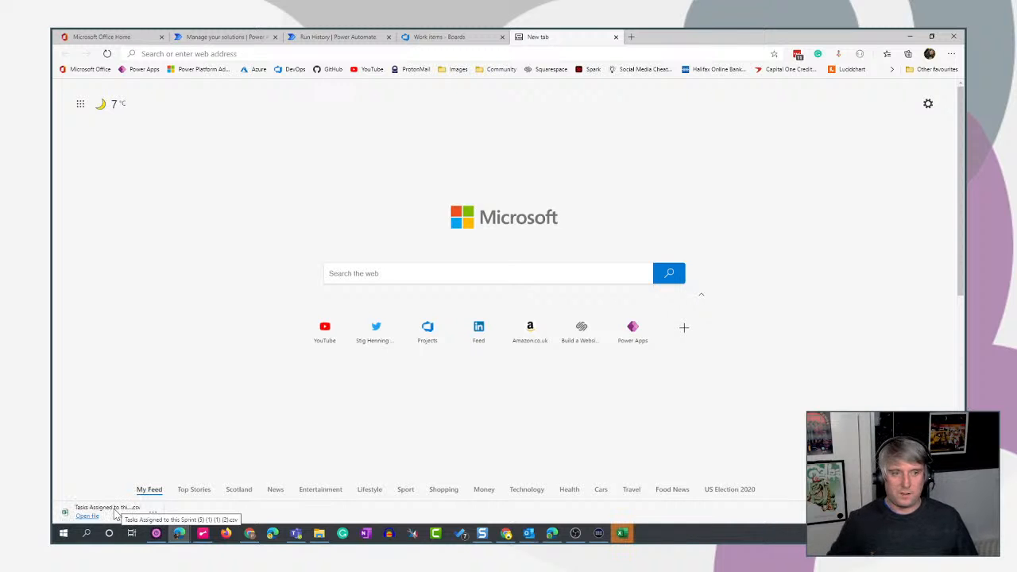
left_click(619, 537)
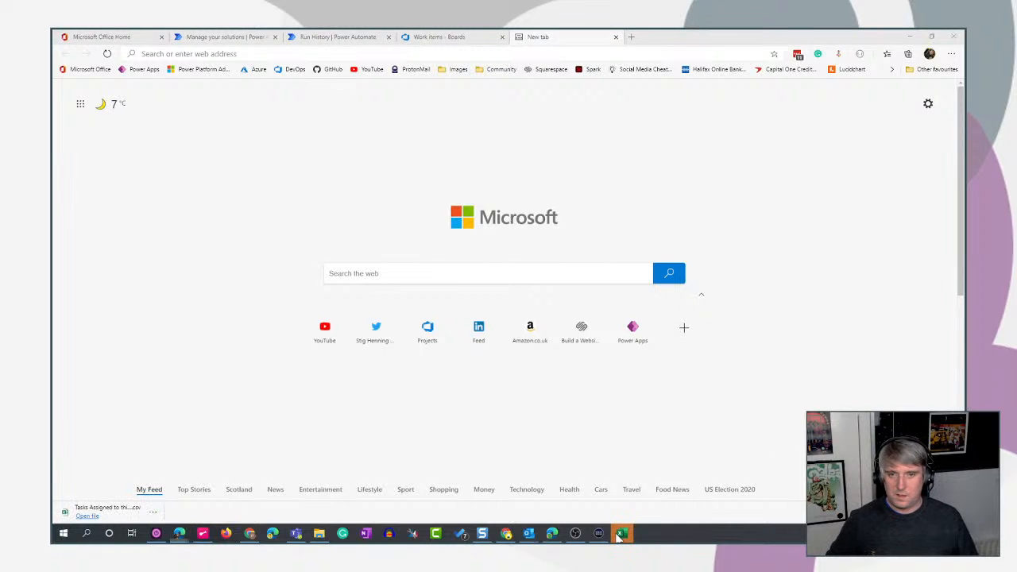
left_click_drag(965, 62, 541, 53)
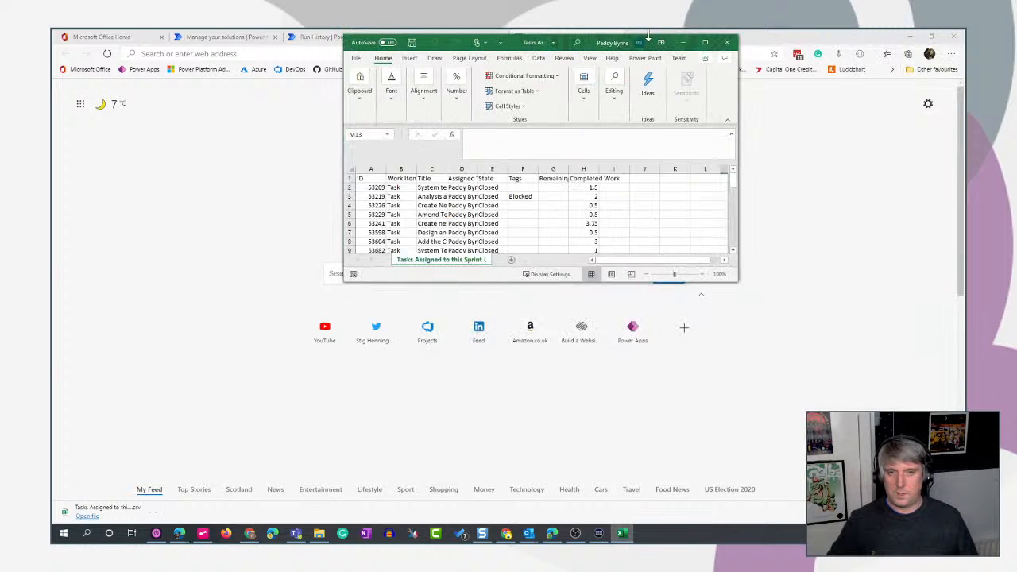
left_click(726, 42)
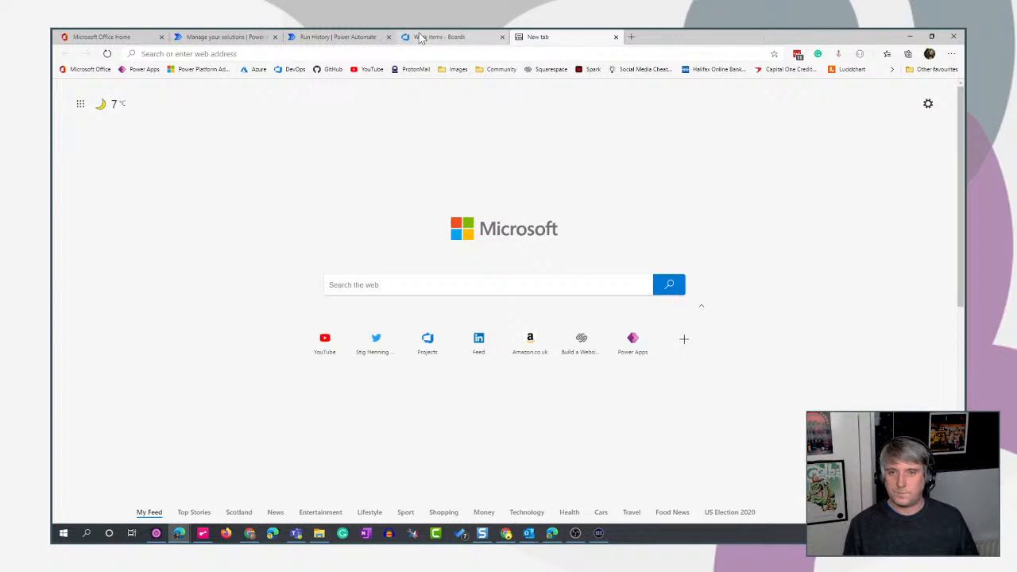
- Return to the flow's run history and view the actions in the Add attachments scope
left_click(422, 38)
left_click(340, 37)
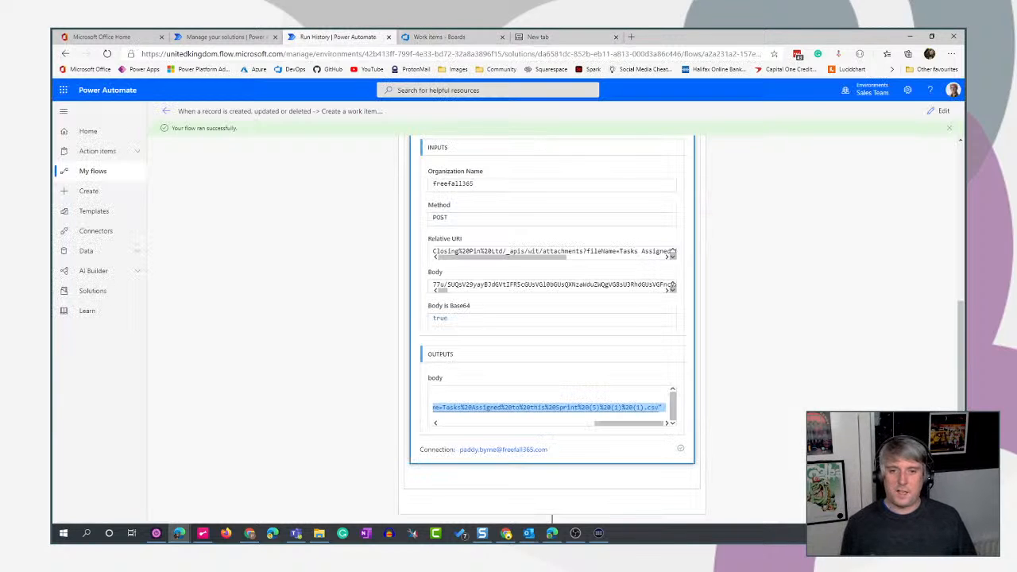
scroll(834, 286, "up", 5)
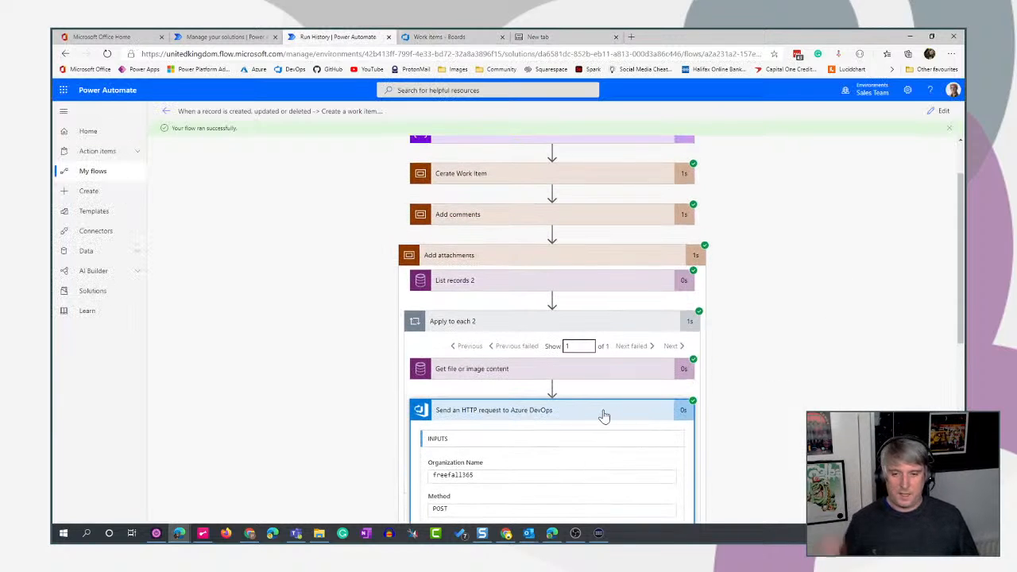
- Collapse the HTTP request's run details and open the flow for editing at the Add attachments scope
left_click(602, 415)
scroll(858, 395, "down", 1)
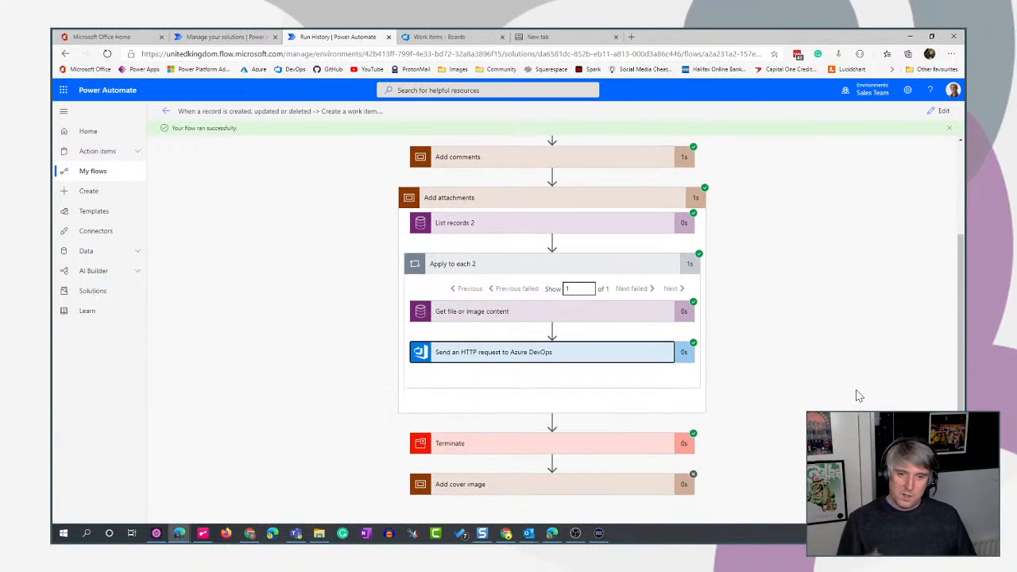
left_click(941, 111)
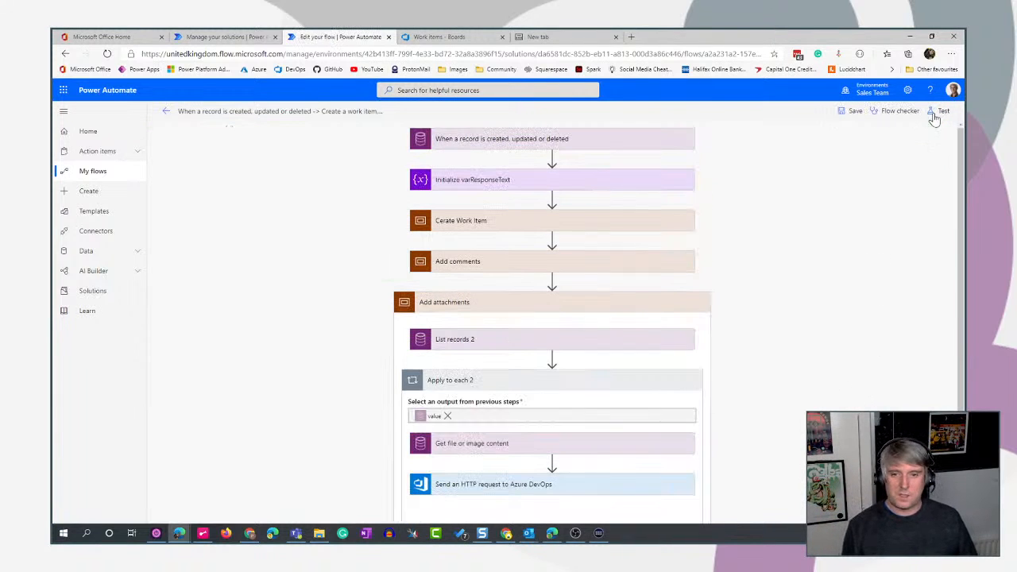
scroll(834, 318, "down", 3)
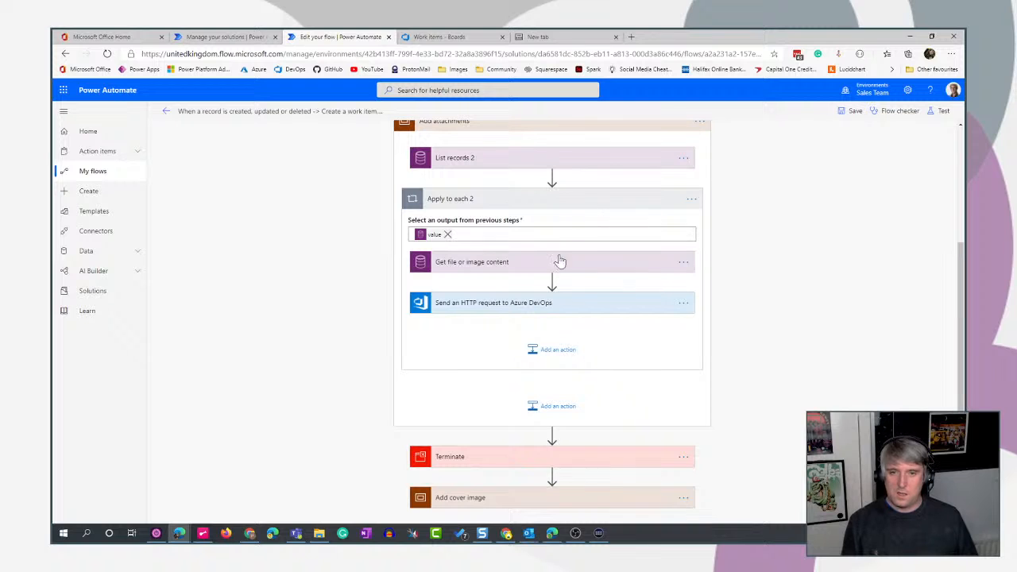
scroll(715, 294, "up", 1)
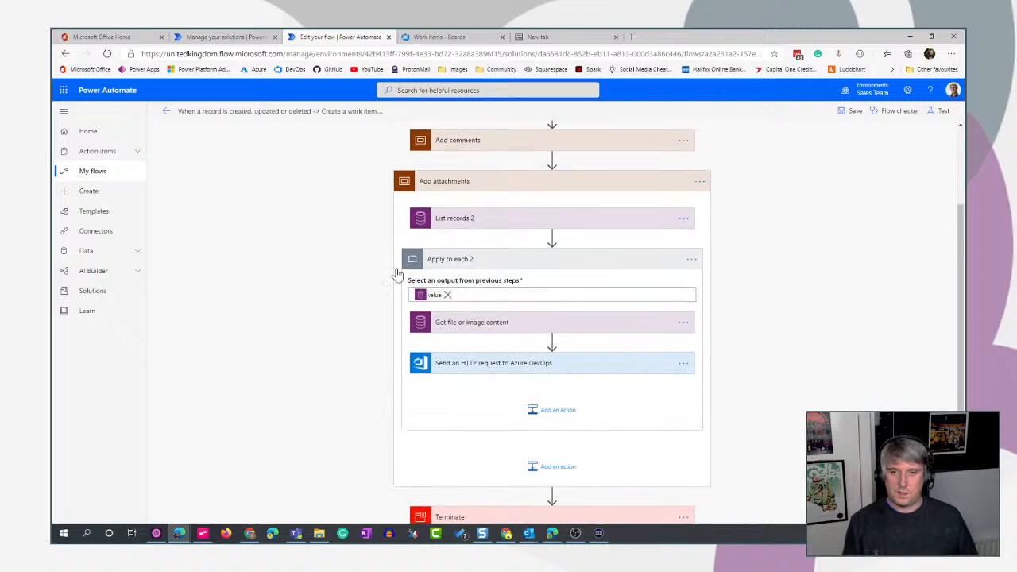
scroll(882, 355, "down", 2)
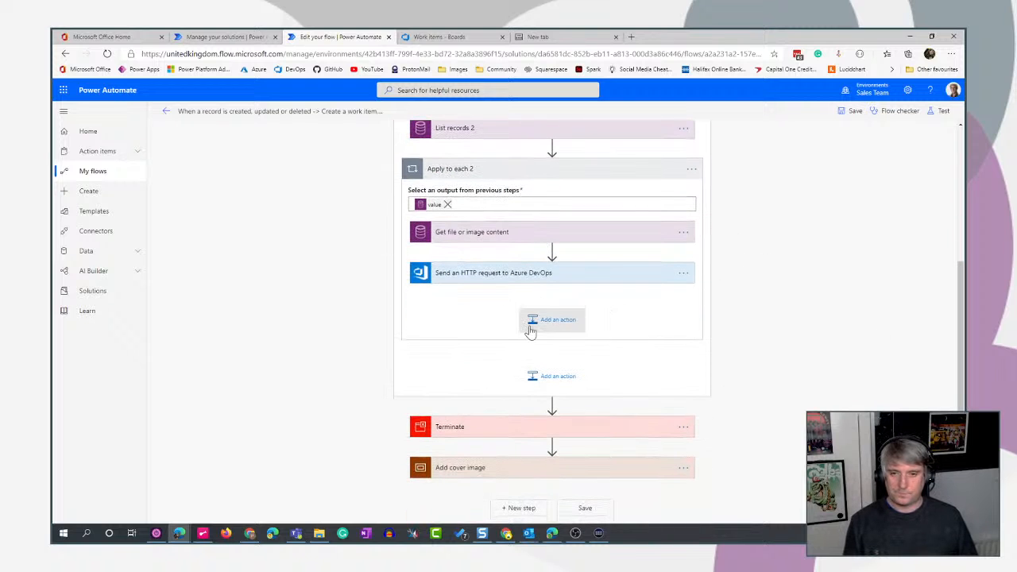
- Add a second Send an HTTP request to Azure DevOps action at the end of Apply to each 2
left_click(531, 330)
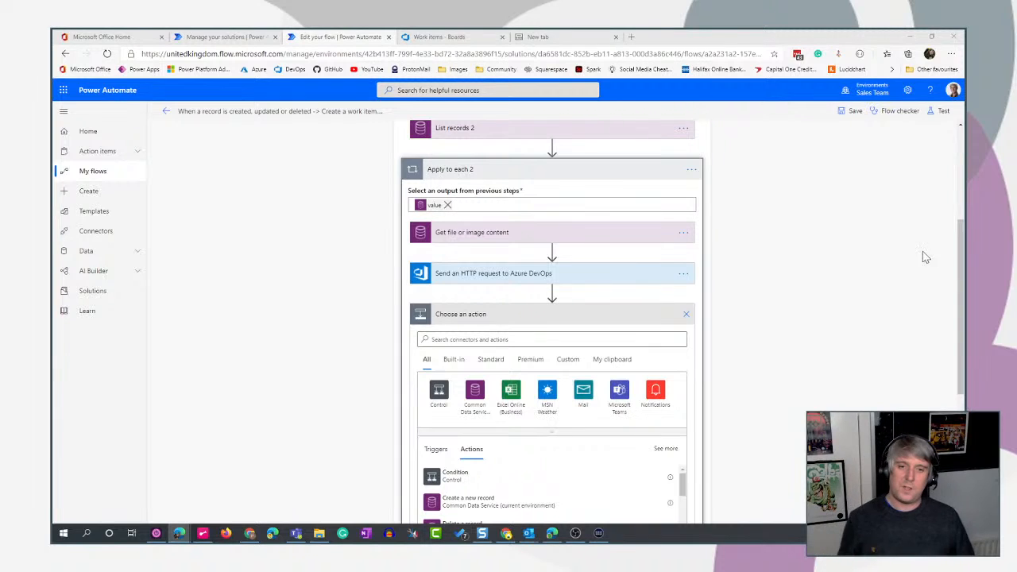
left_click(632, 340)
type("dev")
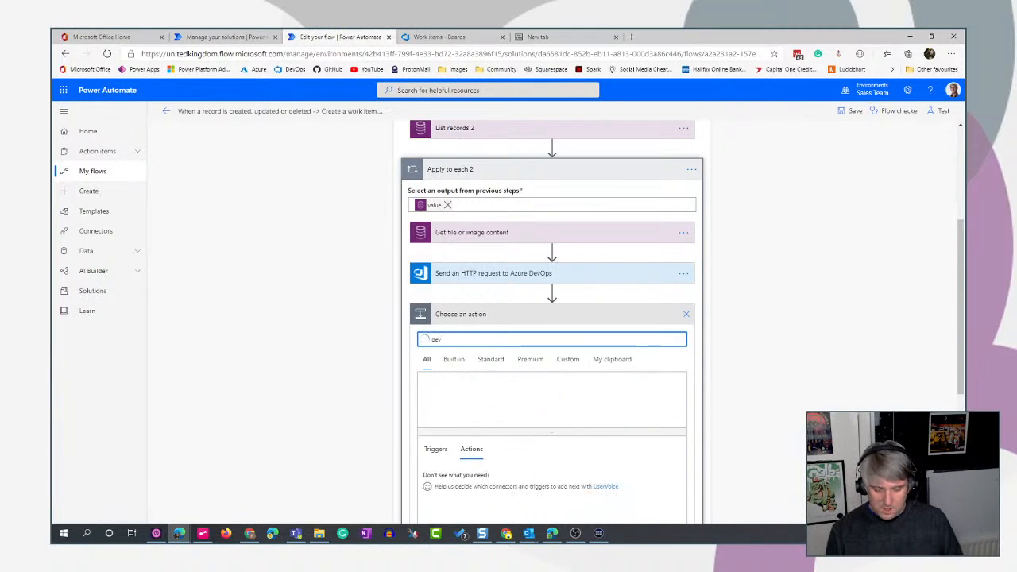
type("op")
scroll(713, 374, "down", 1)
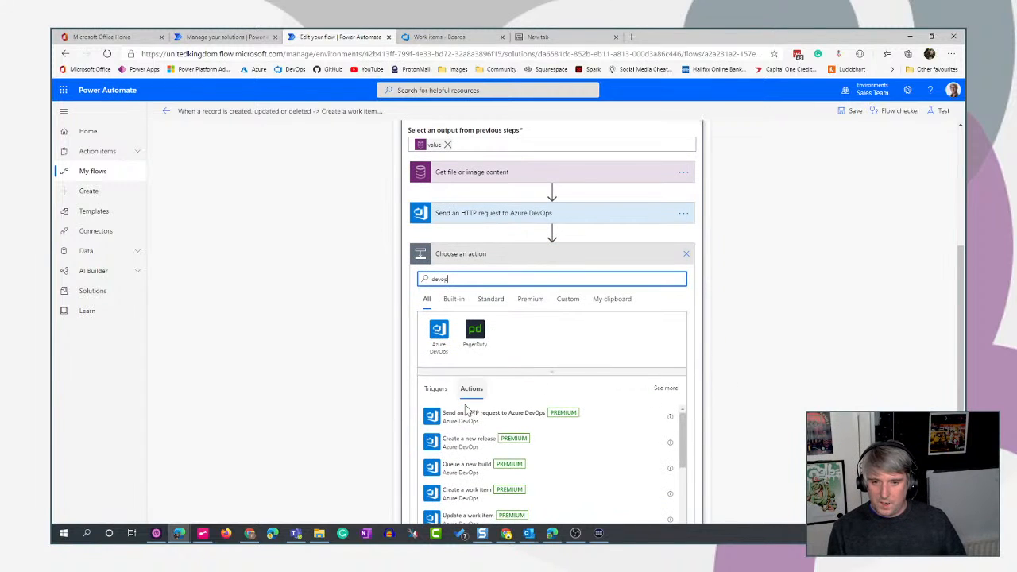
left_click(461, 415)
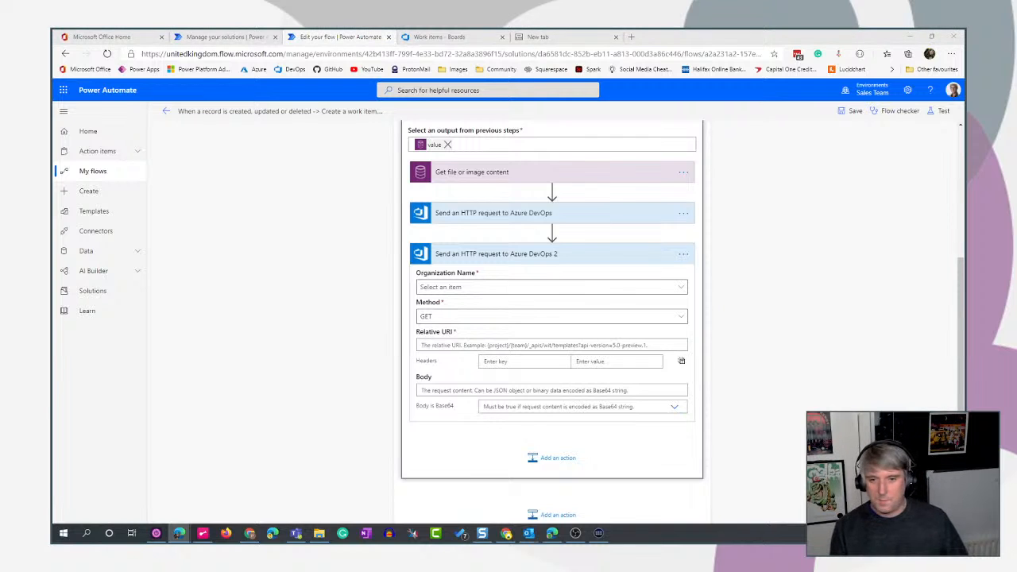
- Set the new HTTP request's method to PATCH and its organization to freefall365
left_click(684, 322)
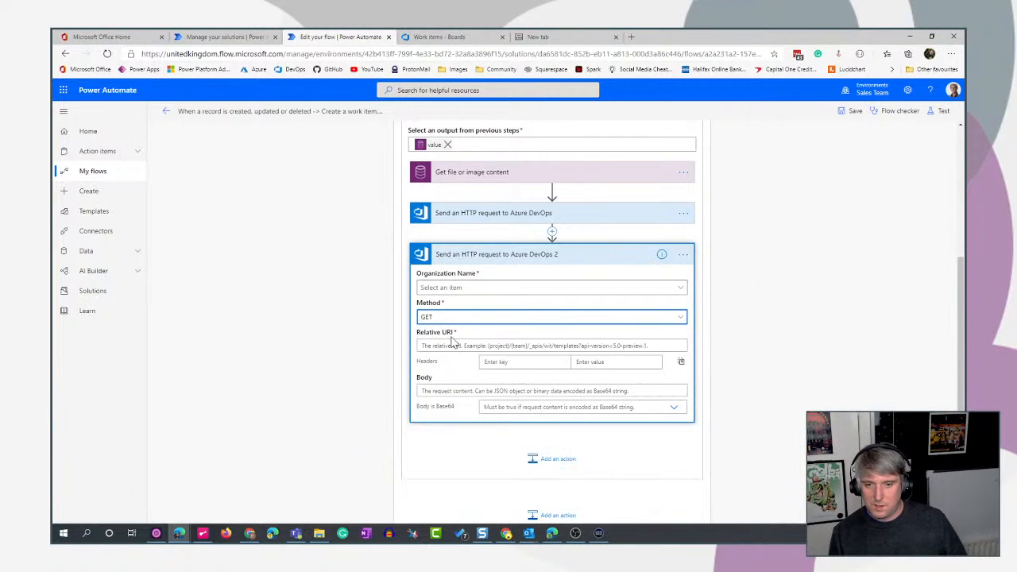
left_click(677, 317)
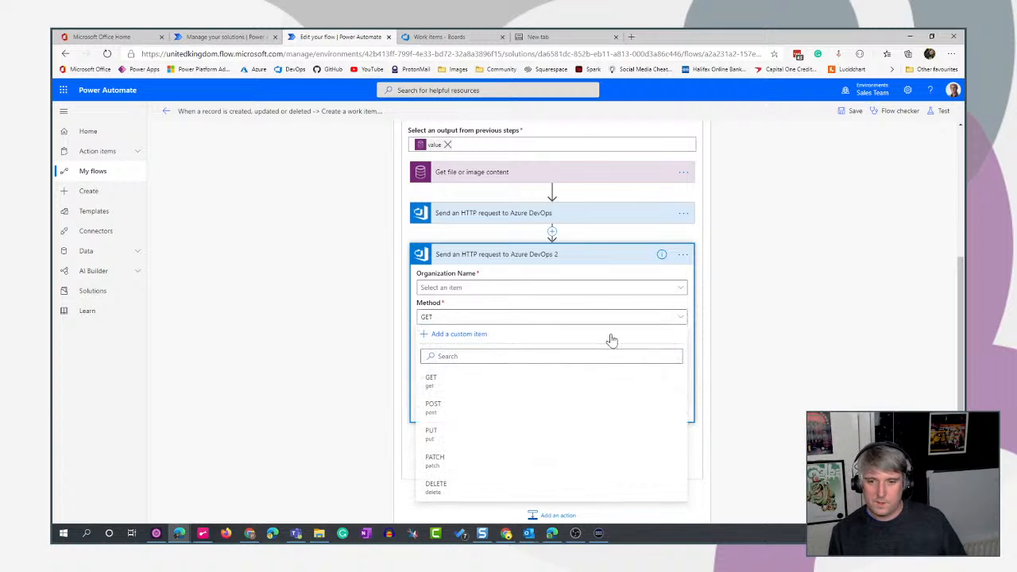
left_click(450, 433)
left_click(505, 291)
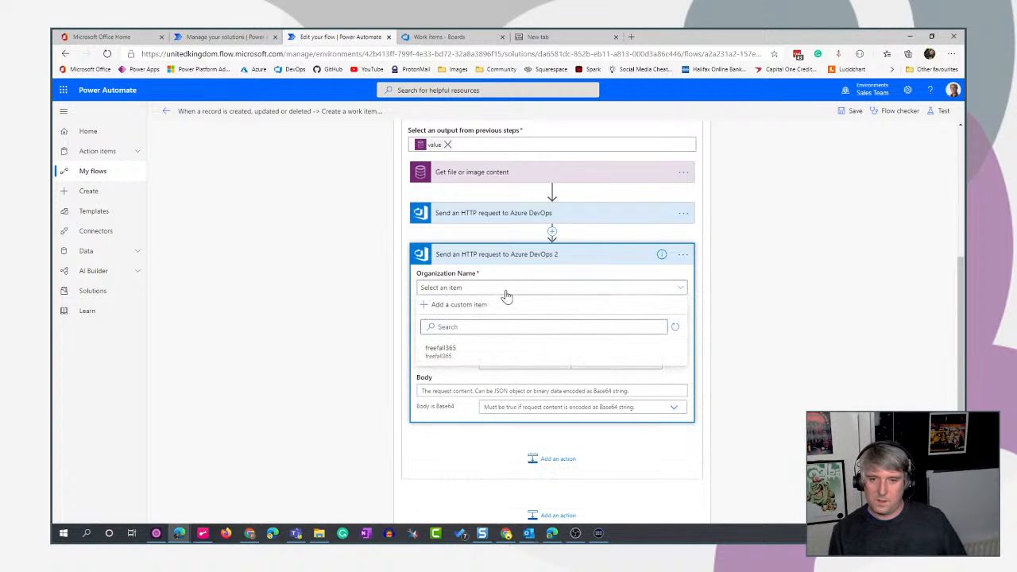
left_click(479, 351)
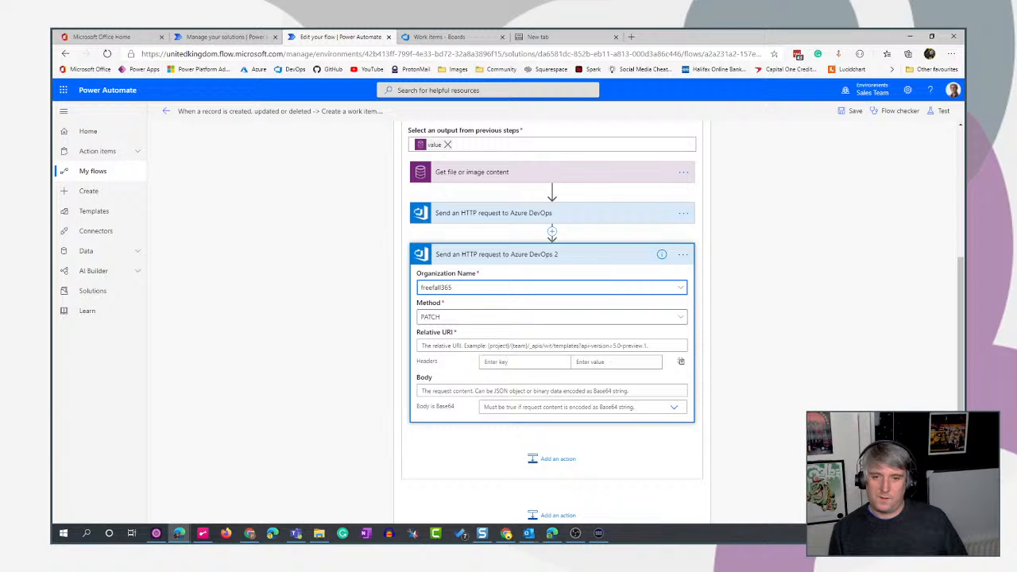
- Paste the relative URI Closing%20Pin%20Ltd/_apis/wit/workItems/ with ?api-version=6.0, and remove the pasted Id token from it
left_click(450, 345)
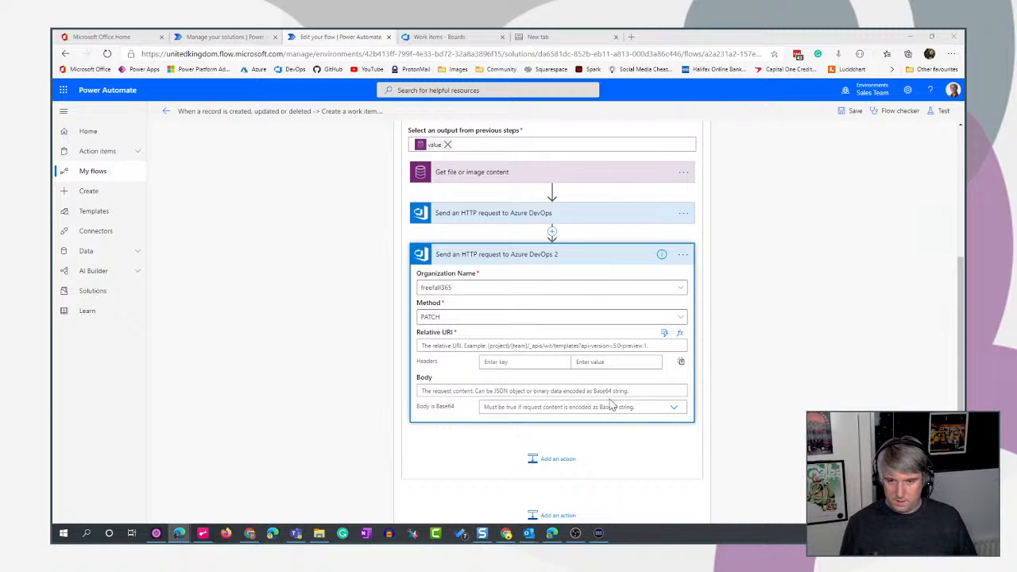
left_click(548, 346)
key("ctrl+v")
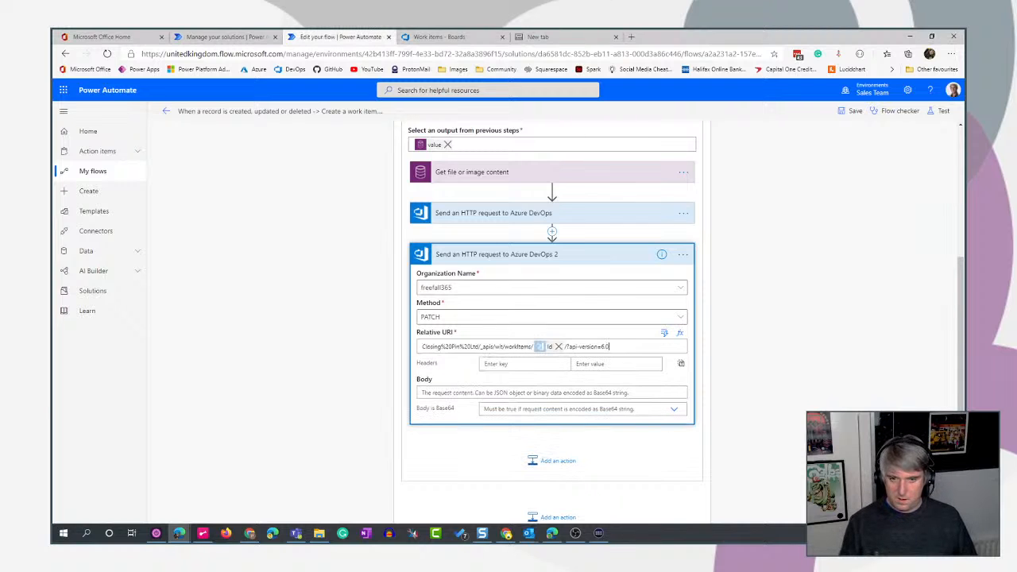
left_click(559, 347)
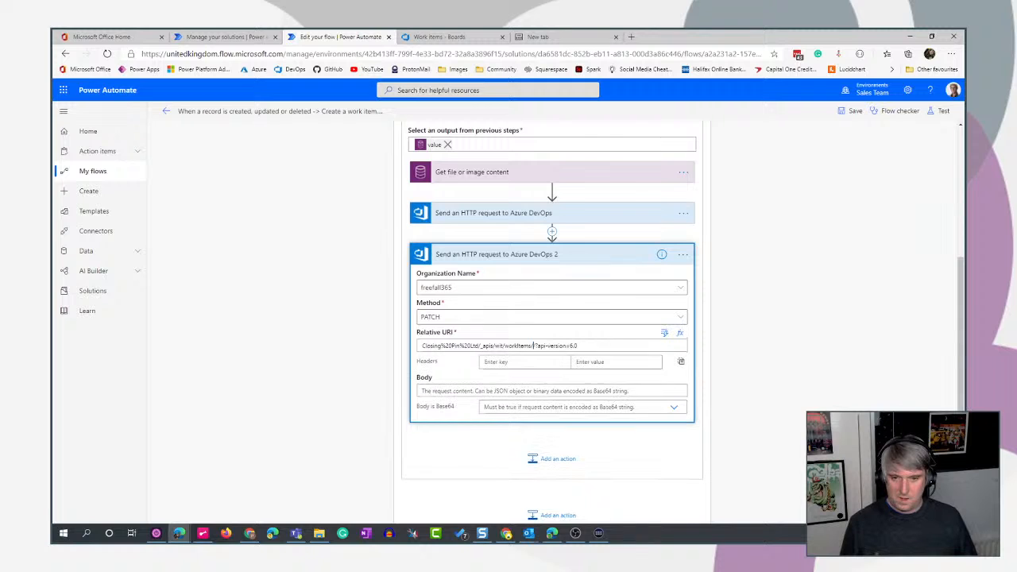
- Insert the Id from Create a work item into the relative URI after workItems/
left_click(533, 345)
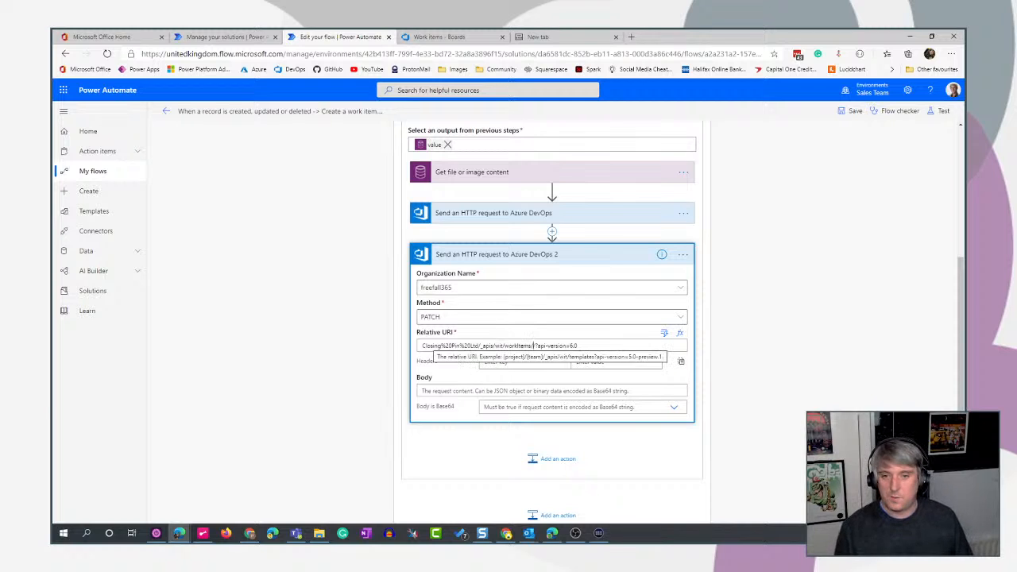
left_click(534, 346)
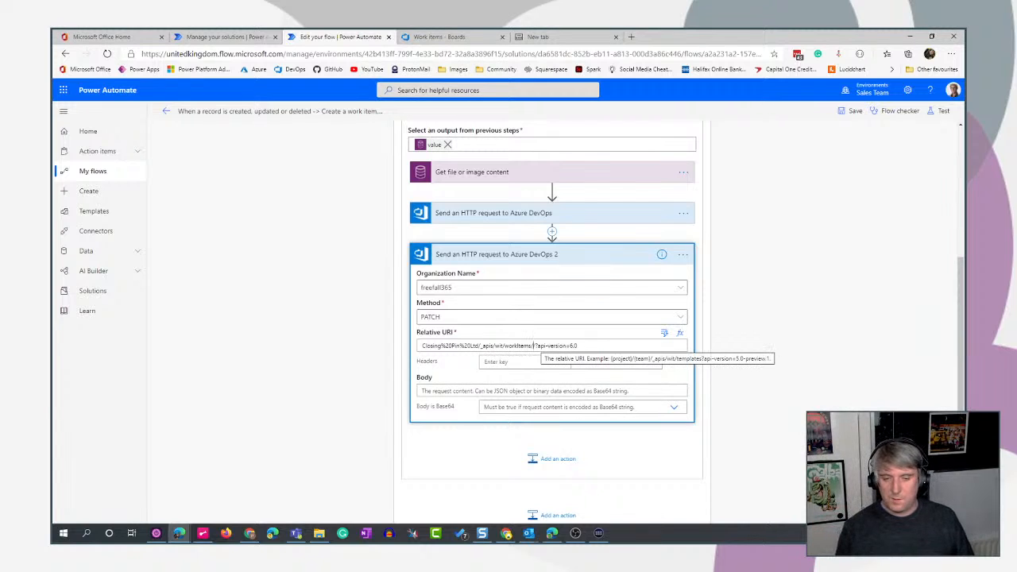
left_click(664, 333)
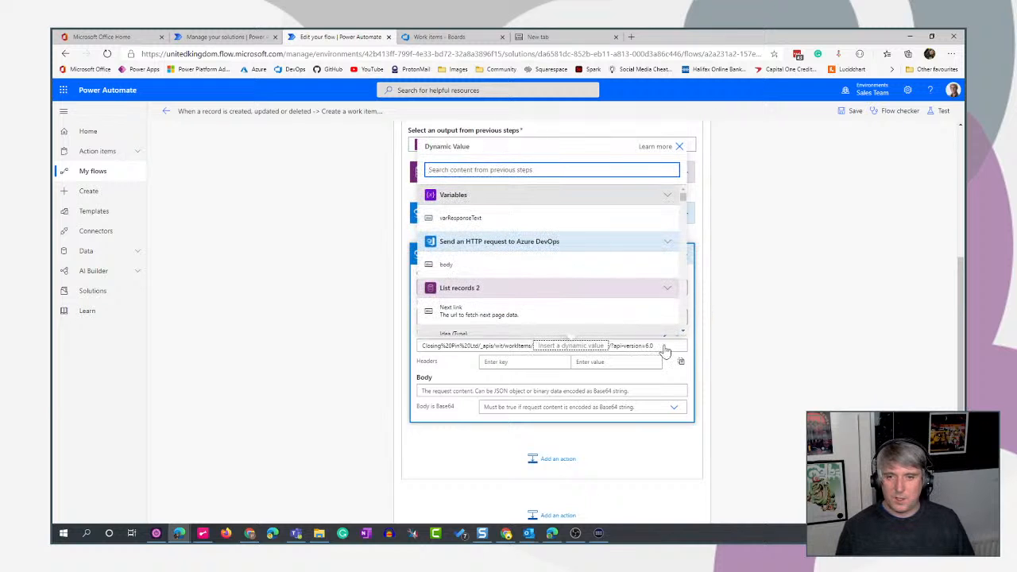
type("id")
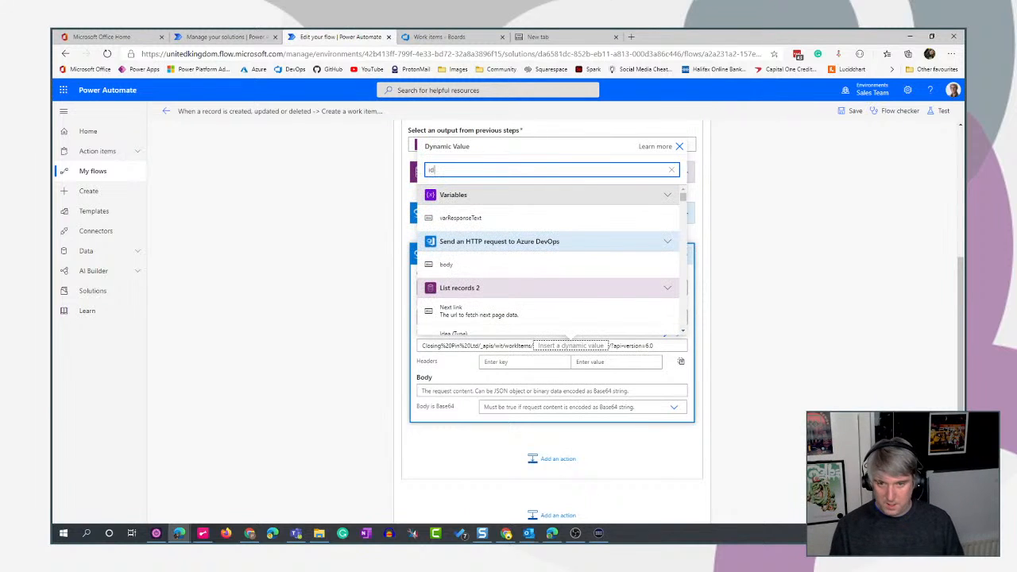
scroll(536, 248, "down", 6)
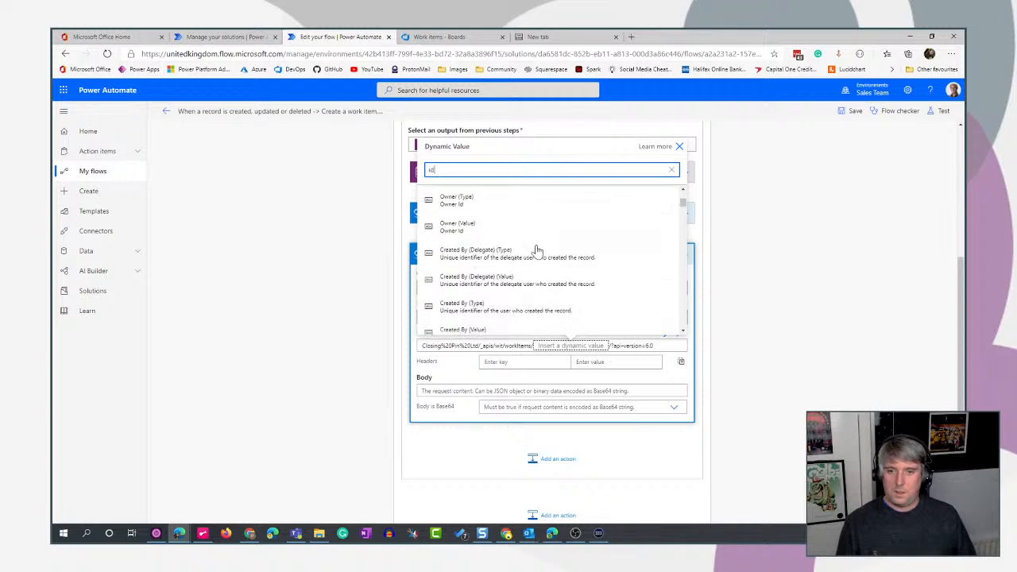
scroll(535, 251, "down", 10)
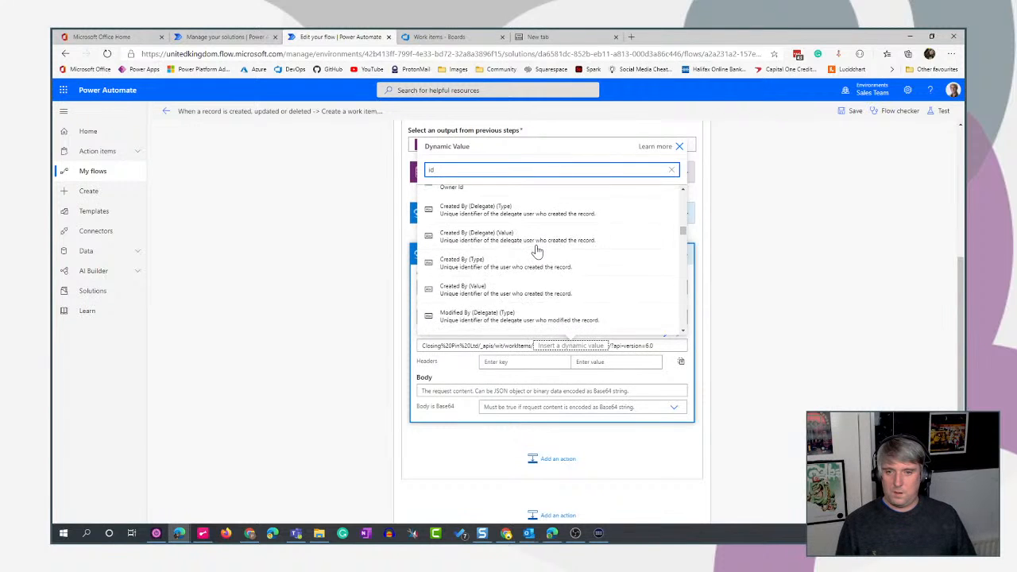
scroll(537, 251, "down", 1)
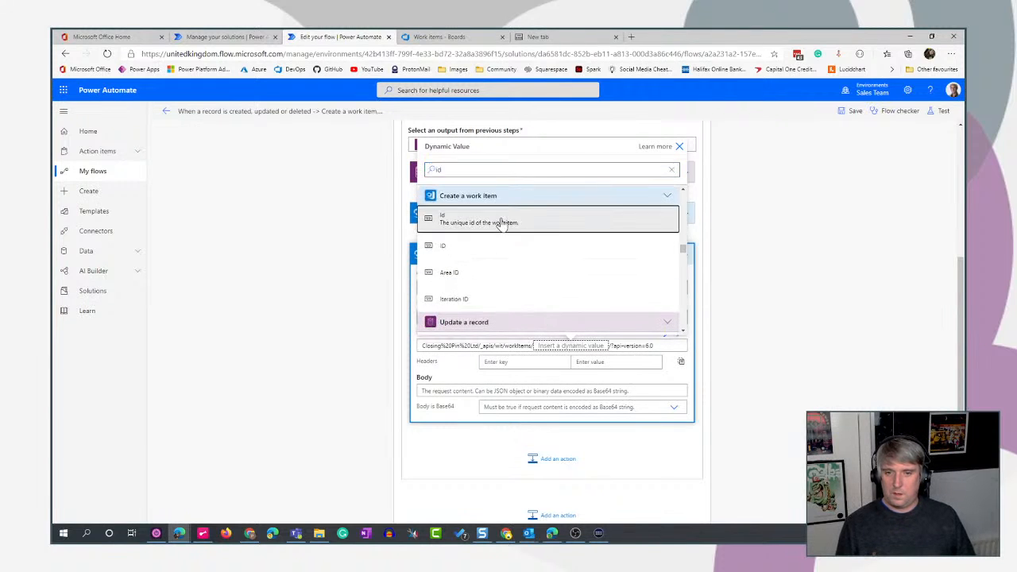
left_click(503, 223)
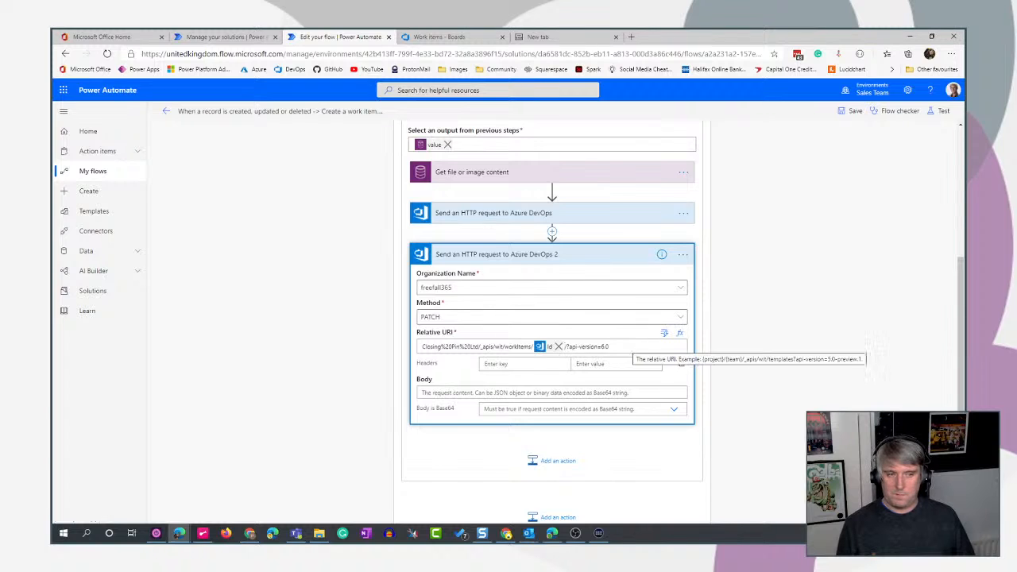
left_click(610, 347)
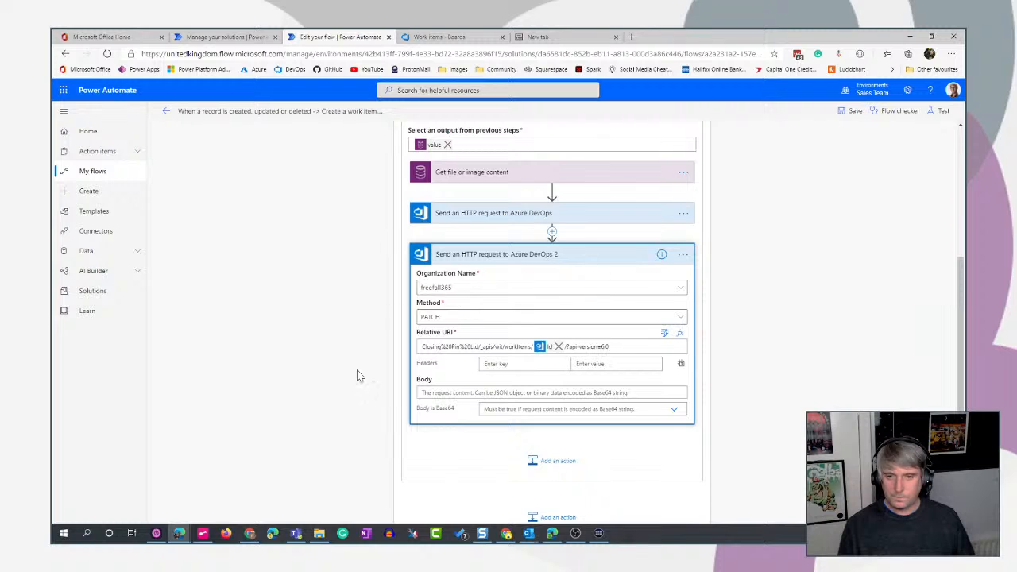
- Paste a JSON body that adds an AttachedFile relation at /relations/- with a url value and the comment Attachment
left_click(436, 392)
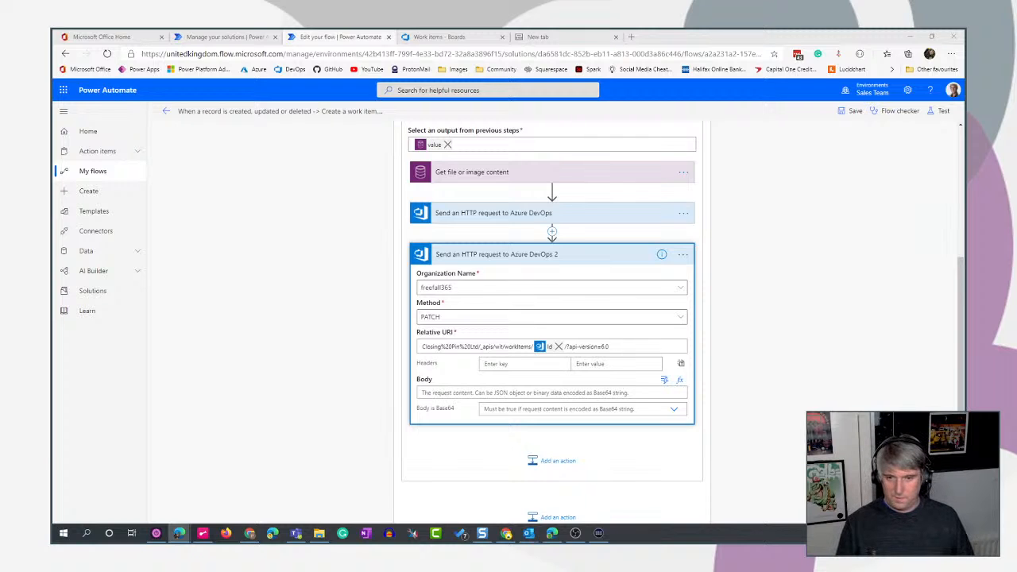
left_click(421, 395)
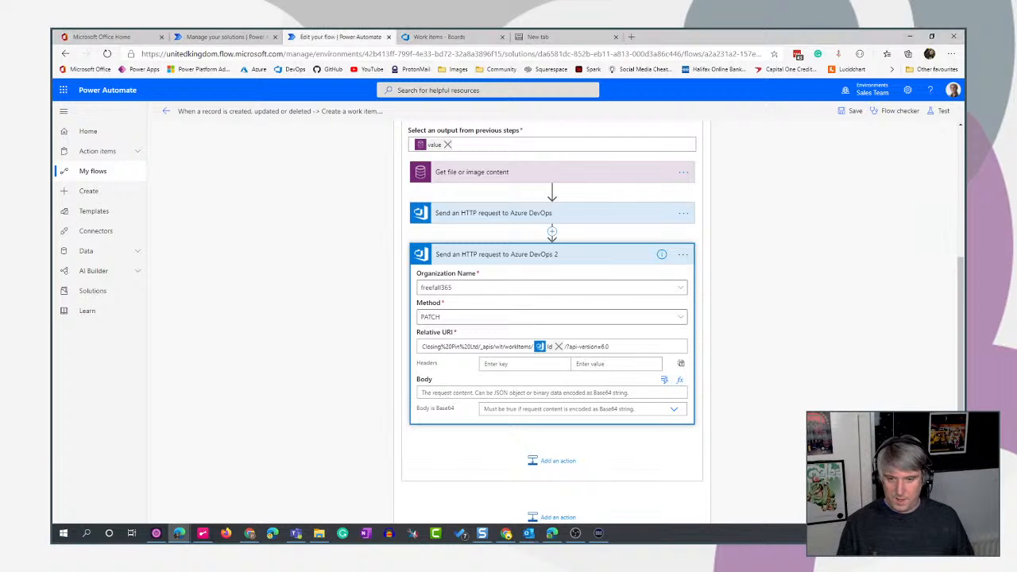
type("[  {   \"op\": \"add\",   \"path\": \"/relations/-\",   \"value\": {    \"rel\": \"AttachedFile\",    \"url\": \"url\",    \"attributes\": {     \"comment\": \"Attachment\"    }   }  } ]")
scroll(811, 406, "down", 2)
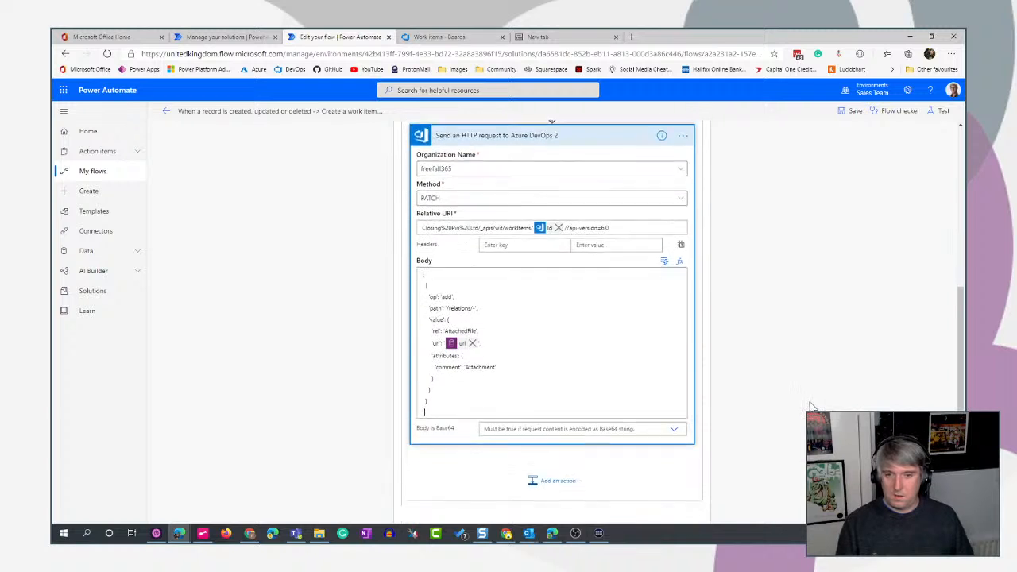
scroll(809, 405, "down", 1)
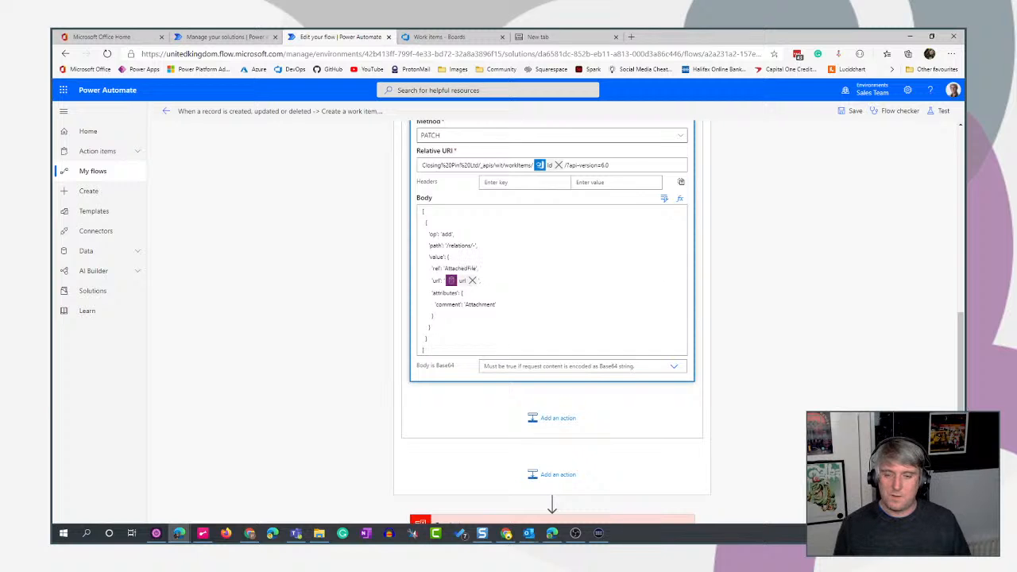
double_click(459, 269)
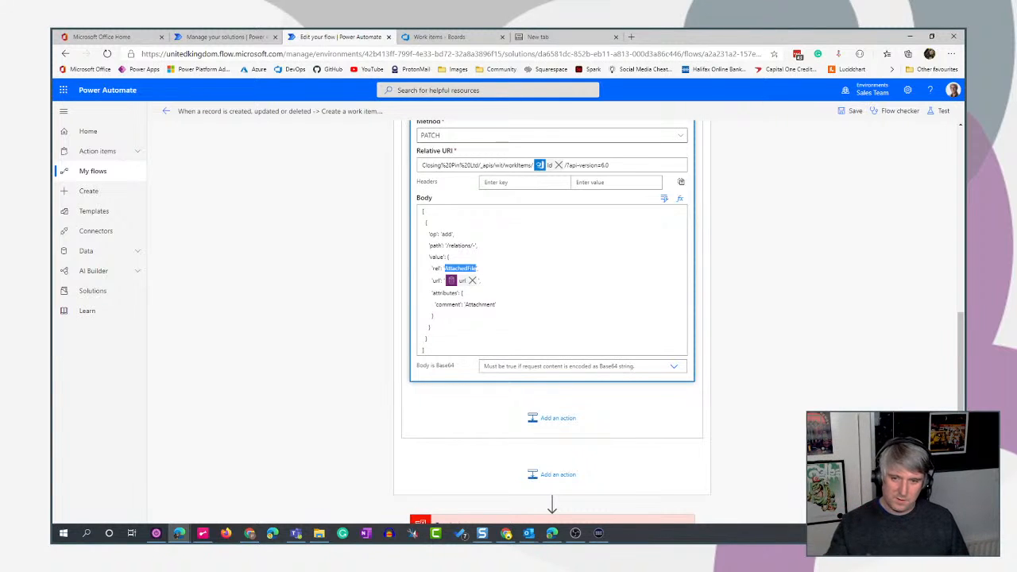
left_click(471, 269)
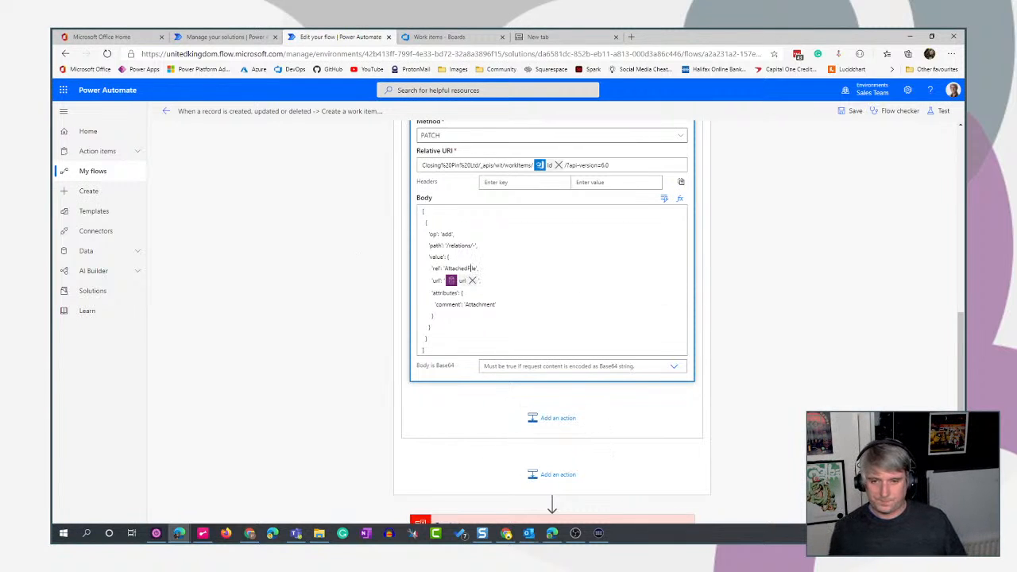
- Remove the url token from the PATCH request's body and check which dynamic values are available to replace it
left_click(472, 281)
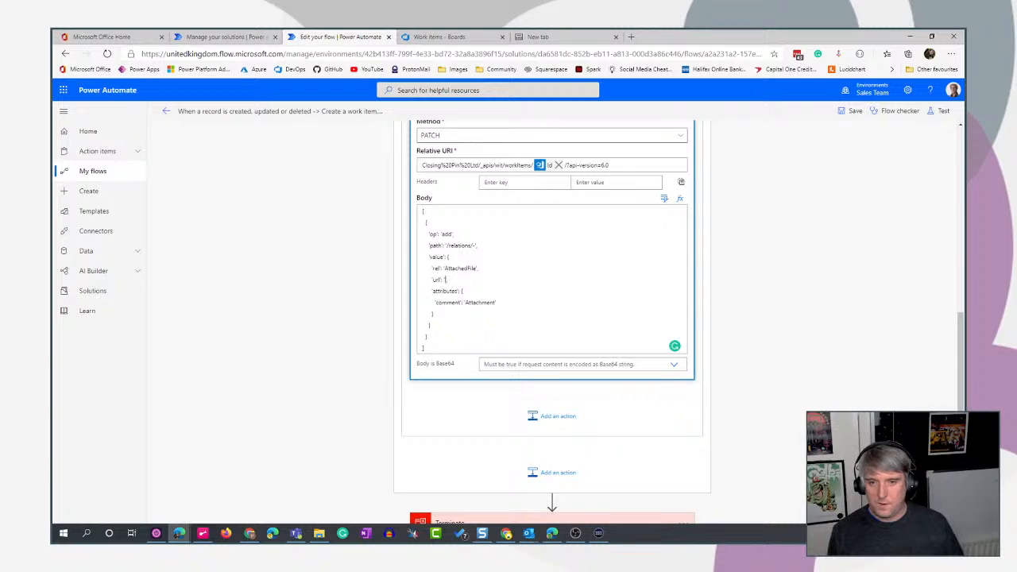
scroll(636, 262, "up", 3)
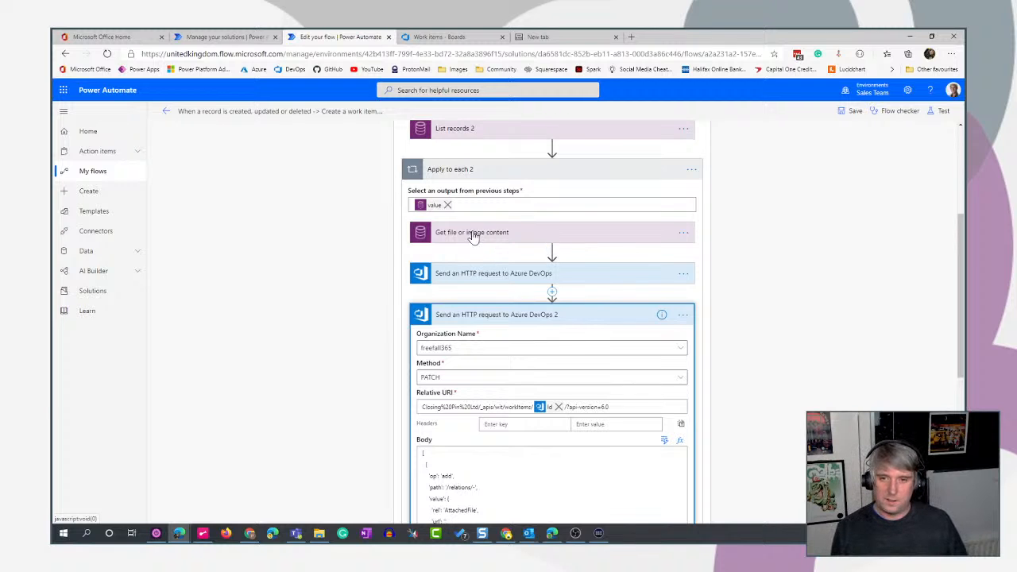
scroll(893, 379, "down", 2)
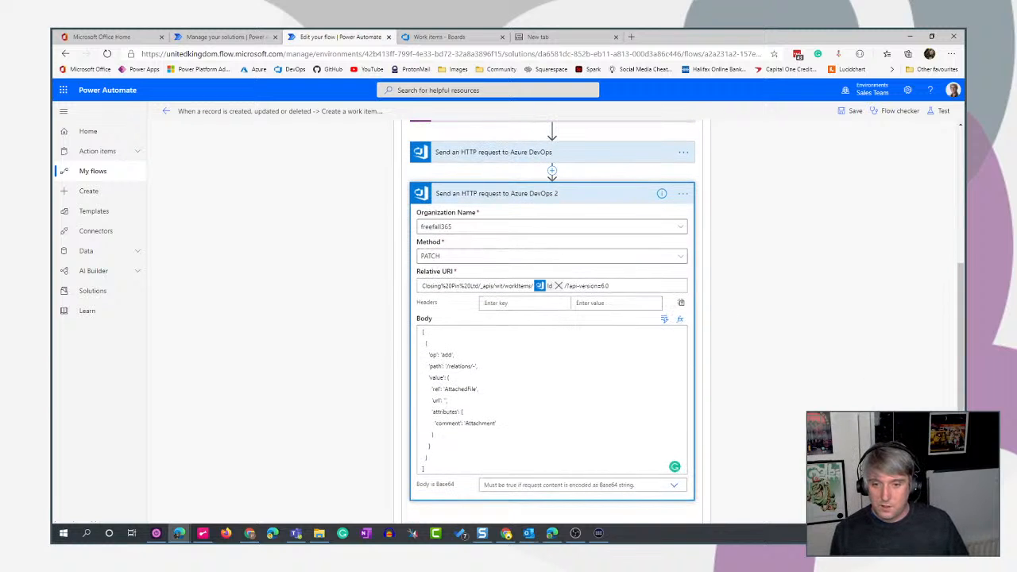
left_click(664, 321)
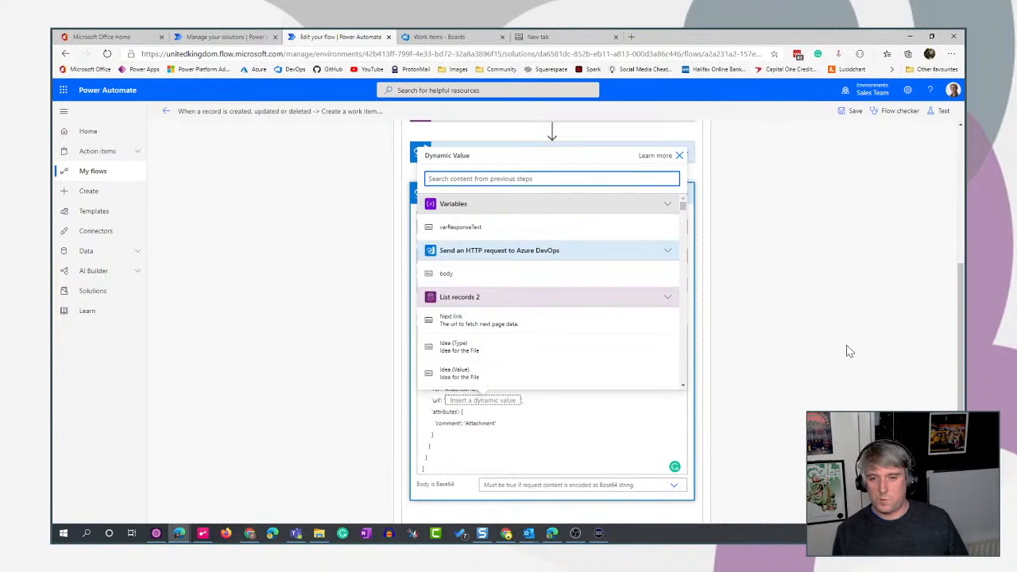
left_click(826, 330)
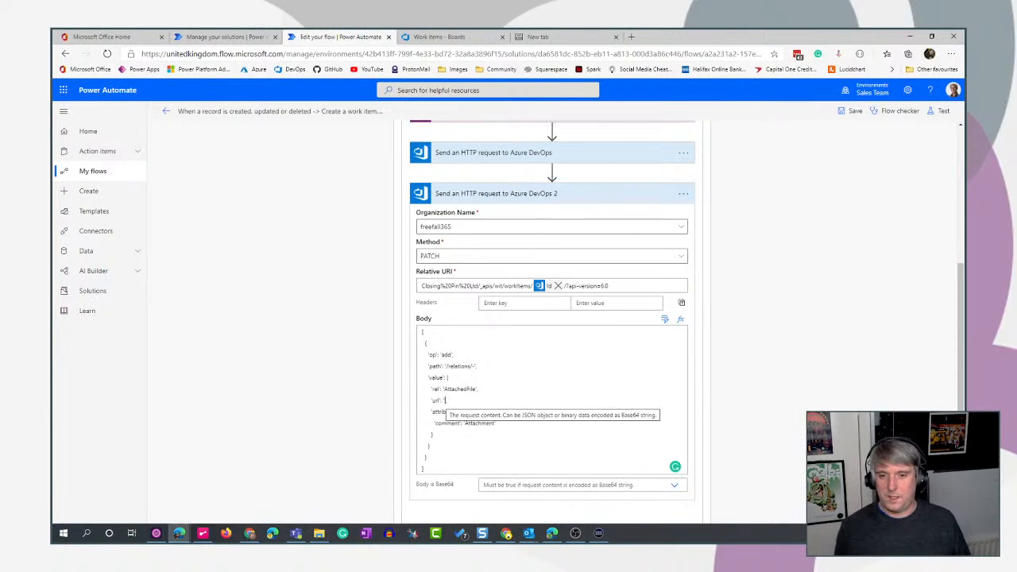
- Insert a Parse JSON action between the two Azure DevOps HTTP requests, with the first request's body as its content
scroll(751, 399, "up", 2)
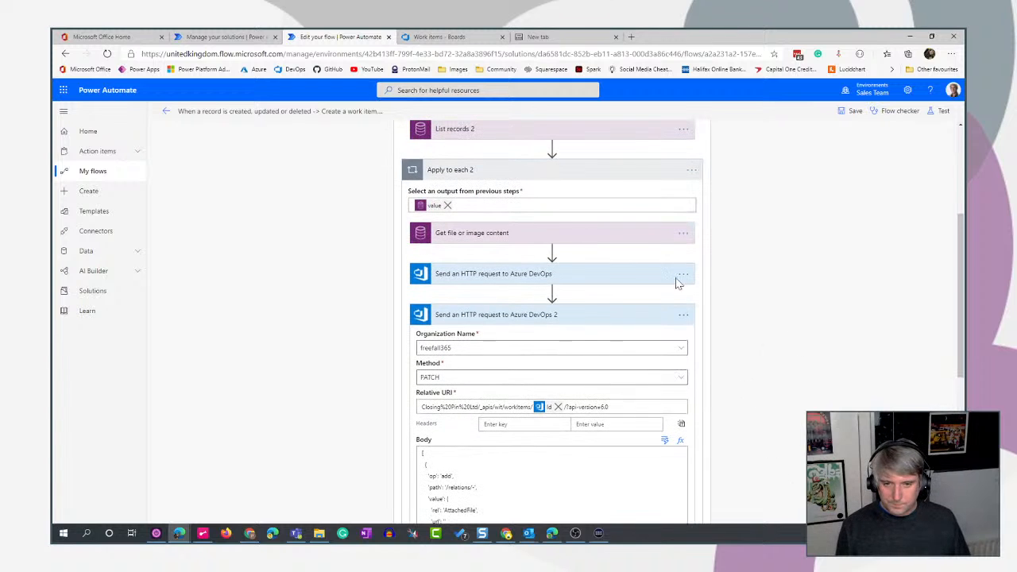
left_click(586, 280)
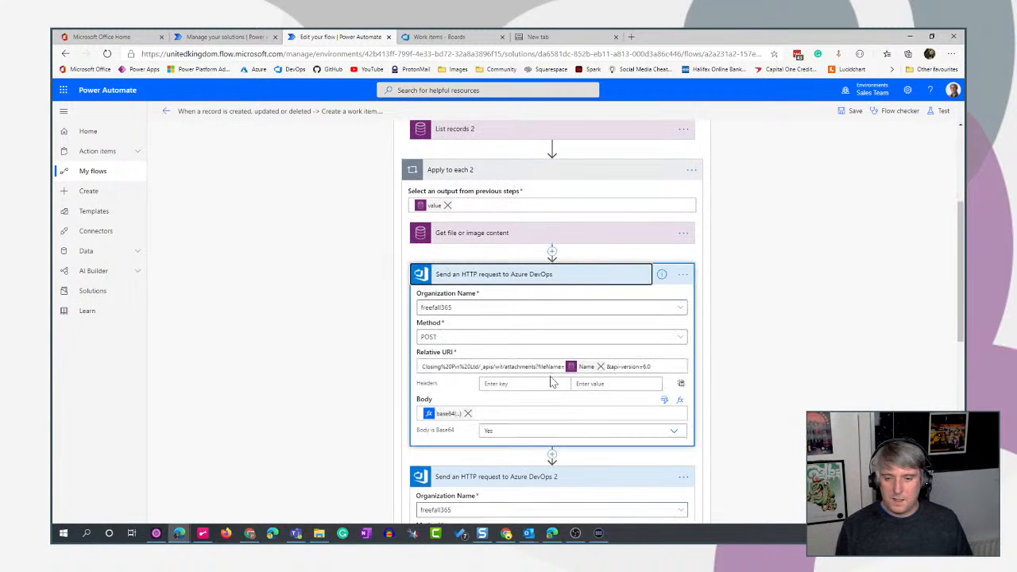
scroll(739, 363, "down", 2)
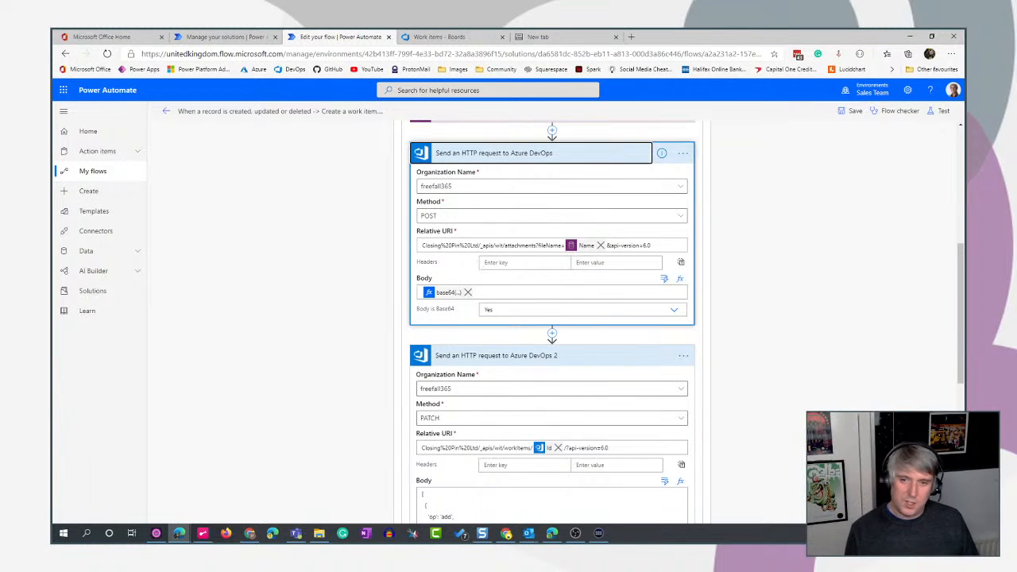
left_click(553, 338)
left_click(551, 351)
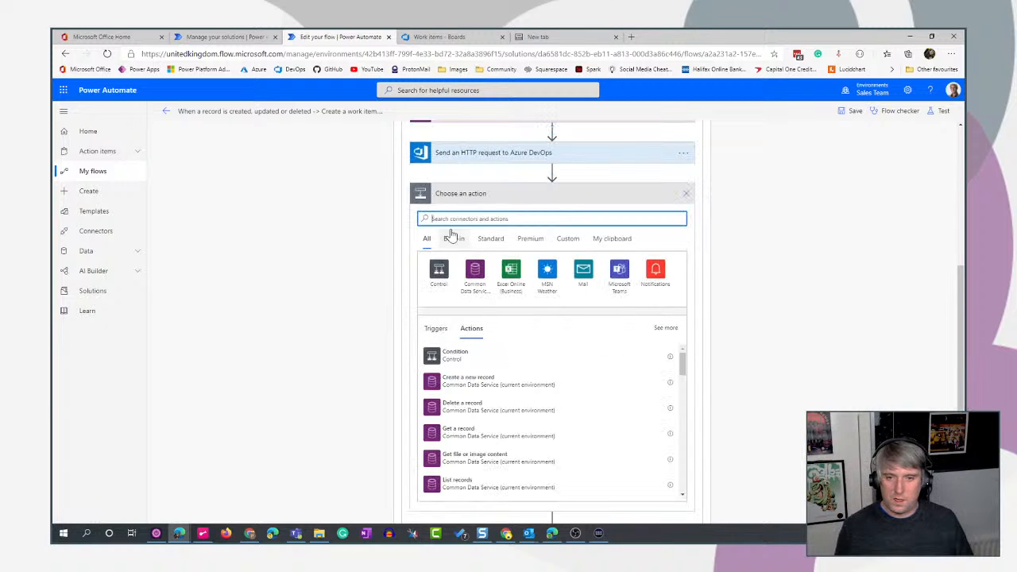
type("parse")
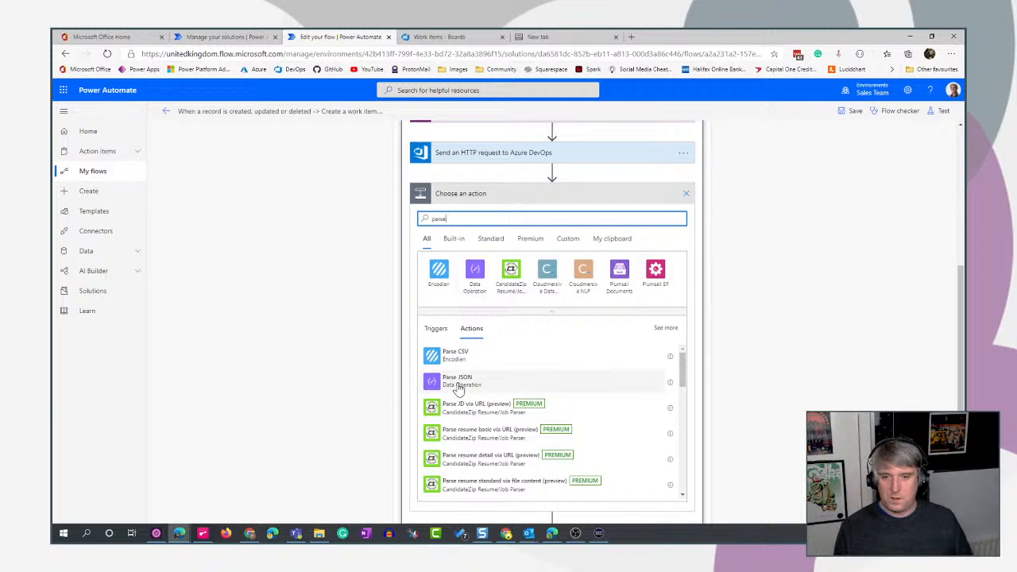
left_click(463, 380)
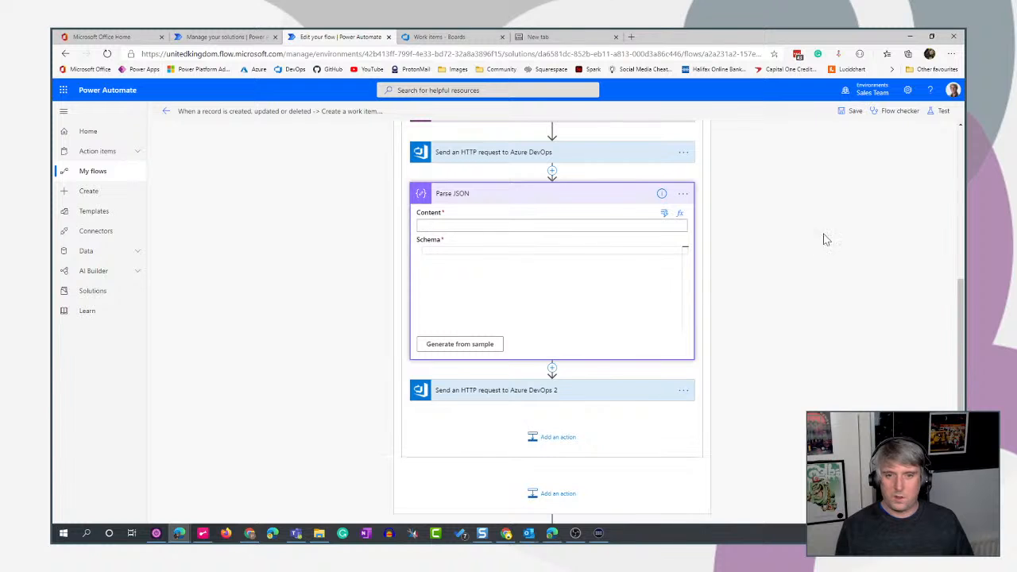
left_click(664, 213)
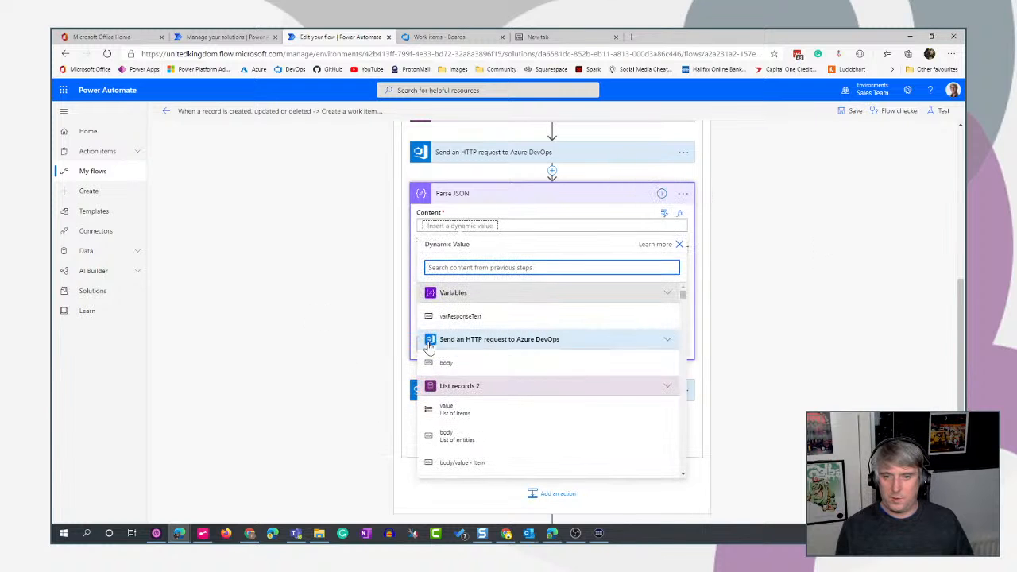
left_click(585, 362)
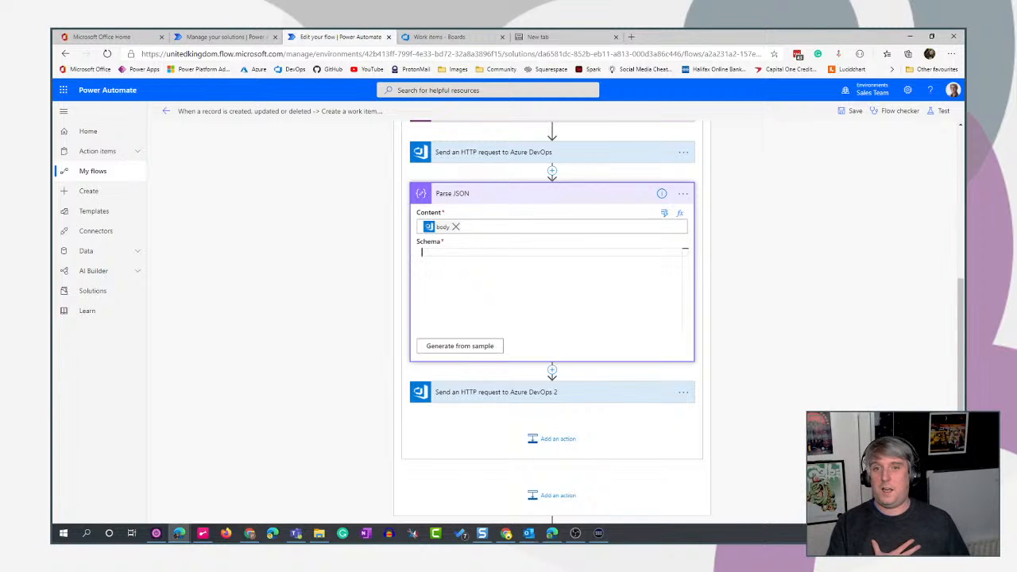
- Open the sample payload dialog for the Parse JSON schema, and open the latest run of the work item flow from the Employee Ideas - Extended solution
left_click(476, 350)
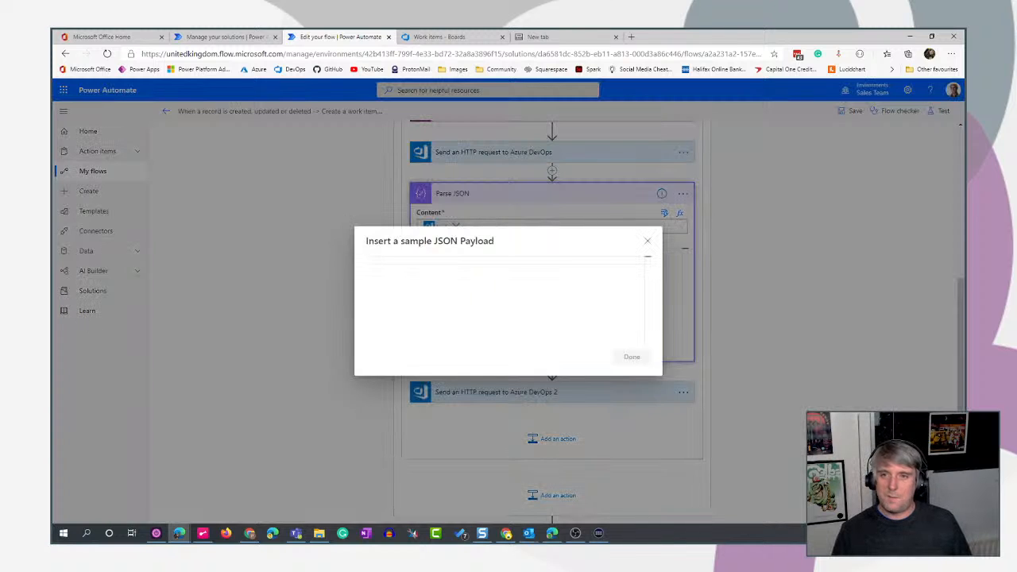
left_click(211, 44)
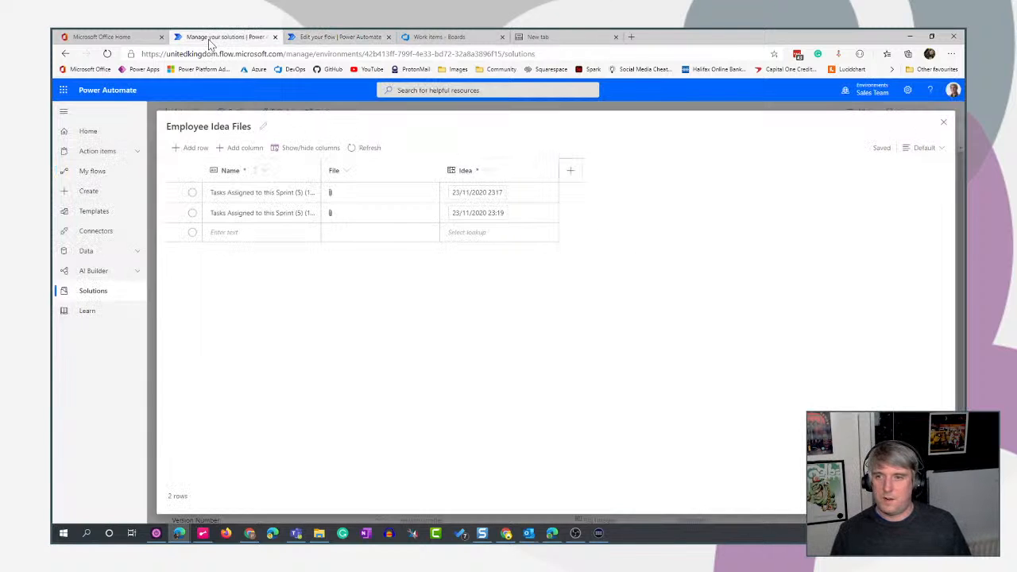
left_click(944, 121)
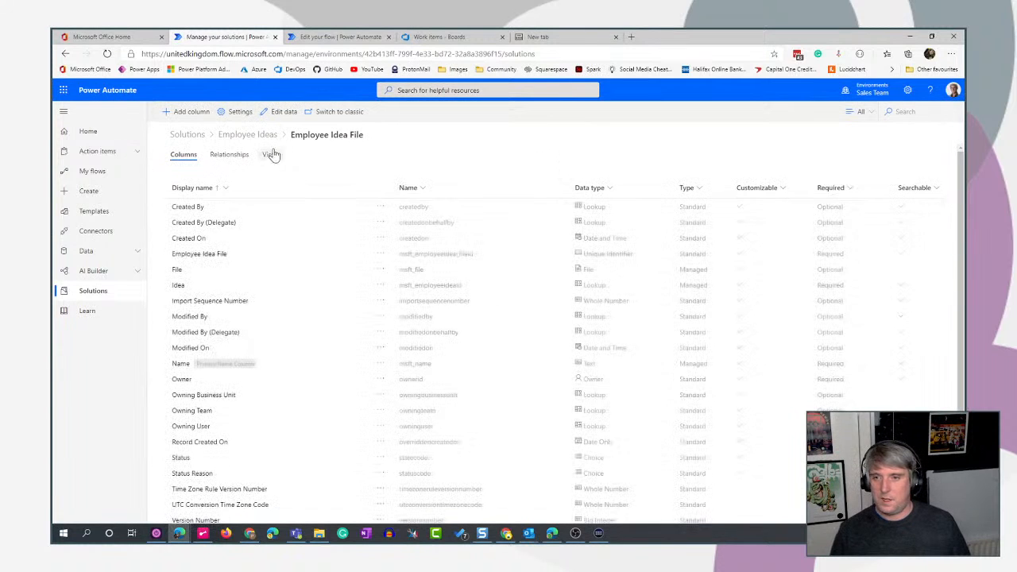
left_click(248, 136)
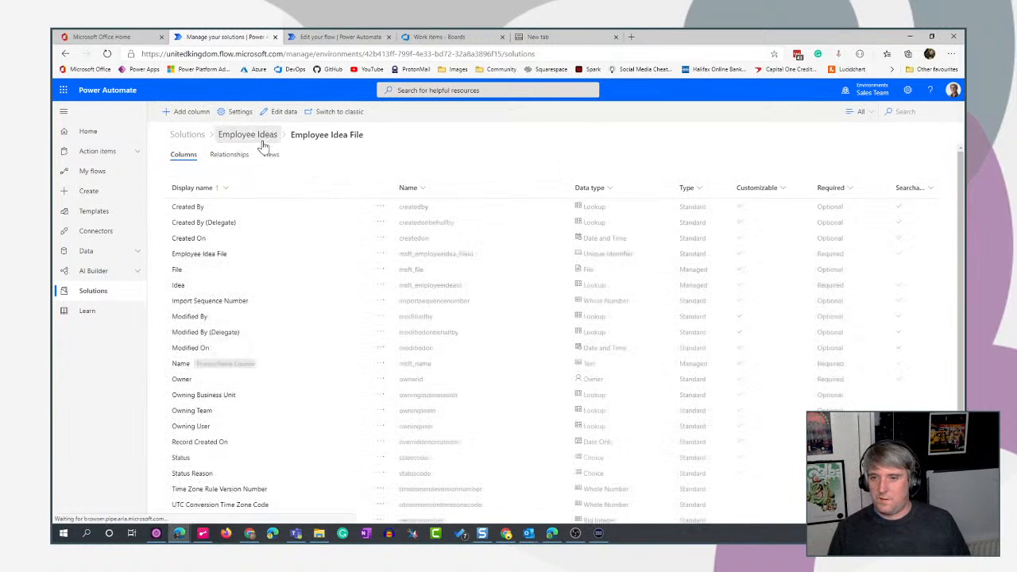
left_click(184, 151)
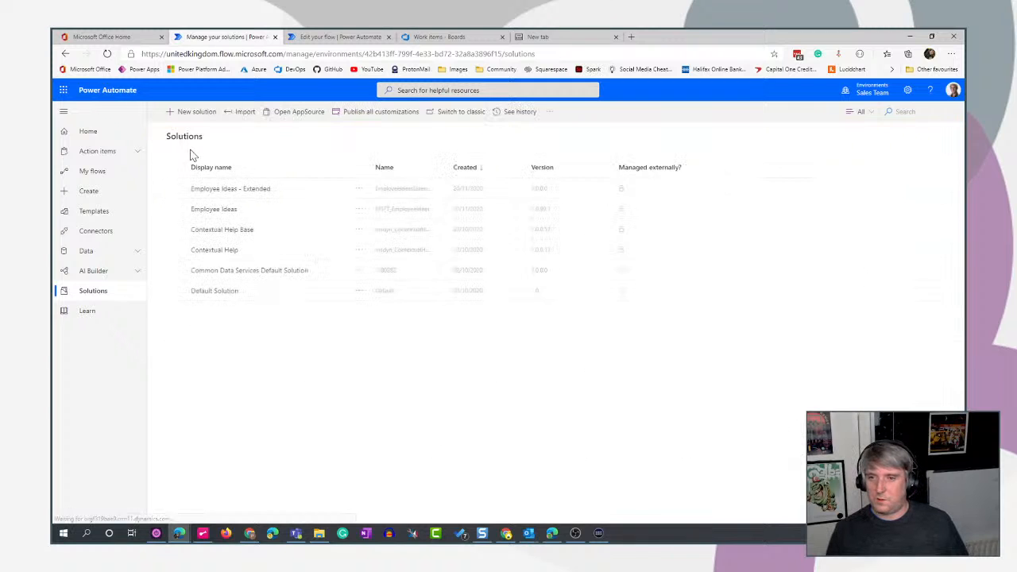
left_click(236, 191)
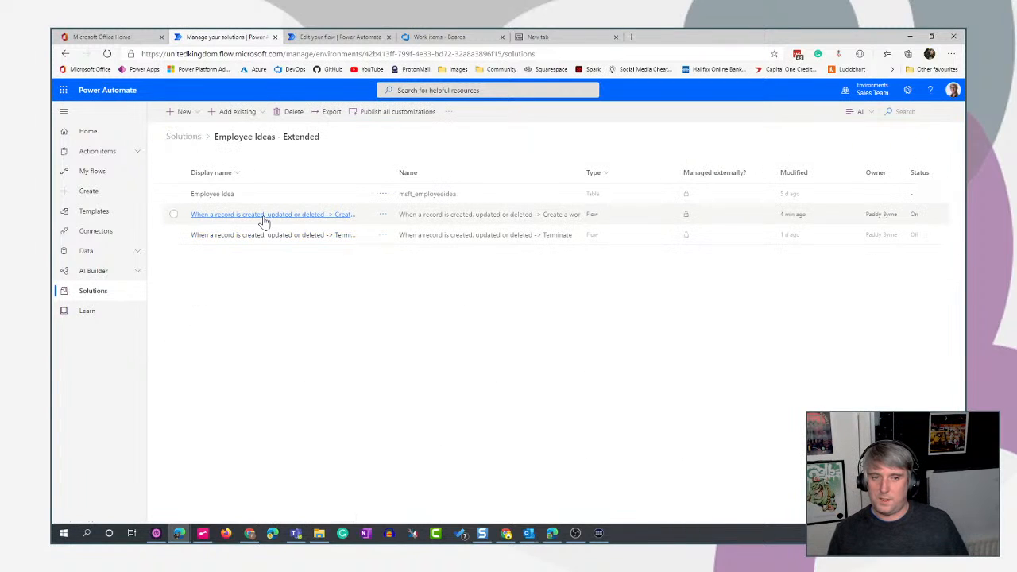
left_click(265, 215)
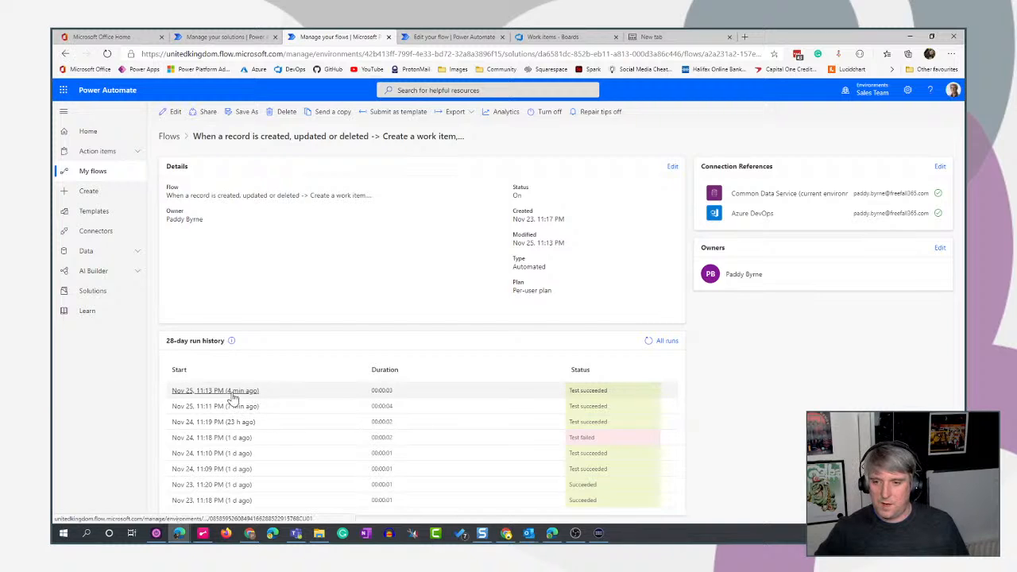
left_click(230, 390)
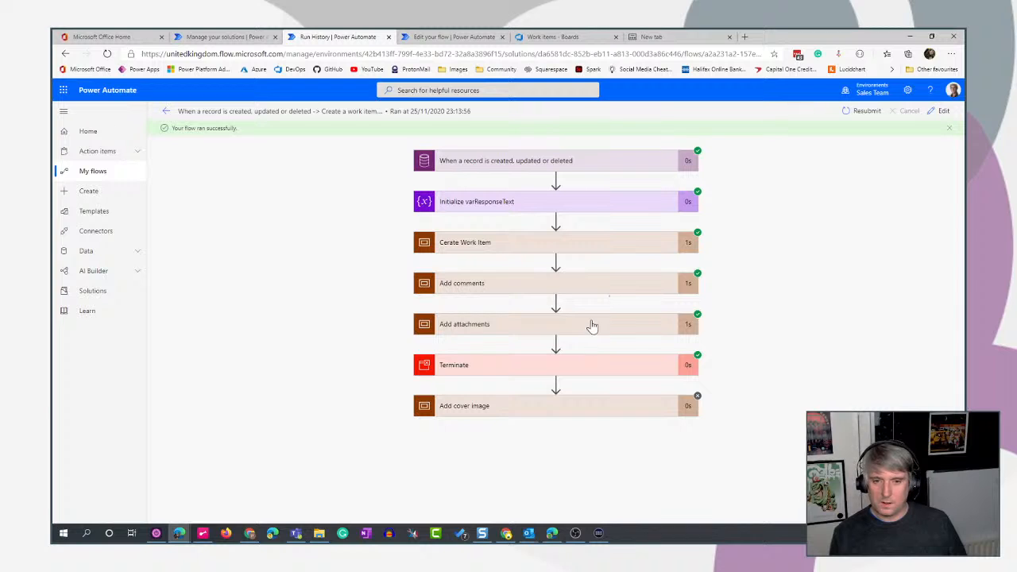
- Copy the output body of Send an HTTP request to Azure DevOps, inside Apply to each 2 under Add attachments in the run
left_click(590, 325)
left_click(624, 335)
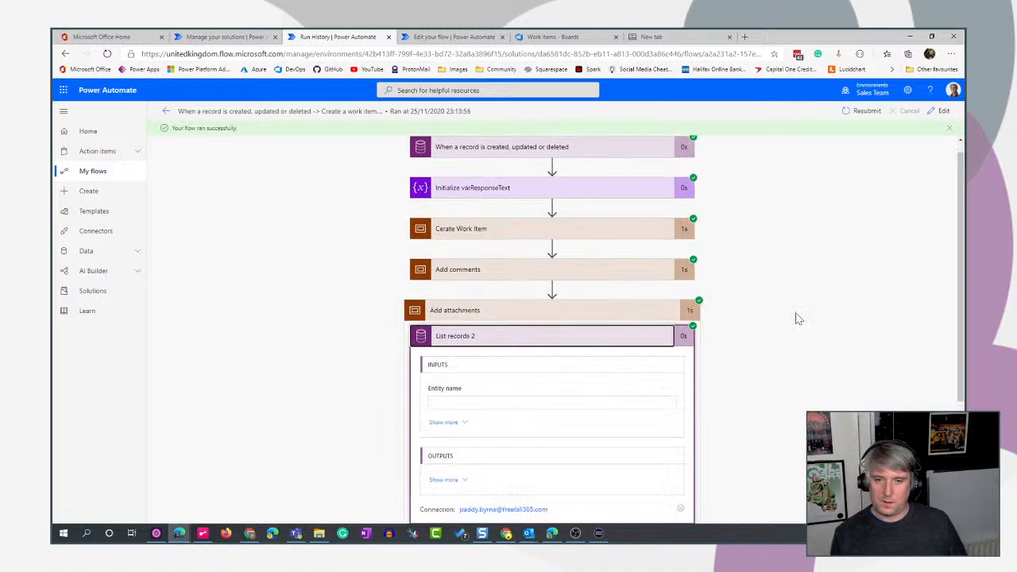
scroll(799, 317, "down", 2)
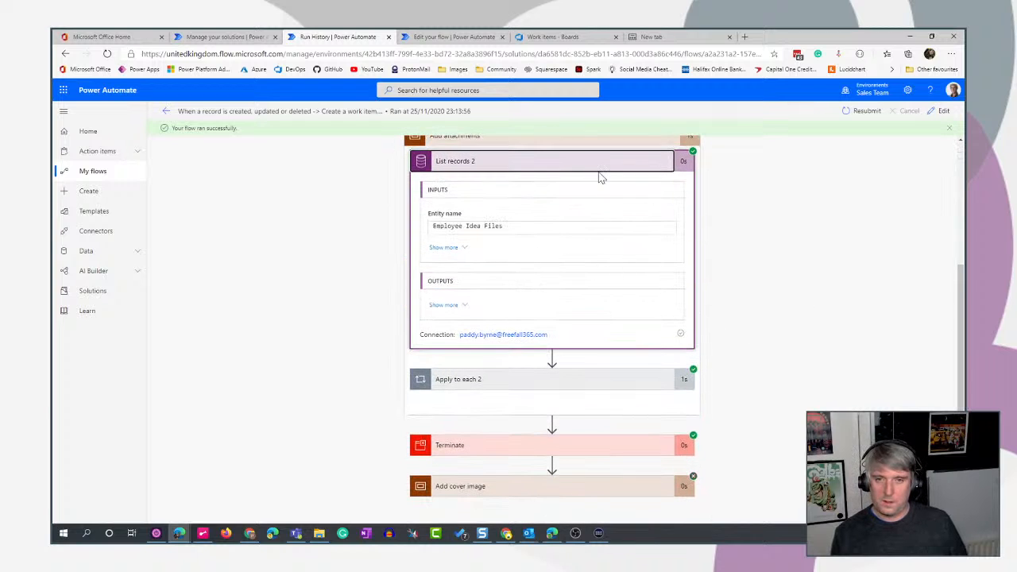
left_click(517, 291)
left_click(579, 383)
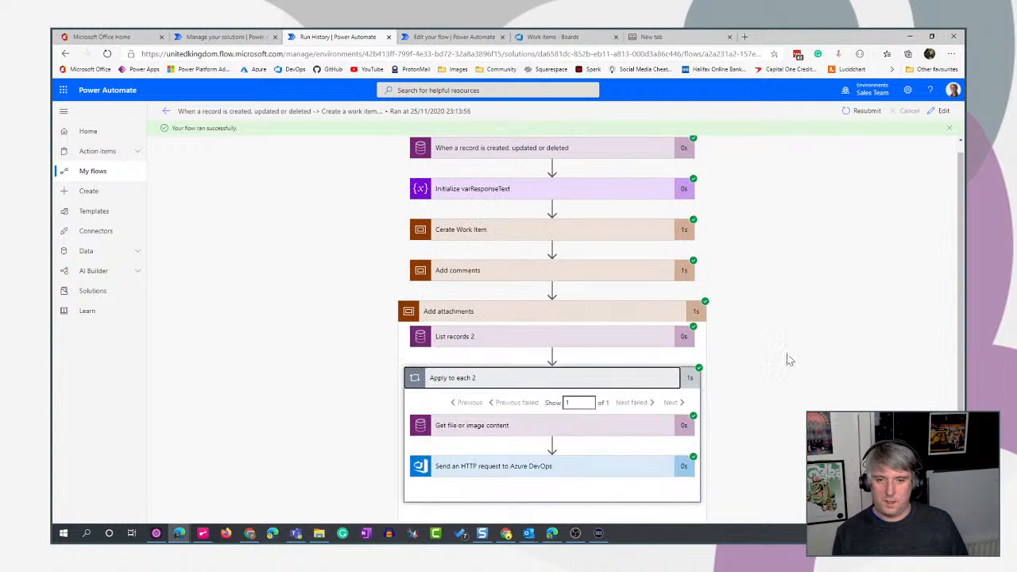
scroll(794, 358, "down", 2)
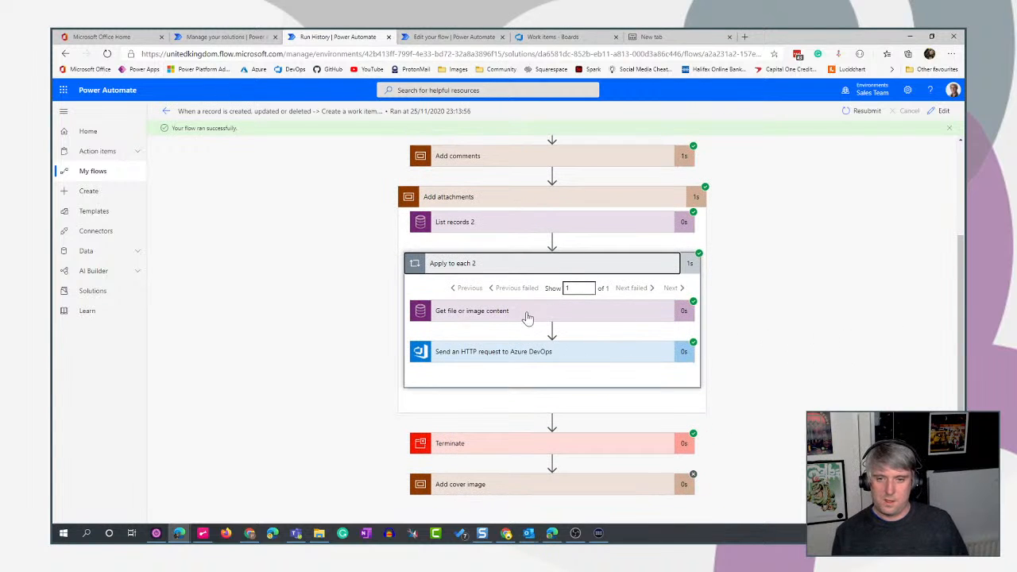
left_click(517, 355)
scroll(795, 357, "down", 2)
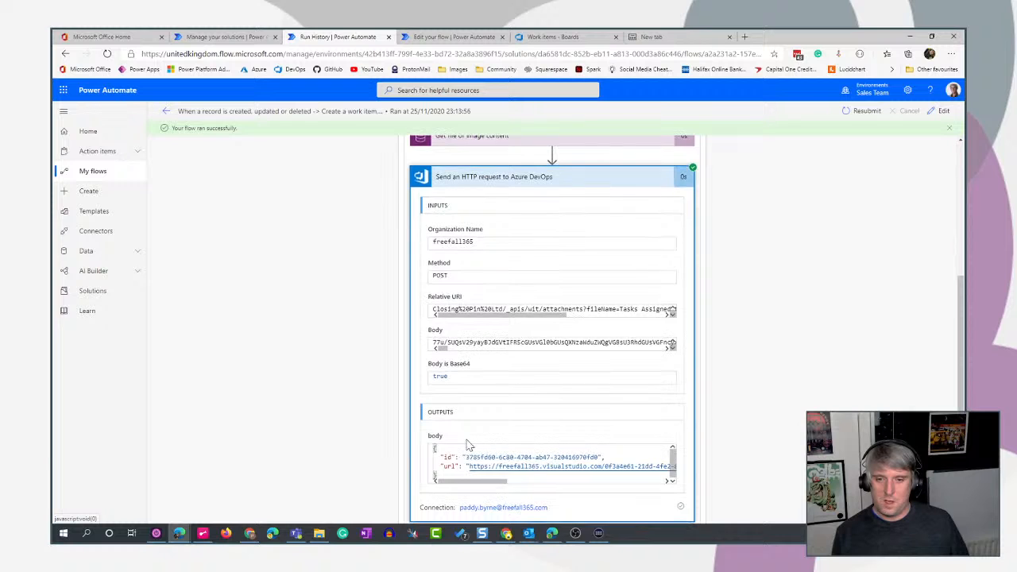
scroll(468, 445, "down", 2)
left_click_drag(604, 355, 421, 333)
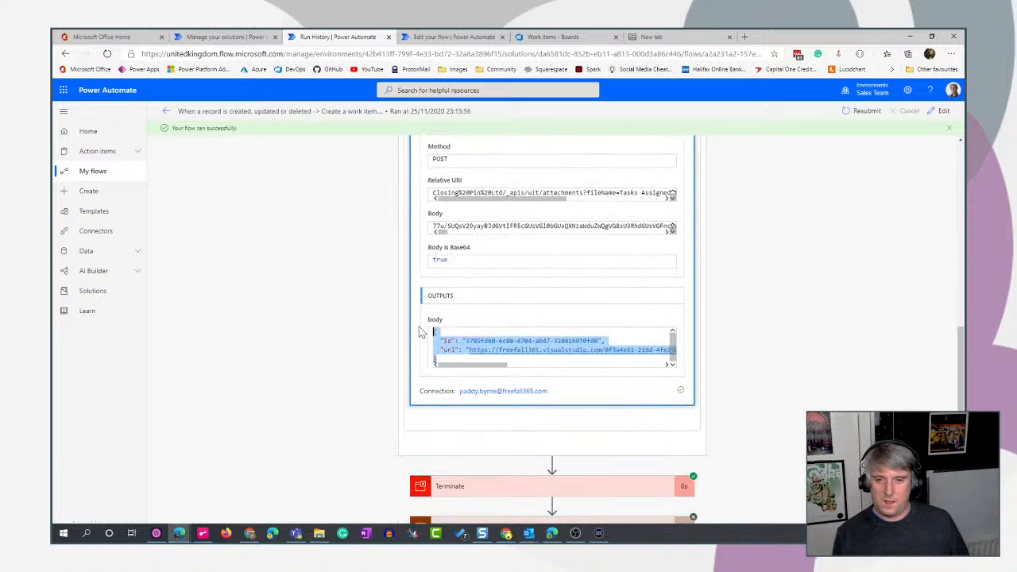
- Return to the flow editor, generate the Parse JSON schema from the copied id and url sample, and collapse the action
left_click(453, 36)
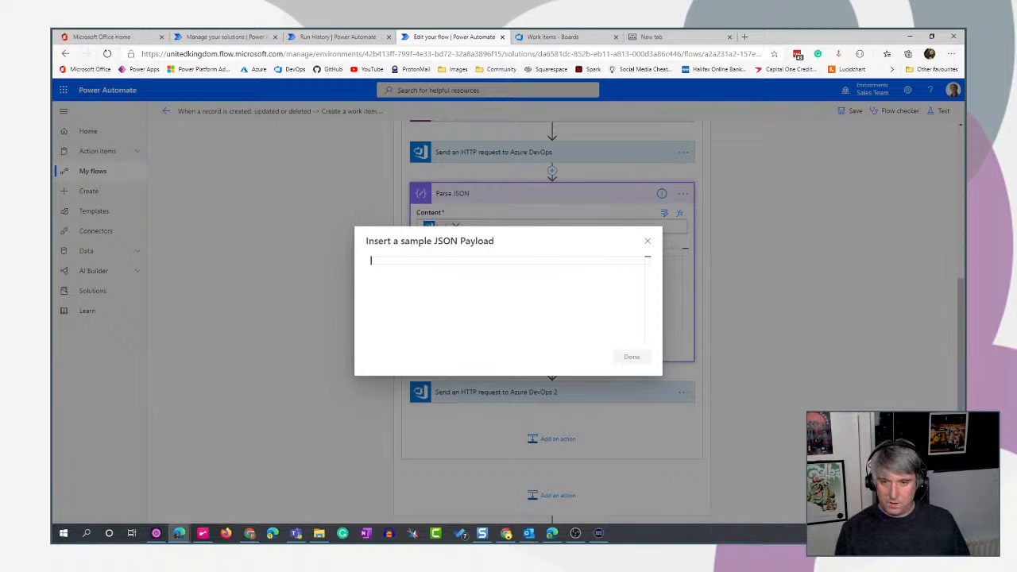
key("ctrl+v")
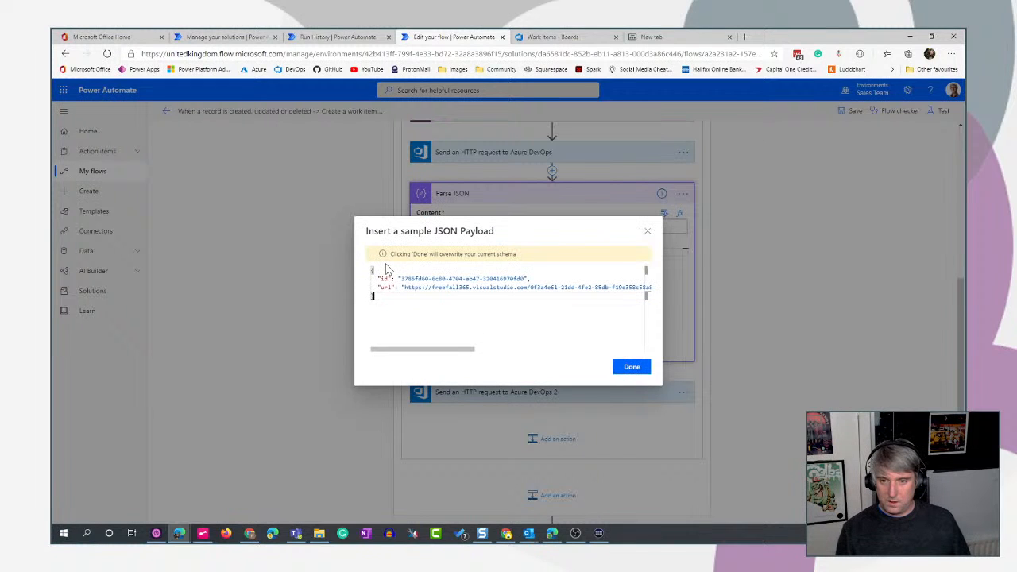
left_click(628, 373)
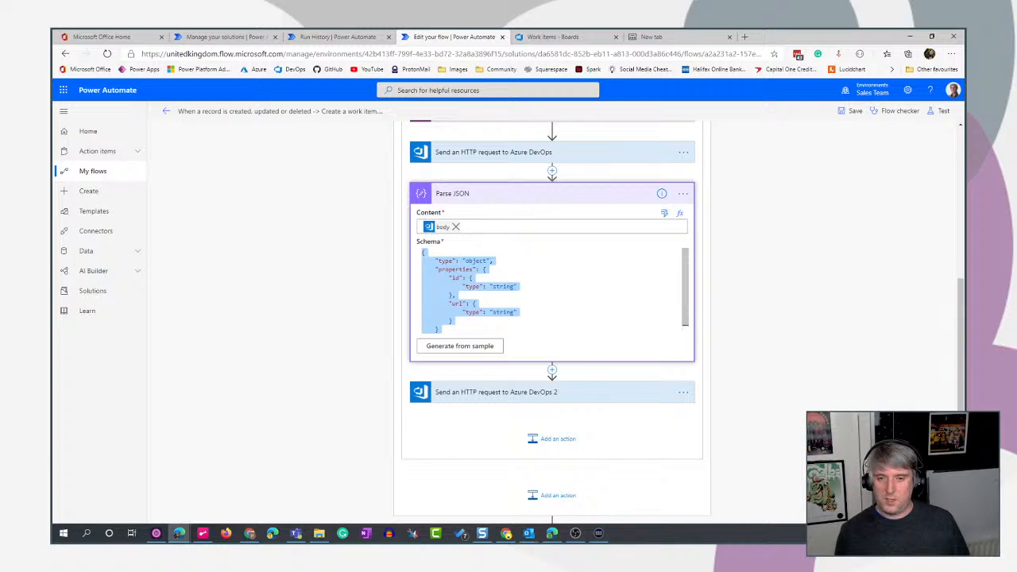
left_click(564, 197)
left_click(564, 197)
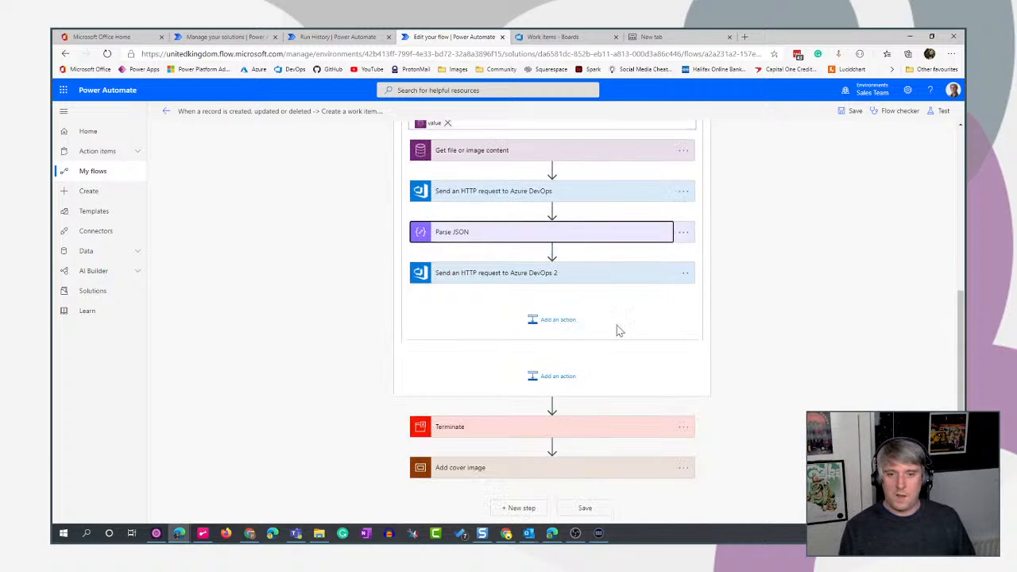
- Insert the url from Parse JSON as the url value in the body of Send an HTTP request to Azure DevOps 2
left_click(644, 280)
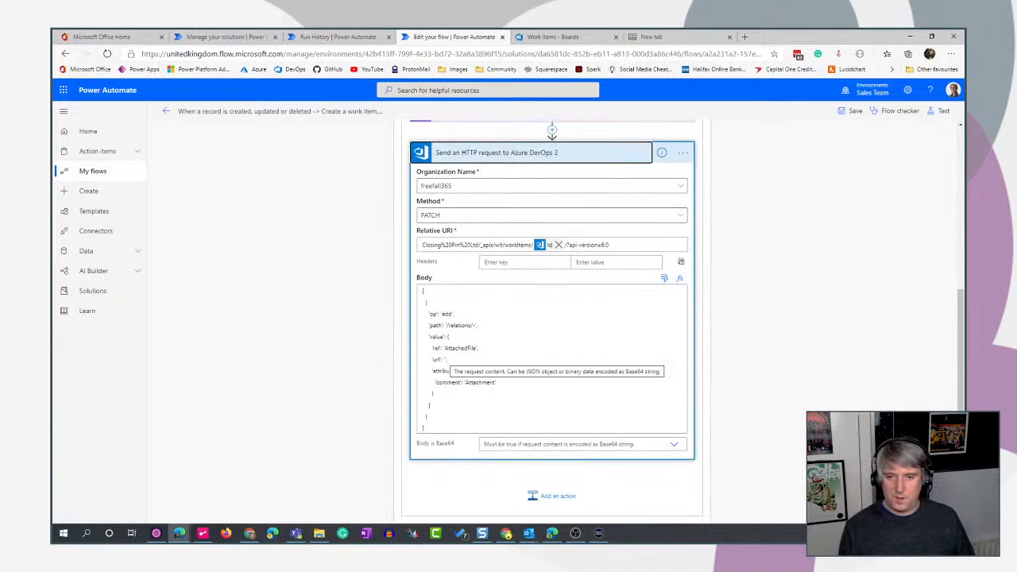
left_click(445, 360)
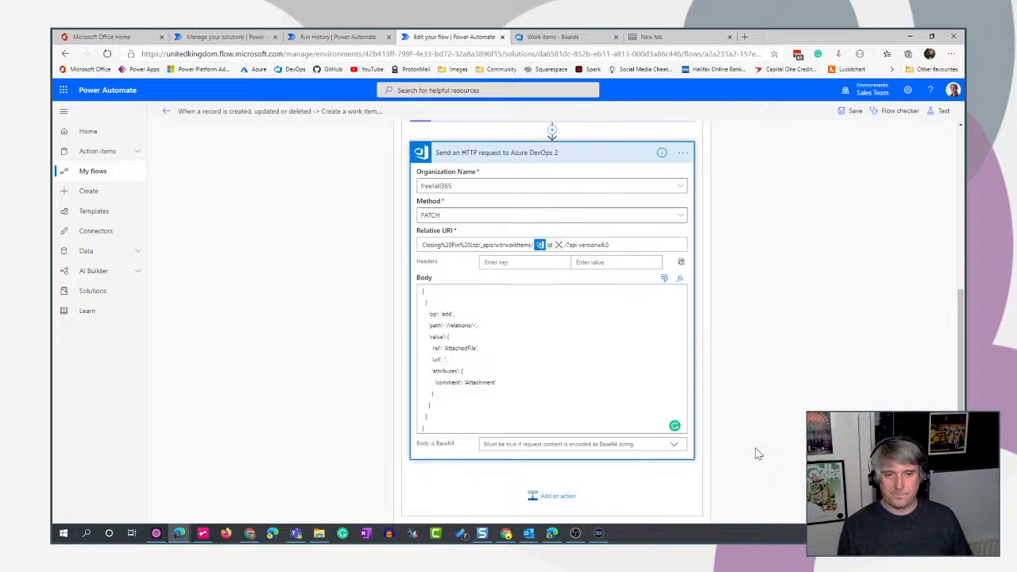
left_click(665, 278)
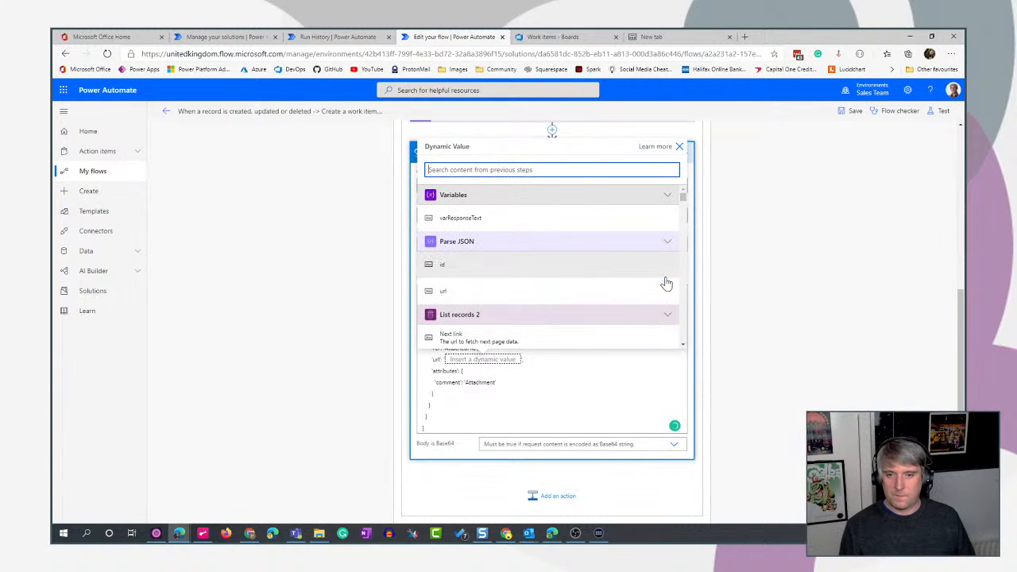
left_click(485, 292)
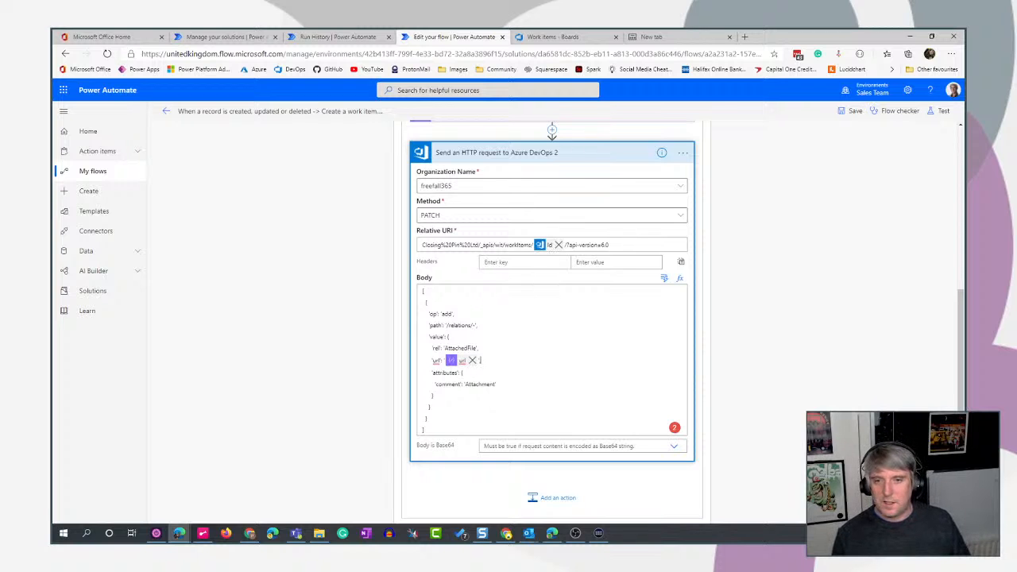
left_click(506, 263)
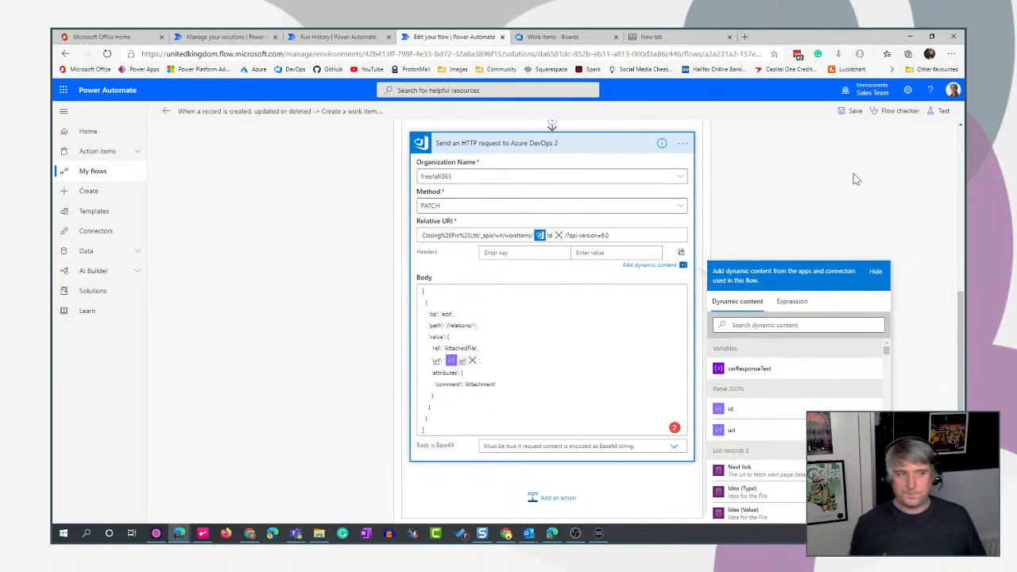
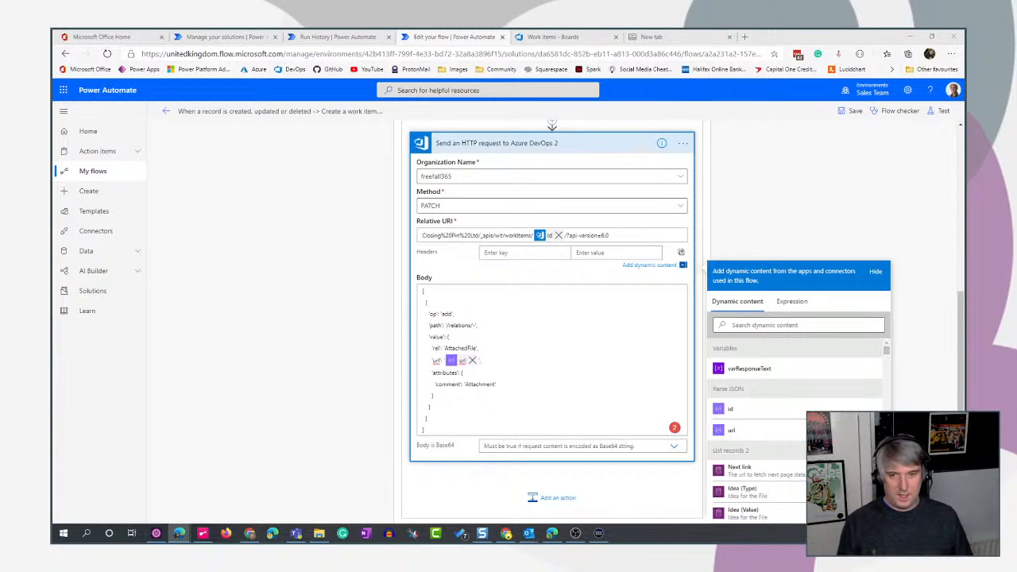
- Add a Content-Type header of application/json-patch+json to Send an HTTP request to Azure DevOps 2, and collapse the action
left_click(486, 253)
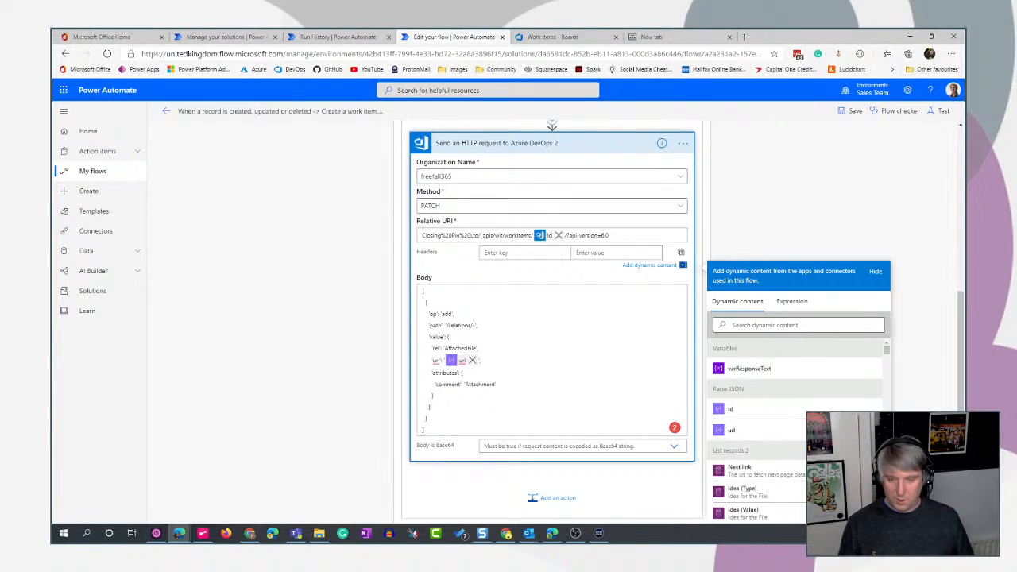
type("Content-Type")
key("Tab")
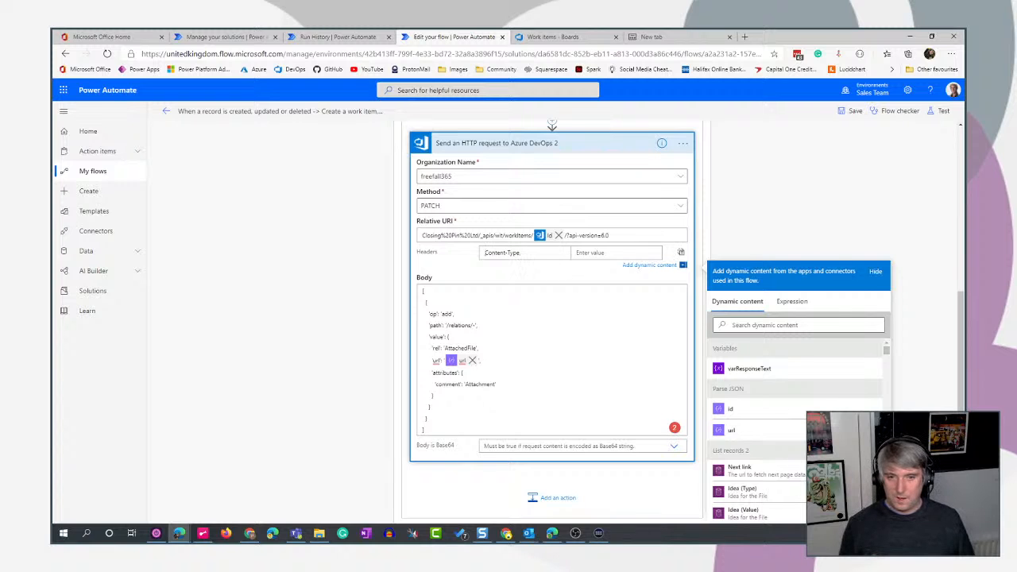
key("alt+Tab")
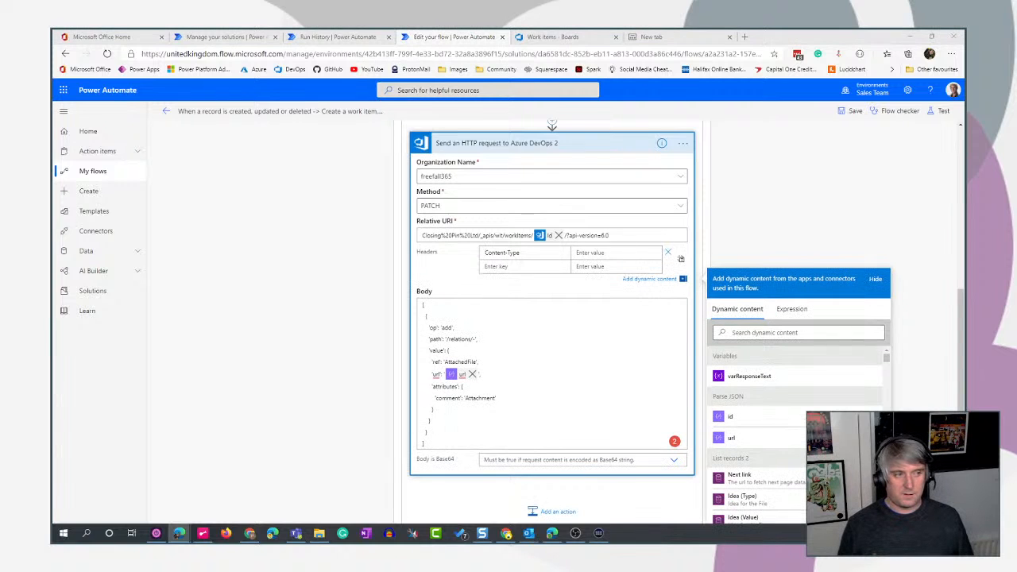
key("alt+Tab")
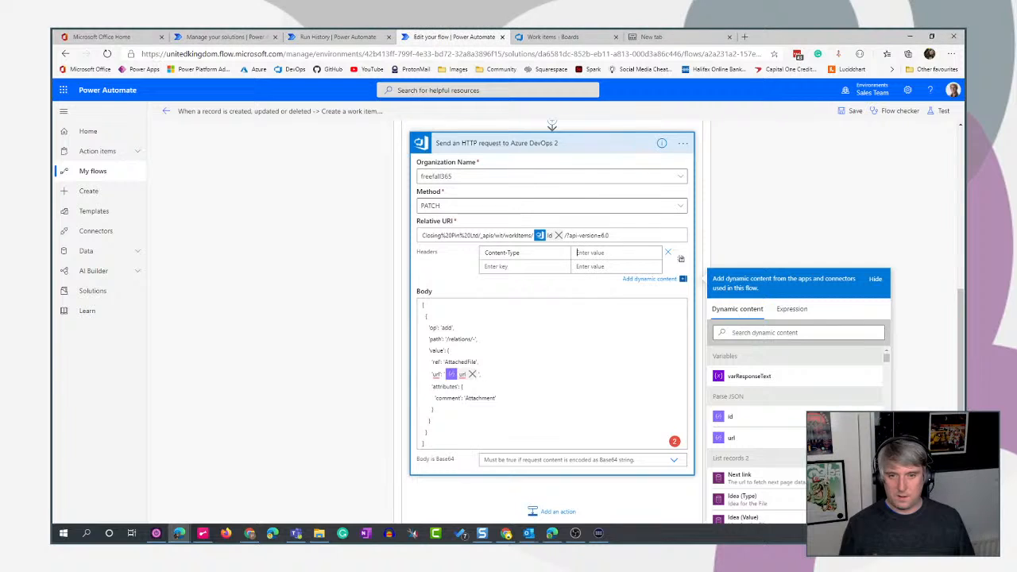
type("application/json-patch+json")
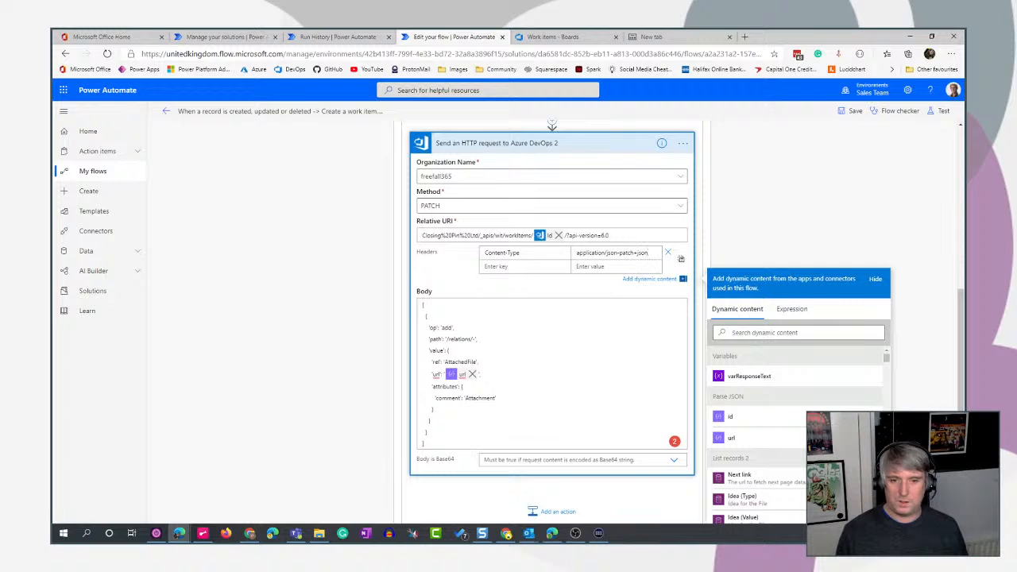
scroll(826, 199, "down", 1)
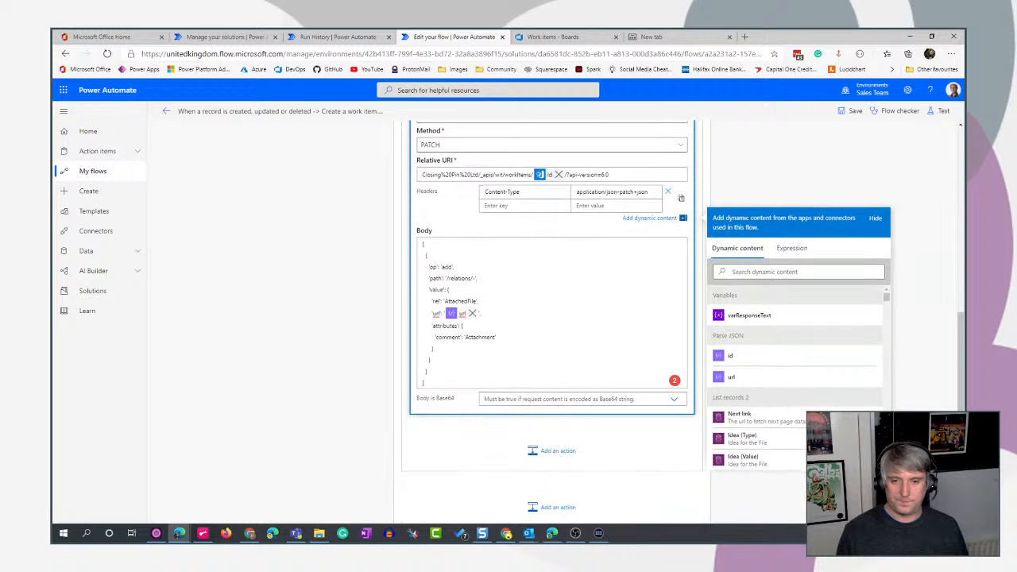
left_click(824, 186)
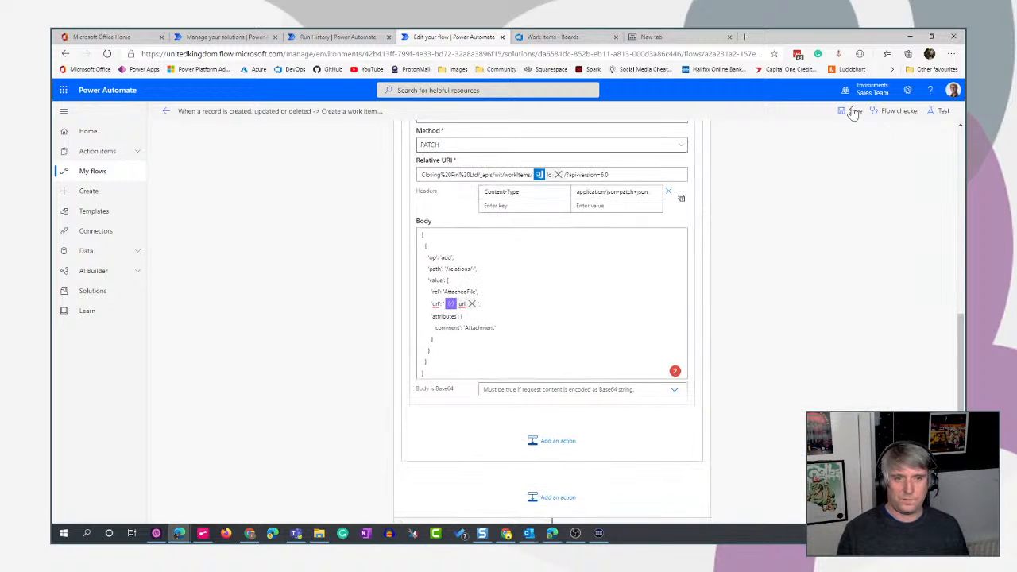
scroll(552, 195, "up", 2)
left_click(596, 214)
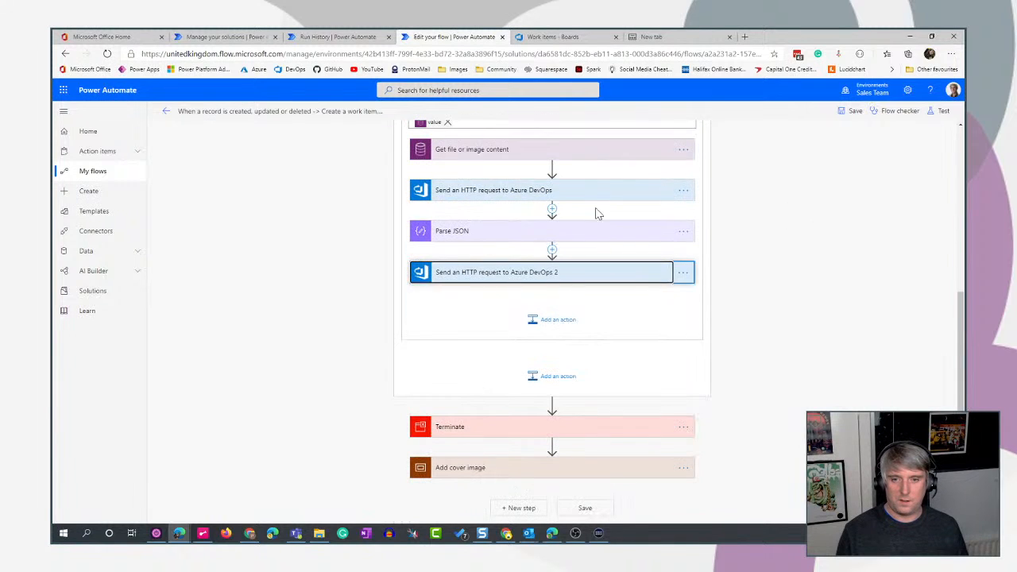
- Save and test the flow using data from the most recent successful run
left_click(940, 111)
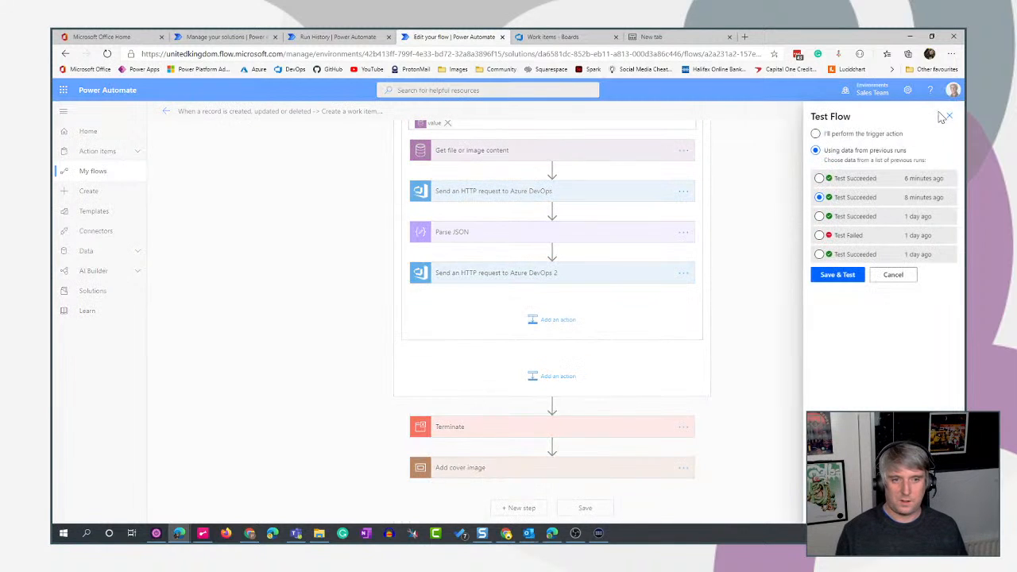
left_click(819, 178)
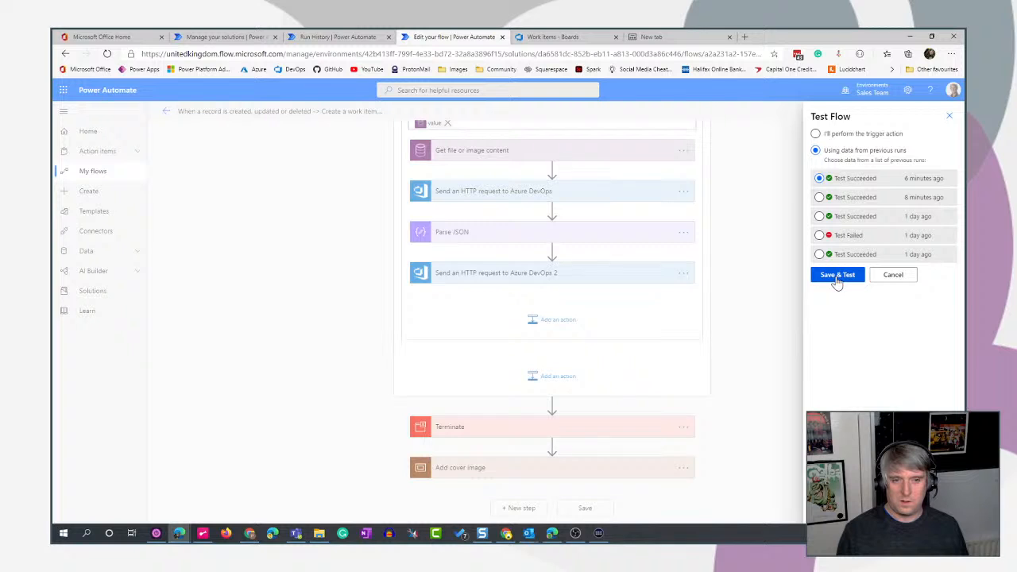
left_click(836, 277)
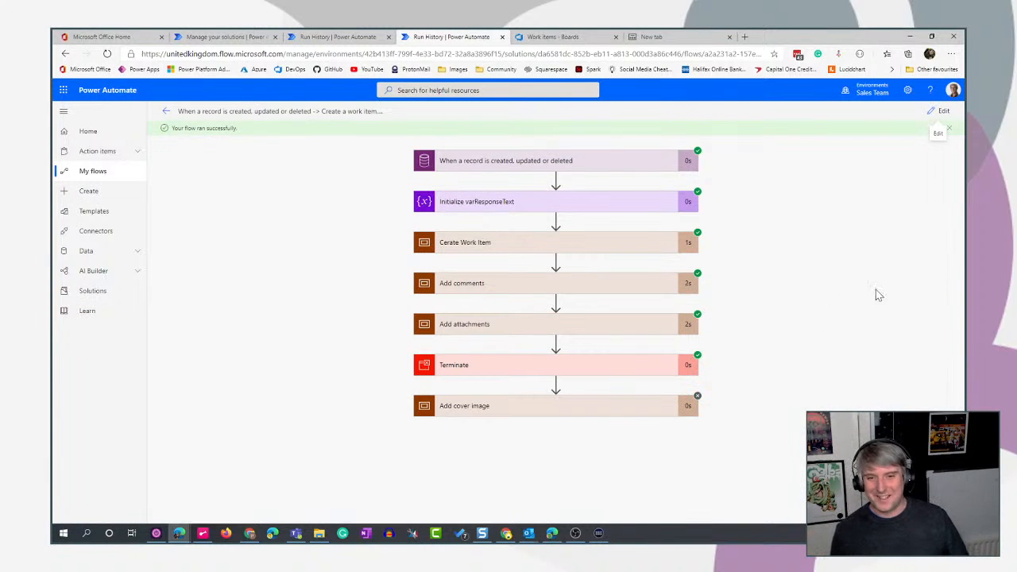
- Review the inputs of Send an HTTP request to Azure DevOps 2, inside Apply to each 2 under Add attachments in the run
left_click(625, 336)
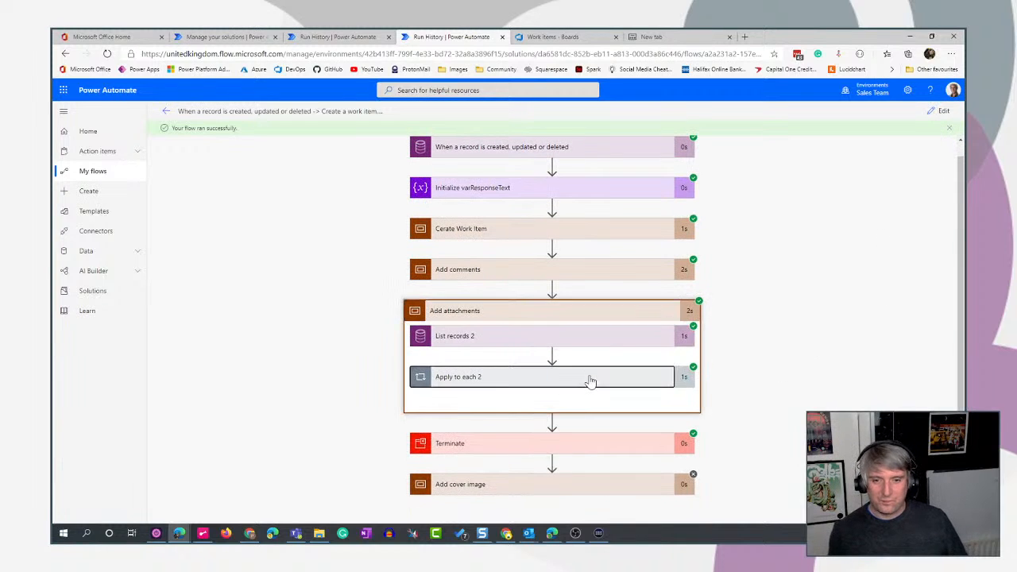
left_click(591, 383)
scroll(866, 336, "down", 2)
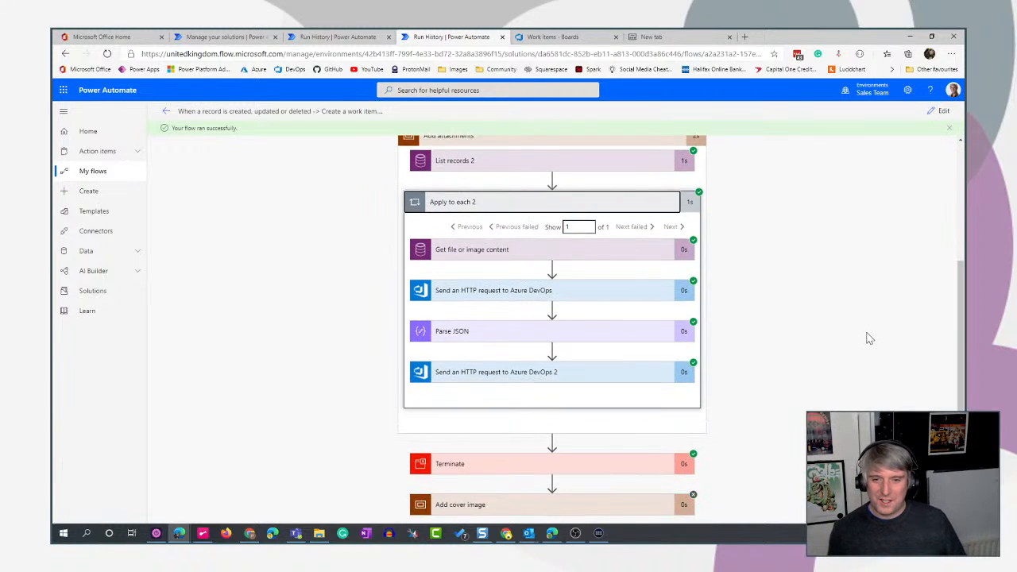
left_click(591, 380)
scroll(851, 315, "down", 3)
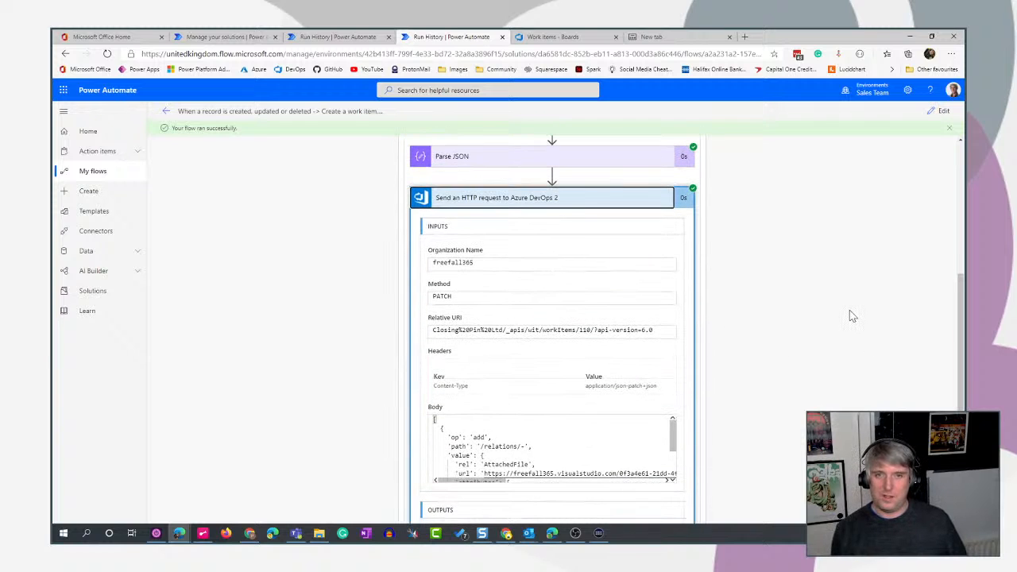
scroll(851, 316, "up", 3)
- Switch to the Azure DevOps work items list, reload it, and open the attachments of the newest user story
left_click(548, 37)
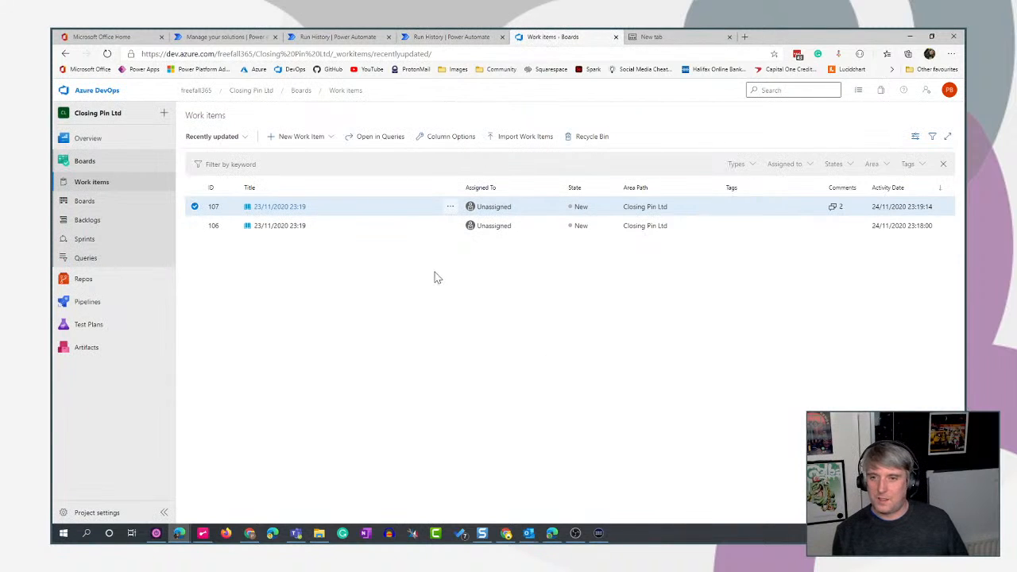
key("F5")
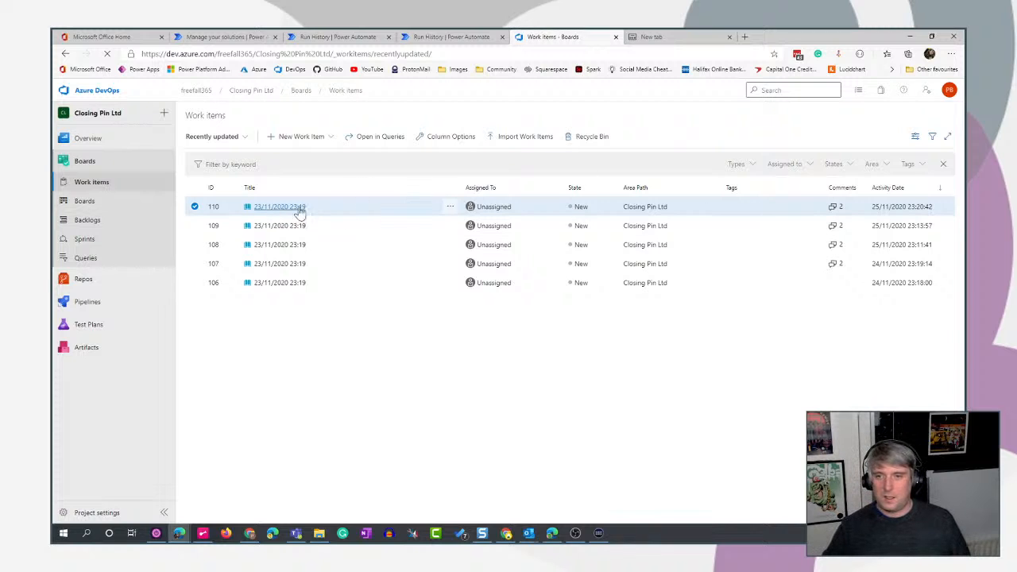
left_click(269, 212)
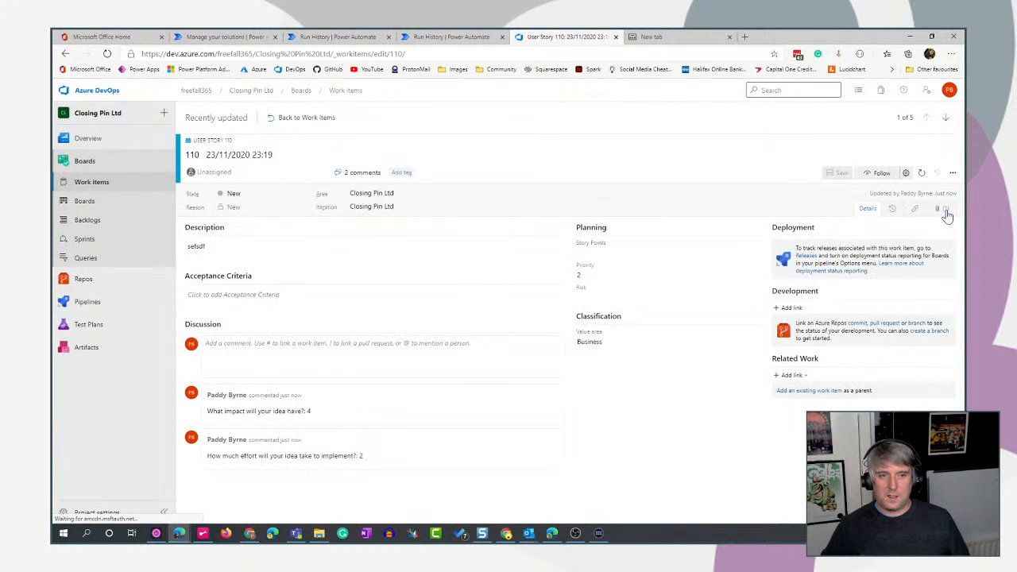
left_click(945, 209)
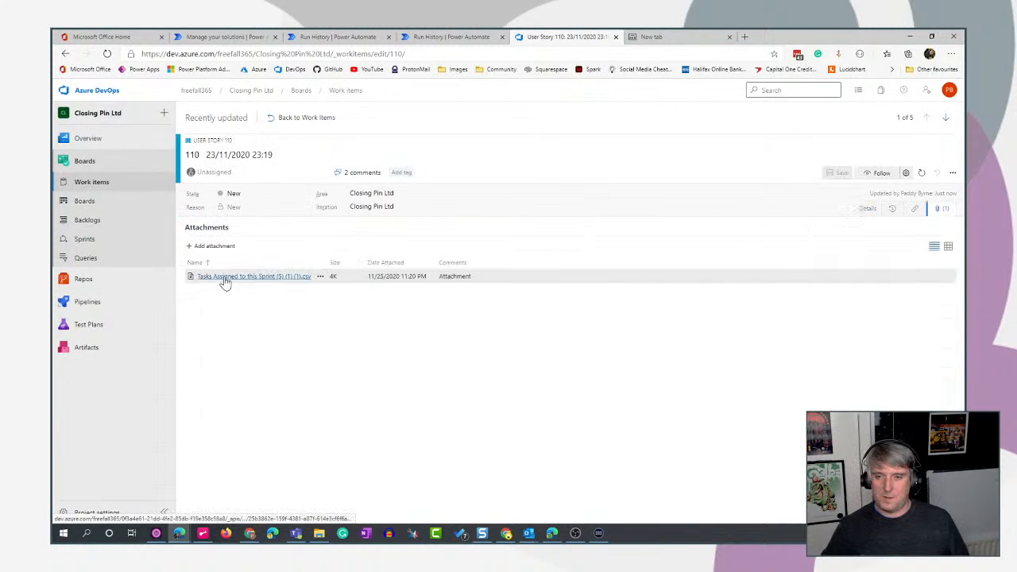
- Download the user story's CSV attachment, open it in Excel to check its contents, and close the workbook
left_click(225, 279)
left_click(516, 371)
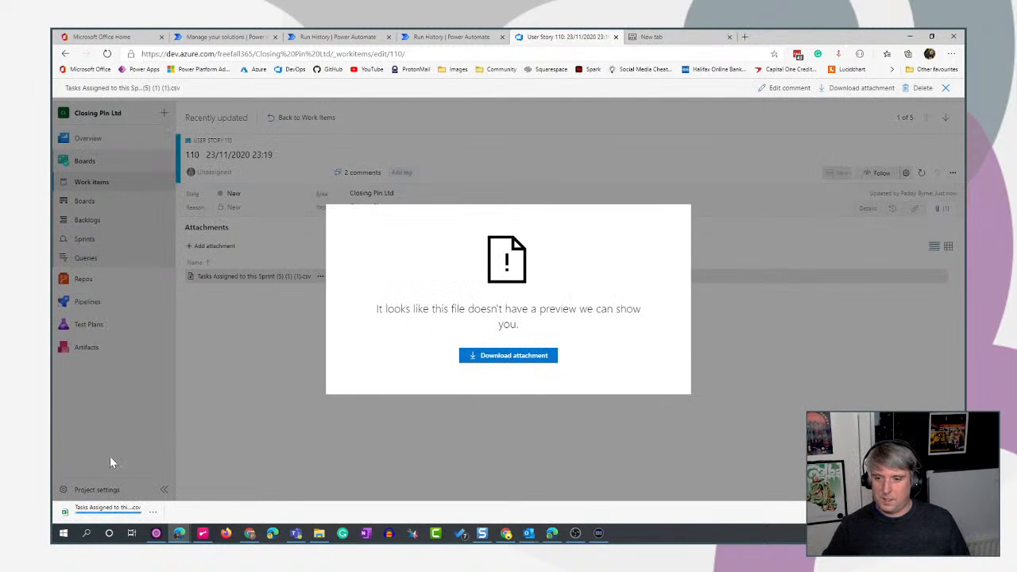
left_click(108, 510)
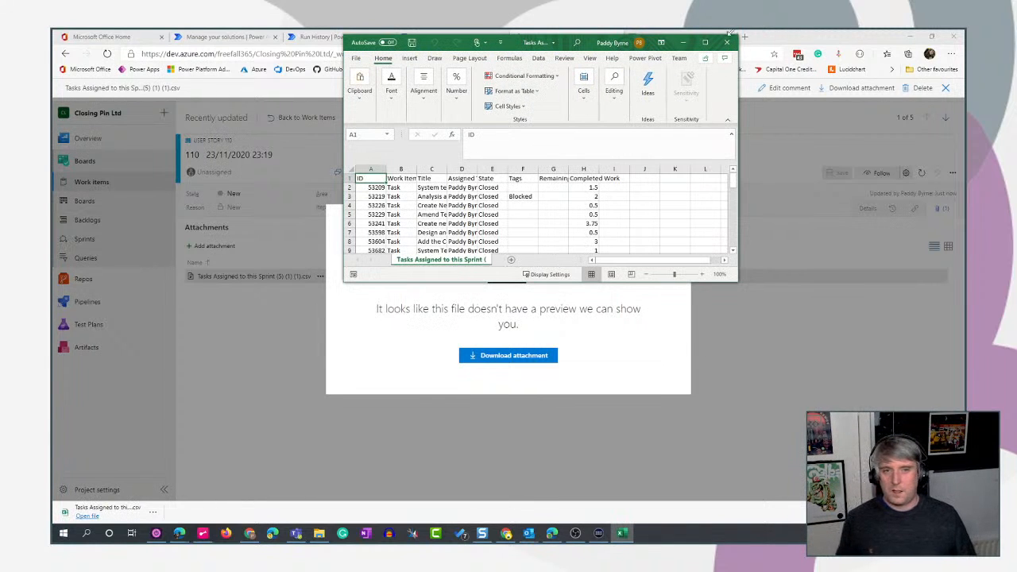
left_click(726, 41)
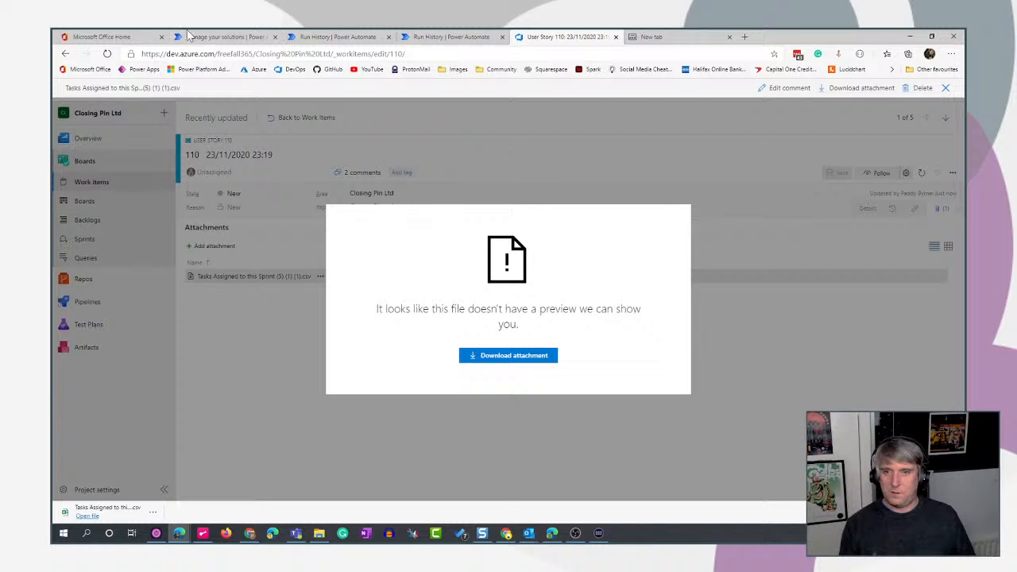
- Switch to Teams to view the original idea's cover image in Employee Ideas, and return to the browser
left_click(296, 534)
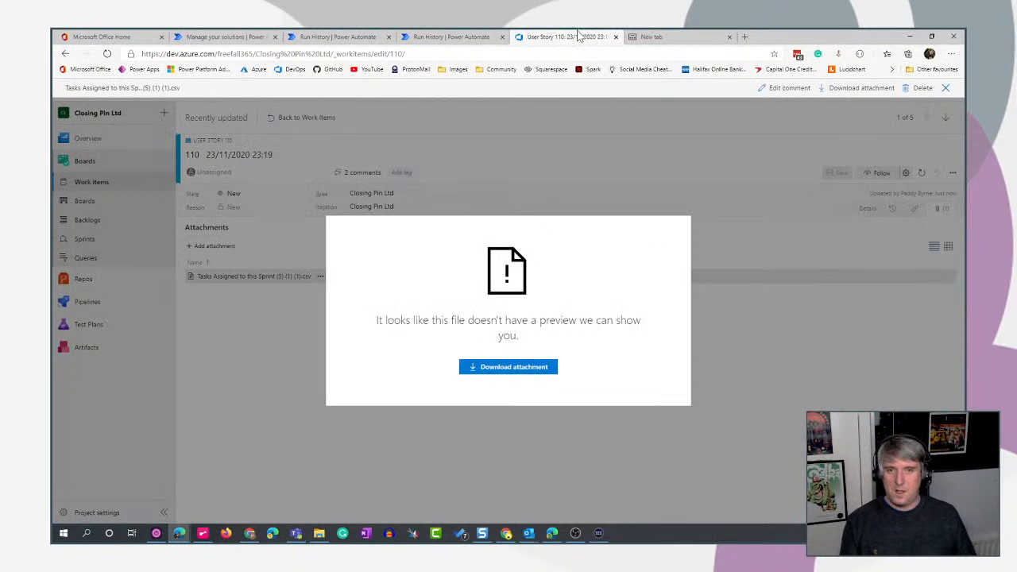
key("alt+Tab")
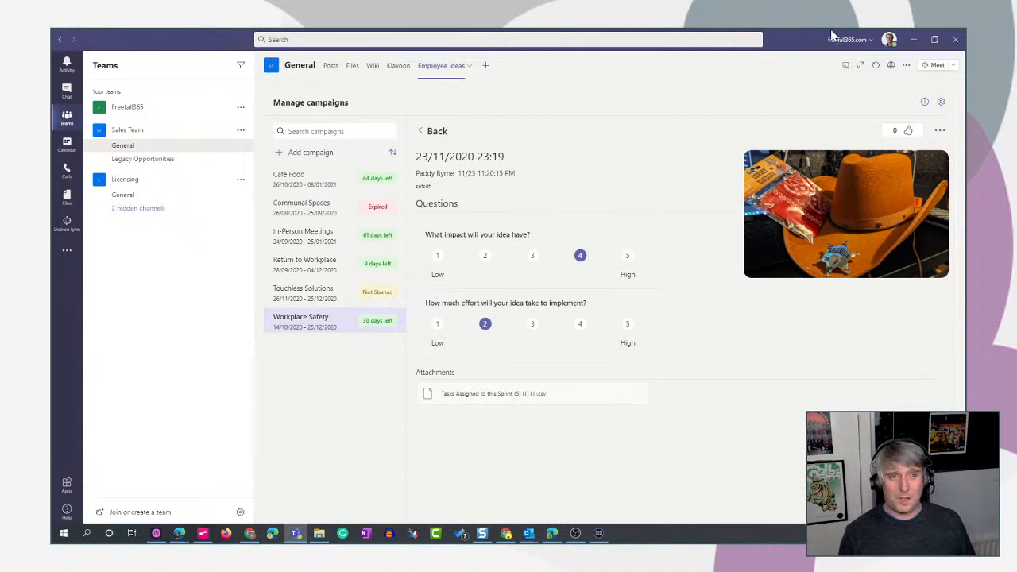
left_click(911, 40)
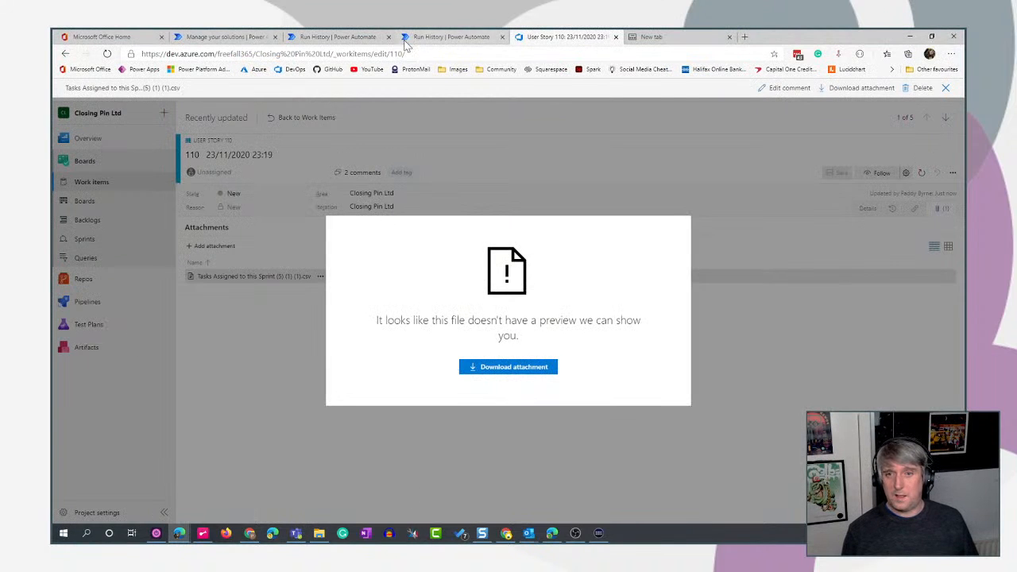
- Reopen the flow for editing, collapse the Add attachments scope, and move Terminate below Add cover image
left_click(457, 37)
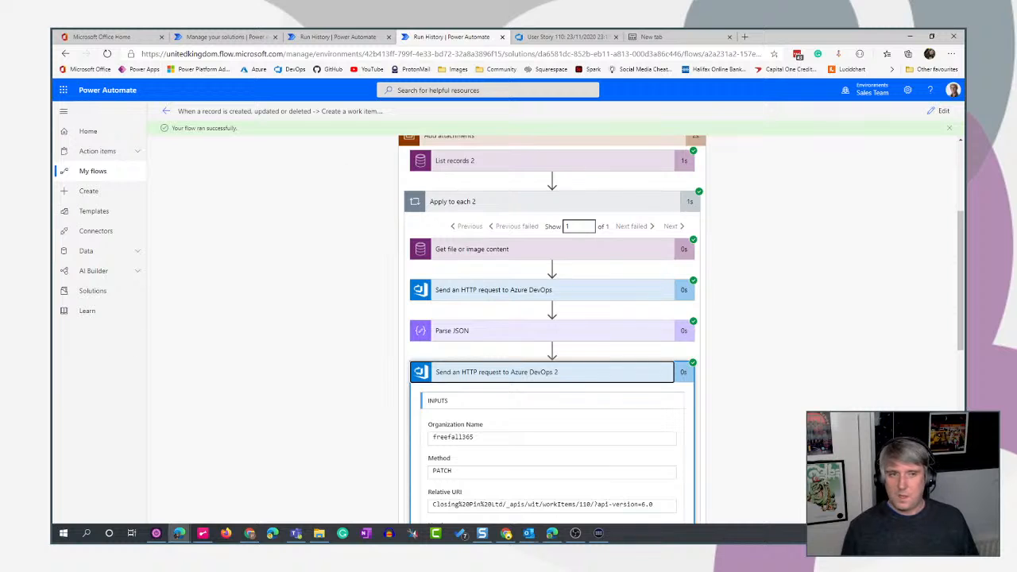
left_click(939, 110)
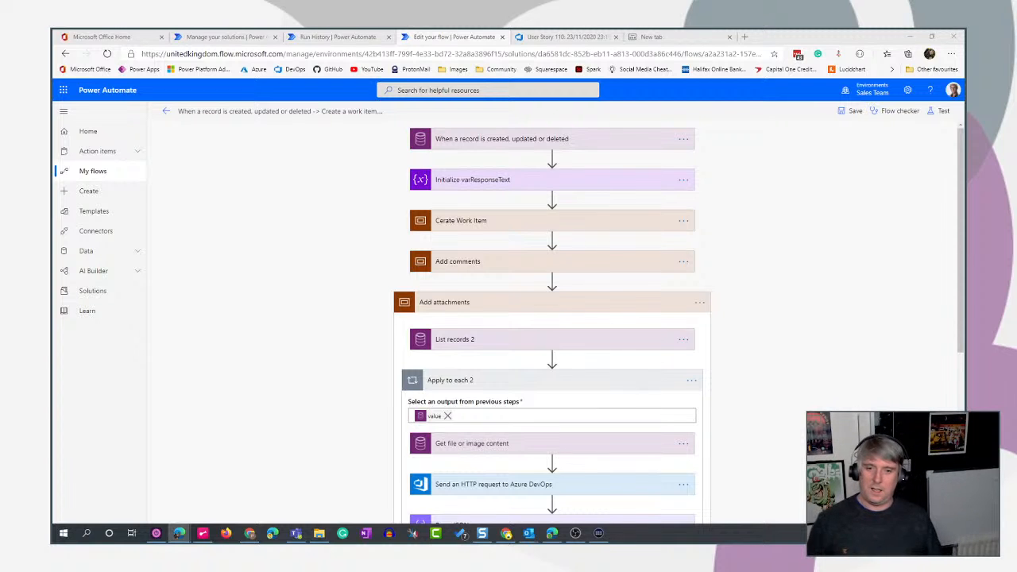
left_click(635, 307)
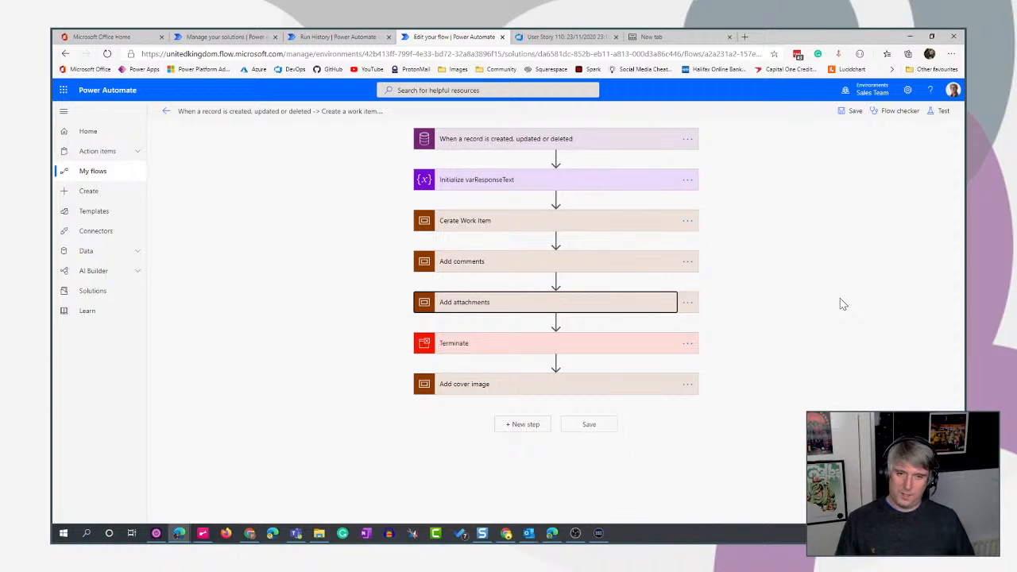
left_click_drag(577, 352, 556, 406)
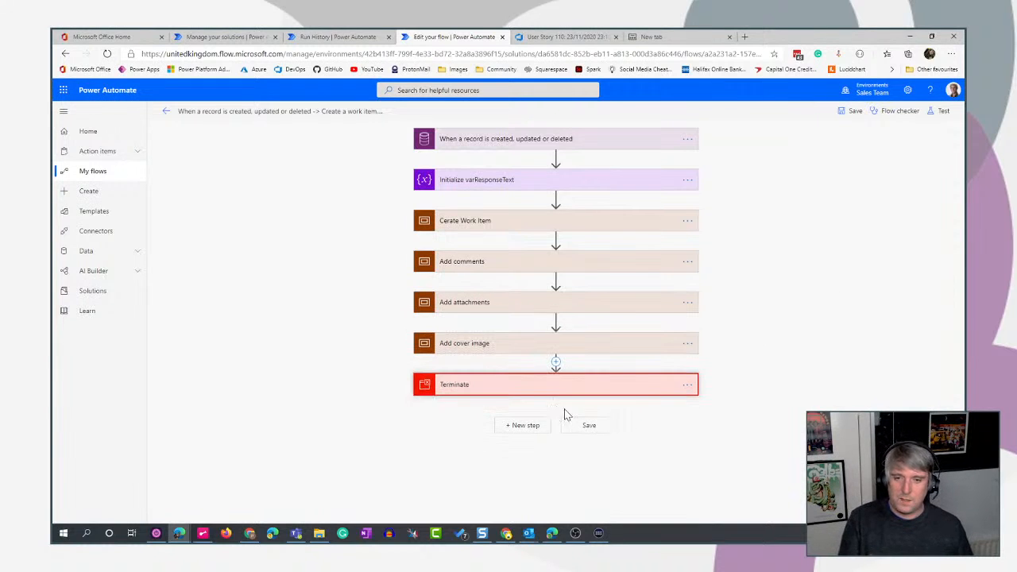
- Add a Common Data Service Get file or image content action inside the Add cover image scope
left_click(590, 346)
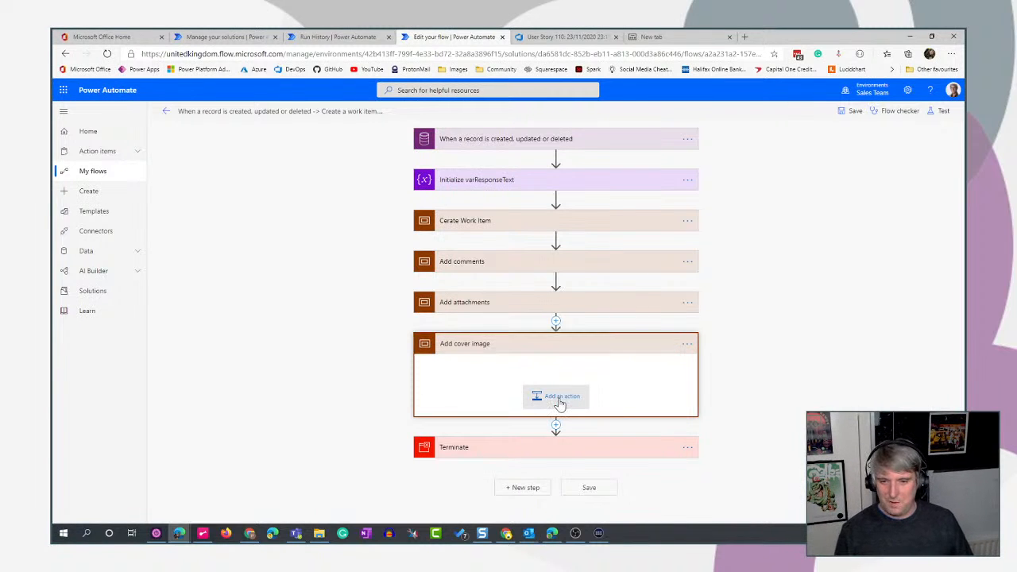
left_click(561, 401)
scroll(819, 330, "down", 3)
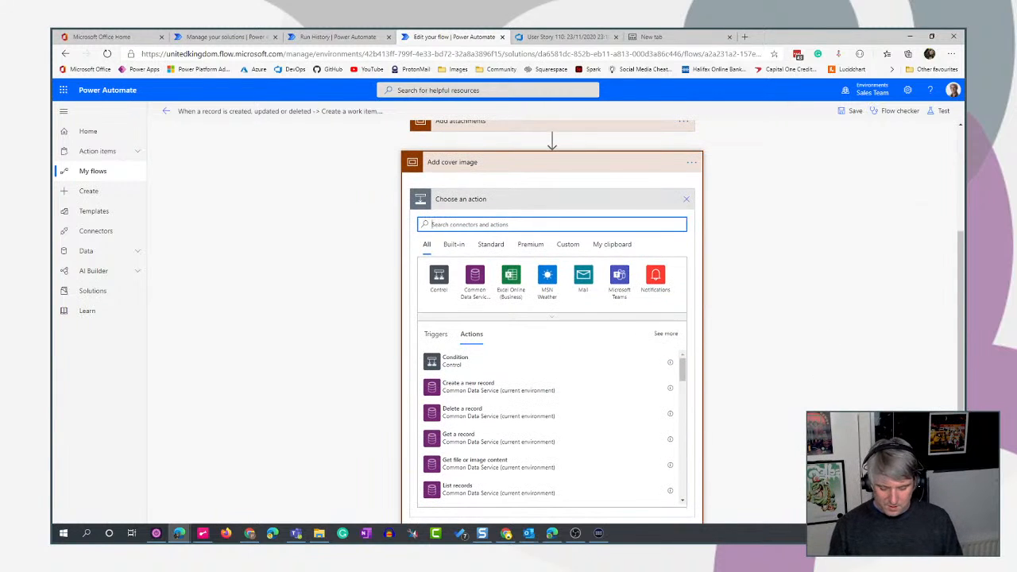
type("image")
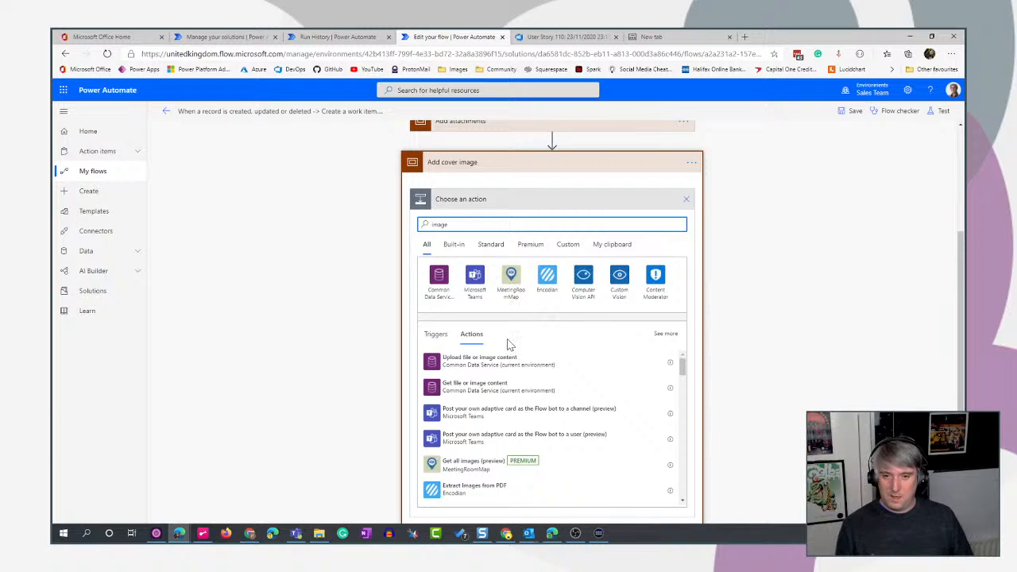
left_click(461, 390)
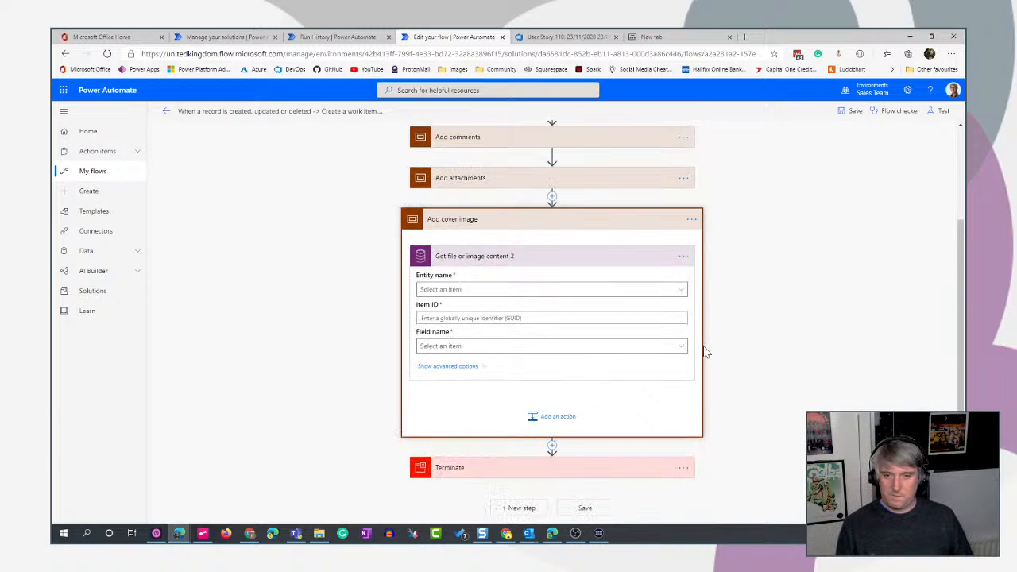
- Set the entity name of Get file or image content 2 to Employee Ideas
left_click(680, 291)
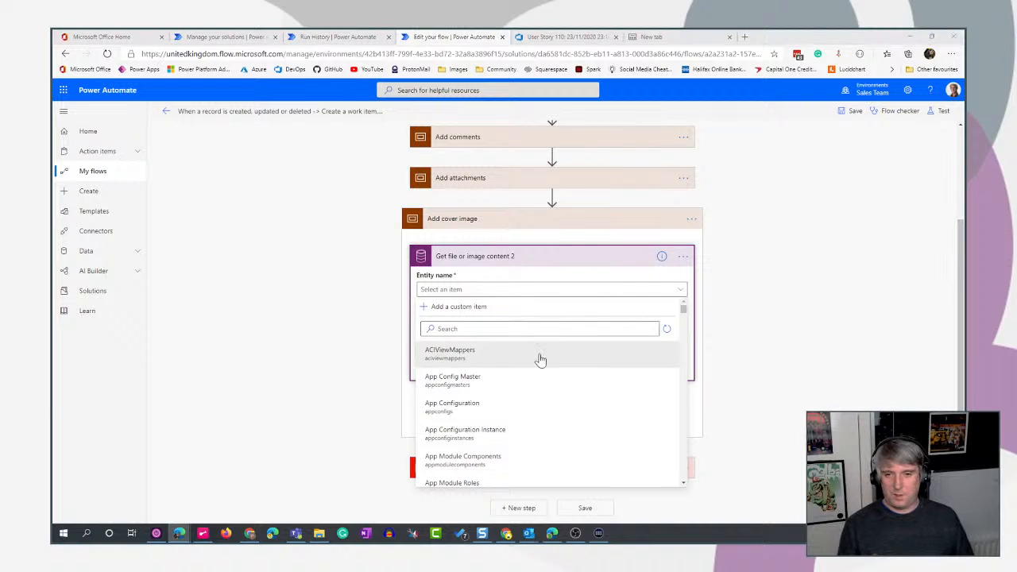
left_click(496, 329)
type("employ")
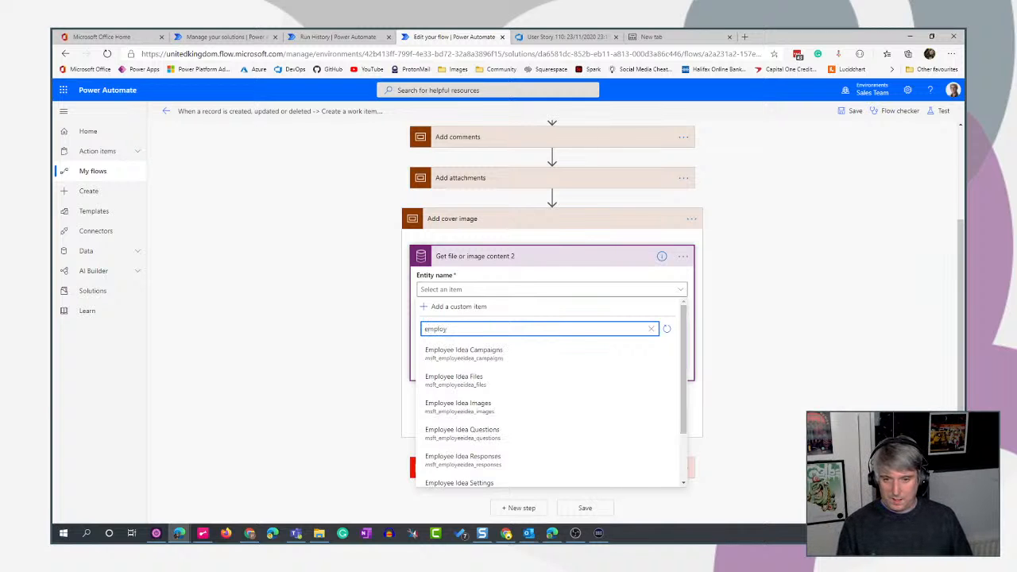
scroll(529, 402, "down", 3)
left_click(445, 454)
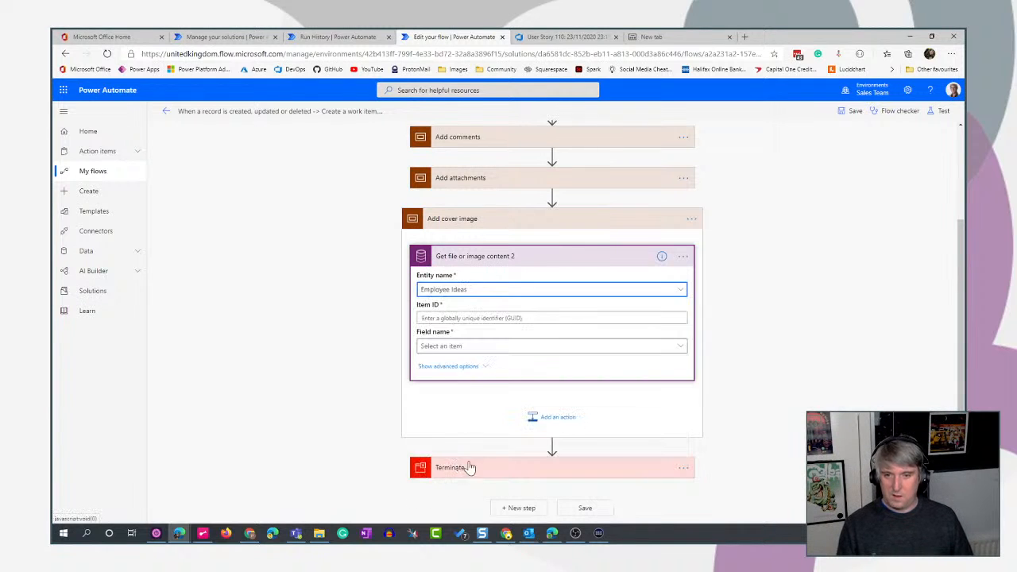
- Open the Employee Idea table's data in the Employee Ideas solution to examine its Cover Image column, and return to the flow editor
left_click(335, 36)
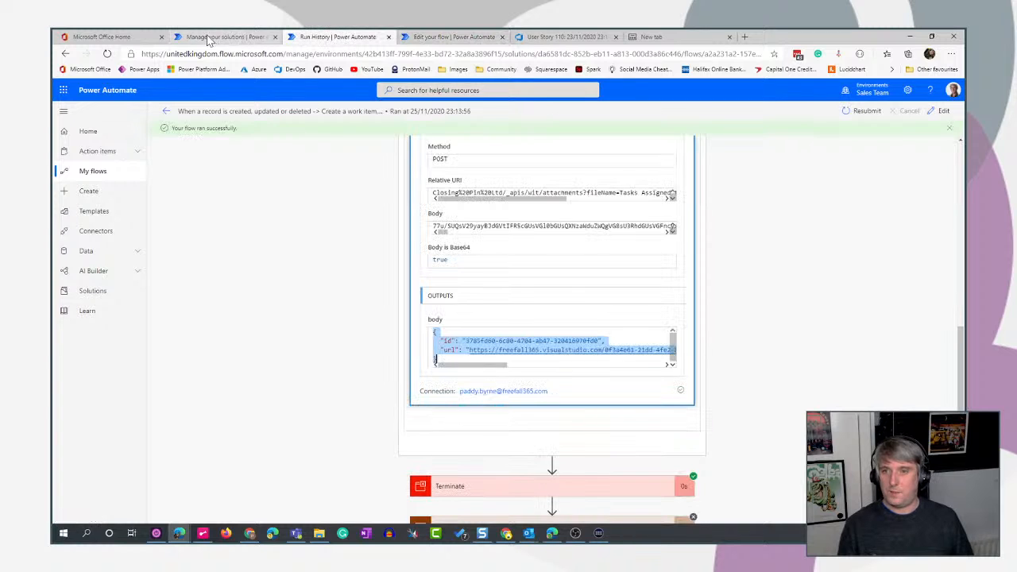
left_click(216, 36)
left_click(620, 342)
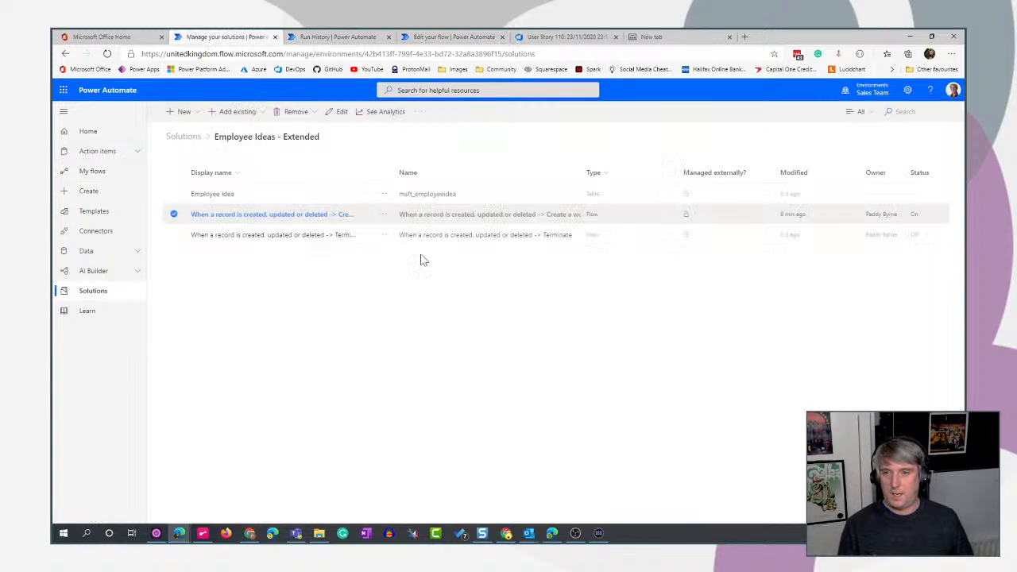
left_click(184, 137)
left_click(220, 216)
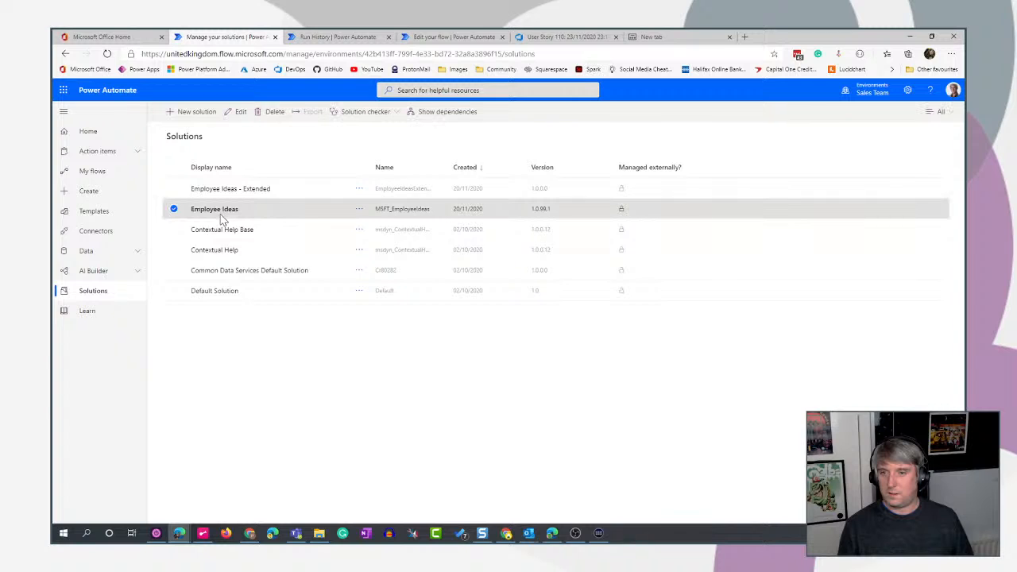
left_click(214, 210)
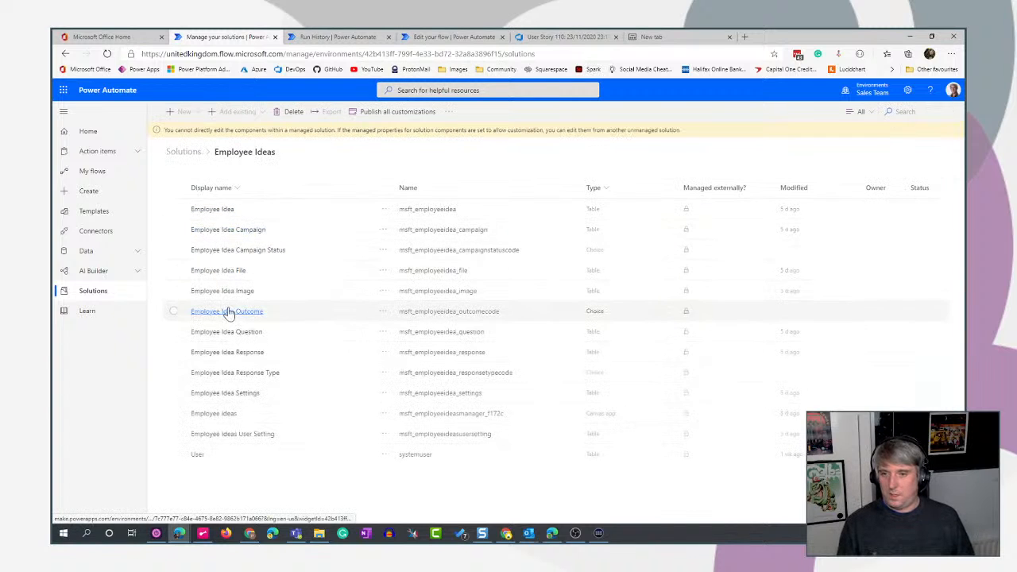
left_click(205, 214)
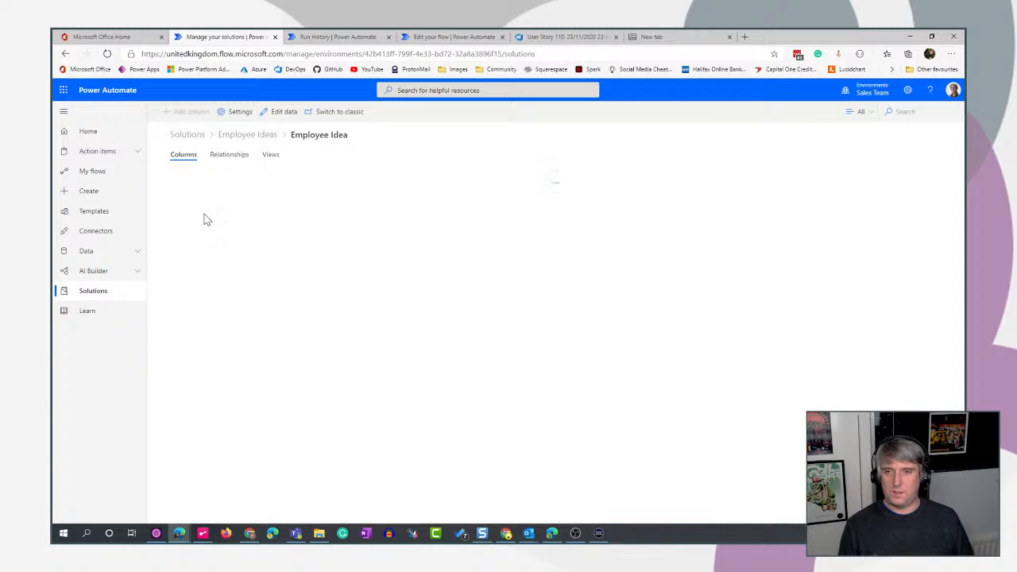
left_click(276, 112)
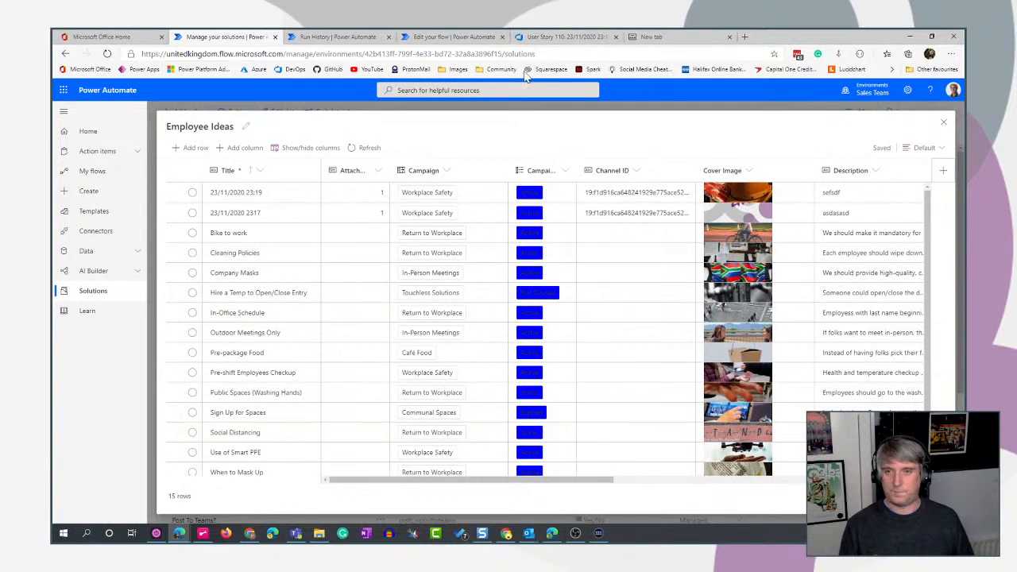
left_click(337, 37)
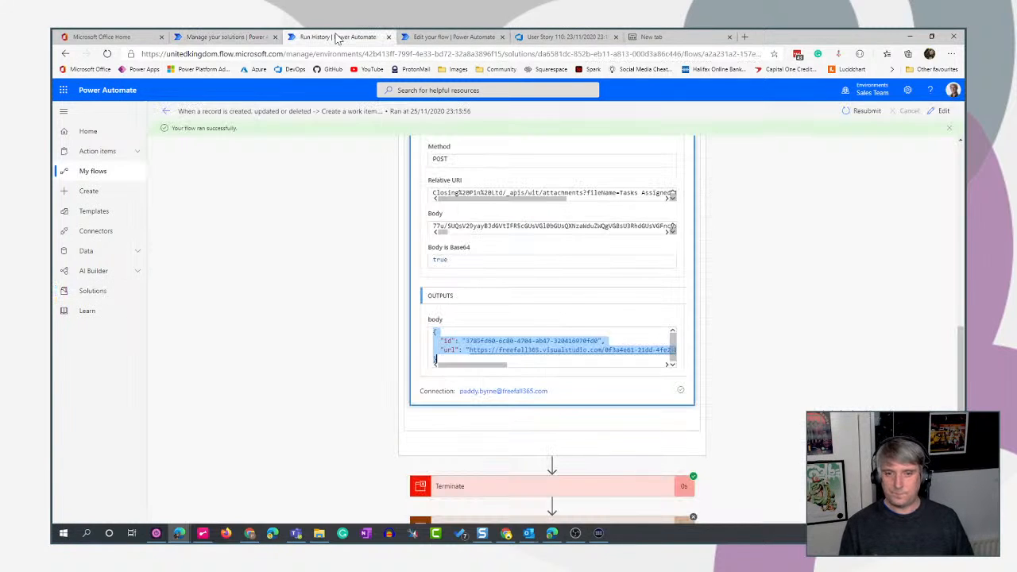
left_click(448, 37)
- Set the Item ID of Get file or image content 2 to the Employee Idea identifier and its field name to Cover Image
left_click(457, 319)
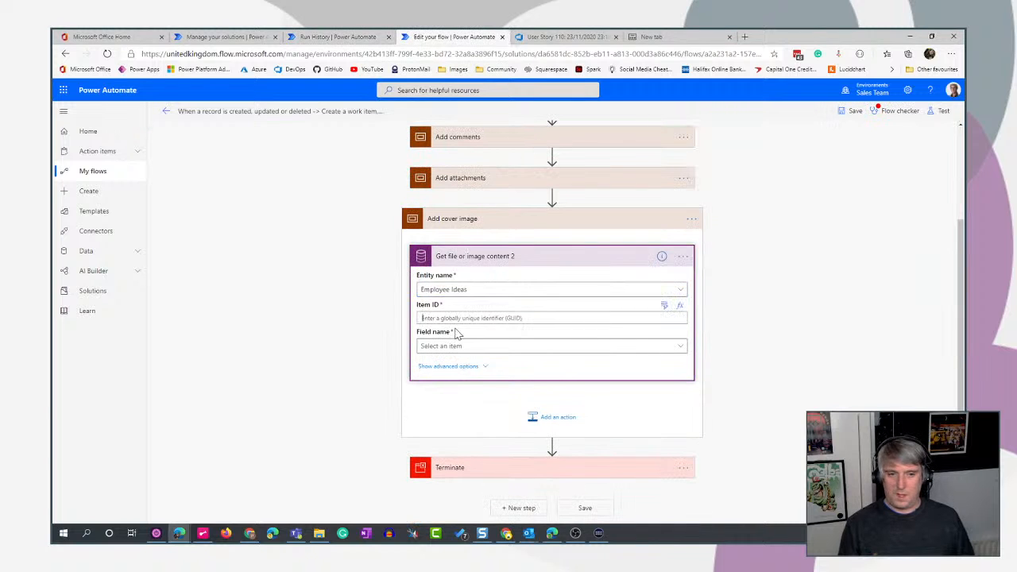
left_click(664, 306)
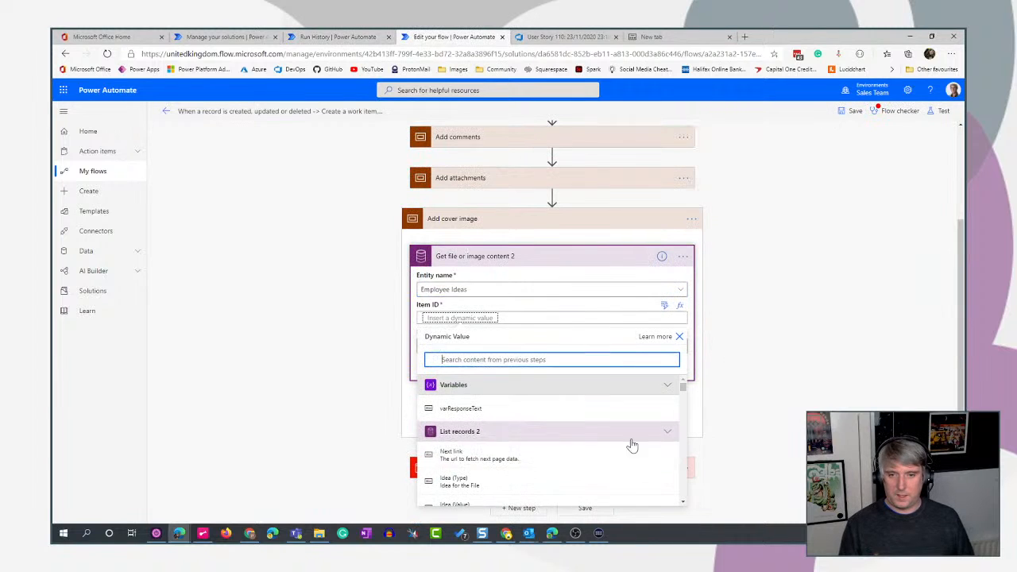
type("employ")
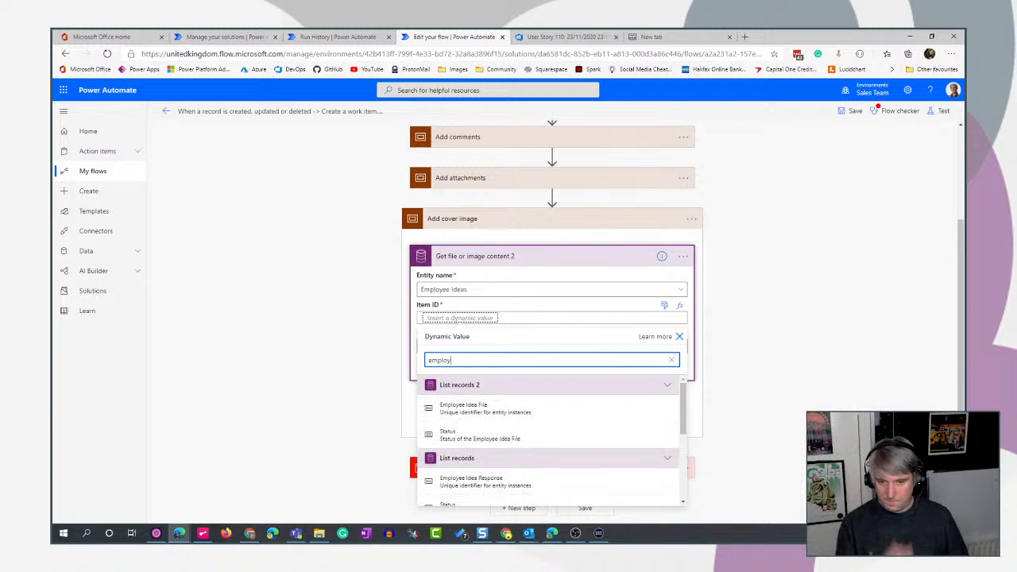
scroll(570, 459, "down", 6)
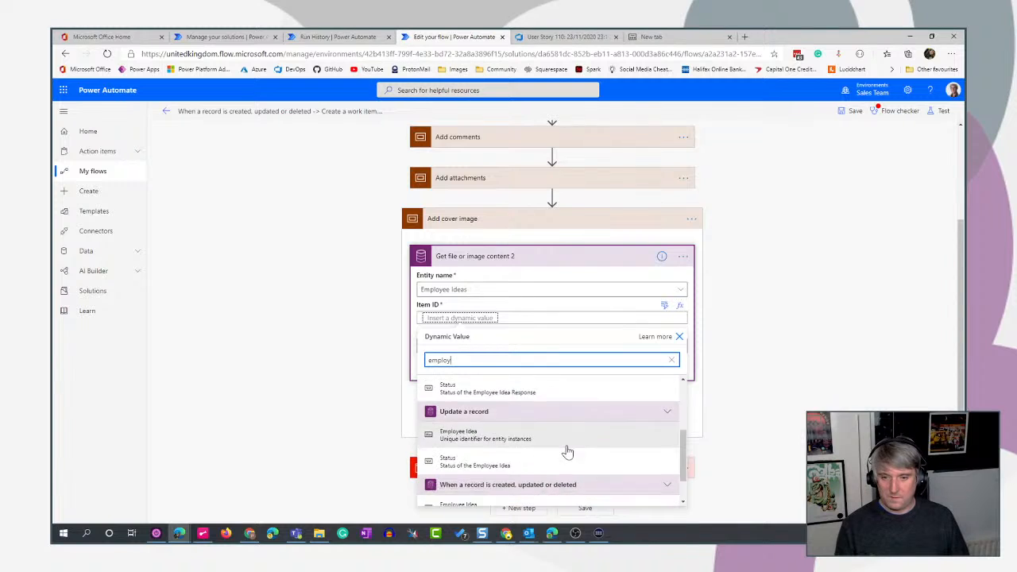
left_click(465, 468)
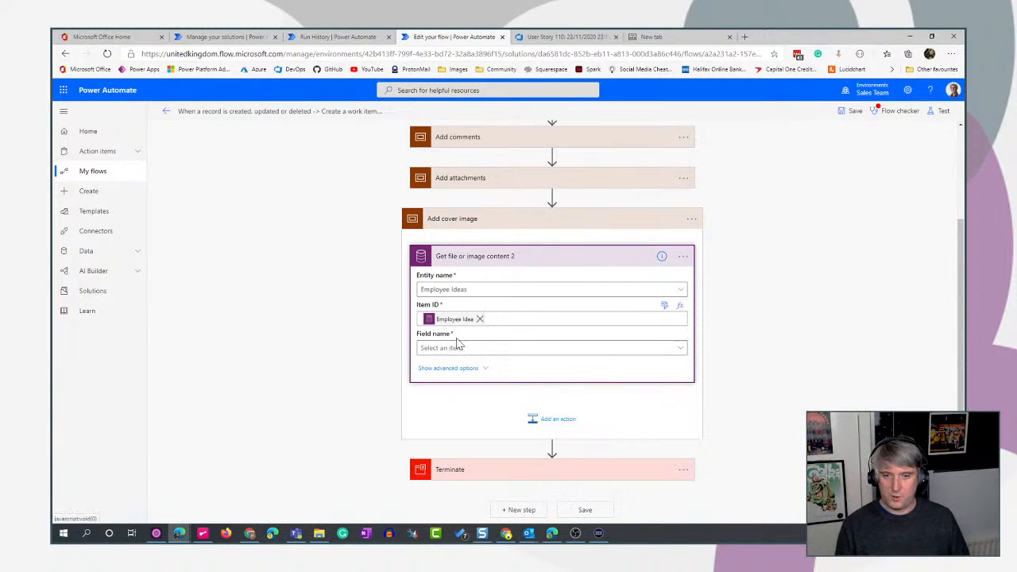
left_click(480, 353)
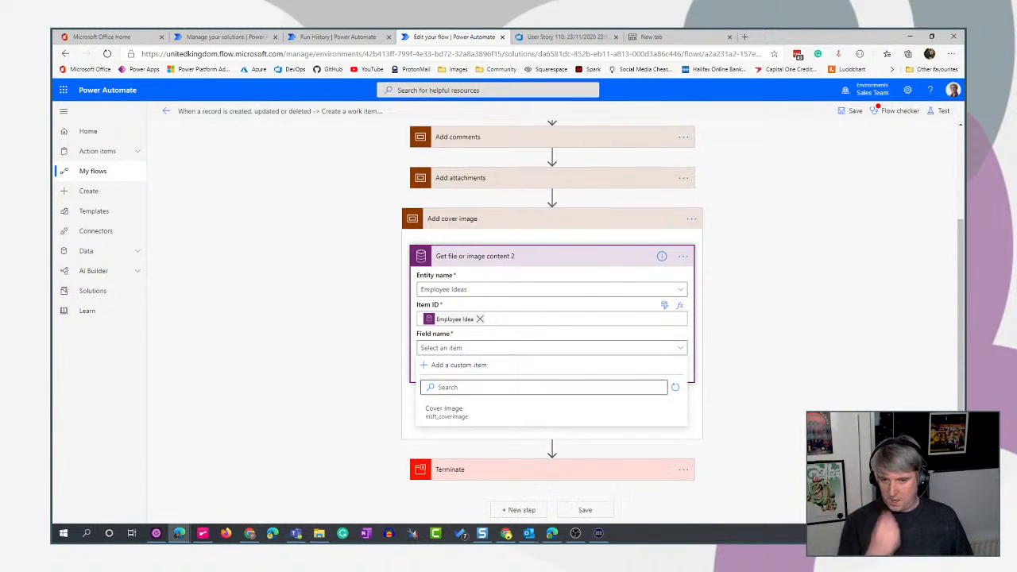
left_click(463, 412)
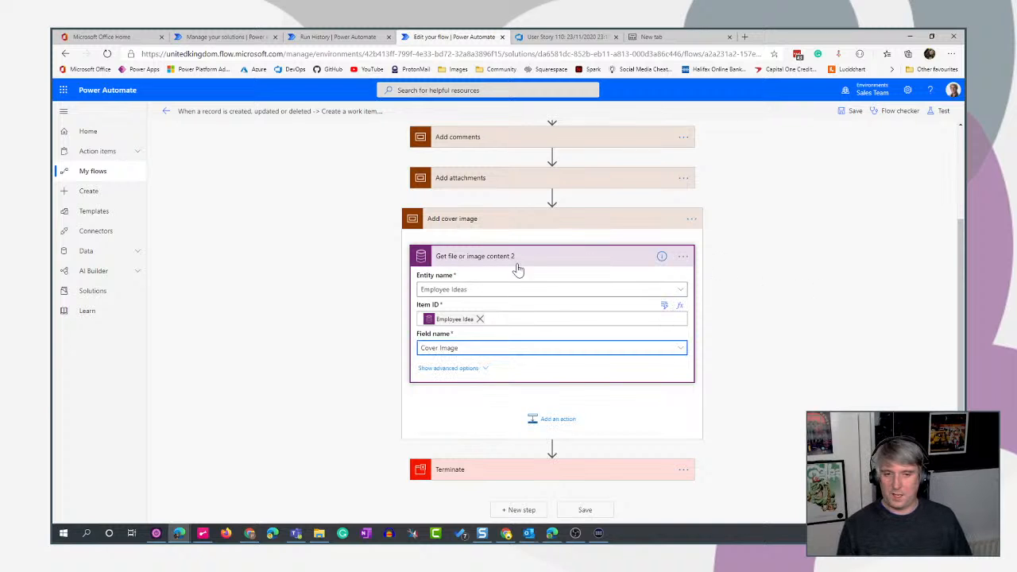
left_click(564, 262)
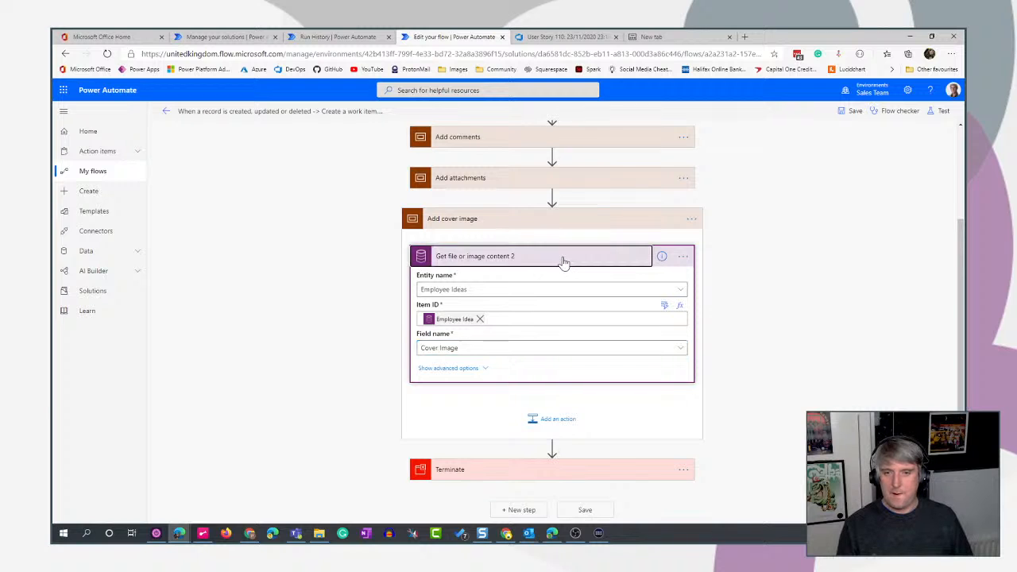
- Add a Send an HTTP request to Azure DevOps action below Get file or image content 2 in the Add cover image scope
left_click(558, 419)
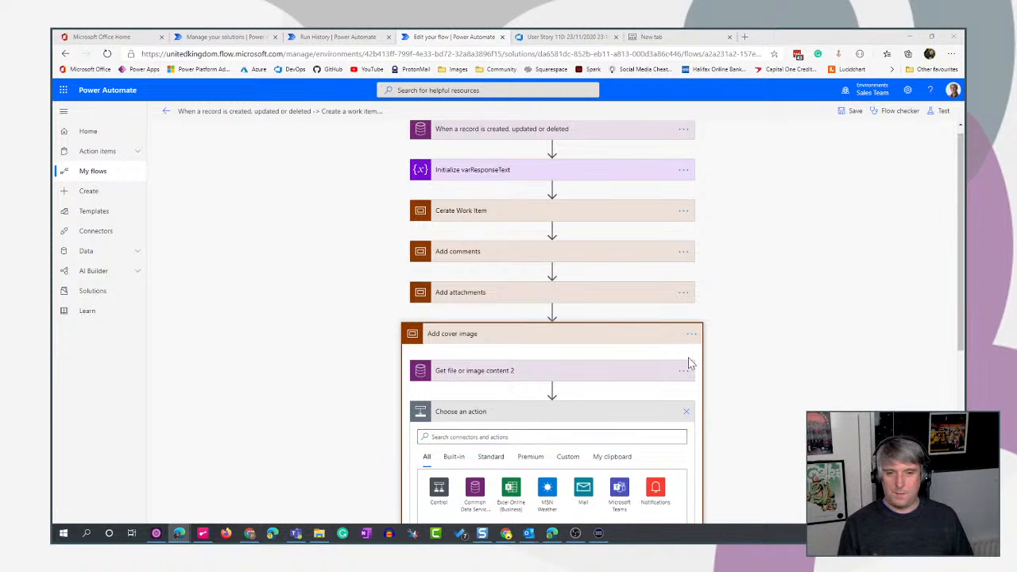
scroll(840, 317, "down", 3)
left_click(491, 196)
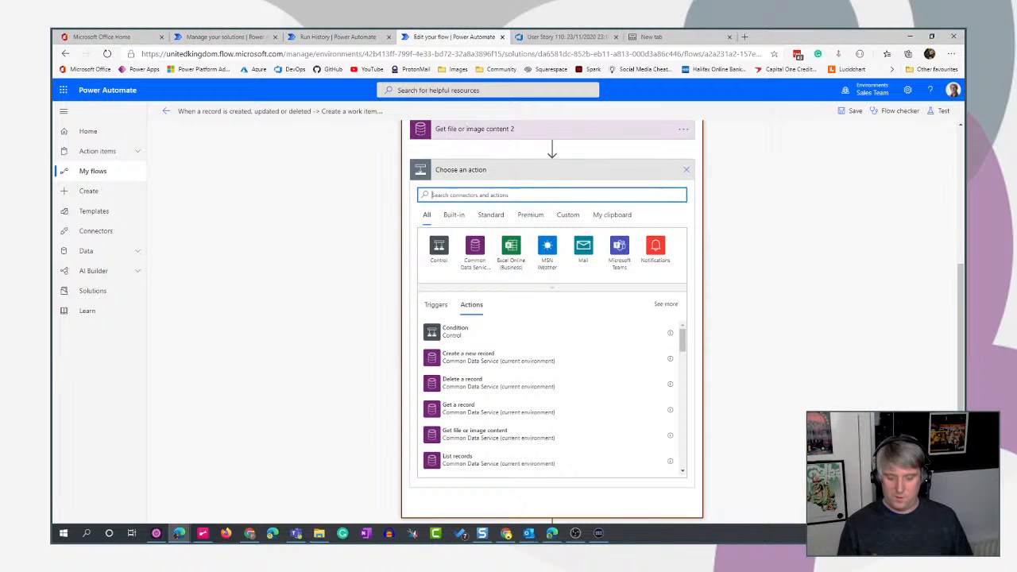
type("dev")
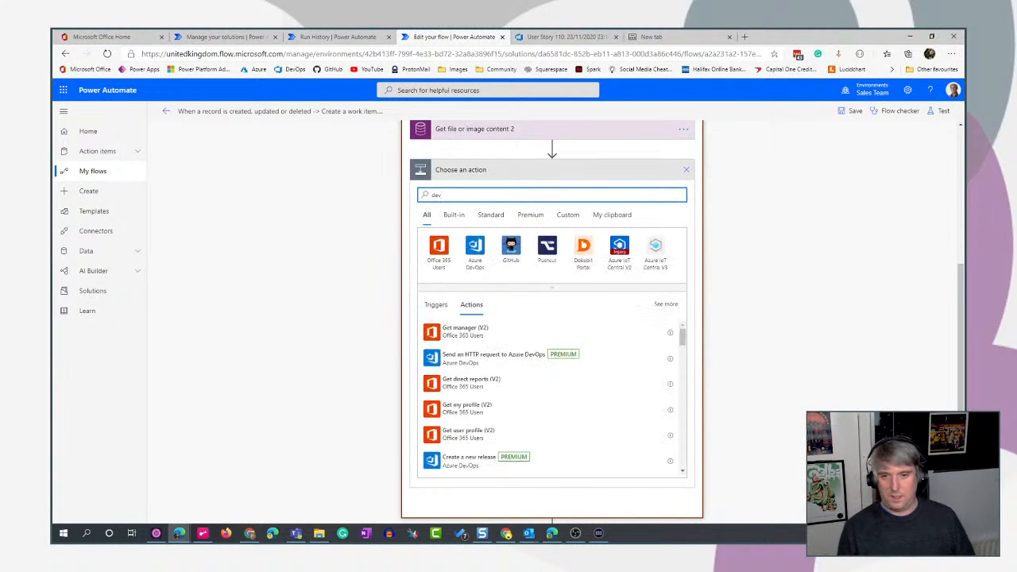
left_click(461, 356)
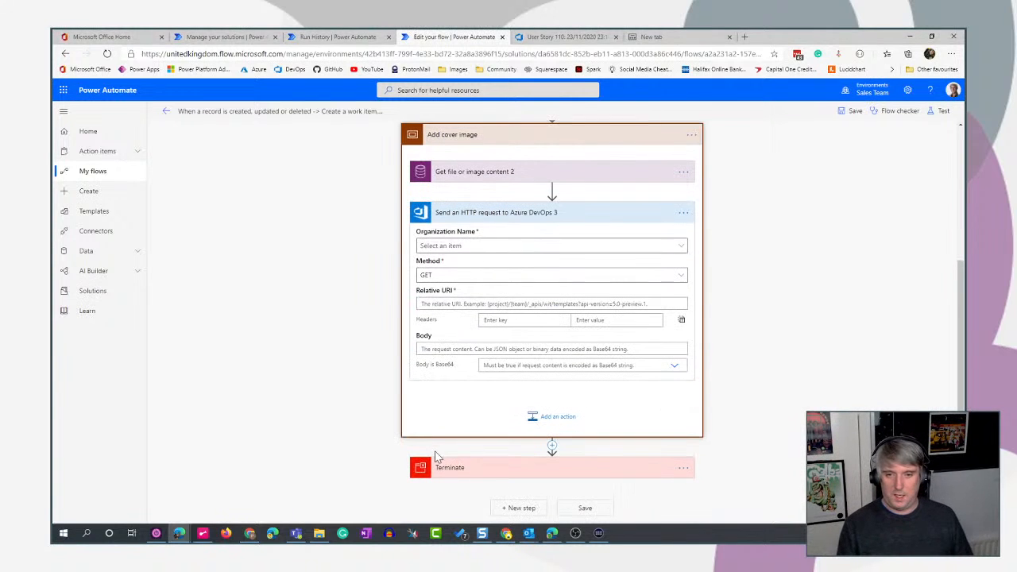
- Set the request's organization to freefall365 and its relative URI to Closing%20Pin%20Ltd/_apis/wit/attachments?fileName=coverImage.png&api-version=6.0
left_click(491, 248)
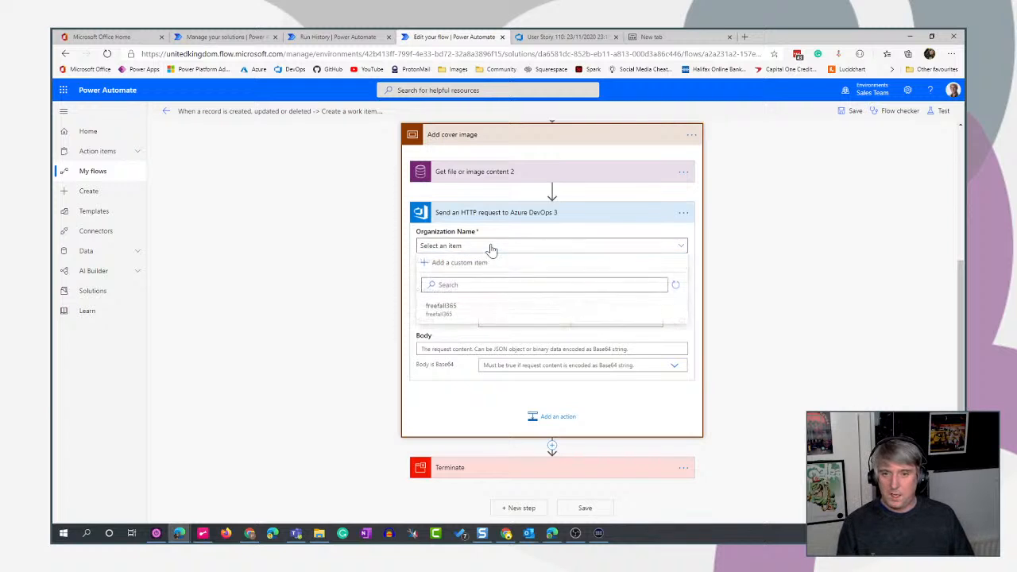
left_click(480, 306)
left_click(480, 305)
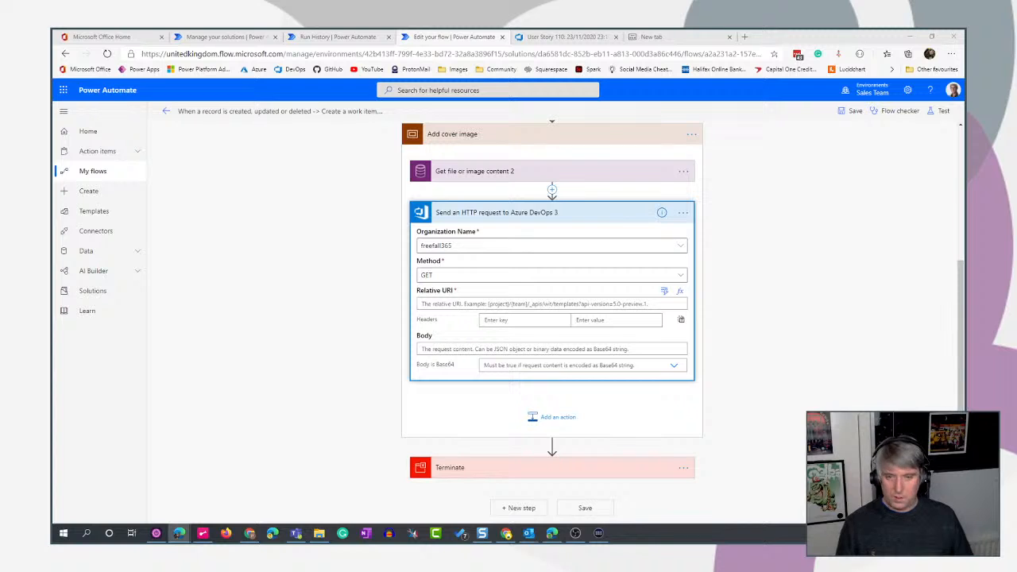
left_click(506, 303)
type("Closing%20Pin%20Ltd/_apis/wit/attachments?fileName=coverImage.png&api-version=6.0")
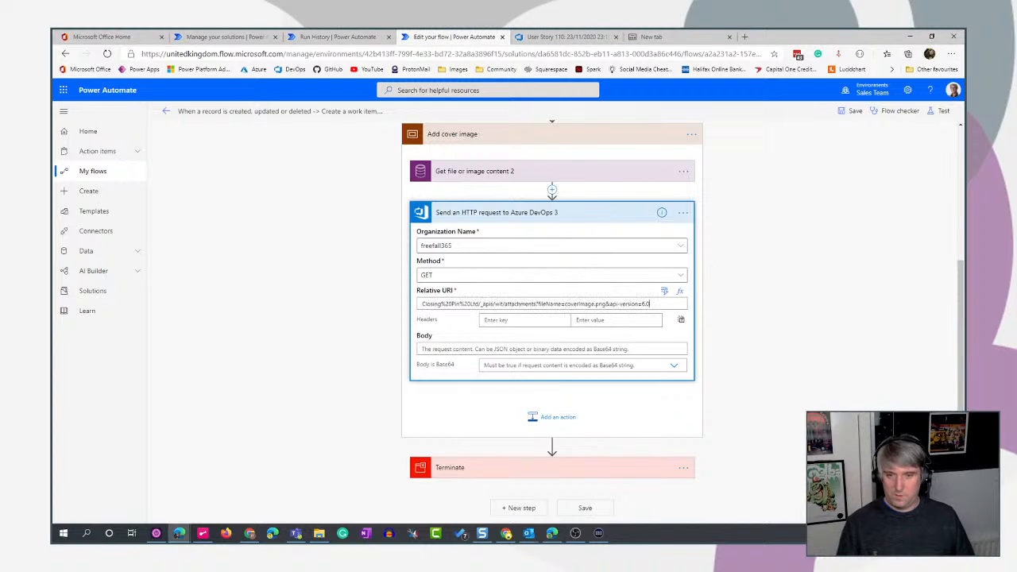
left_click(510, 321)
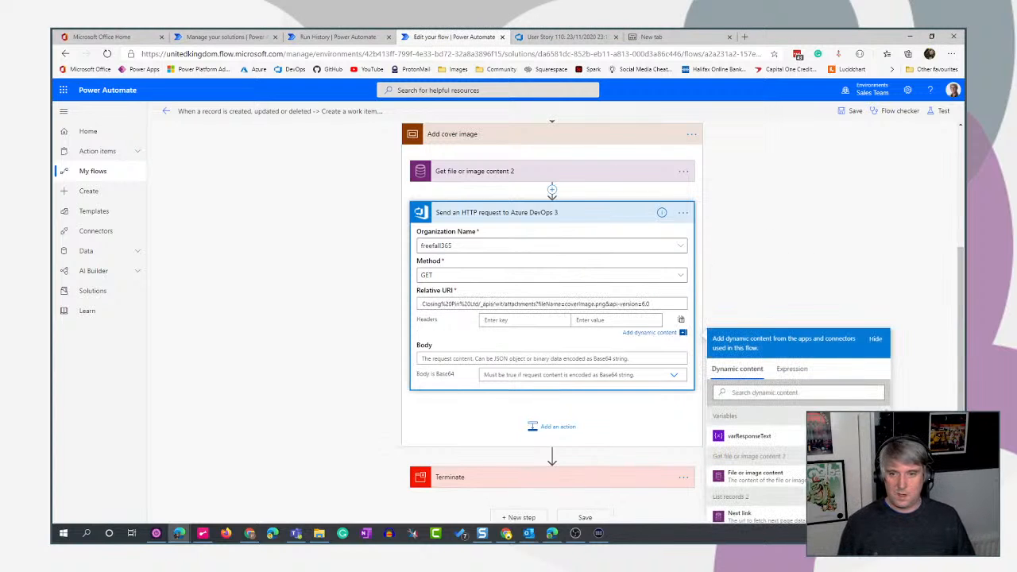
left_click(446, 357)
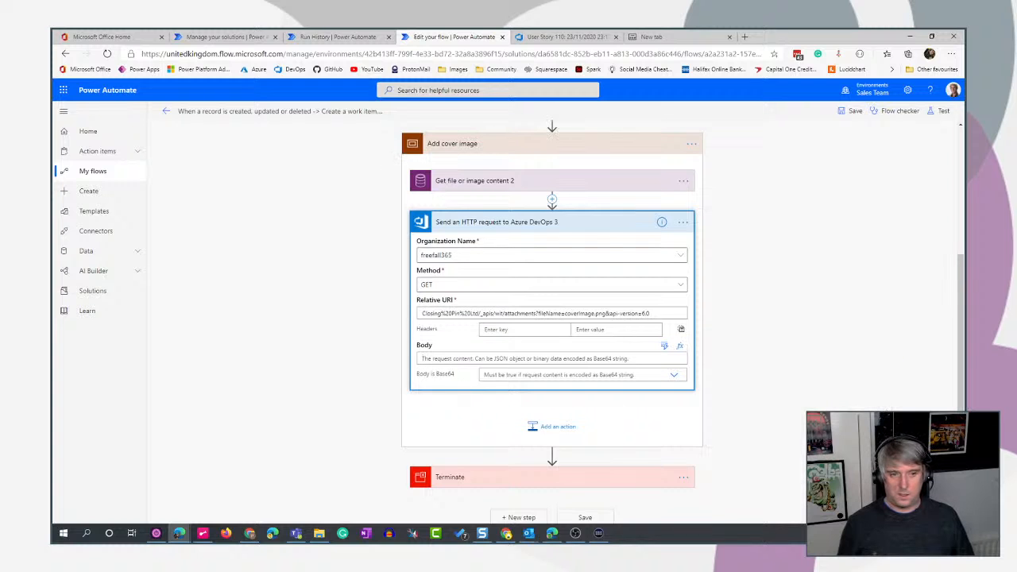
left_click(664, 345)
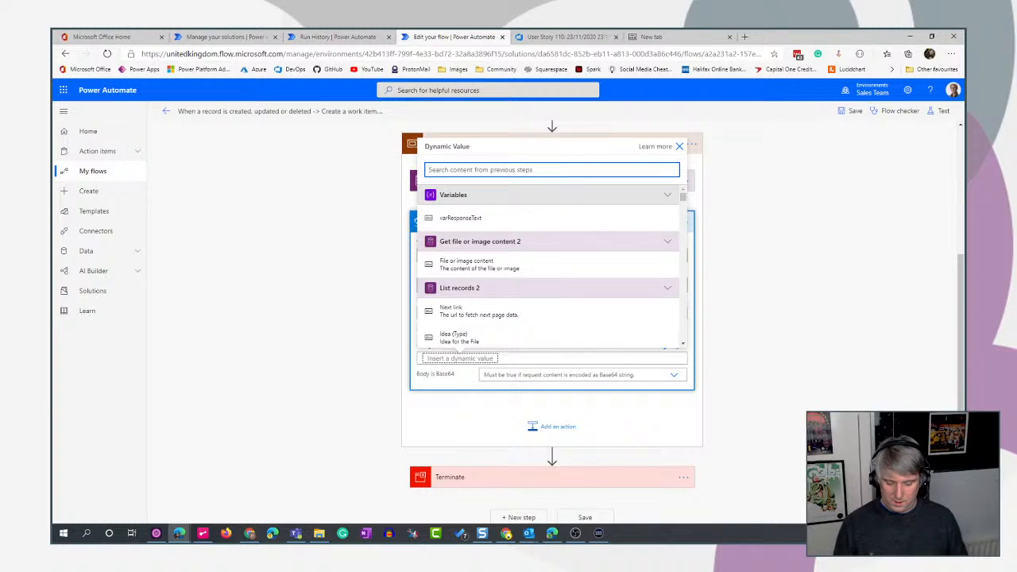
type("base")
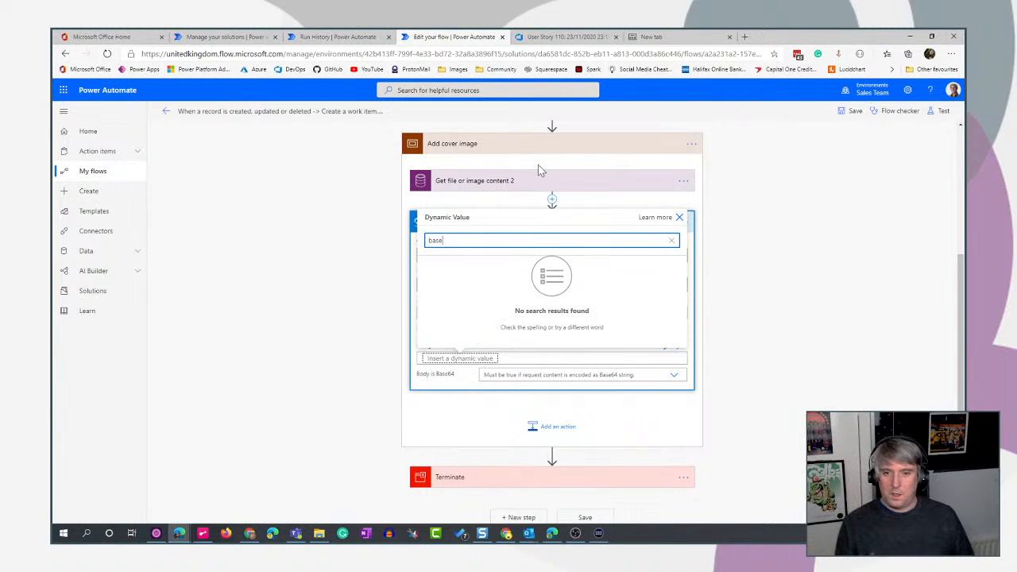
key("BackSpace")
key("BackSpace")
key("BackSpace")
key("BackSpace")
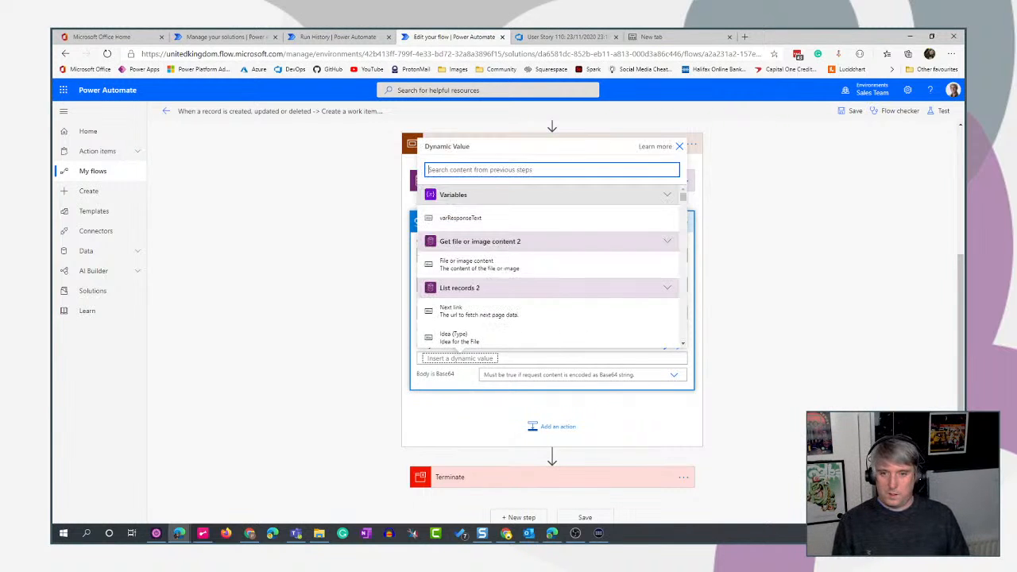
left_click(679, 147)
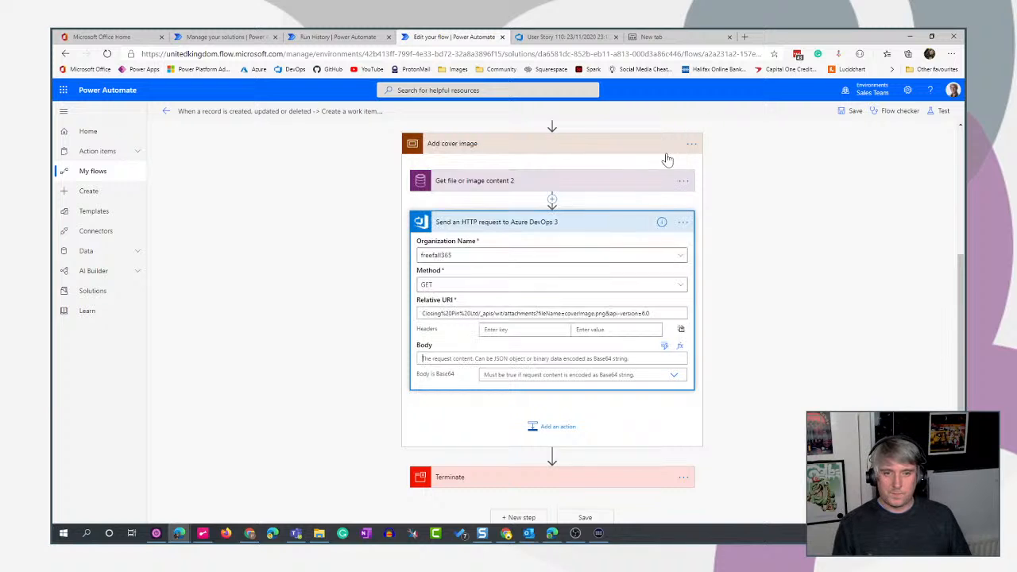
- Enter the request's Body expression base64(outputs('Get_file_or_image_content_2')?['body']) and collapse the Add cover image scope
left_click(682, 349)
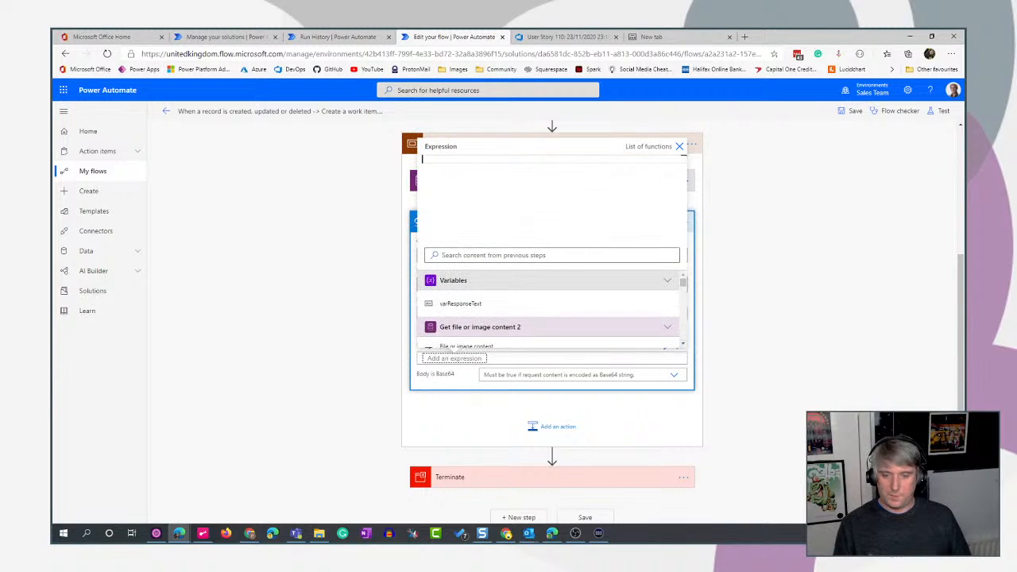
type("base")
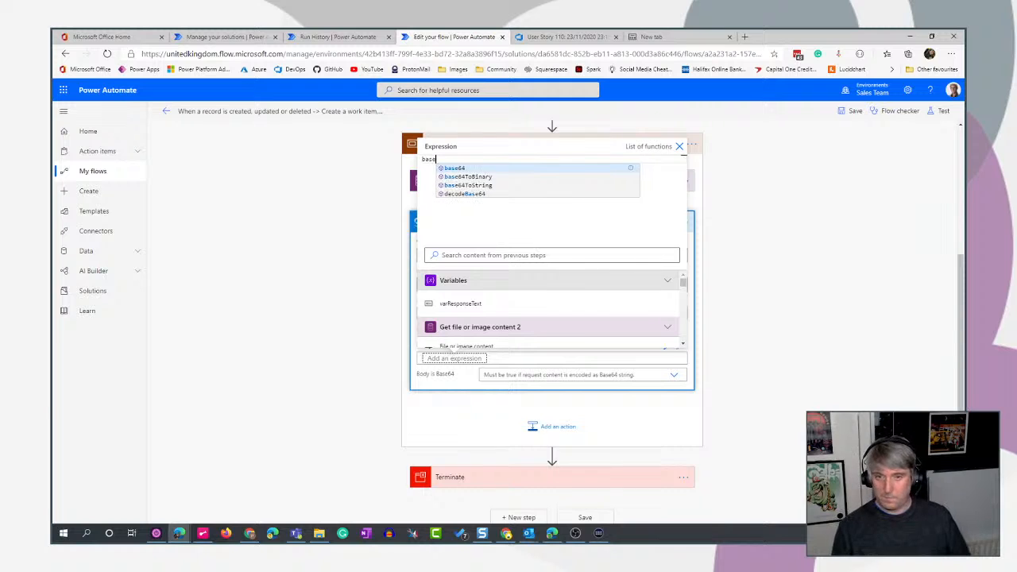
type("64(")
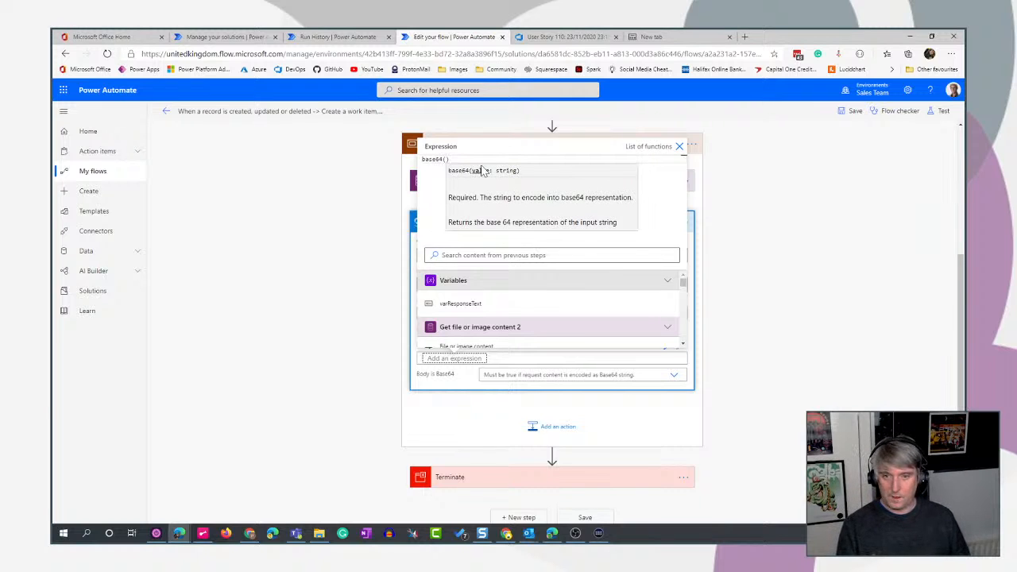
scroll(556, 326, "down", 1)
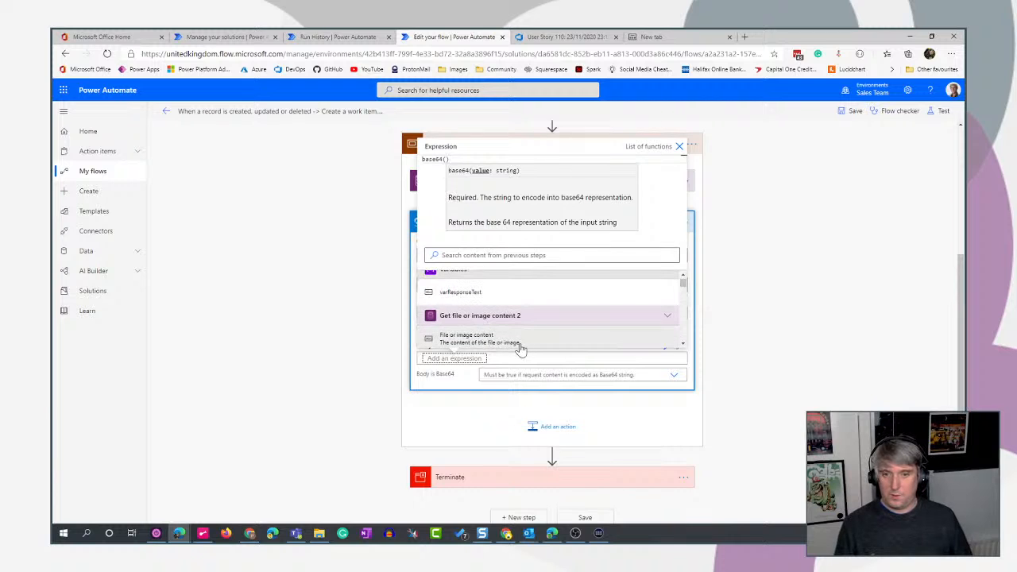
left_click(503, 338)
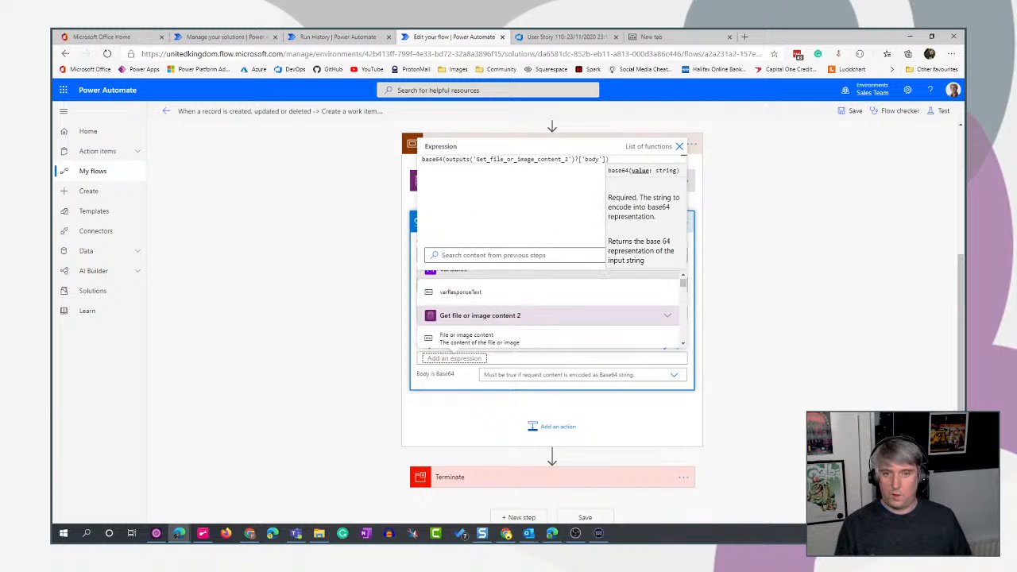
left_click(610, 160)
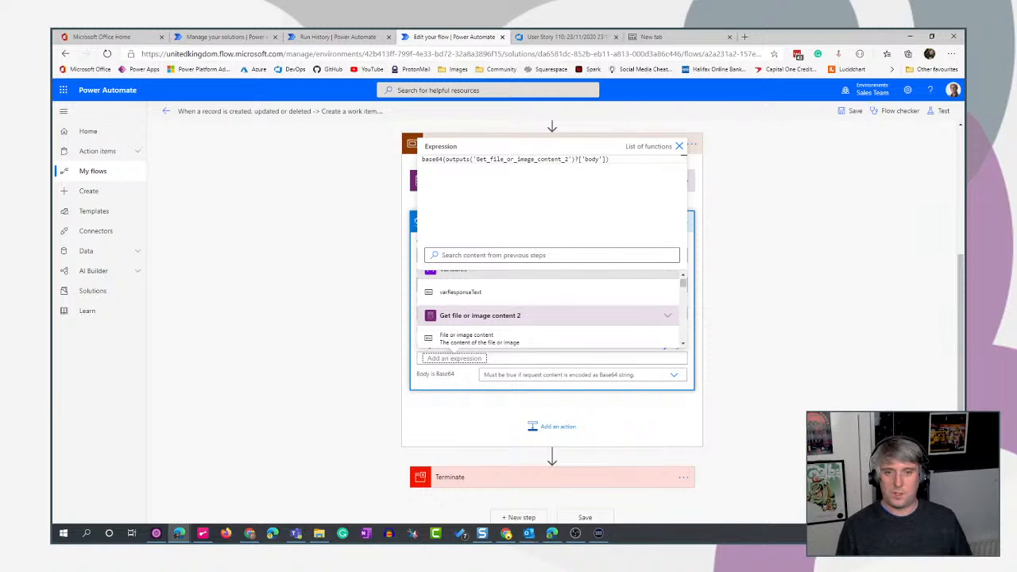
left_click(679, 149)
left_click(681, 154)
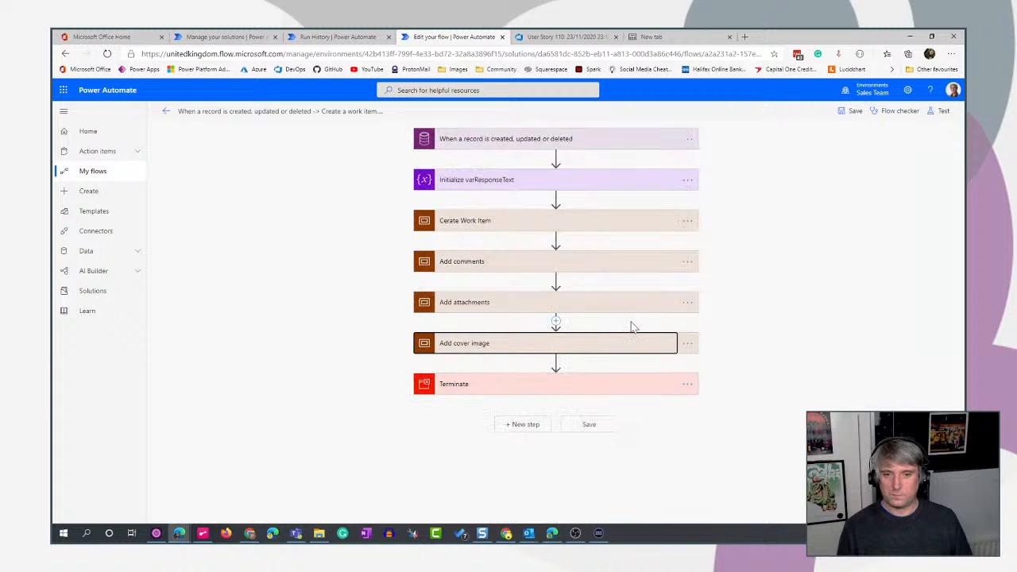
- Set Body is Base64 to Yes in Send an HTTP request to Azure DevOps 3 within the Add cover image scope, and collapse the action
left_click(624, 348)
scroll(803, 278, "down", 3)
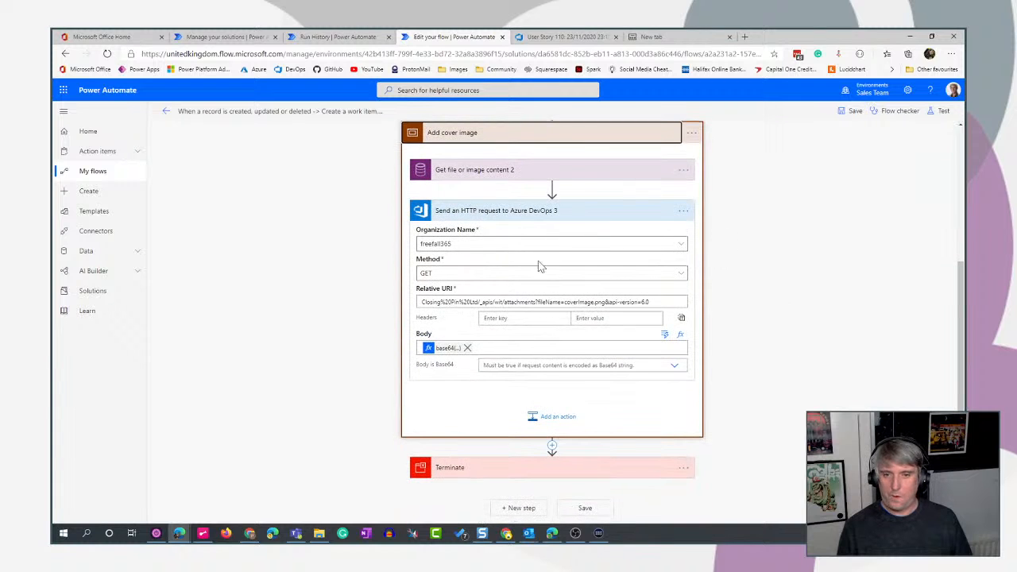
left_click(610, 216)
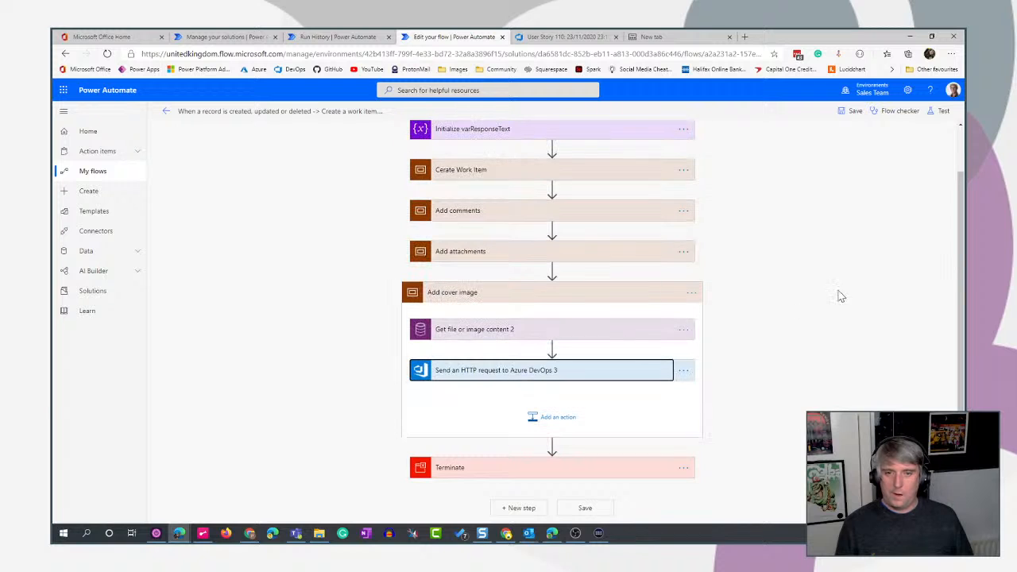
left_click(573, 375)
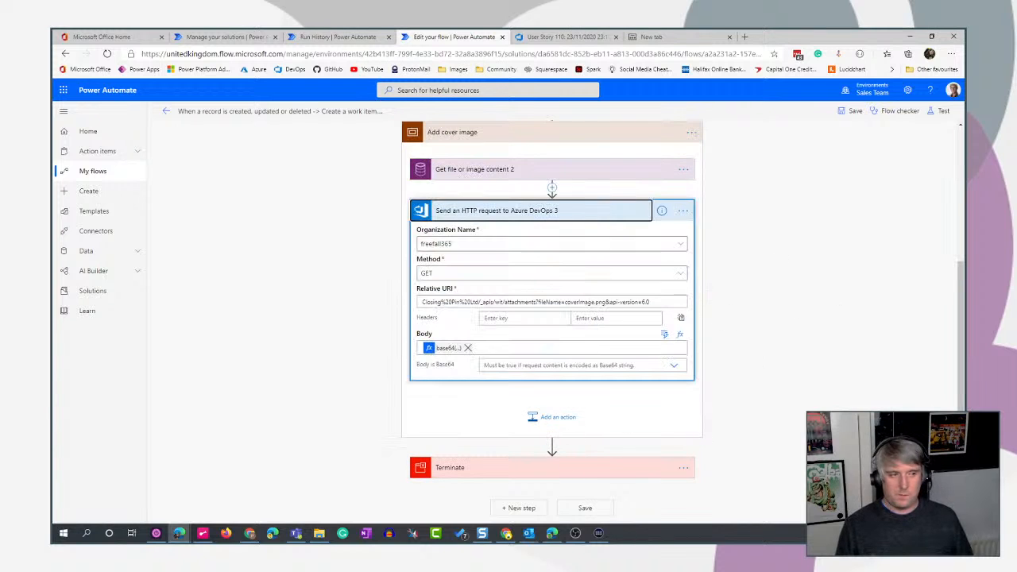
left_click(556, 366)
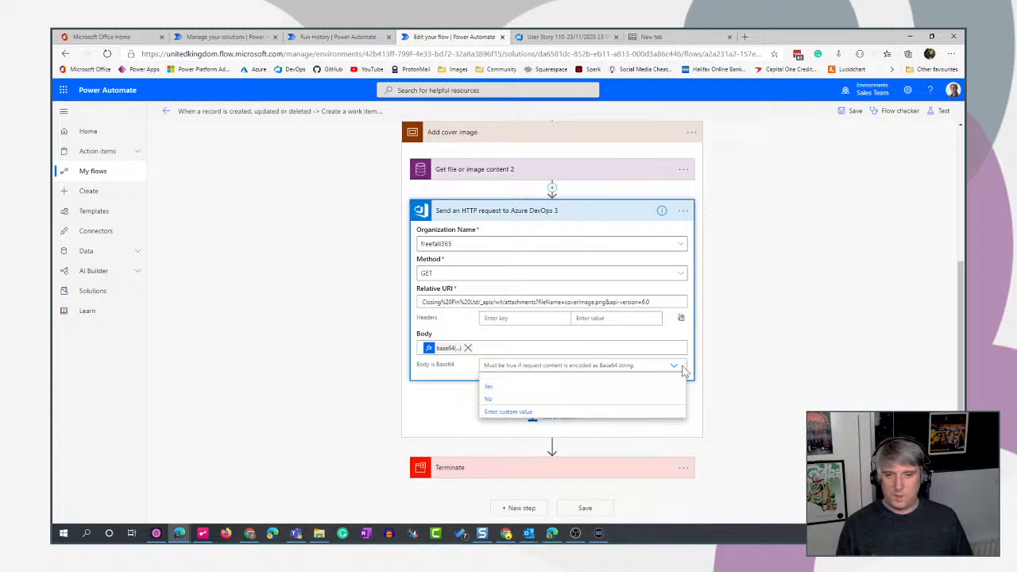
left_click(488, 388)
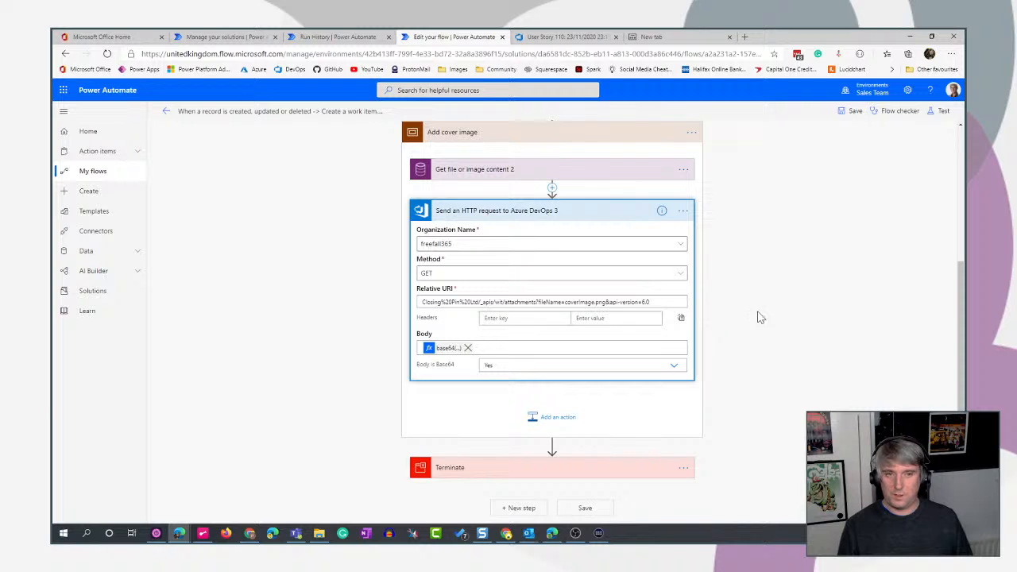
left_click(596, 211)
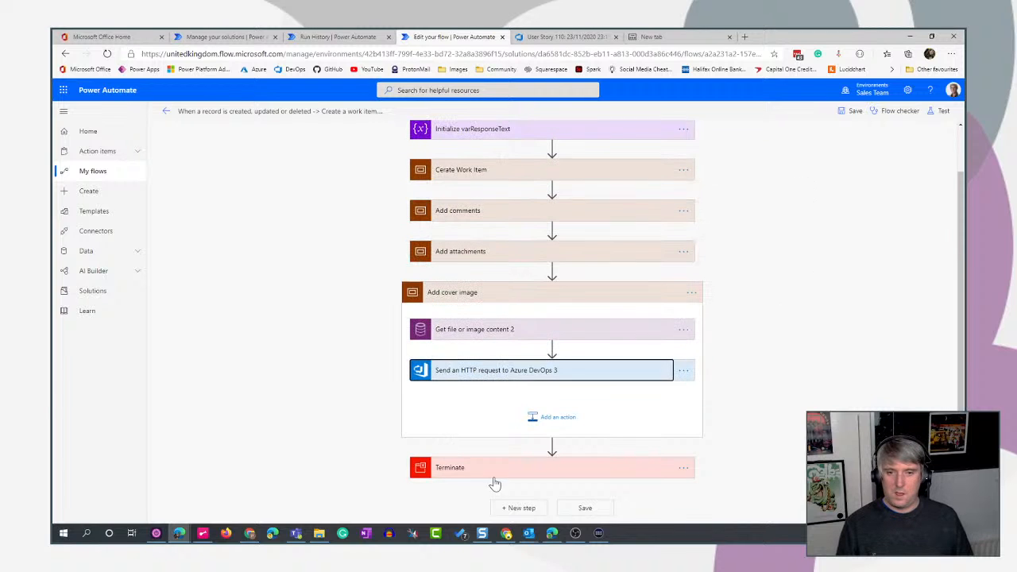
- Add a Parse JSON action below Send an HTTP request to Azure DevOps 3 with that request's body as its Content
left_click(547, 420)
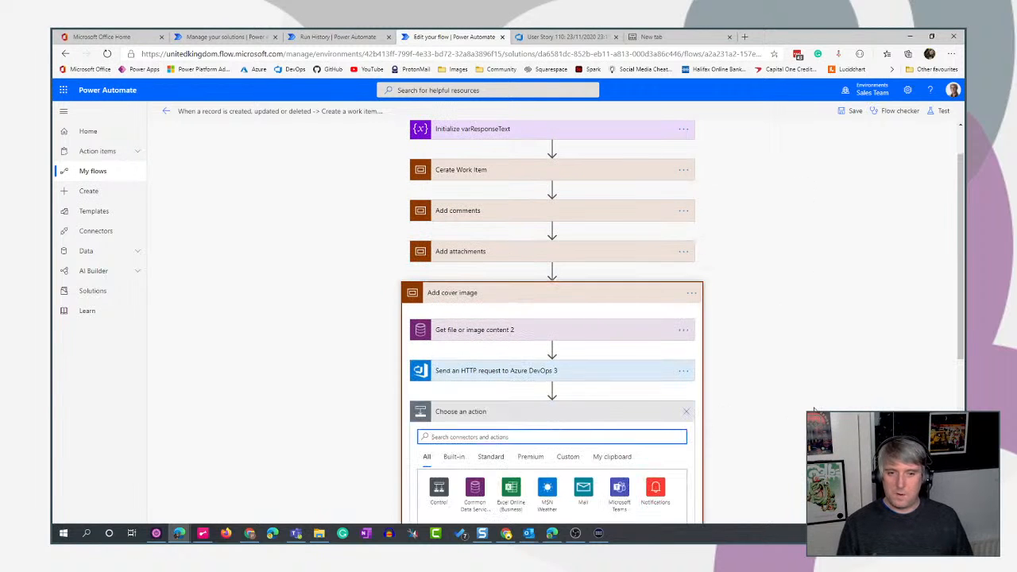
scroll(524, 334, "down", 3)
type("parse")
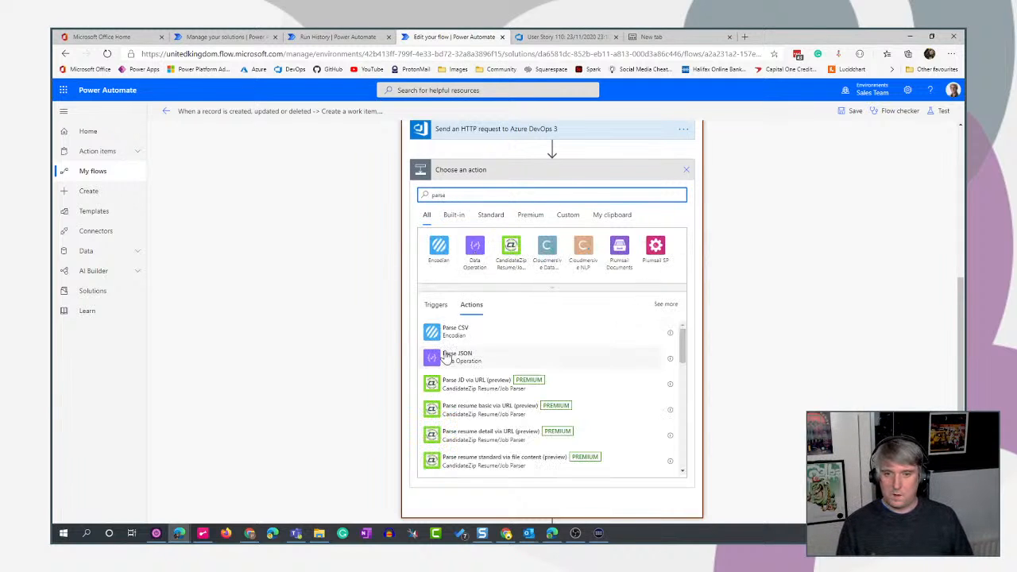
left_click(445, 355)
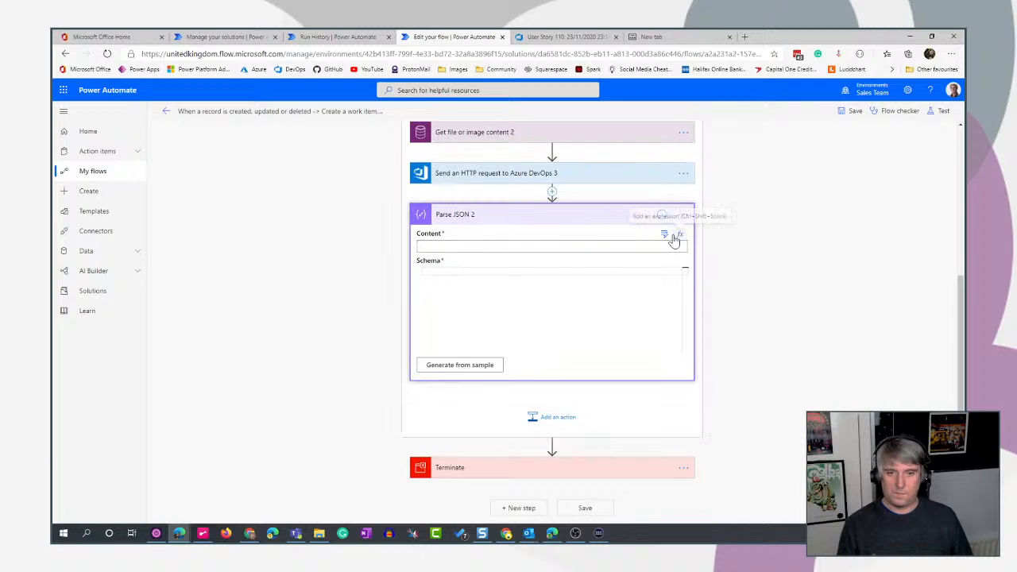
left_click(665, 234)
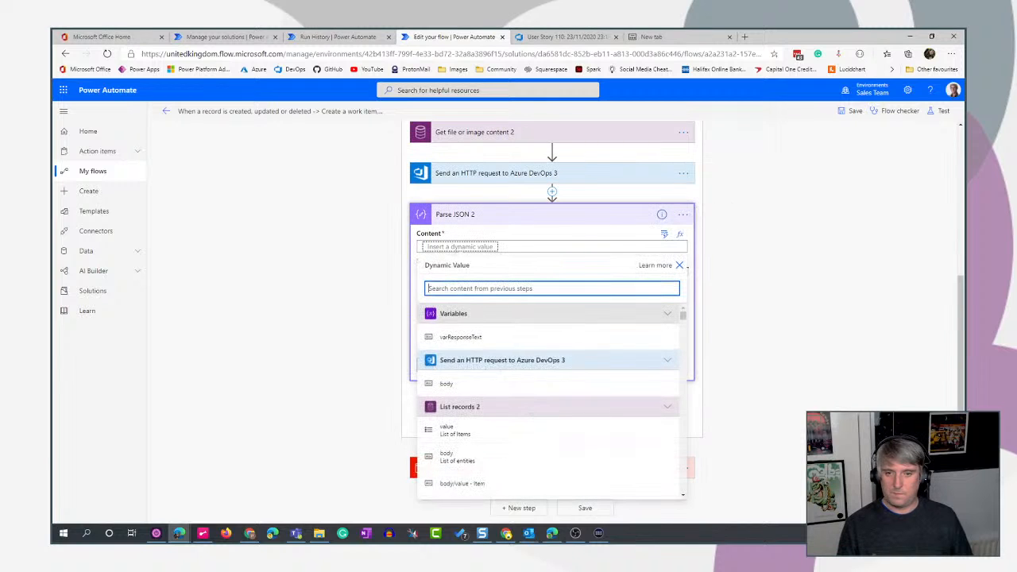
left_click(459, 389)
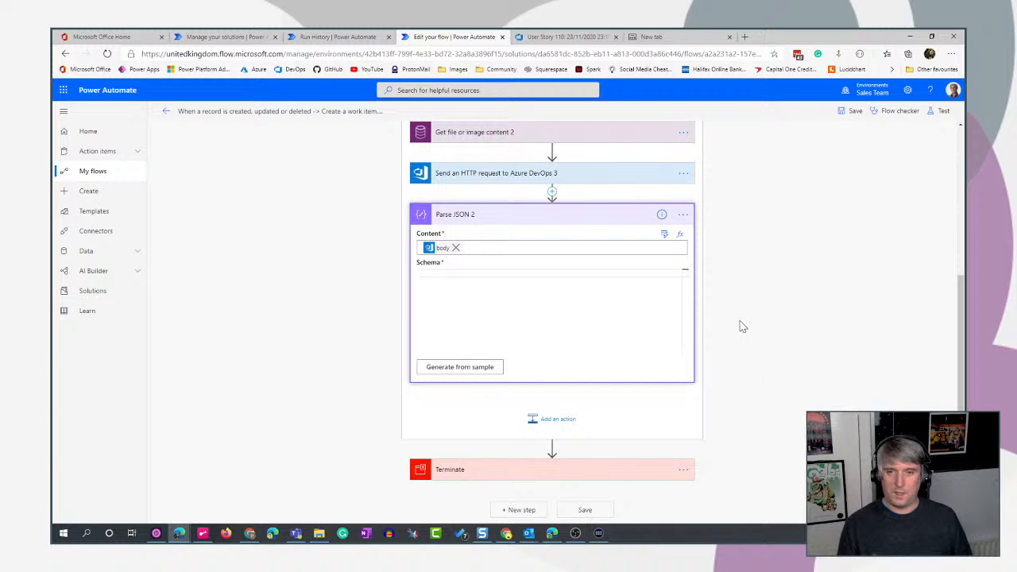
- Copy the whole Schema from the Parse JSON action in the Add attachments scope's Apply to each 2 loop
scroll(524, 302, "up", 3)
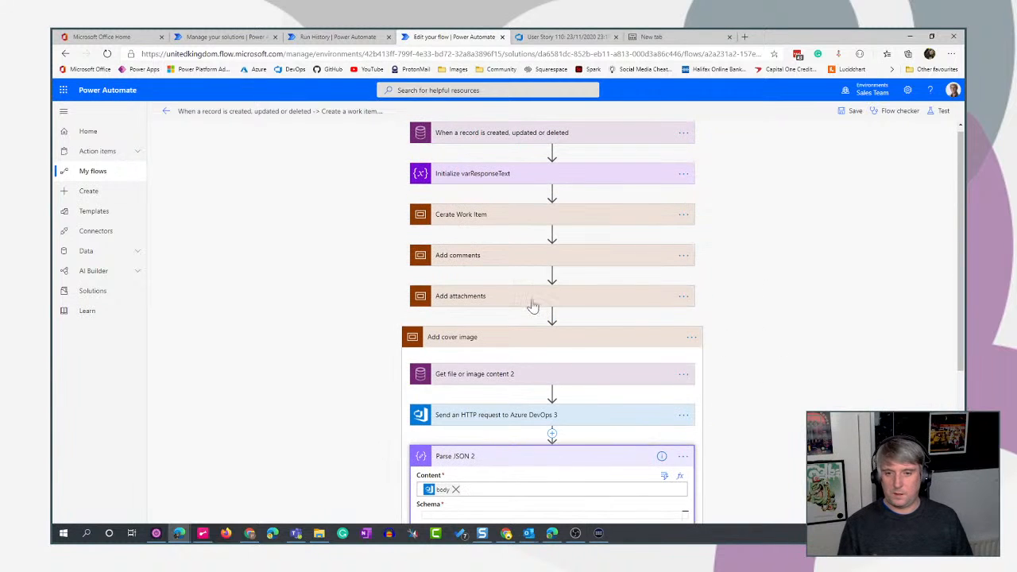
left_click(522, 295)
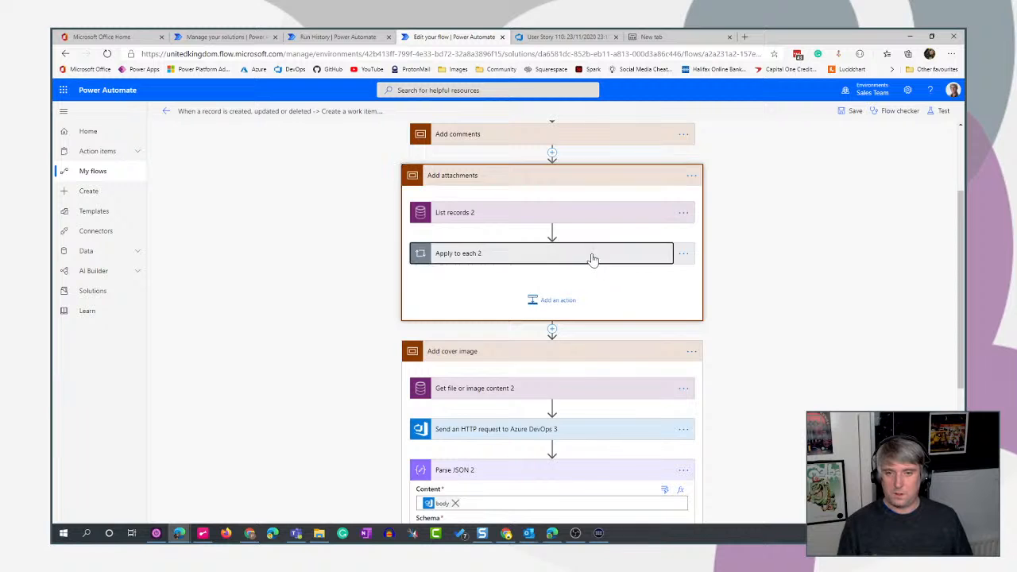
left_click(592, 259)
scroll(596, 263, "down", 2)
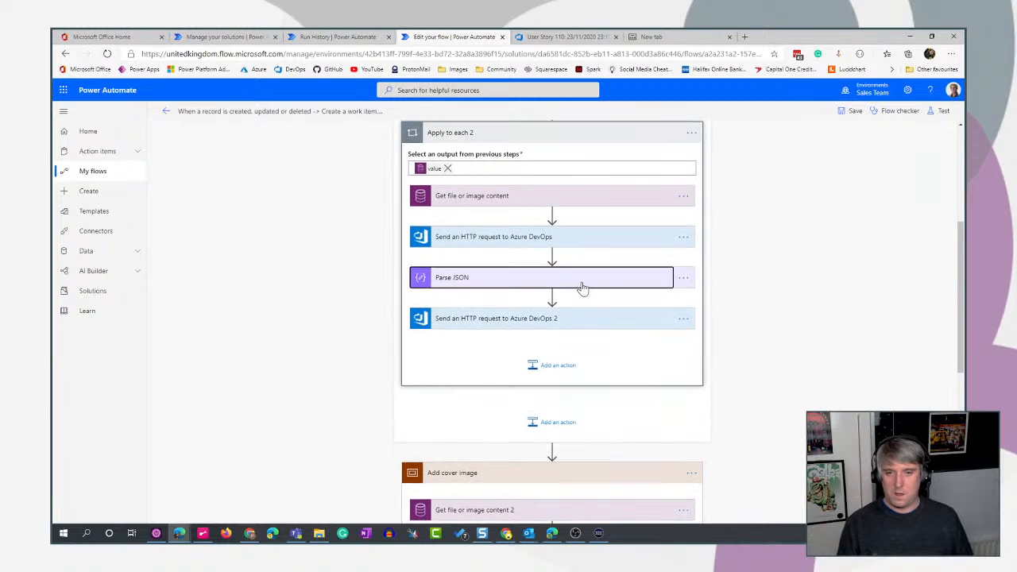
left_click(583, 288)
left_click(508, 370)
key("ctrl+a")
key("ctrl+c")
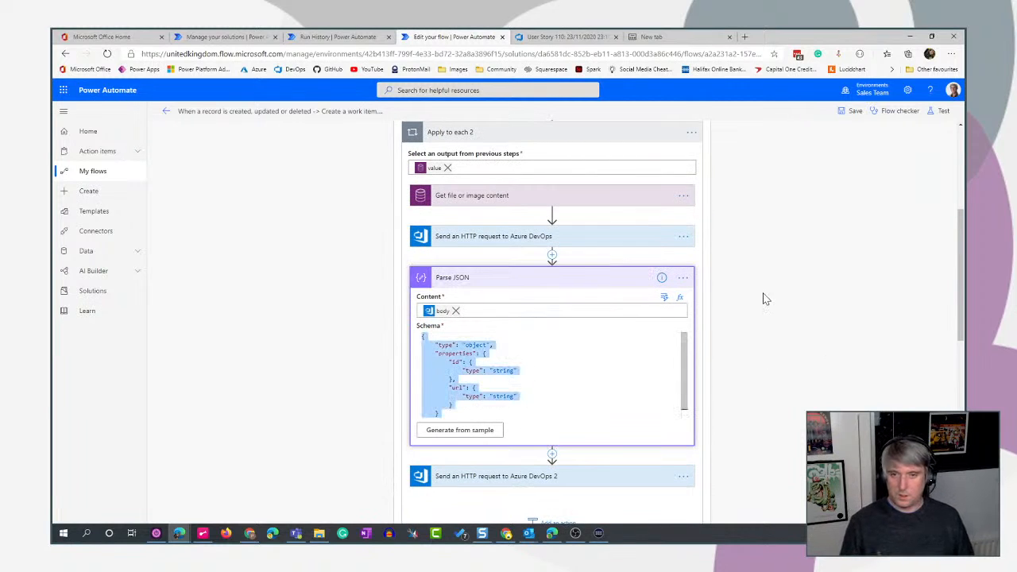
- Paste the copied object schema with string properties id and url into Parse JSON 2 and collapse the action
scroll(764, 299, "down", 5)
scroll(525, 408, "down", 2)
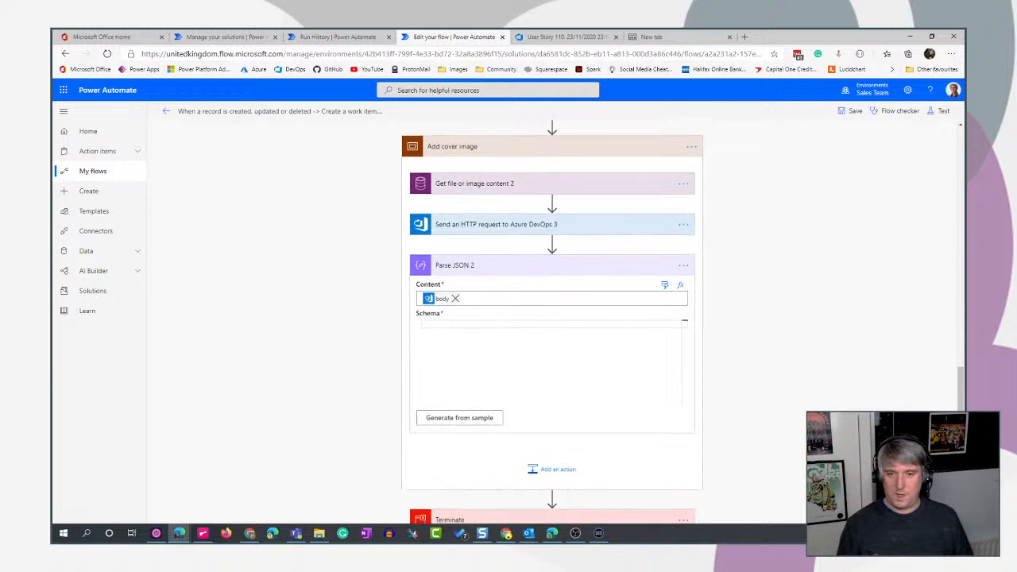
key("ctrl+v")
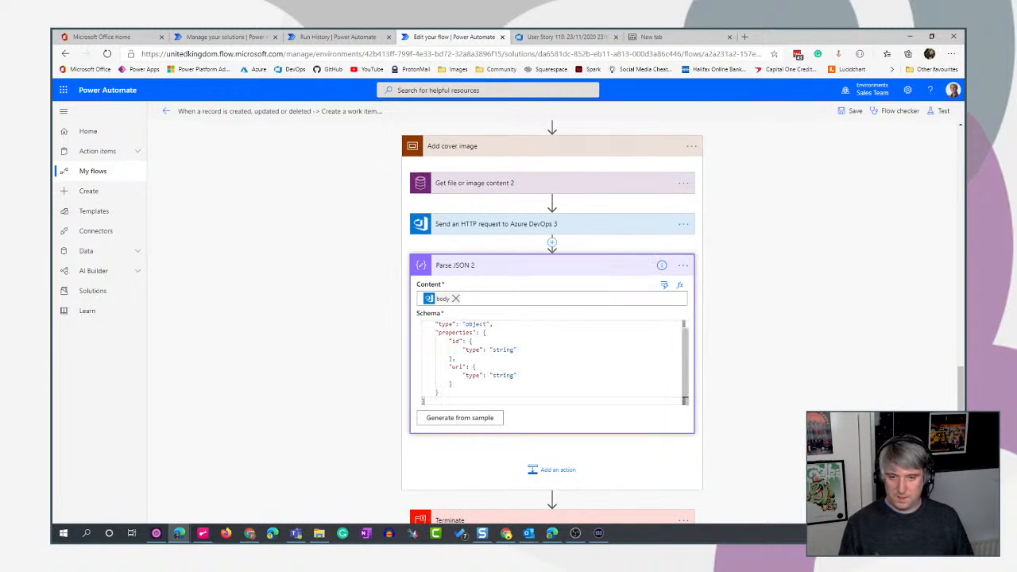
scroll(551, 362, "up", 1)
scroll(765, 333, "down", 2)
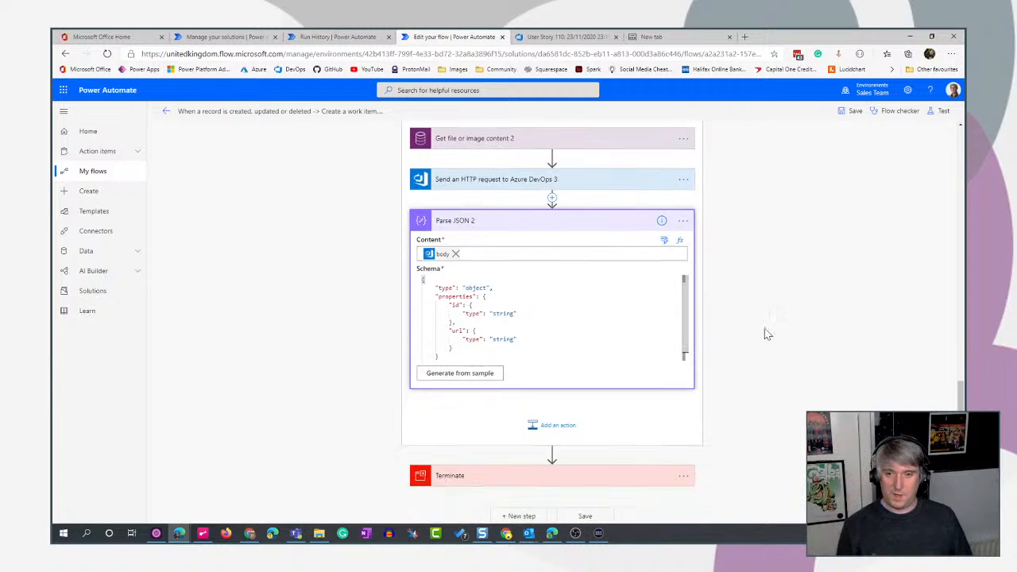
left_click(612, 215)
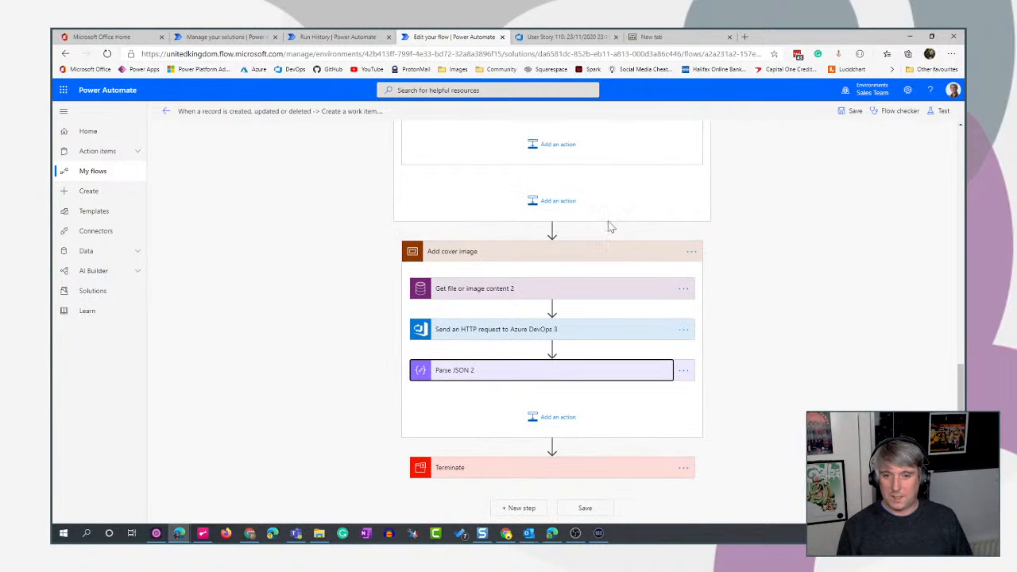
- Add a Send an HTTP request to Azure DevOps action below Parse JSON 2 and set its organization to freefall365
left_click(553, 419)
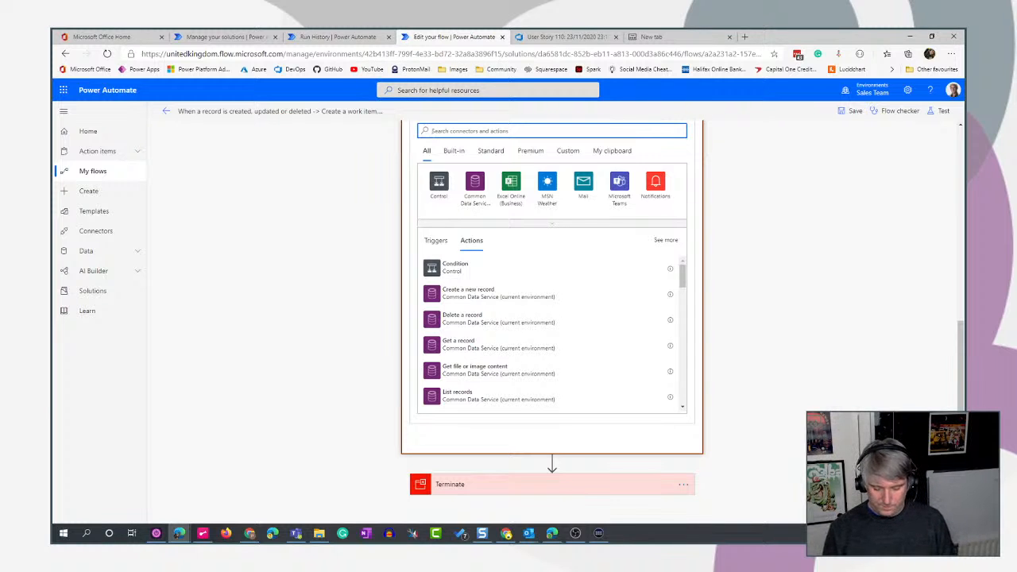
type("devo")
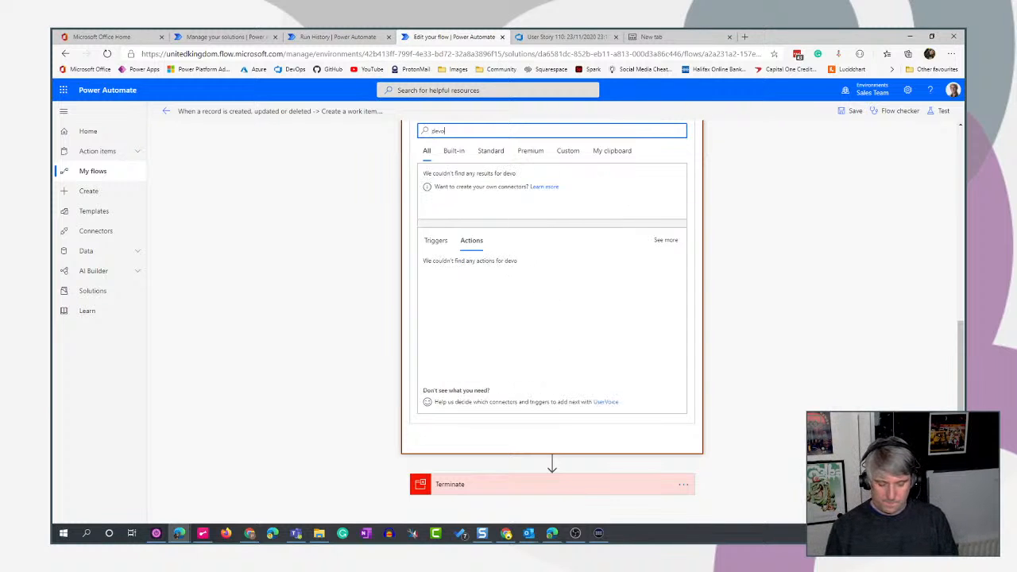
type("p")
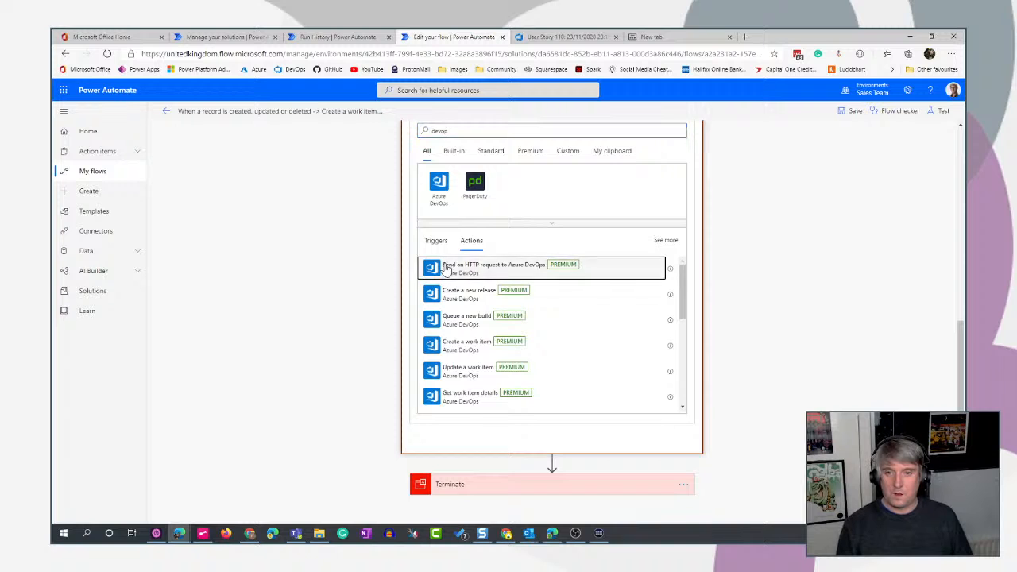
left_click(446, 269)
left_click(667, 295)
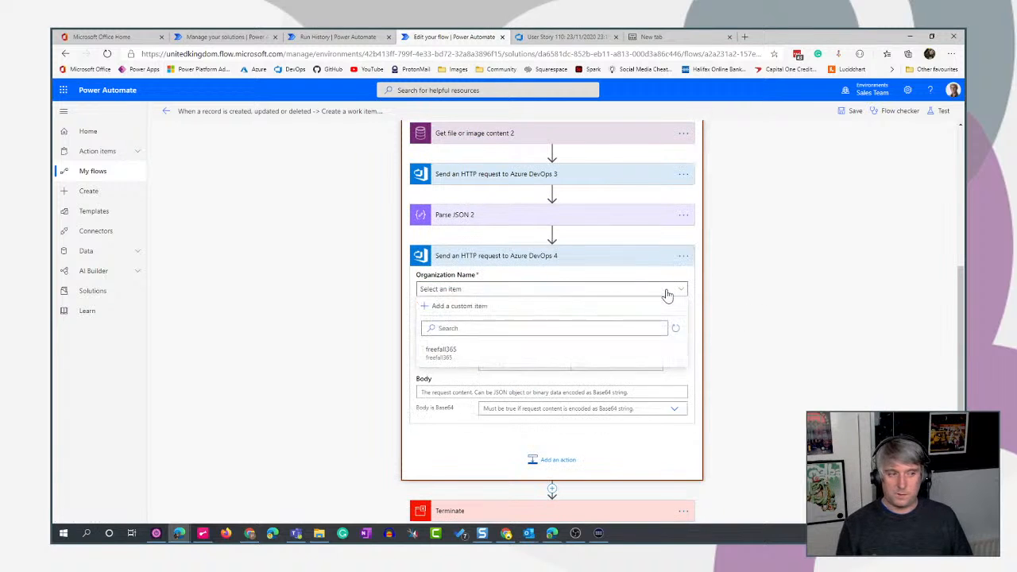
left_click(440, 351)
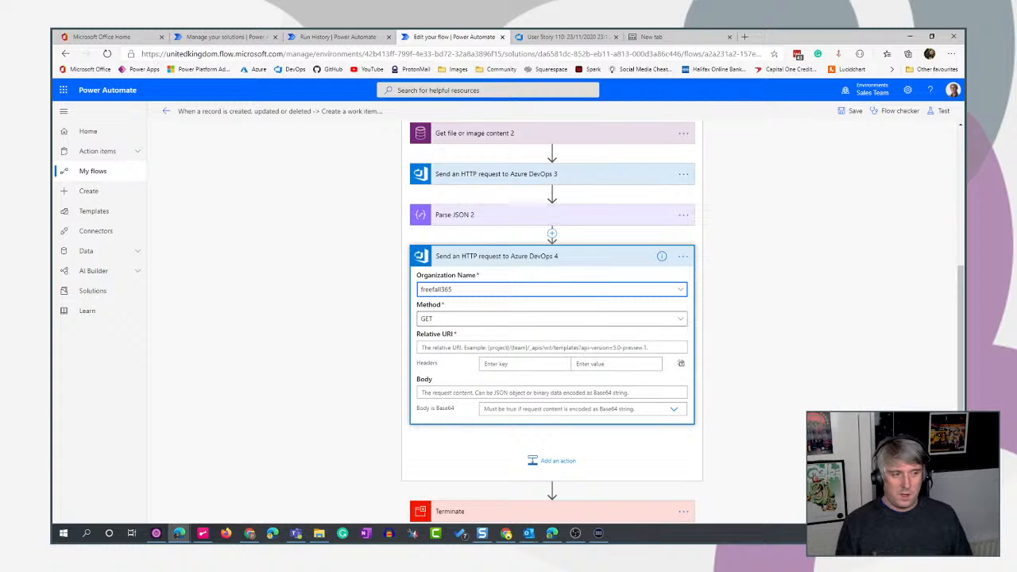
- Set the new request's method to PATCH and paste the relative URI Closing%20Pin%20Ltd/_apis/wit/workItems/{Id}/?api-version=6.0, with Id as a dynamic value
key("alt+Tab")
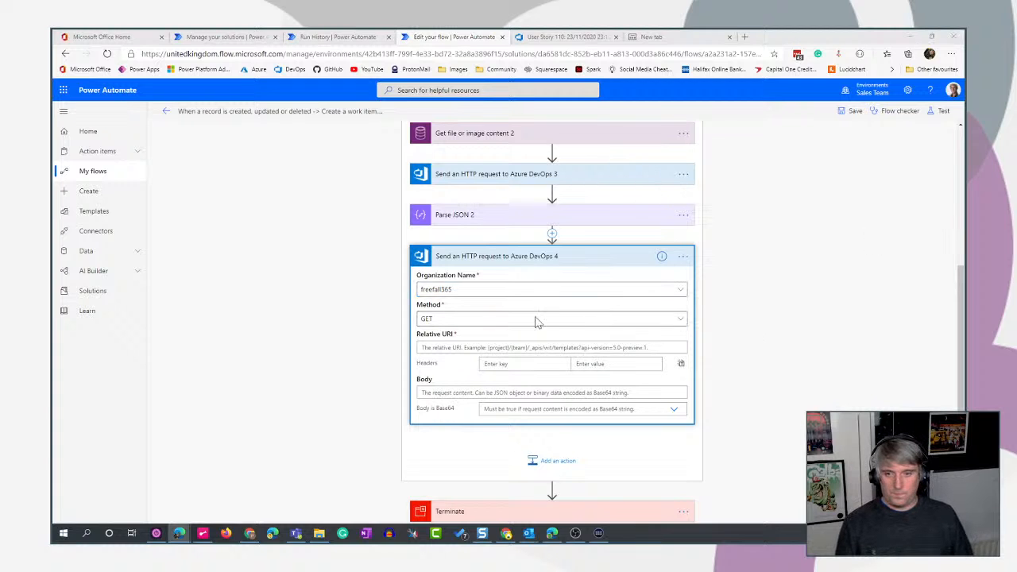
left_click(502, 321)
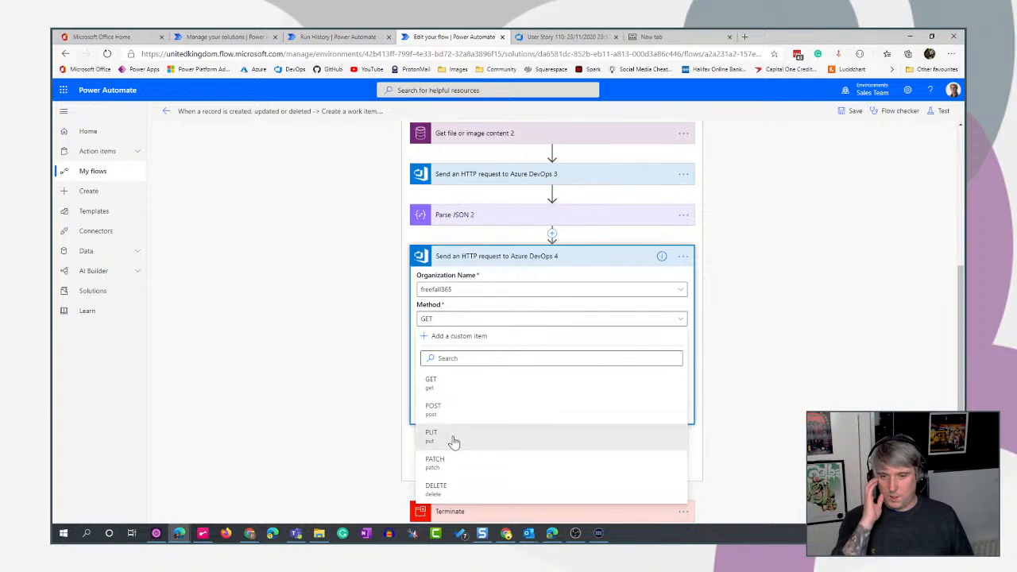
left_click(439, 469)
left_click(461, 348)
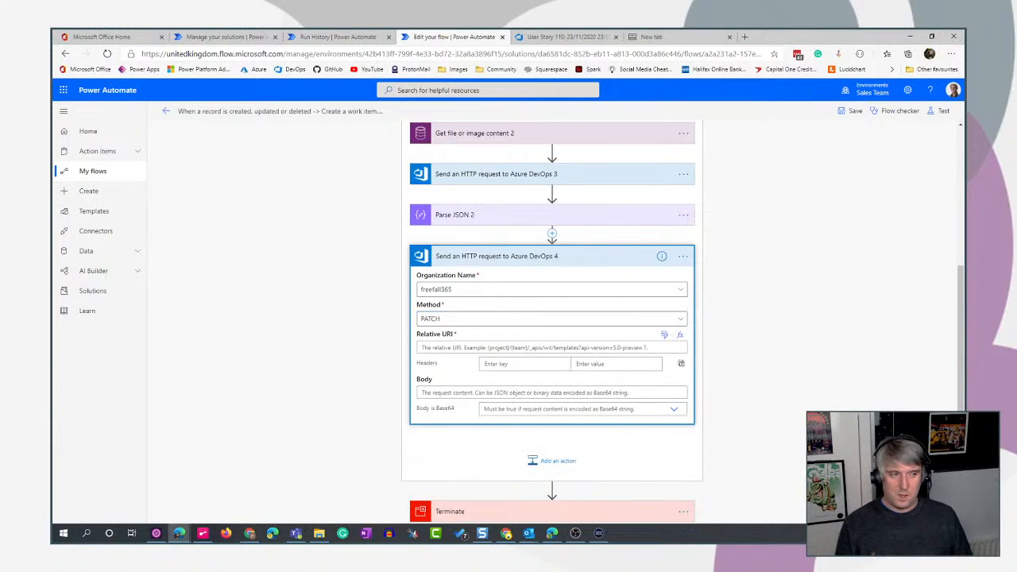
key("alt+Tab")
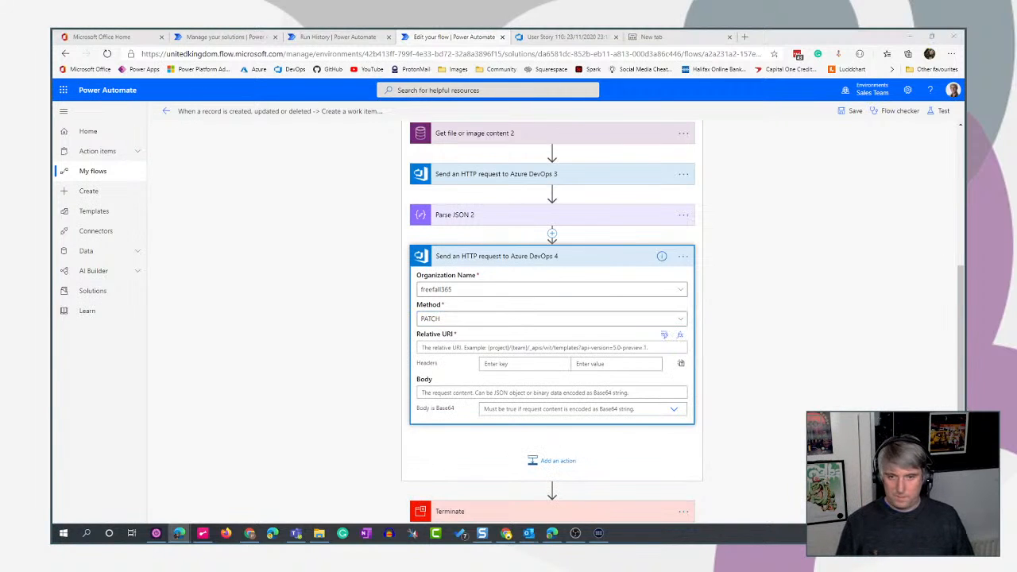
key("alt+Tab")
key("ctrl+v")
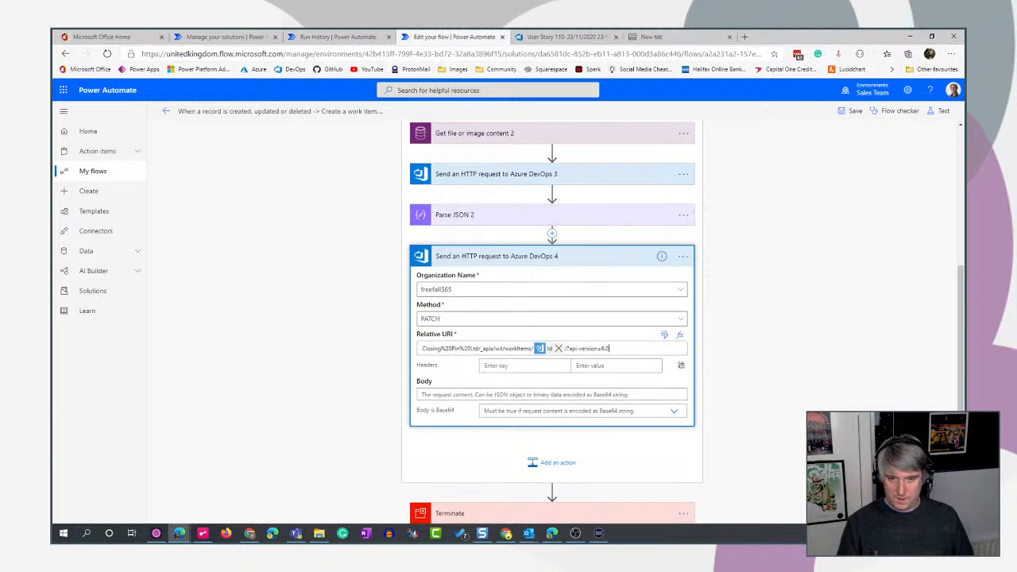
- Replace the Id token in the PATCH request's relative URI with the unique work item Id from the Create a work item action
left_click(560, 348)
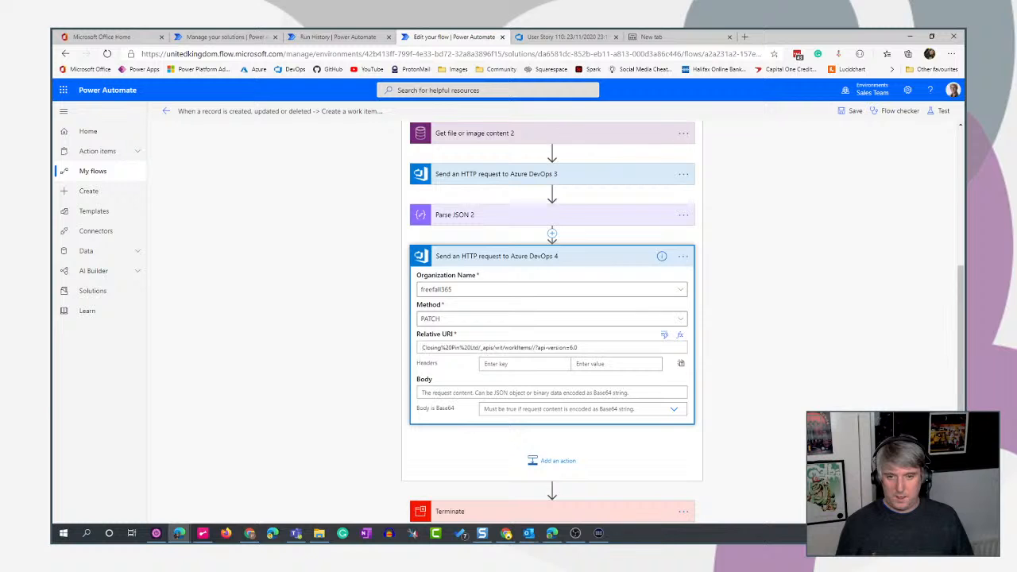
left_click(664, 334)
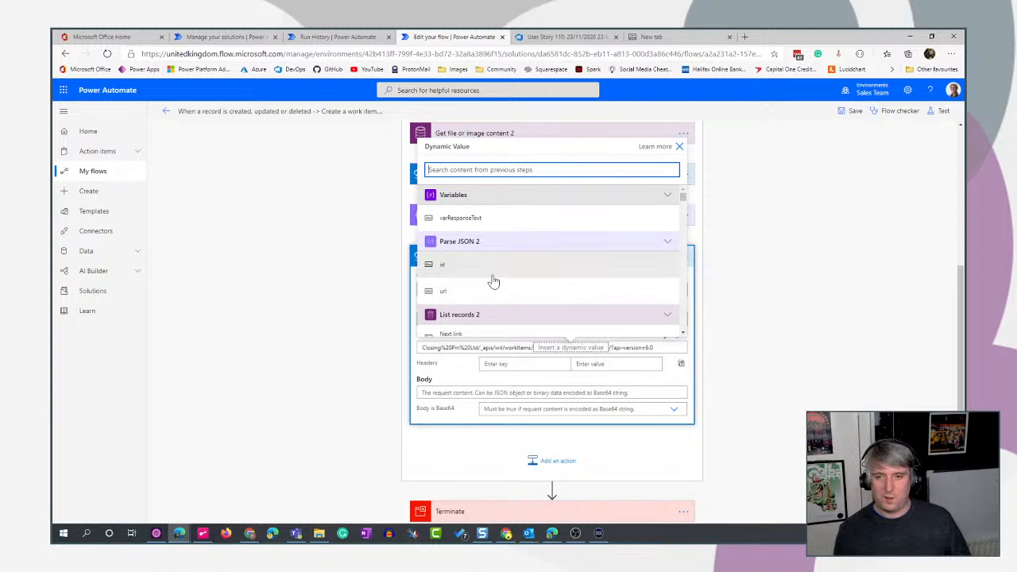
type("id")
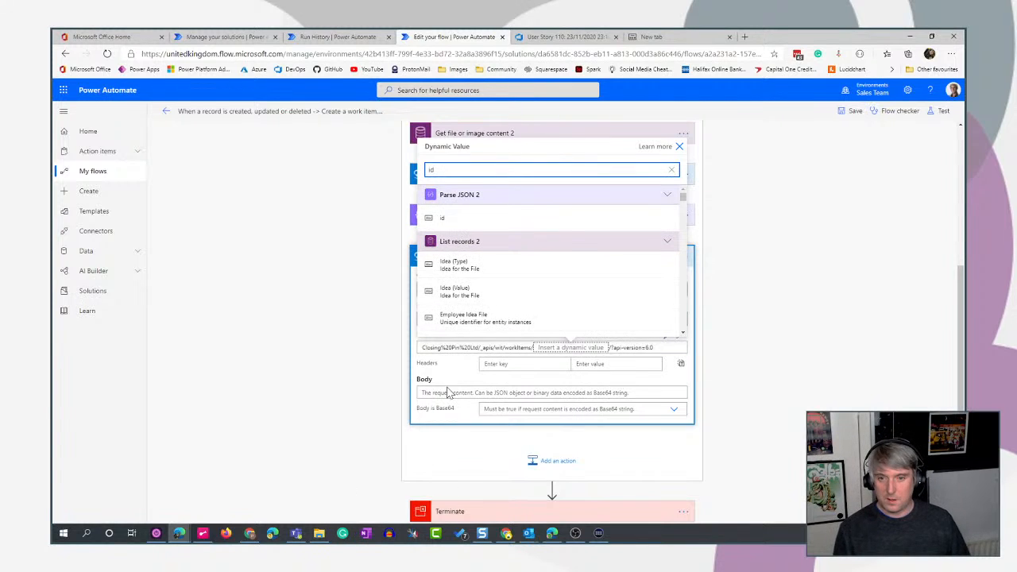
scroll(588, 250, "down", 5)
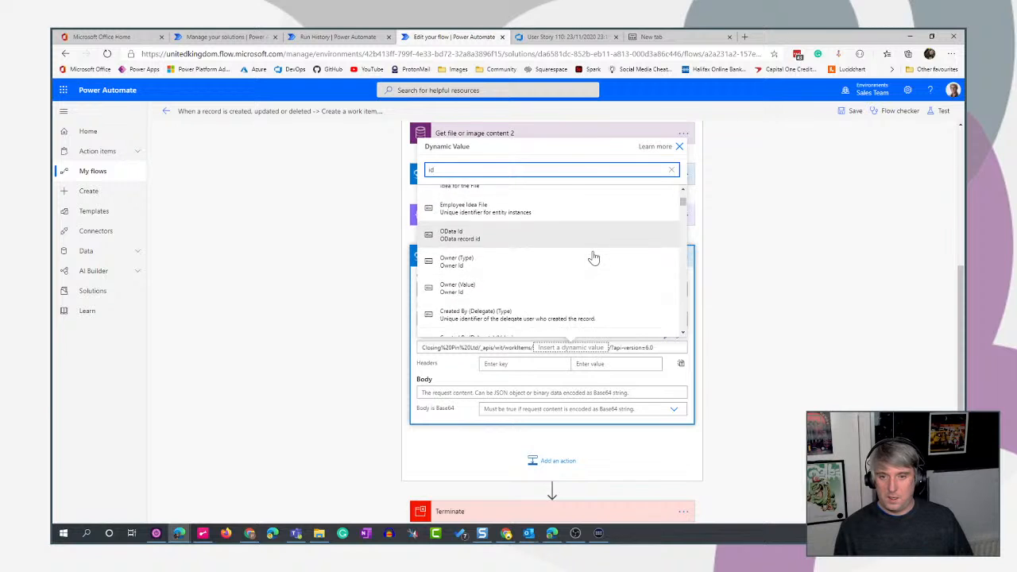
scroll(594, 257, "down", 5)
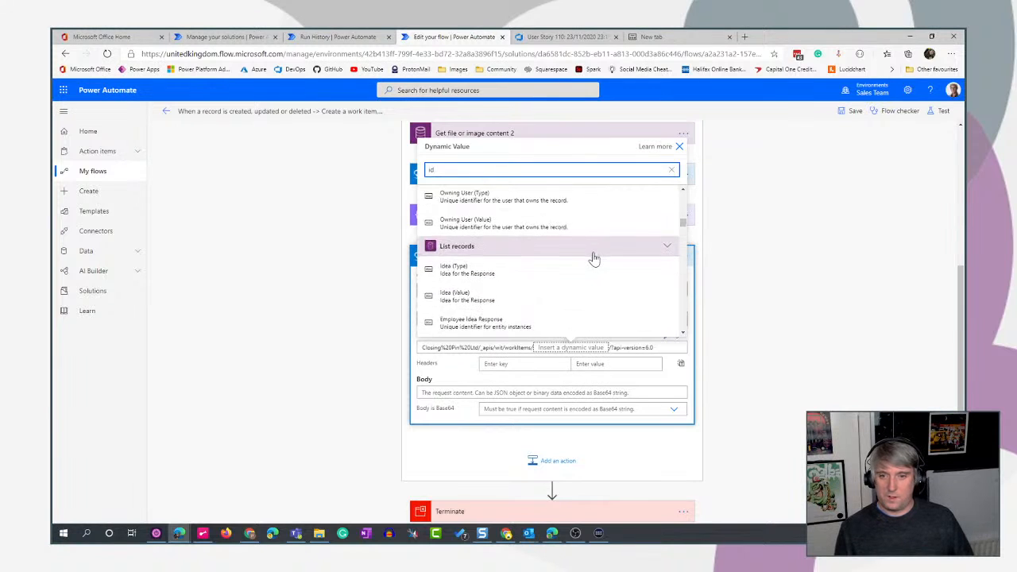
scroll(593, 256, "up", 8)
scroll(592, 257, "down", 8)
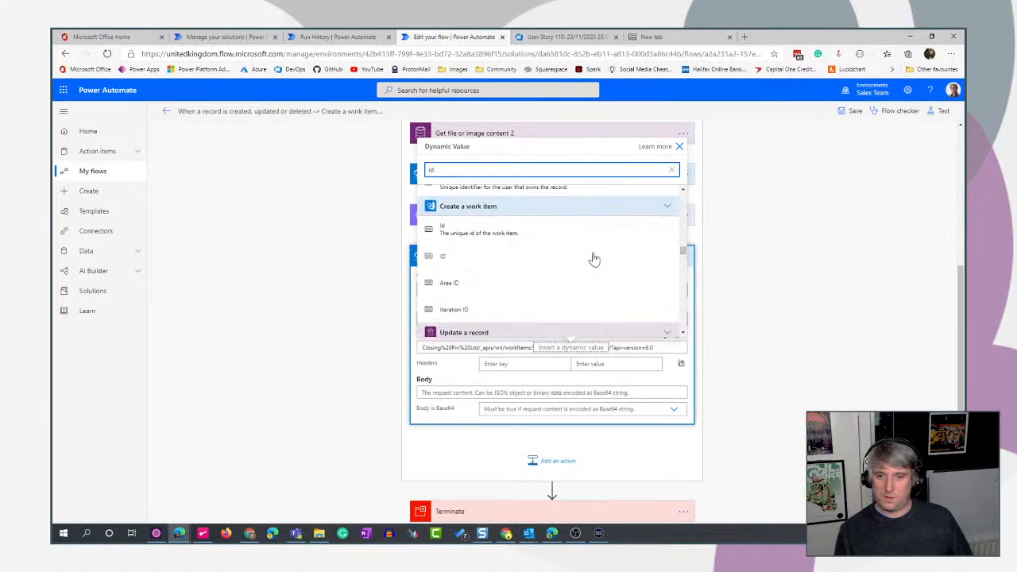
left_click(520, 230)
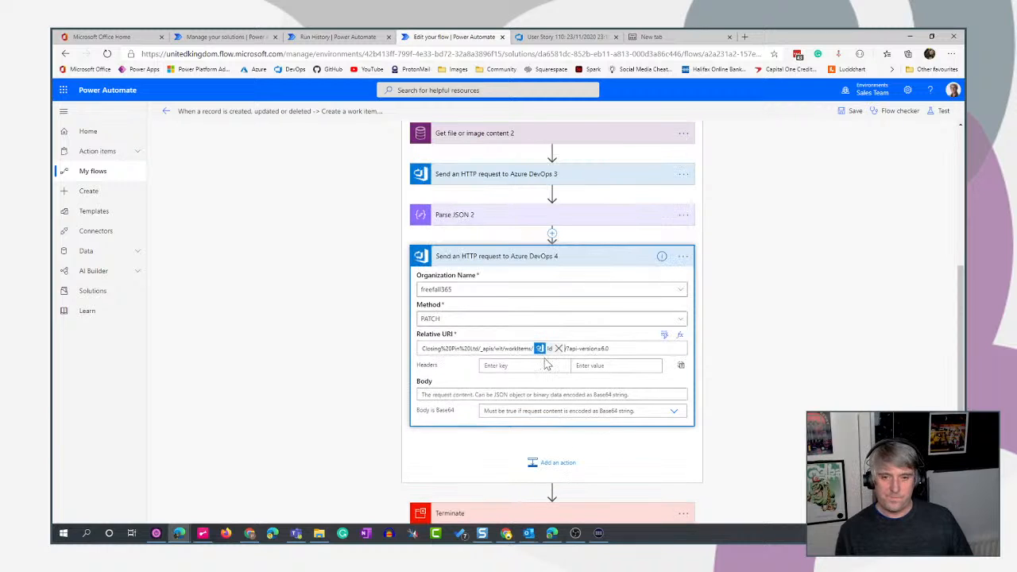
- Add a Content-Type header with the value application/json-patch+json to the PATCH request
left_click(525, 366)
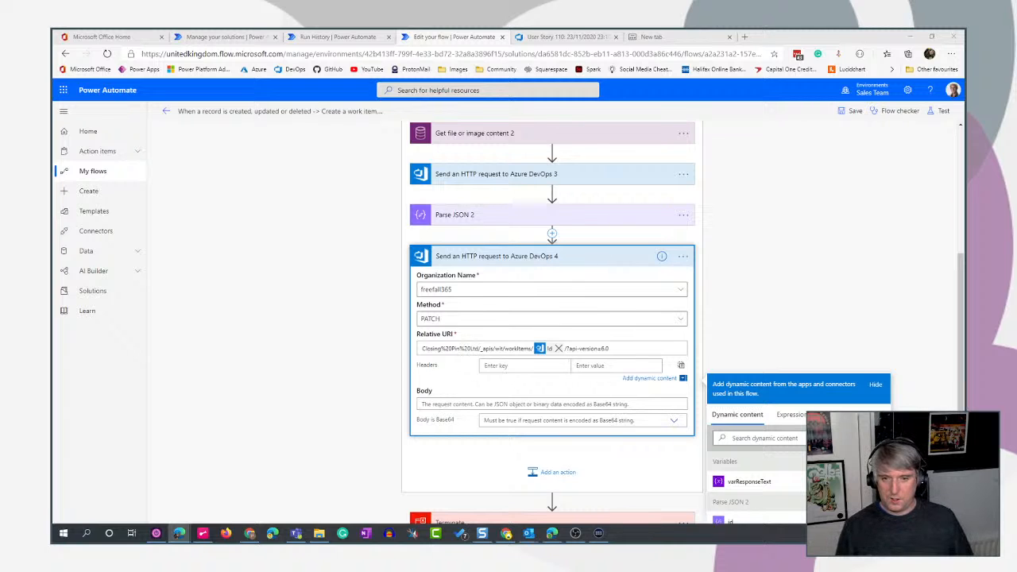
type("Content-Type")
left_click(601, 365)
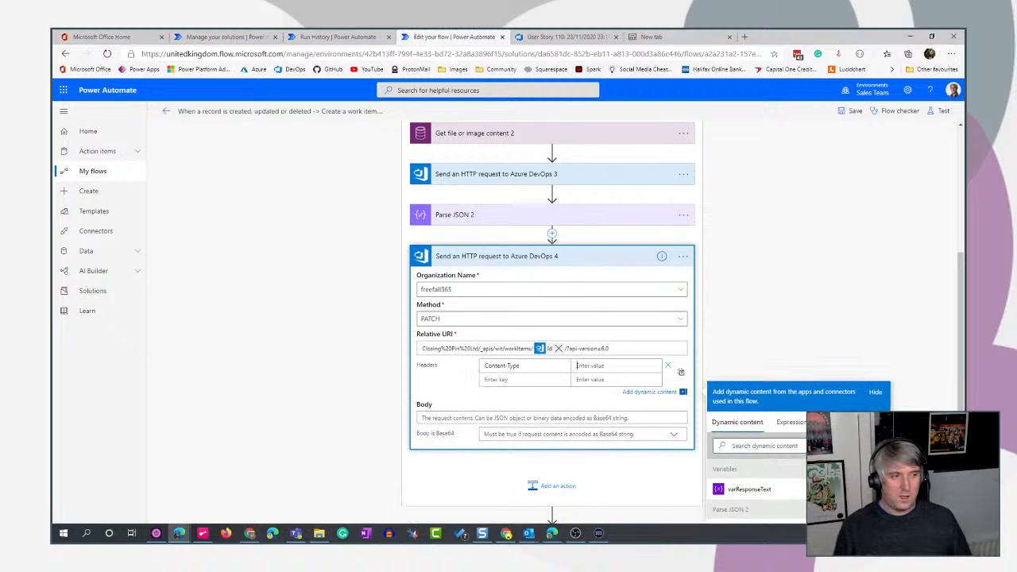
key("alt+Tab")
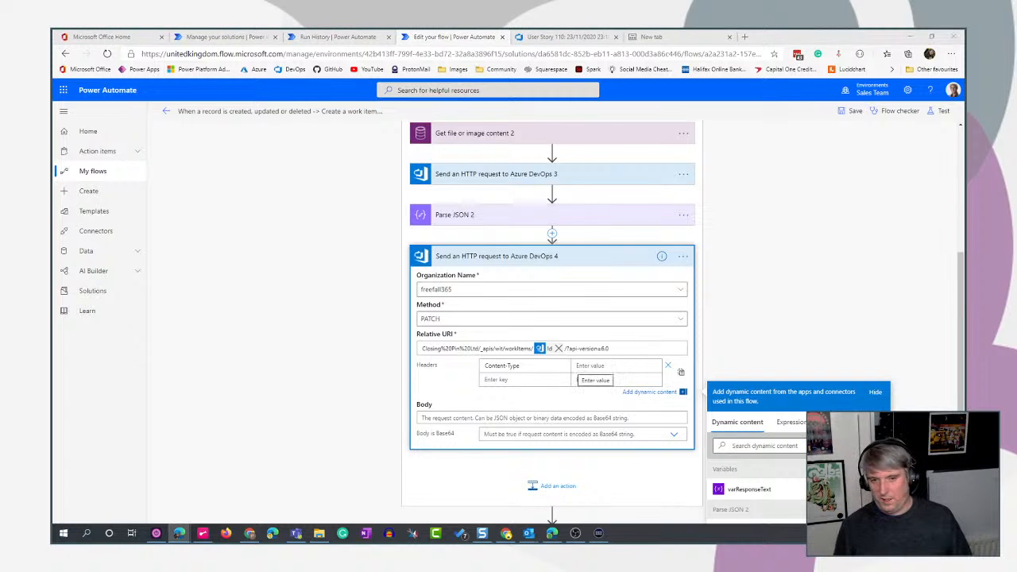
key("alt+Tab")
type("application/json-patch+json")
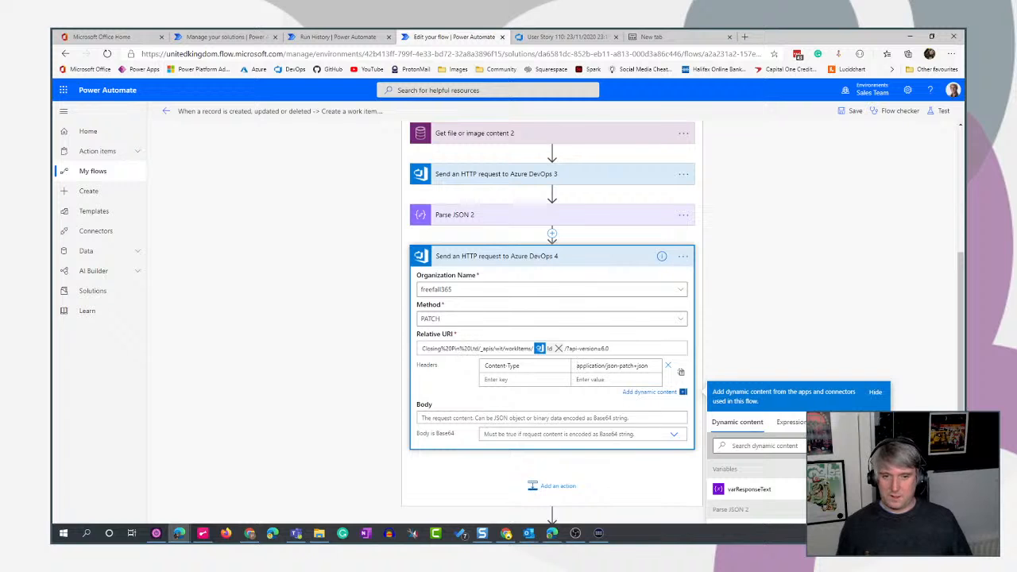
key("ctrl+a")
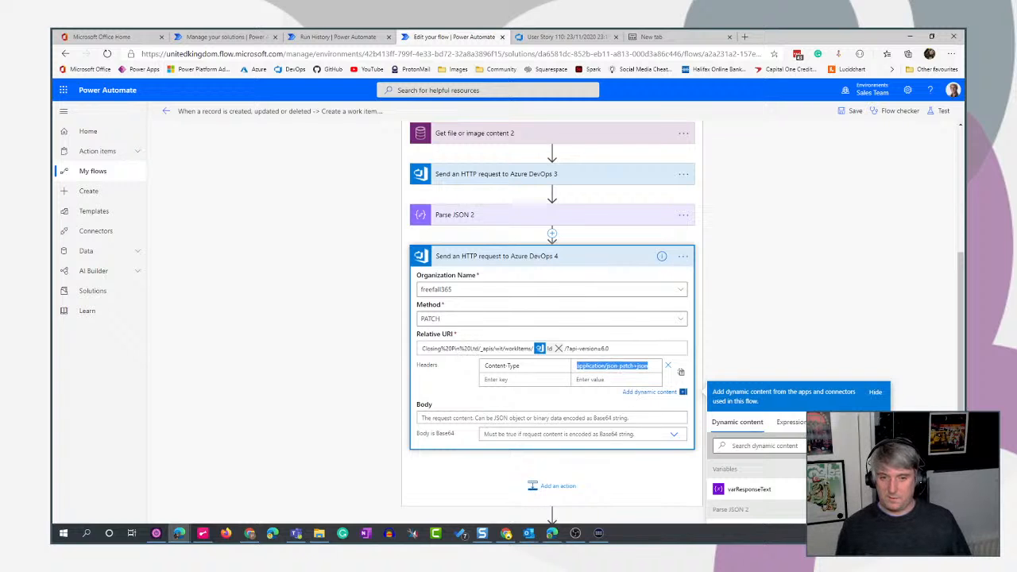
- Paste the JSON patch into the request body, adding an AttachedFile relation at /relations/- with a url token and the comment Cover Image
left_click(443, 419)
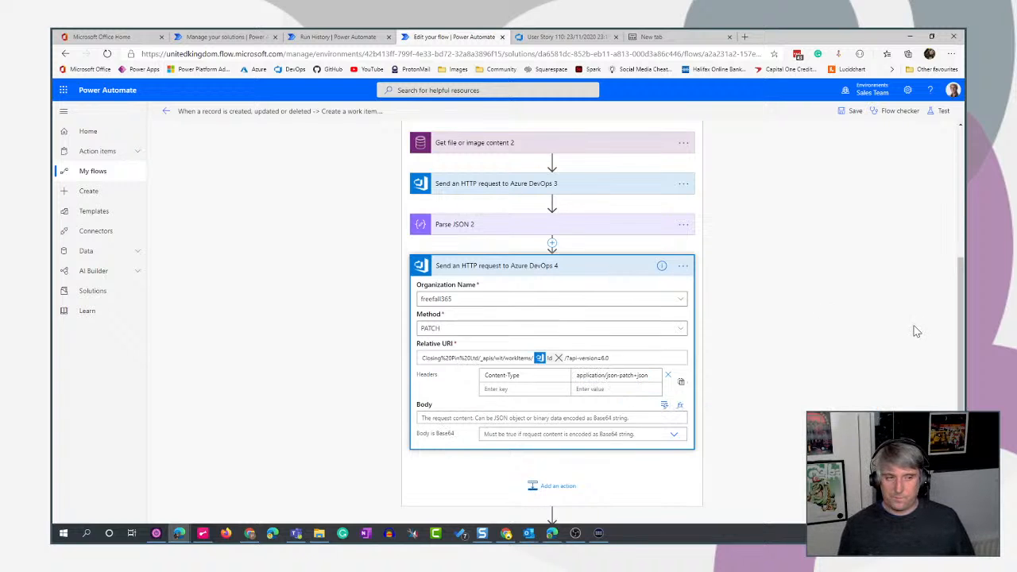
scroll(917, 334, "down", 2)
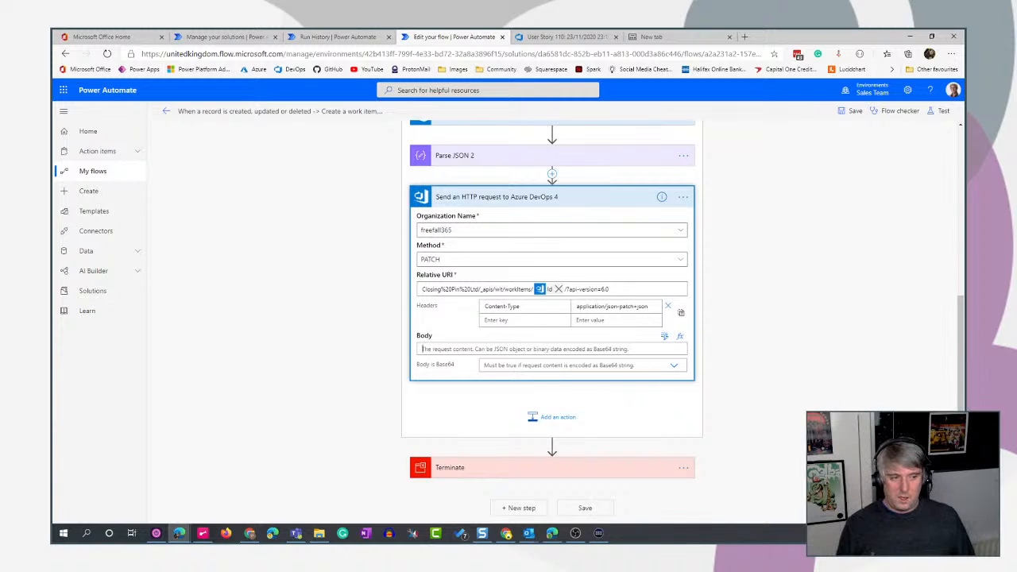
key("alt+Tab")
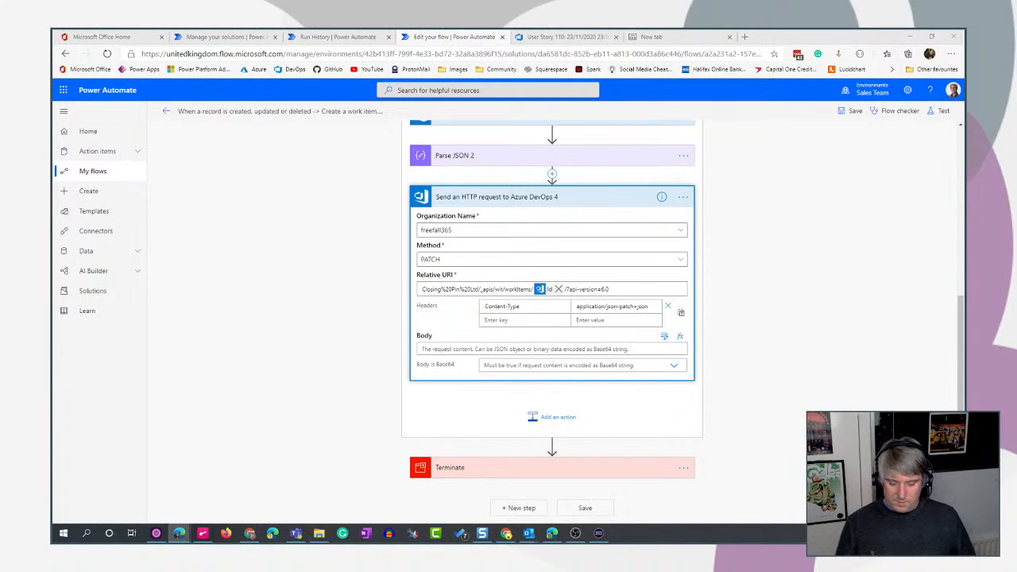
key("alt+Tab")
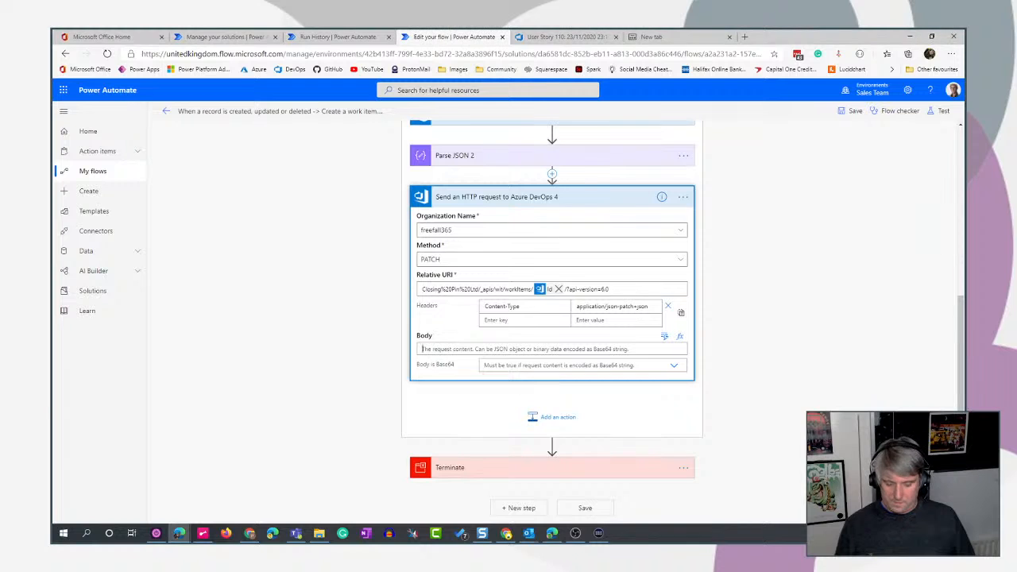
key("ctrl+v")
scroll(777, 431, "down", 1)
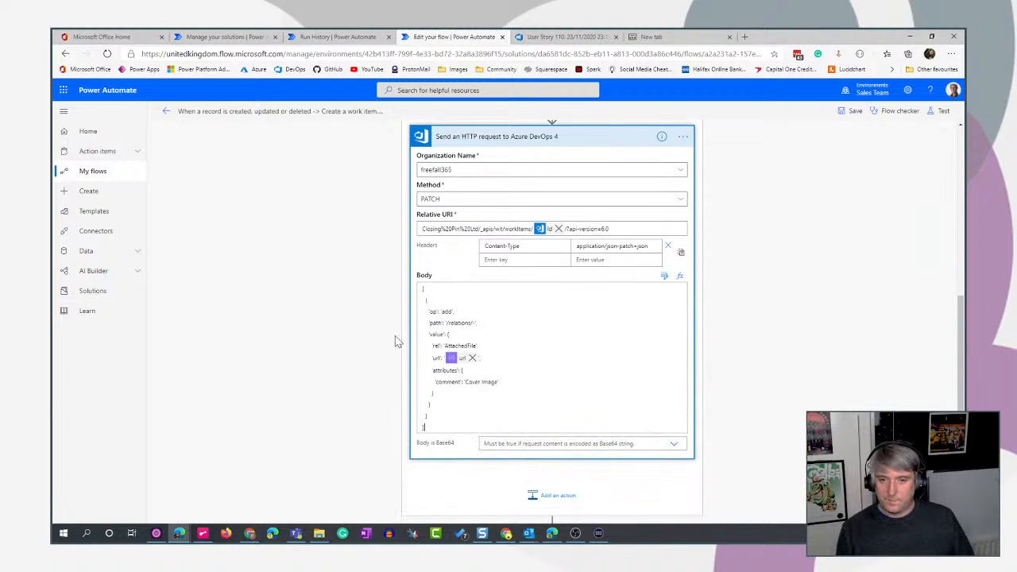
- Replace the url token in the request body with the url output of Parse JSON 2
left_click(472, 358)
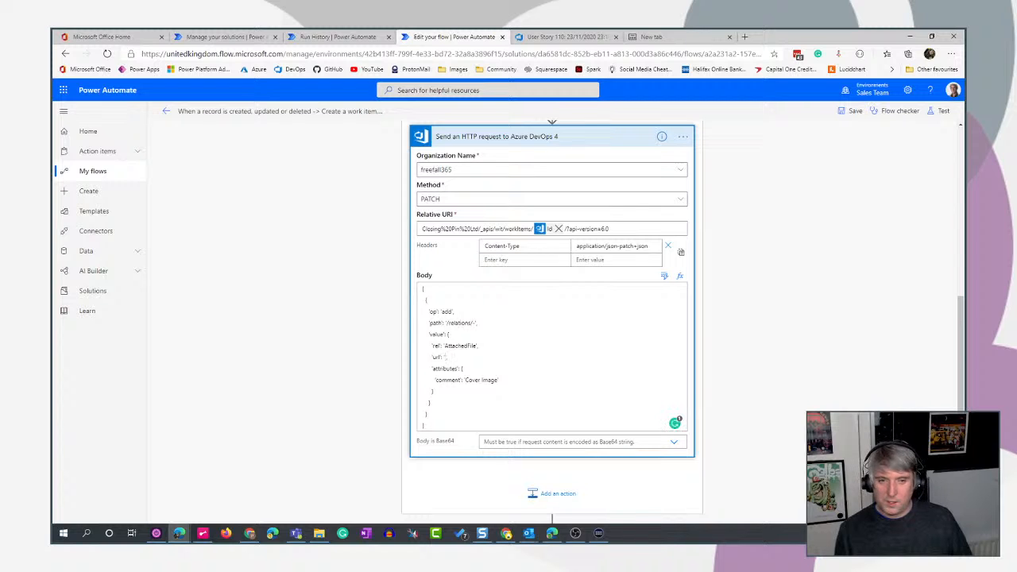
left_click(664, 275)
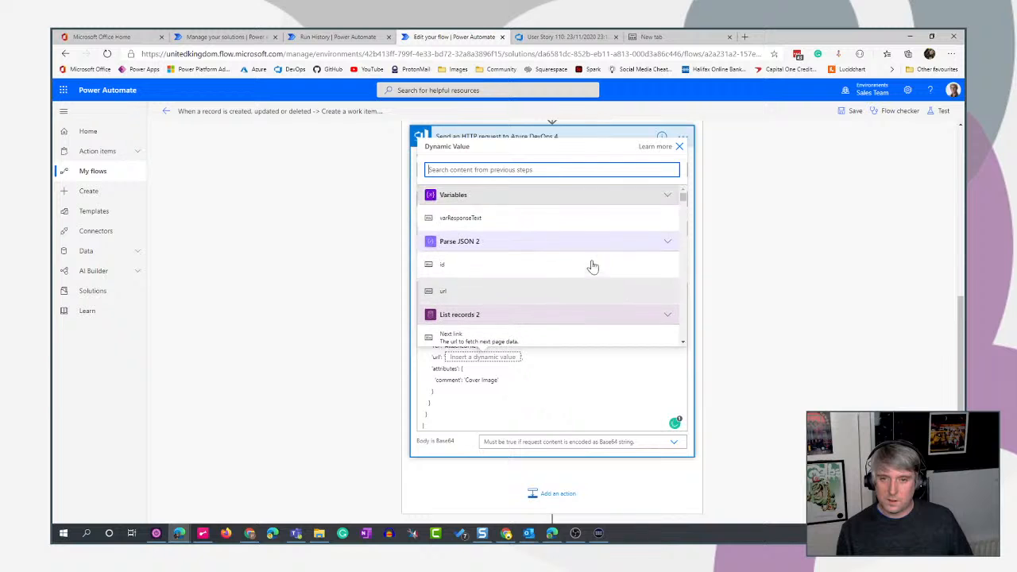
scroll(541, 278, "down", 2)
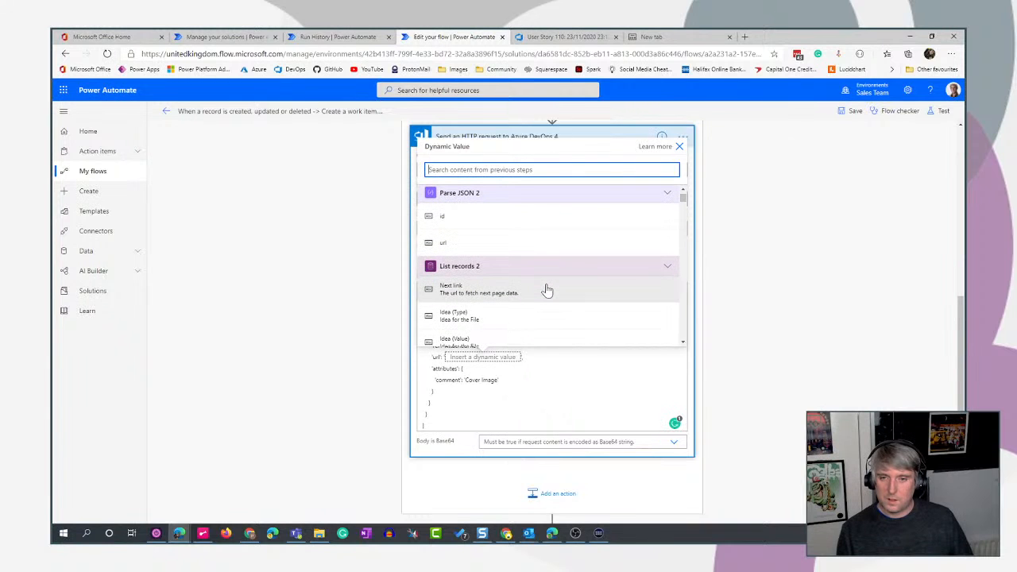
scroll(547, 290, "down", 3)
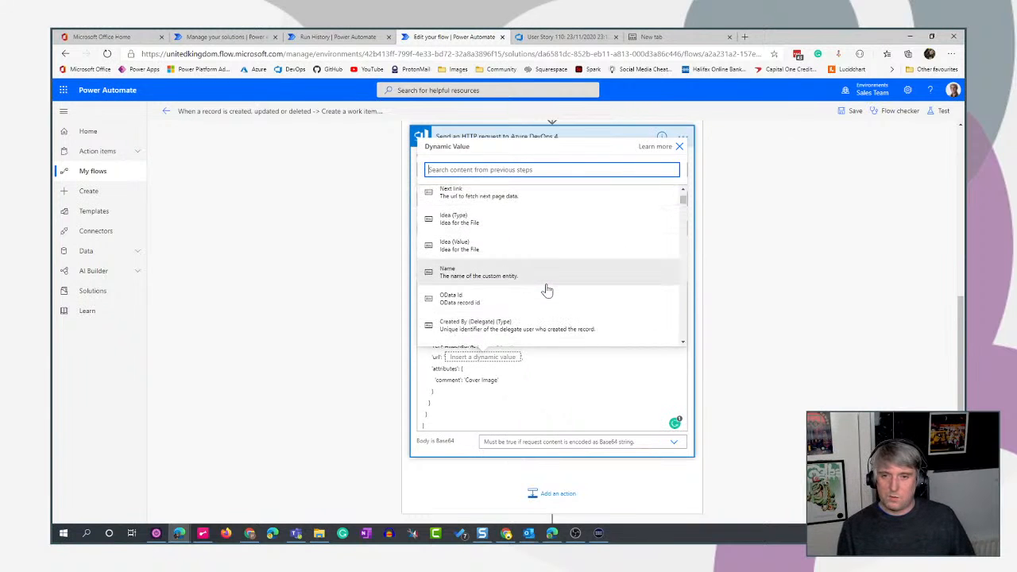
scroll(547, 290, "down", 3)
scroll(545, 289, "up", 6)
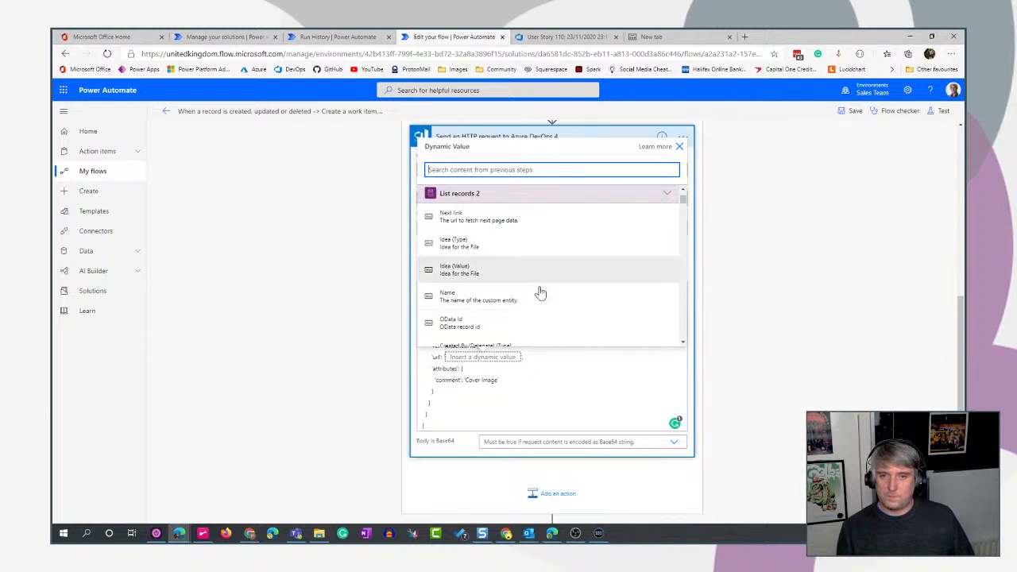
scroll(493, 278, "up", 1)
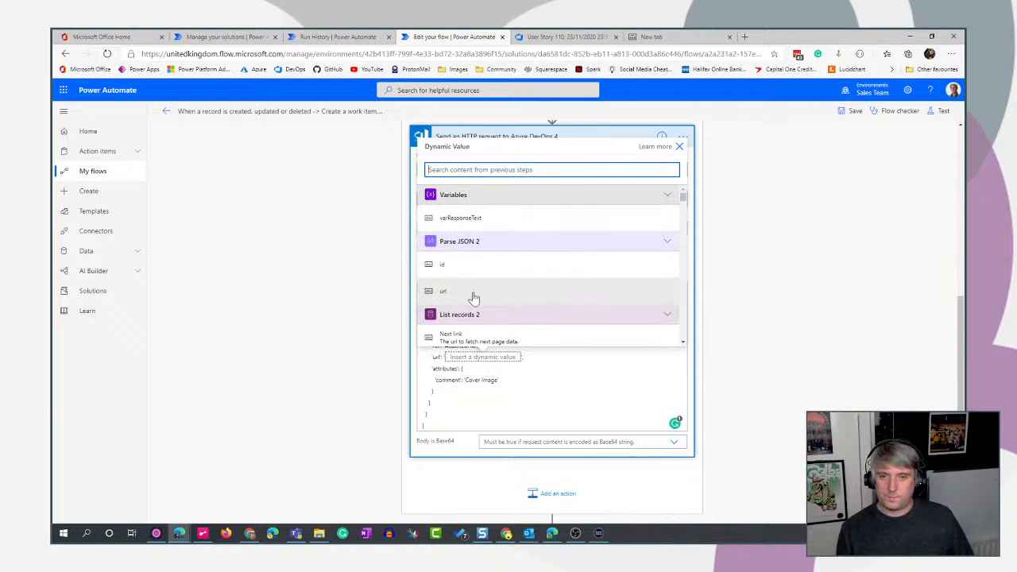
left_click(472, 293)
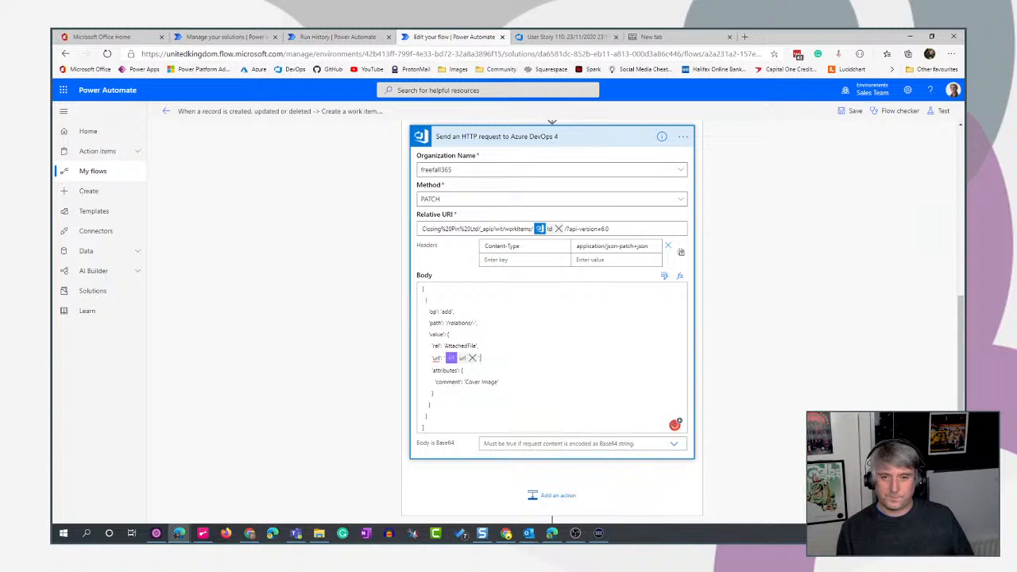
- Expand Send an HTTP request to Azure DevOps 3 and examine the hard-coded file name in its relative URI
scroll(551, 318, "up", 1)
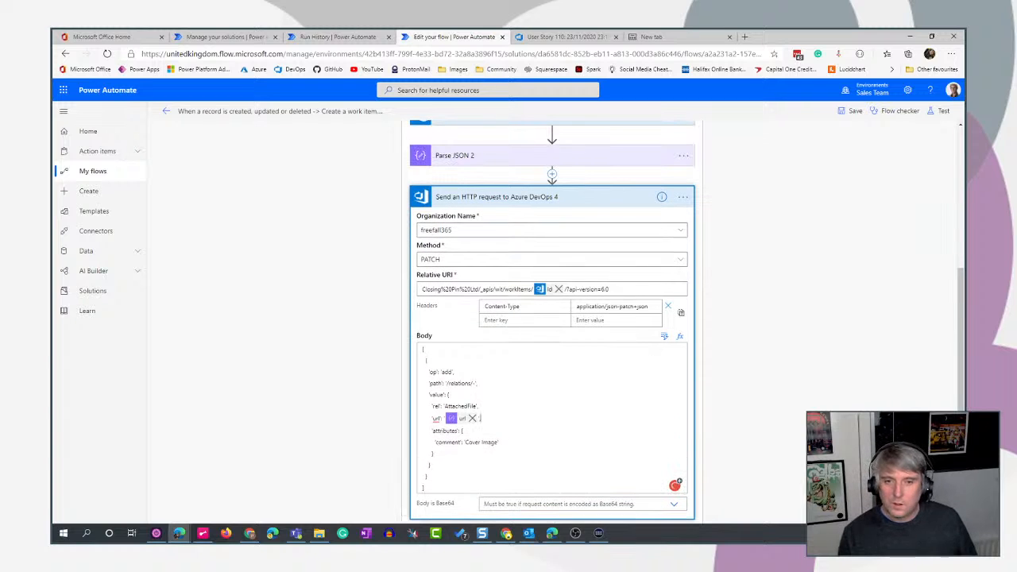
scroll(787, 294, "up", 3)
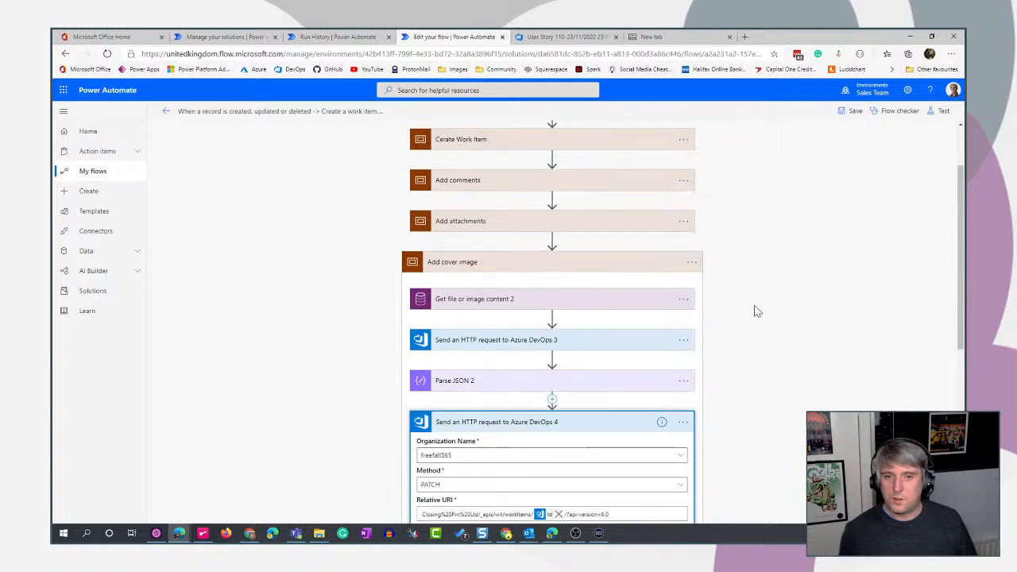
left_click(556, 359)
scroll(795, 352, "down", 3)
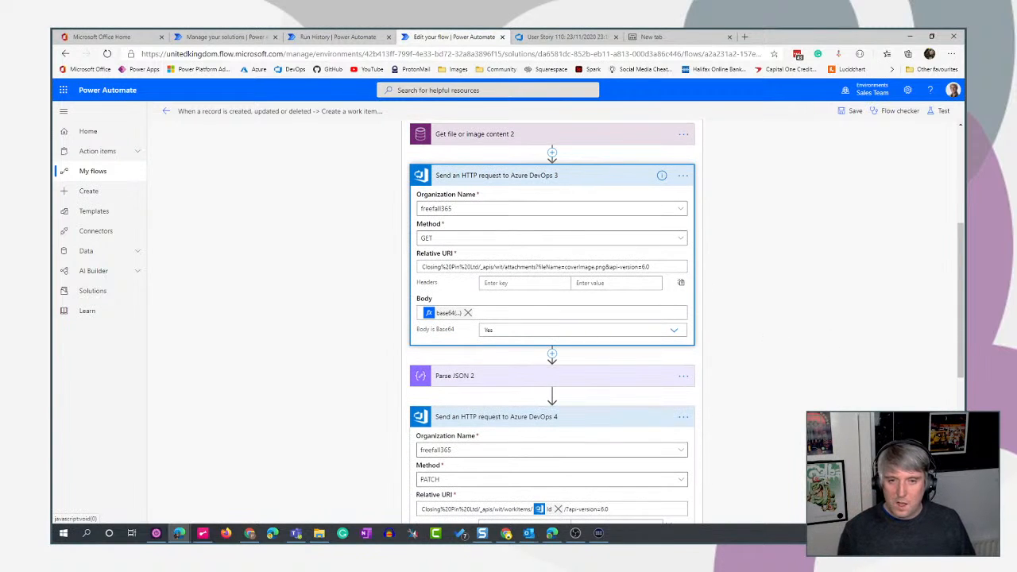
left_click_drag(565, 267, 599, 267)
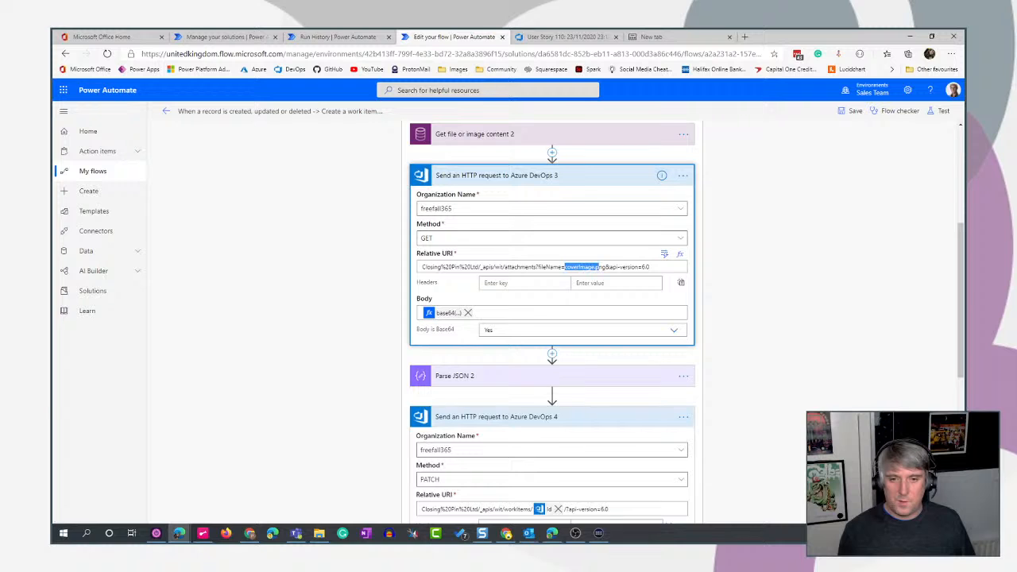
- Open the first Send an HTTP request to Azure DevOps in the Add attachments scope's Apply to each 2 loop to compare its file name setting
scroll(786, 336, "up", 5)
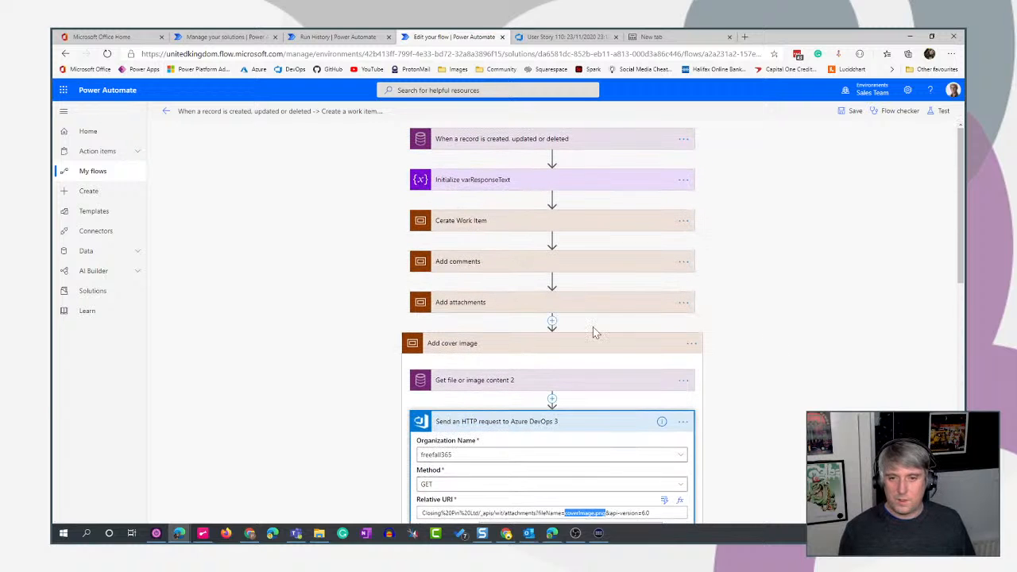
left_click(545, 303)
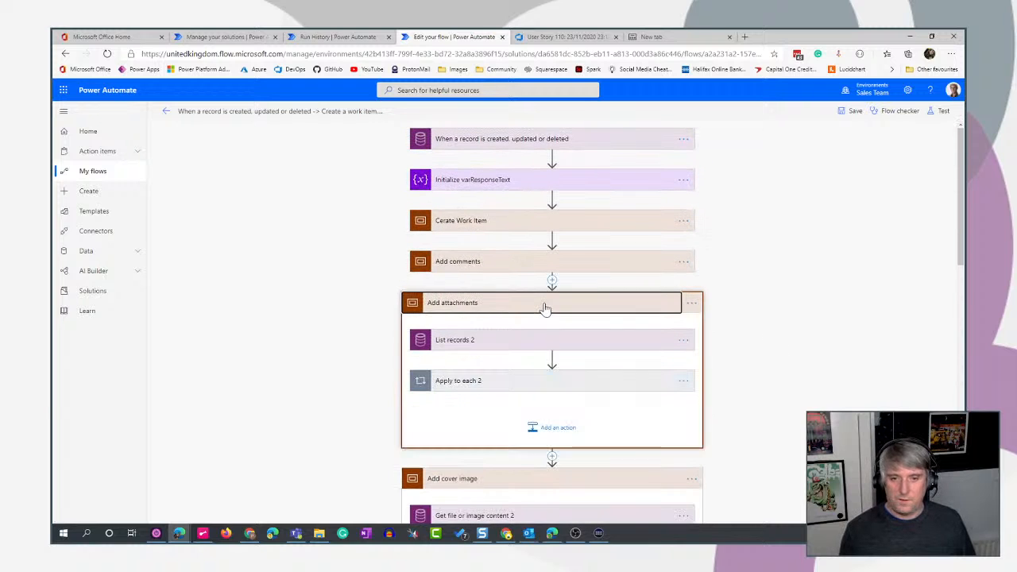
left_click(572, 343)
left_click(573, 439)
scroll(803, 390, "down", 5)
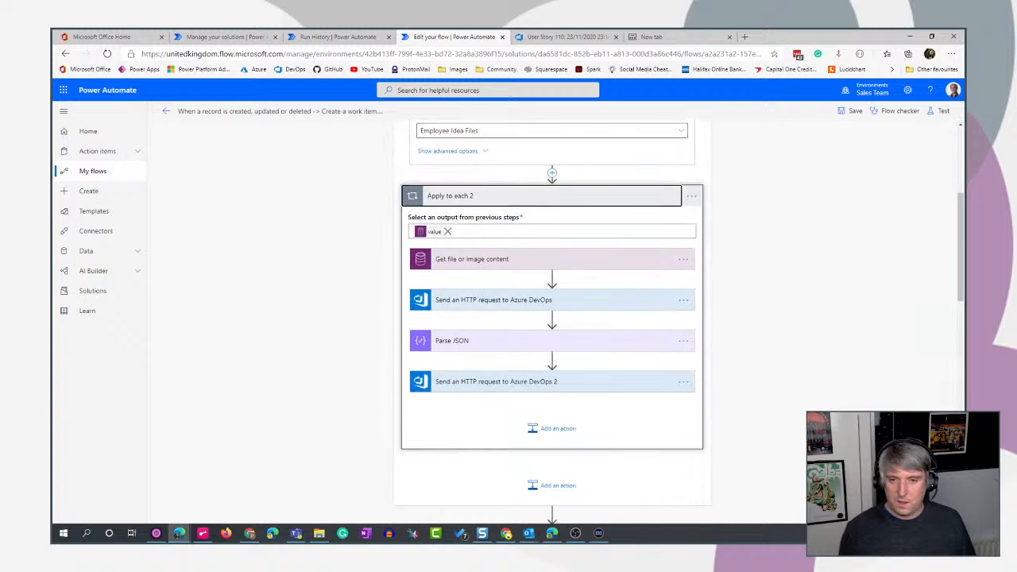
left_click(595, 302)
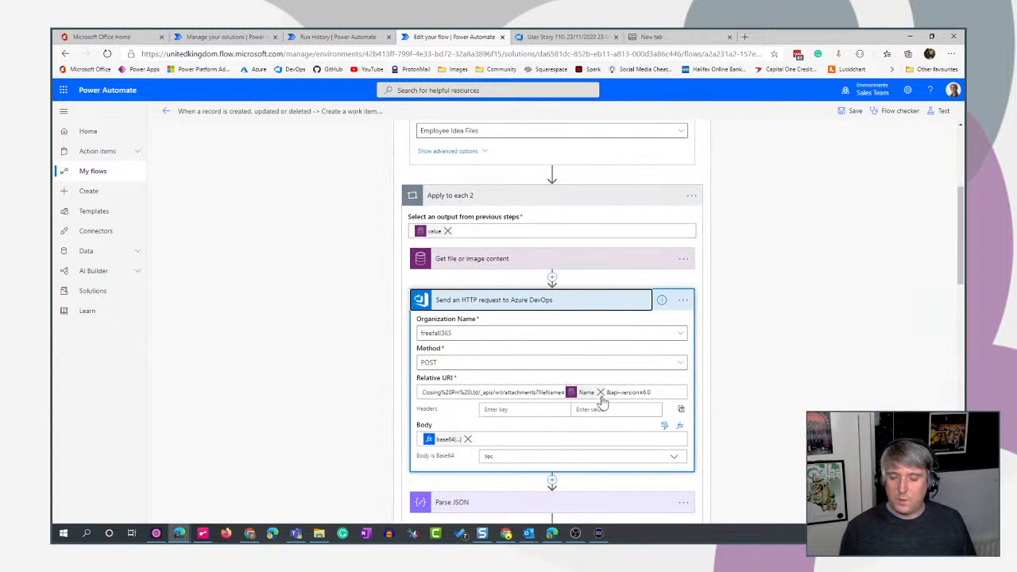
- Switch to Teams to view the idea's cover image and attachment, and return to the flow's cover image upload request
left_click(296, 533)
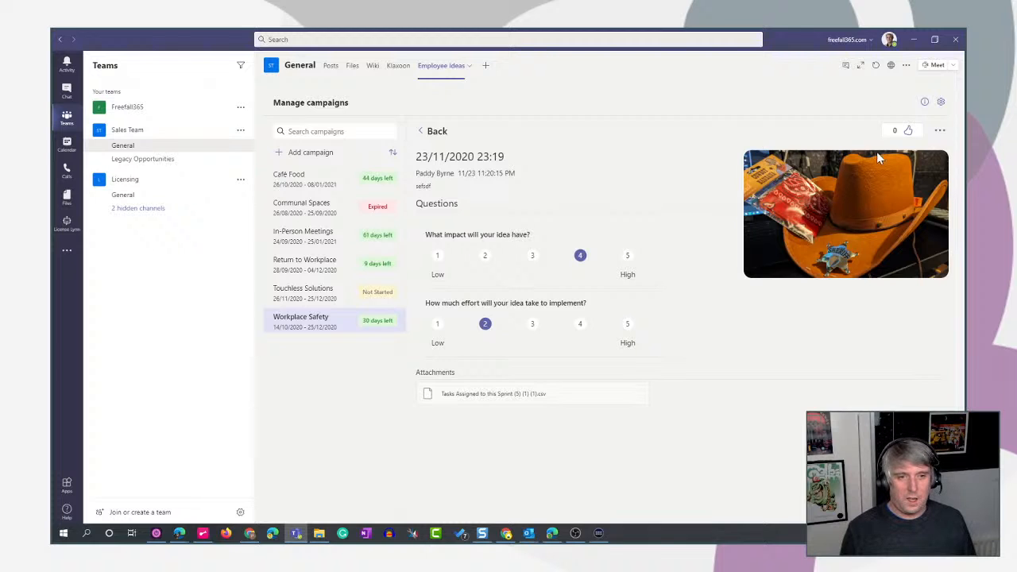
left_click(914, 40)
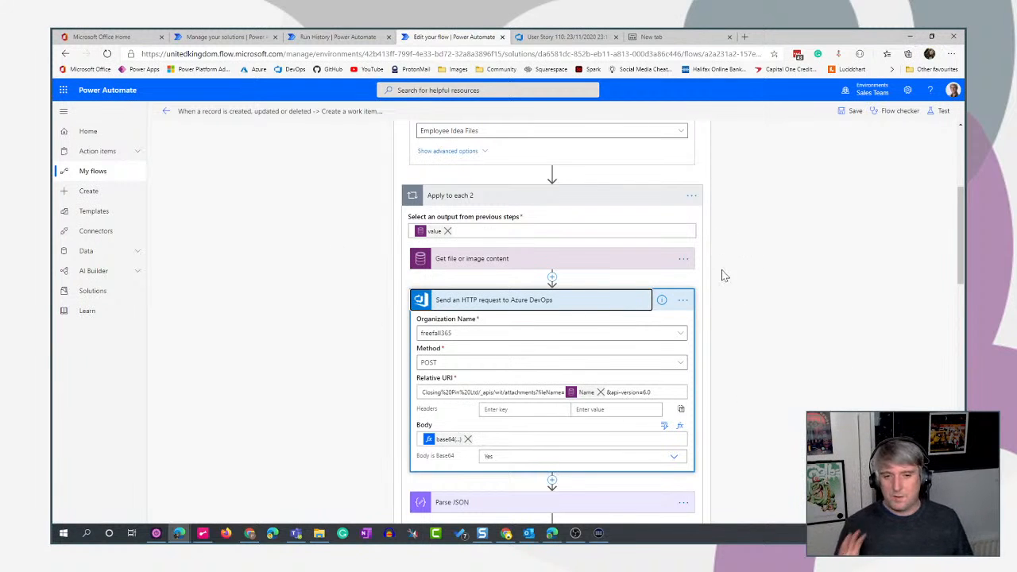
scroll(766, 310, "down", 1)
scroll(765, 310, "down", 5)
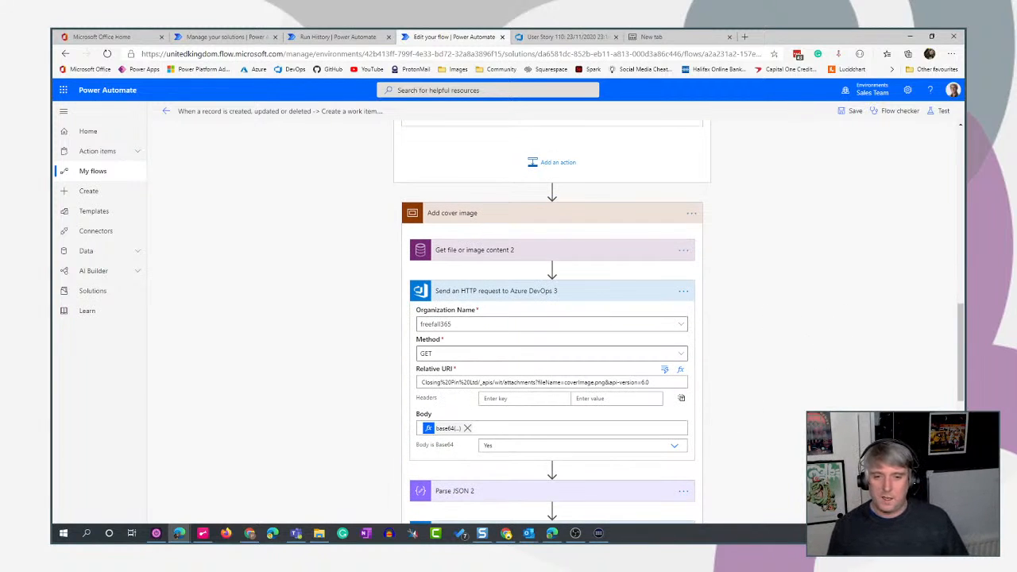
- Examine the hard-coded coverImage name and .png extension in the relative URI of Send an HTTP request to Azure DevOps 3
left_click(564, 382)
left_click_drag(565, 382, 593, 383)
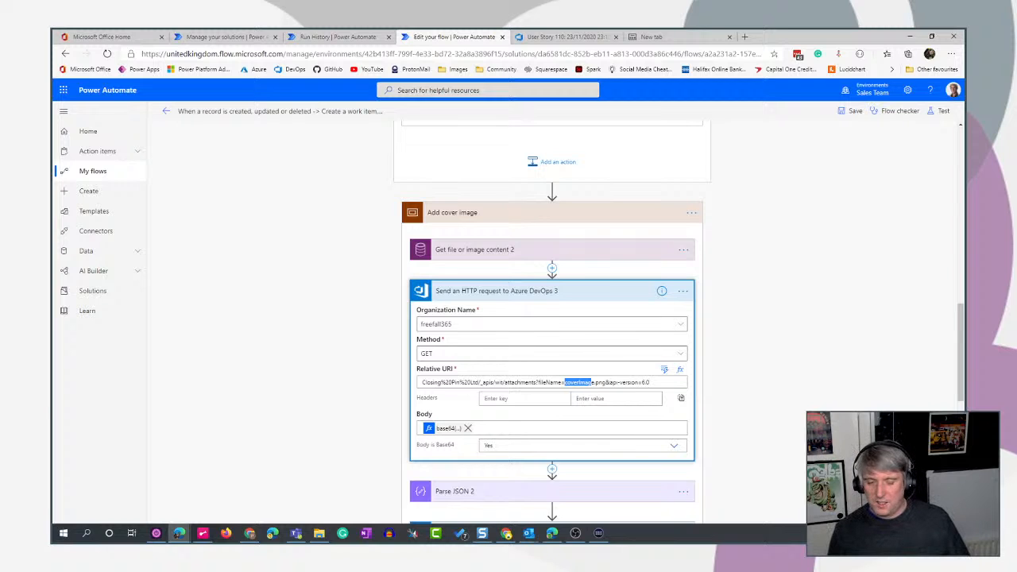
left_click_drag(591, 382, 605, 382)
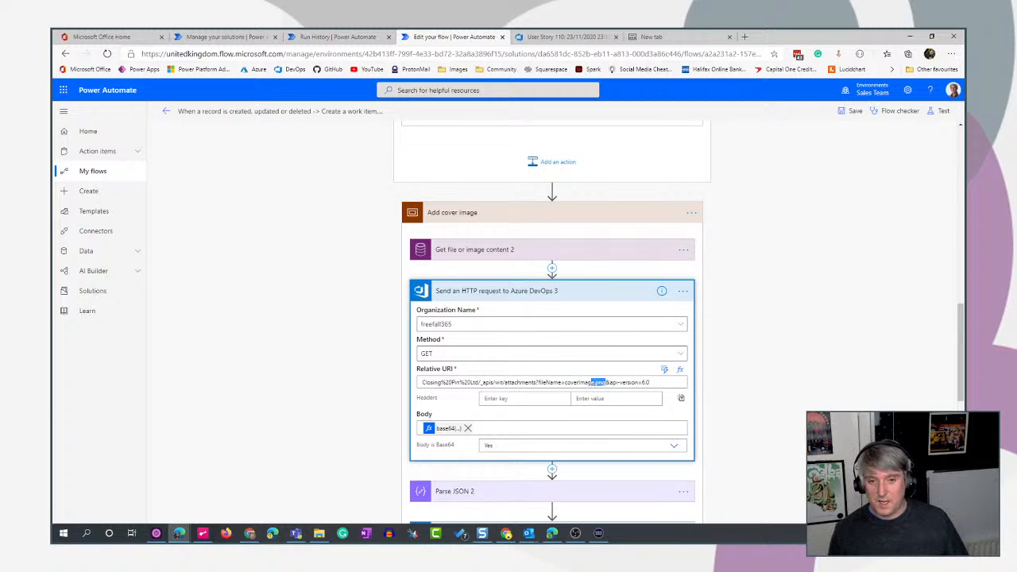
left_click(769, 377)
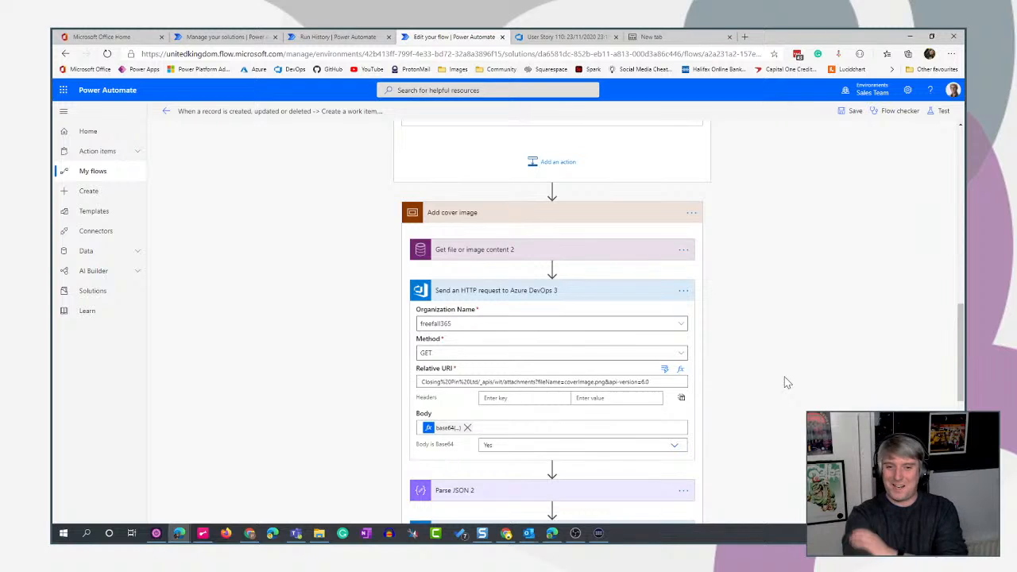
scroll(795, 382, "down", 2)
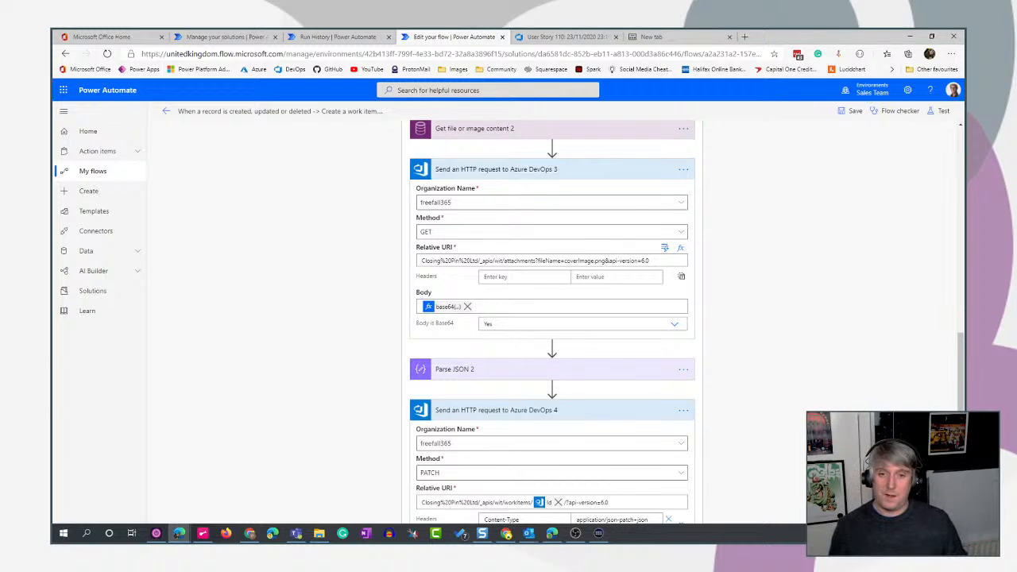
mouse_move(596, 261)
left_mouse_down()
mouse_move(628, 260)
mouse_move(604, 260)
left_mouse_up()
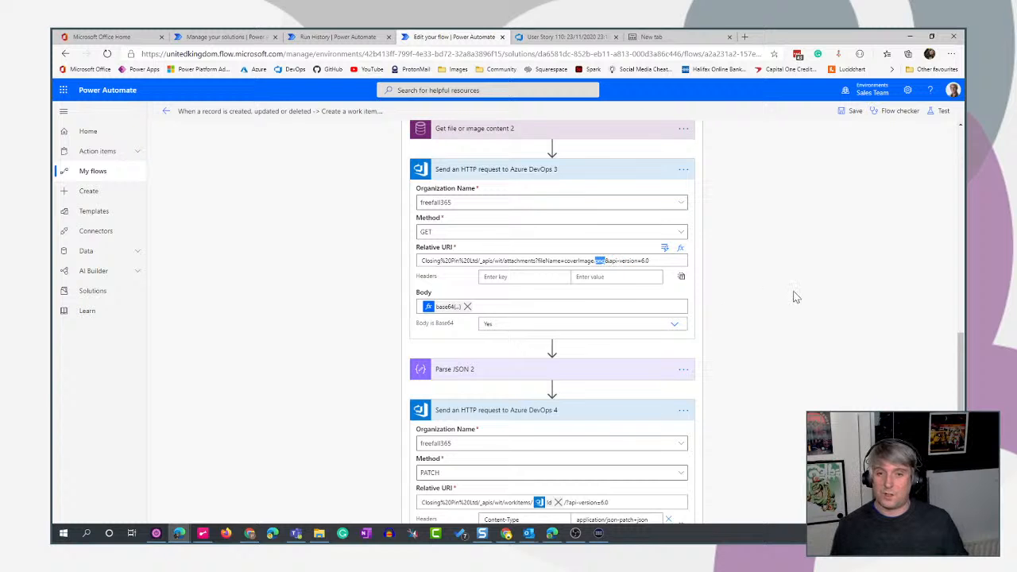
- Delete the Terminate action at the end of the flow
scroll(882, 321, "down", 4)
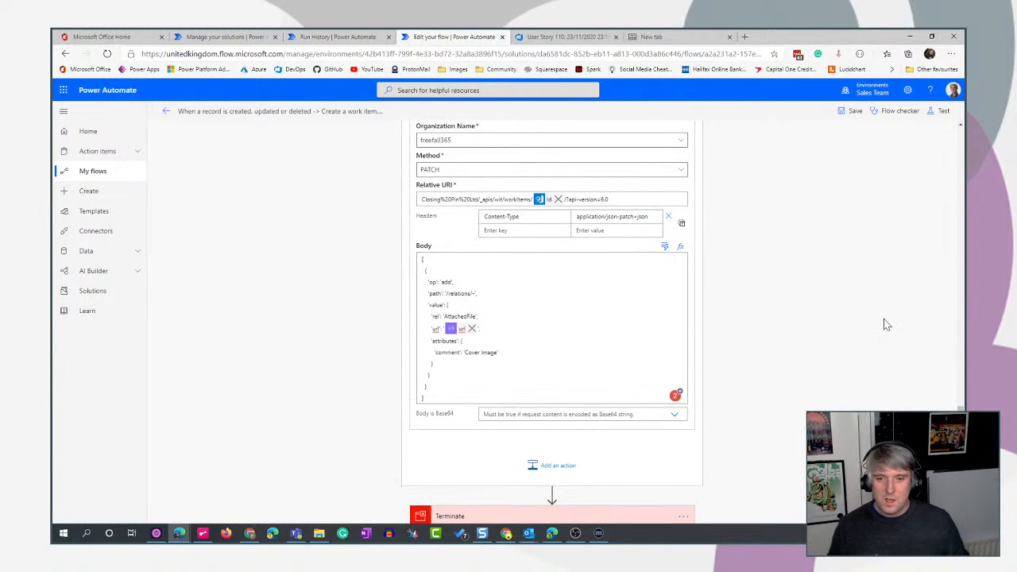
scroll(887, 324, "down", 1)
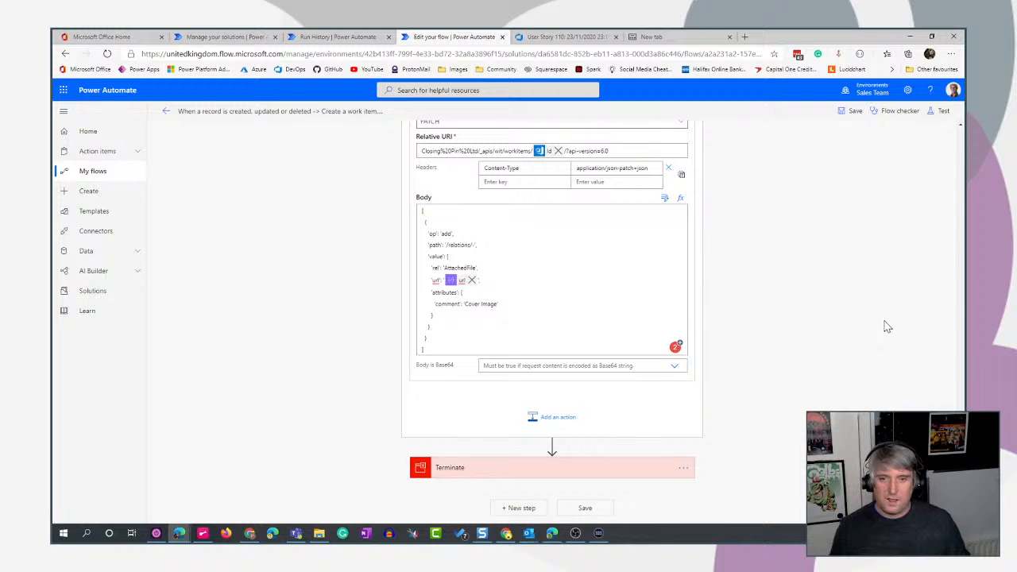
left_click(683, 468)
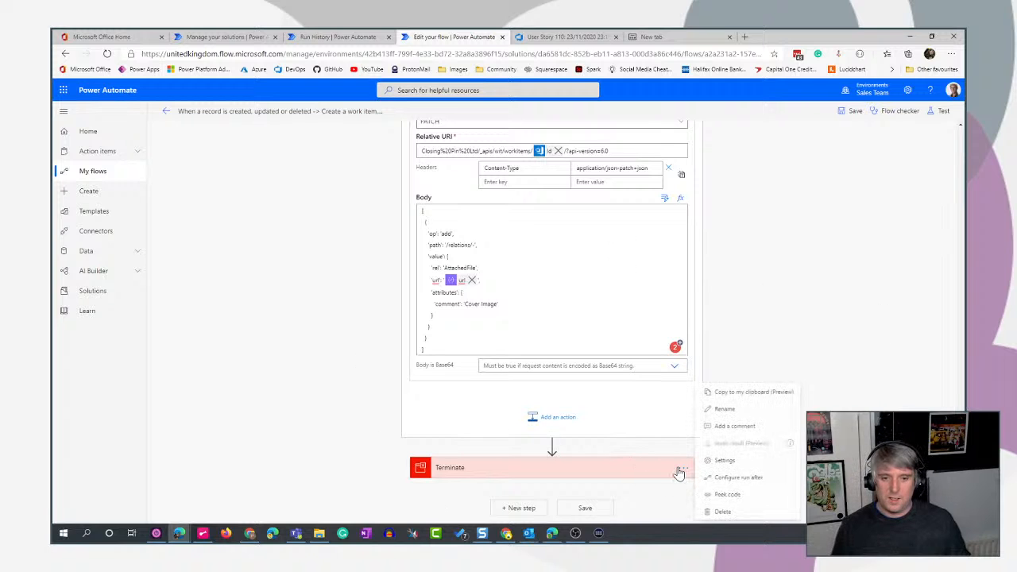
left_click(723, 512)
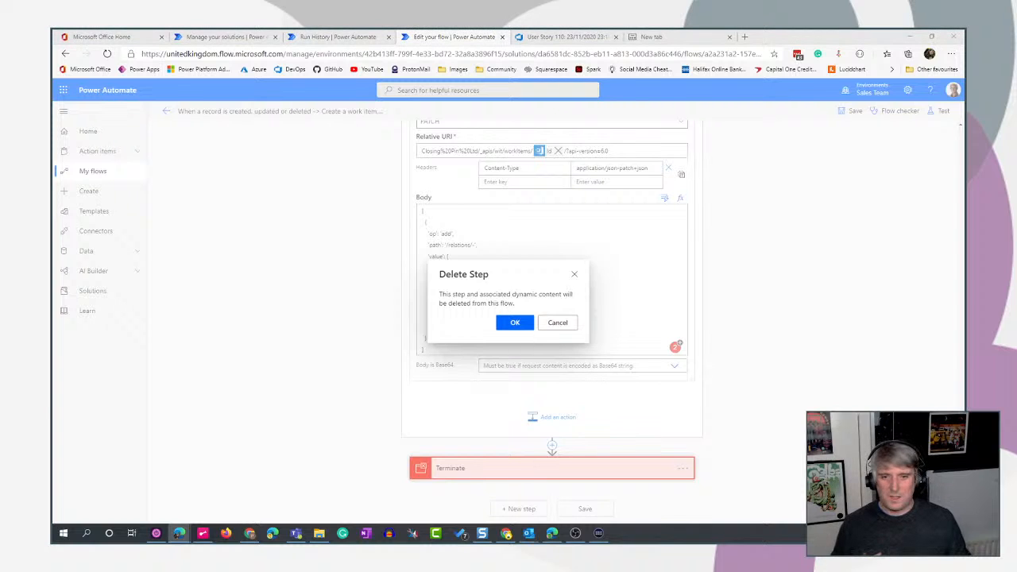
left_click(514, 322)
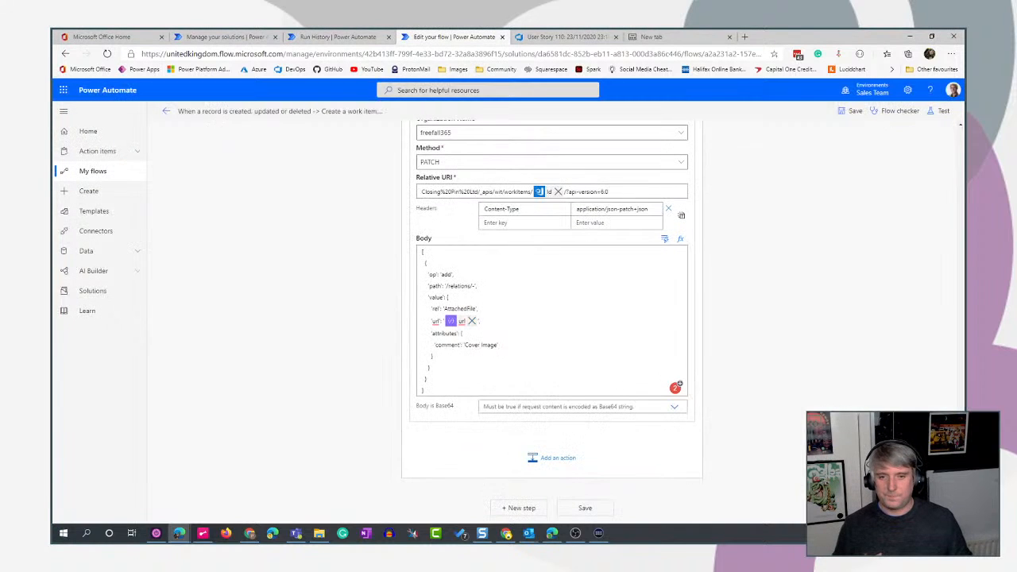
- Save and test the flow using the data from the most recent successful previous run
scroll(882, 303, "up", 3)
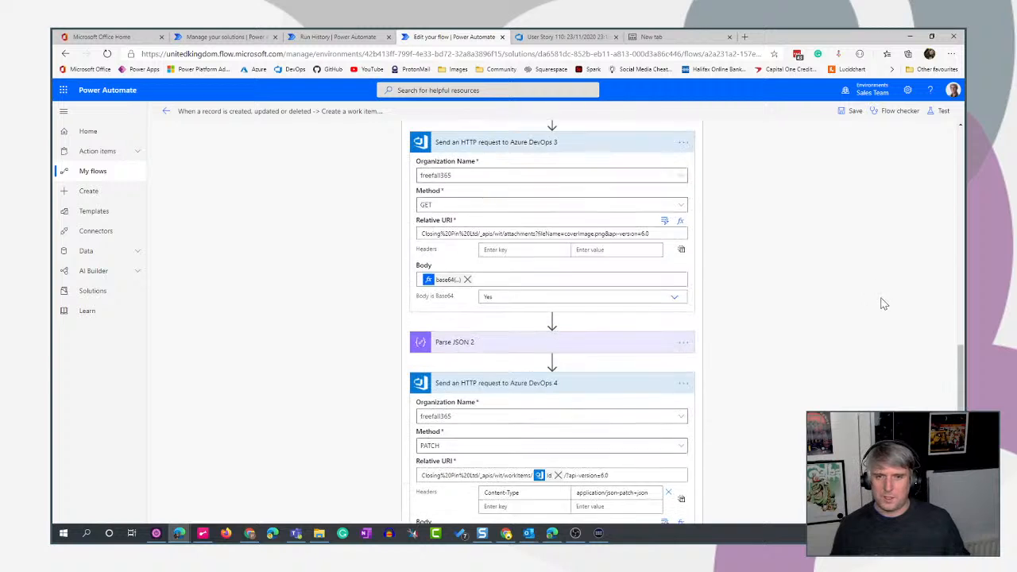
scroll(882, 303, "up", 4)
left_click(941, 110)
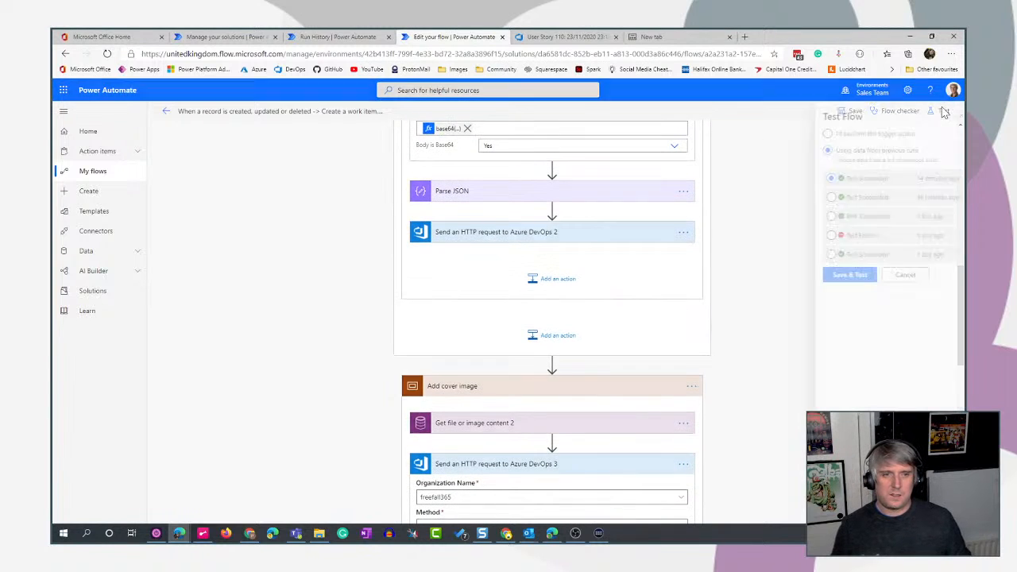
left_click(837, 275)
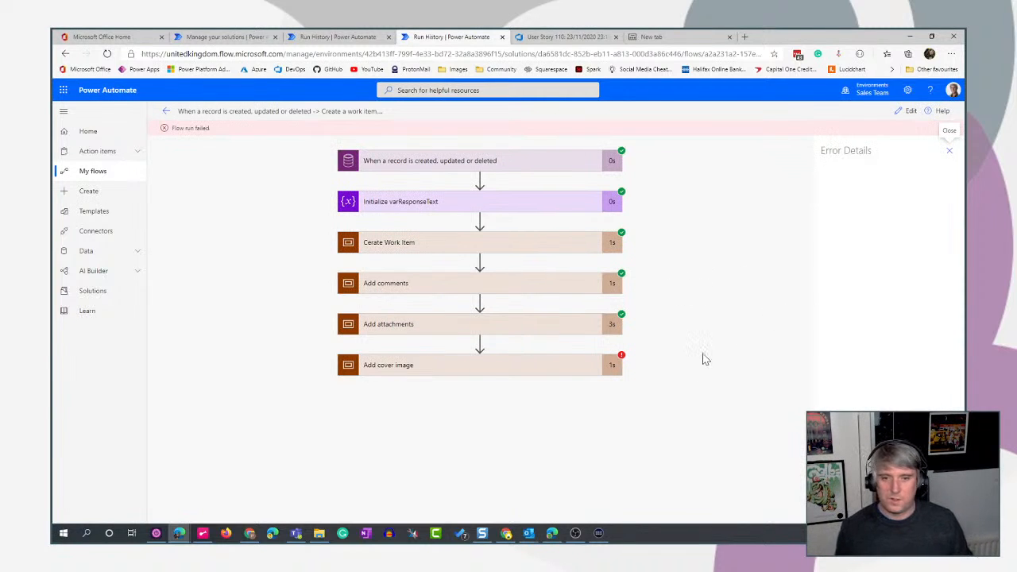
- Expand the Add cover image scope in the run results and inspect the inputs and outputs of Send an HTTP request to Azure DevOps 3
left_click(530, 372)
scroll(715, 331, "down", 1)
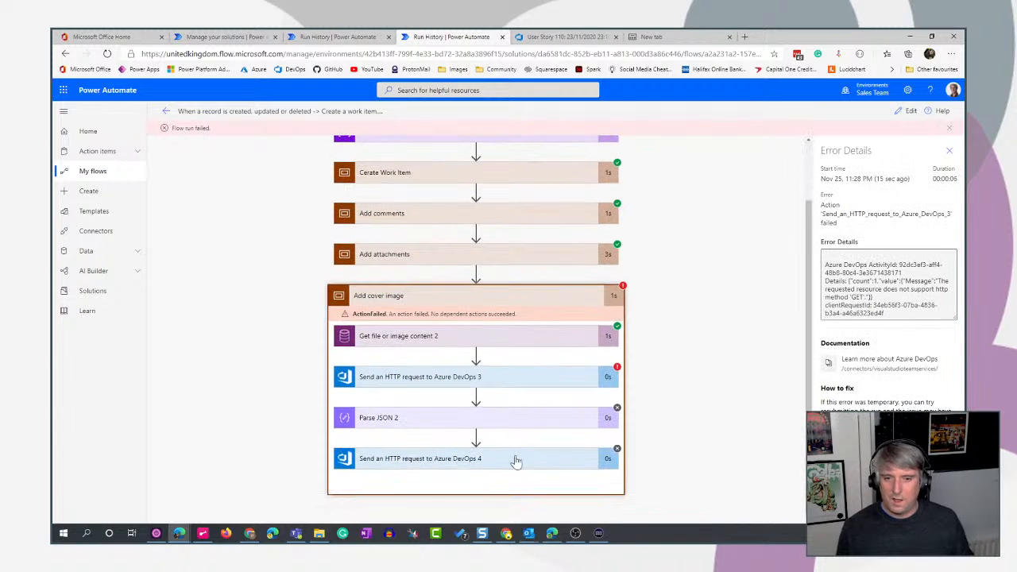
left_click(536, 379)
scroll(703, 360, "down", 3)
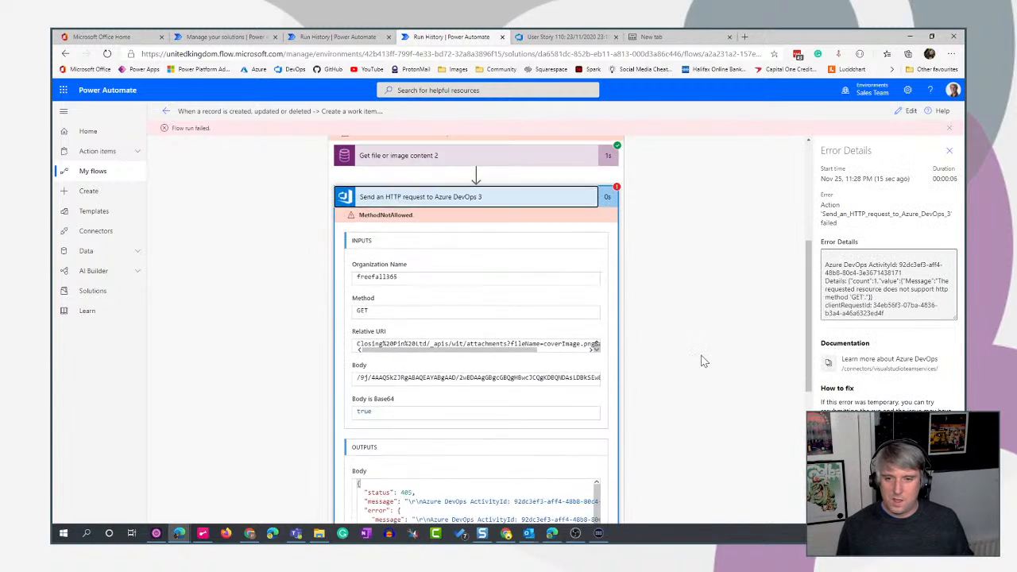
- Reopen the flow for editing and check the method of the attachment upload request in Apply to each 2 for comparison
left_click(905, 113)
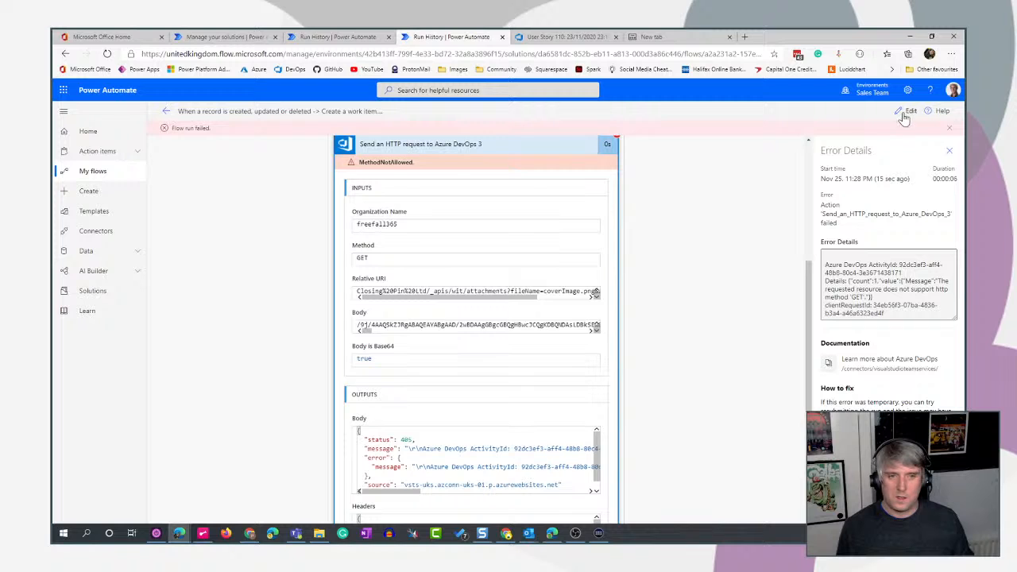
scroll(835, 338, "down", 3)
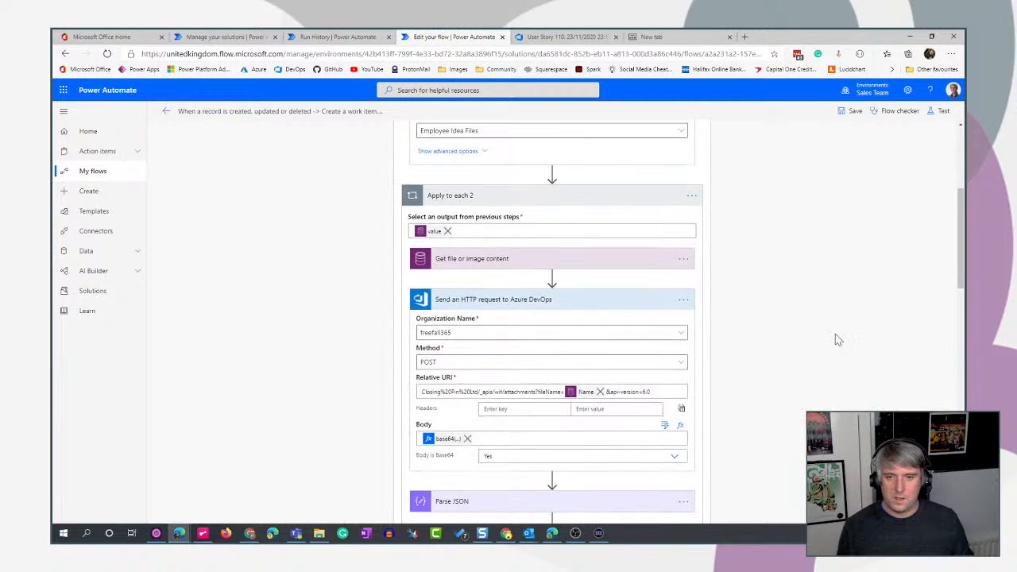
scroll(835, 337, "down", 2)
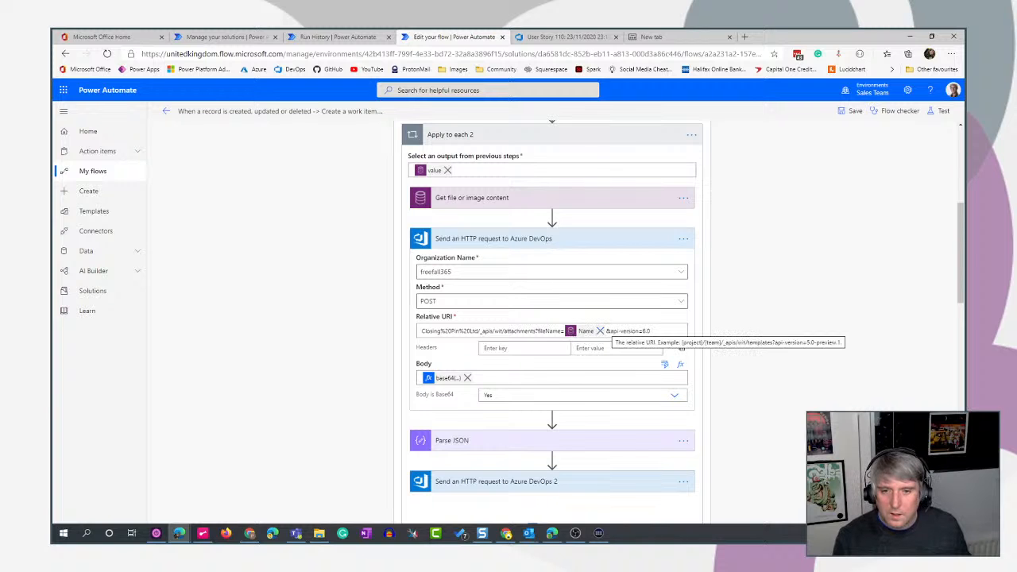
- Open the failed run from the flow's run history and inspect the method used by Send an HTTP request to Azure DevOps 3
left_click(166, 113)
left_click(548, 133)
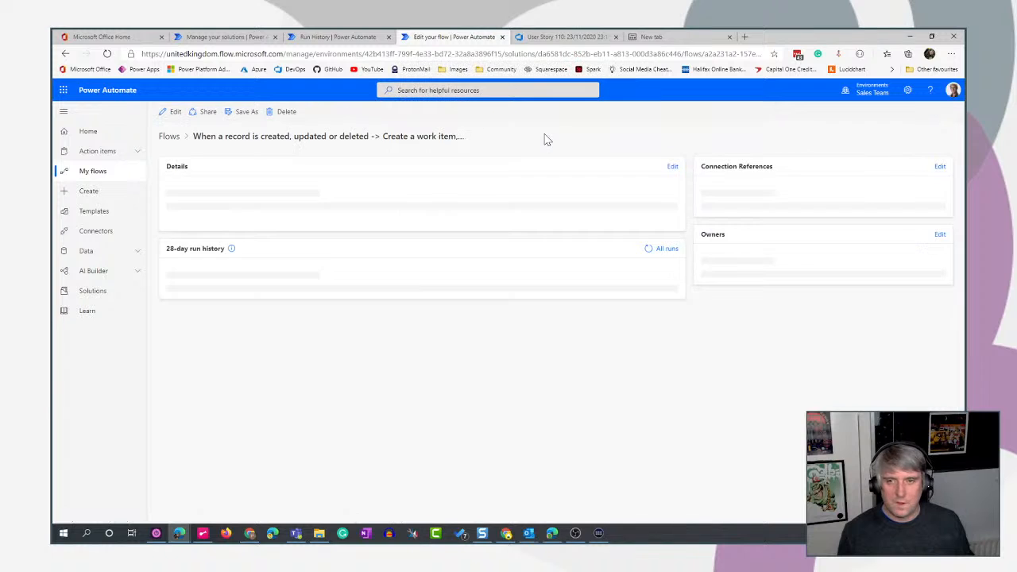
left_click(221, 391)
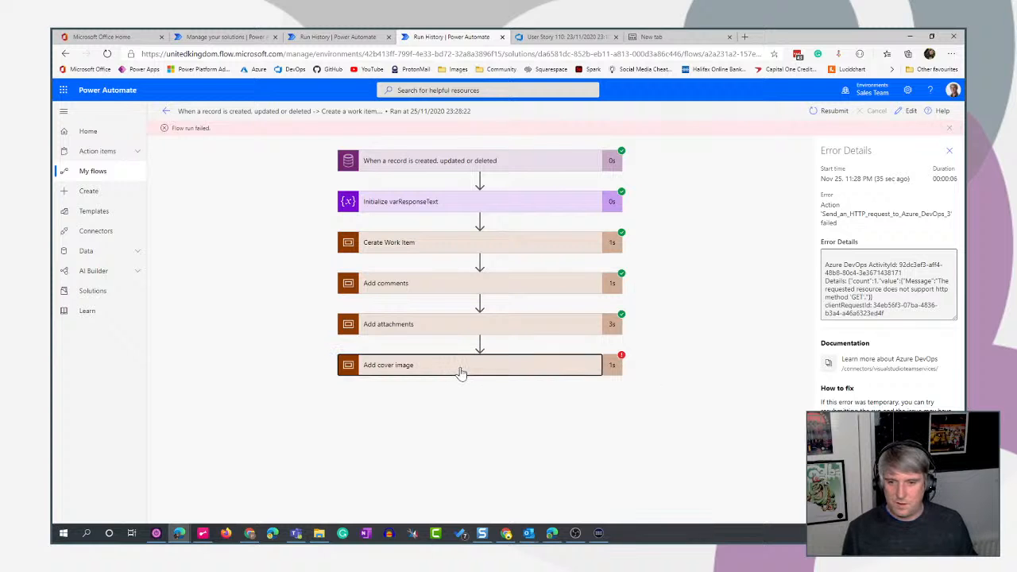
left_click(461, 374)
left_click(541, 386)
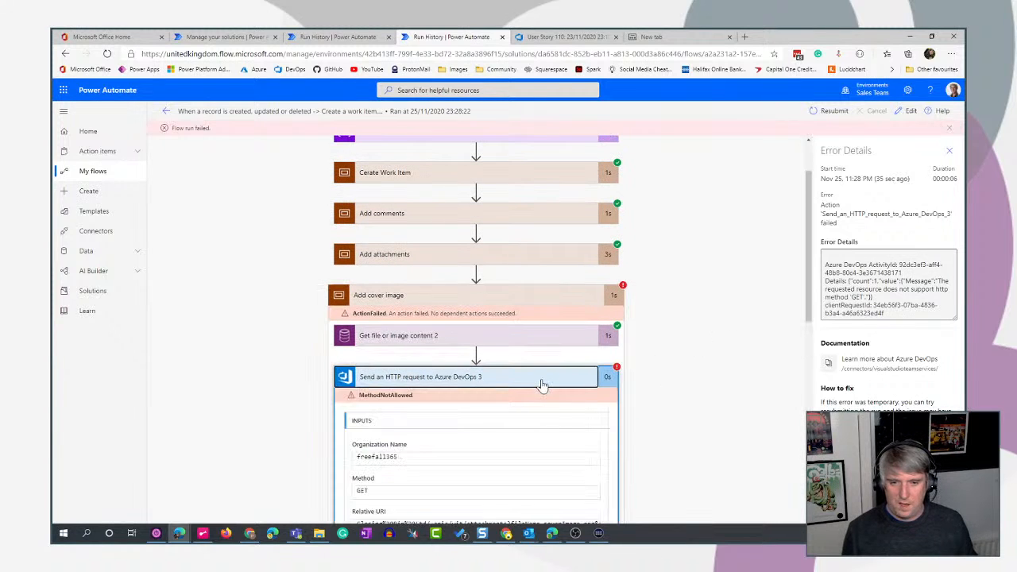
scroll(740, 390, "down", 3)
scroll(740, 390, "up", 3)
scroll(755, 393, "down", 1)
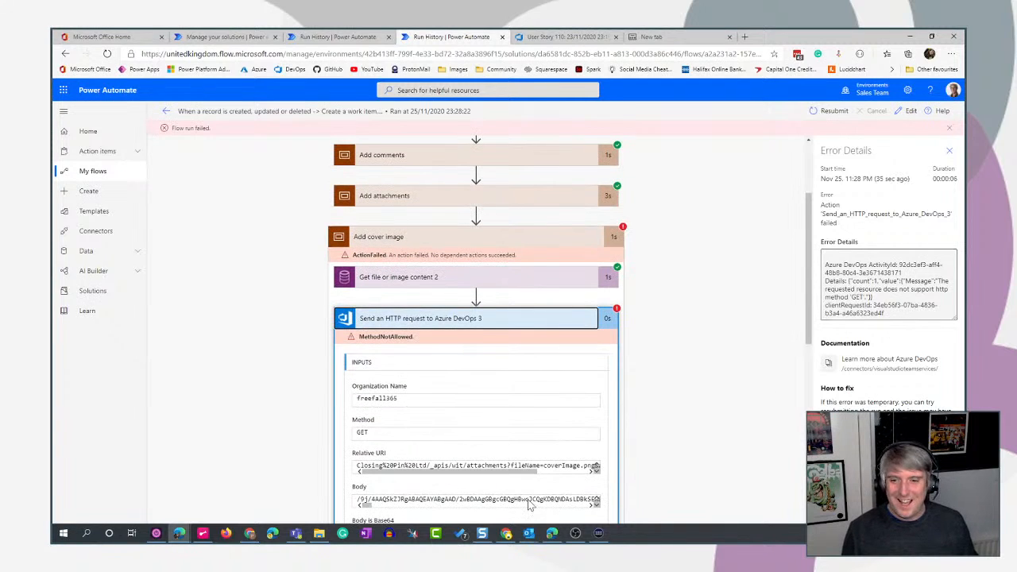
double_click(362, 432)
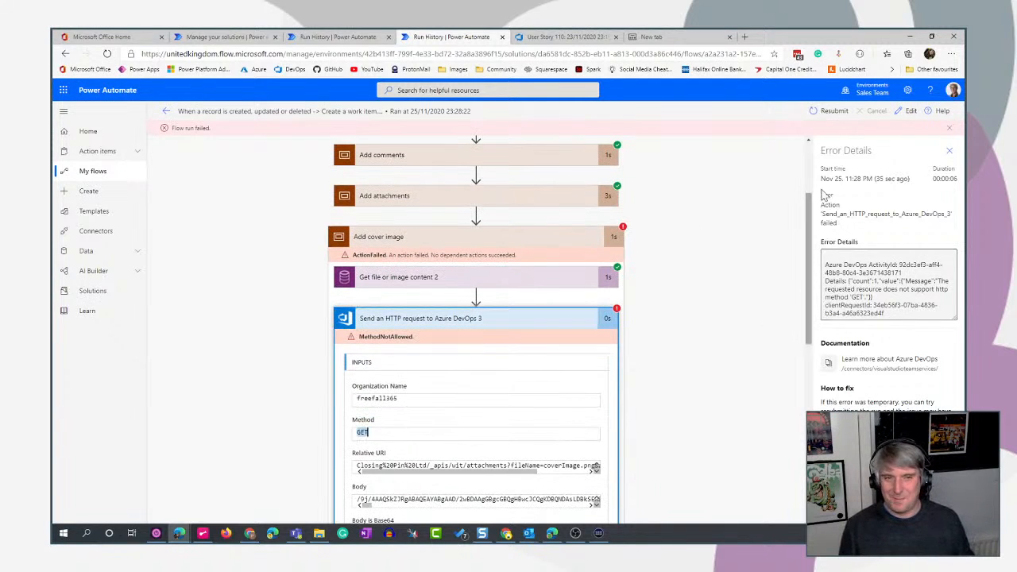
- Edit the flow and set the method of Send an HTTP request to Azure DevOps 3 in the Add cover image scope to POST
left_click(908, 114)
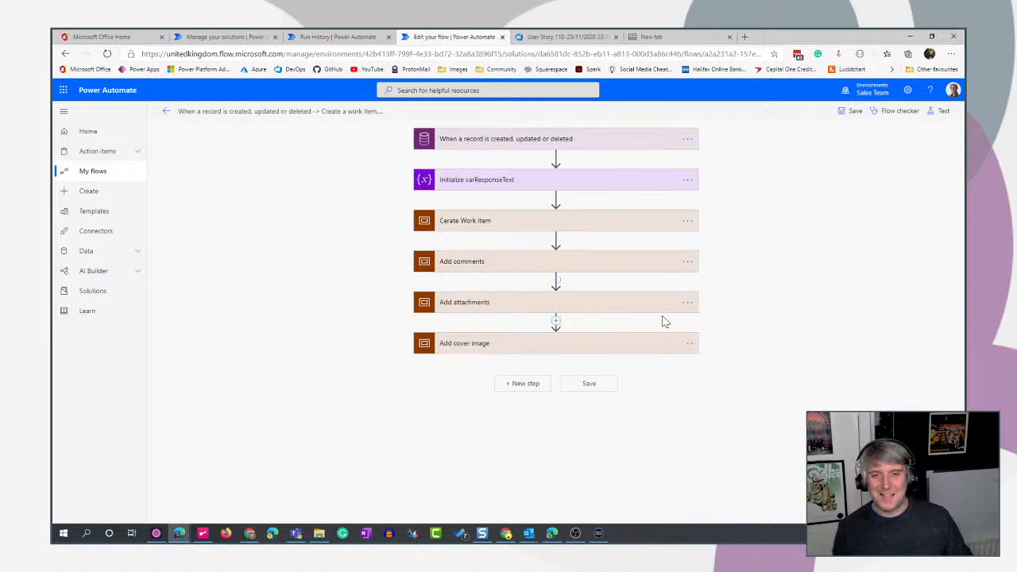
left_click(600, 308)
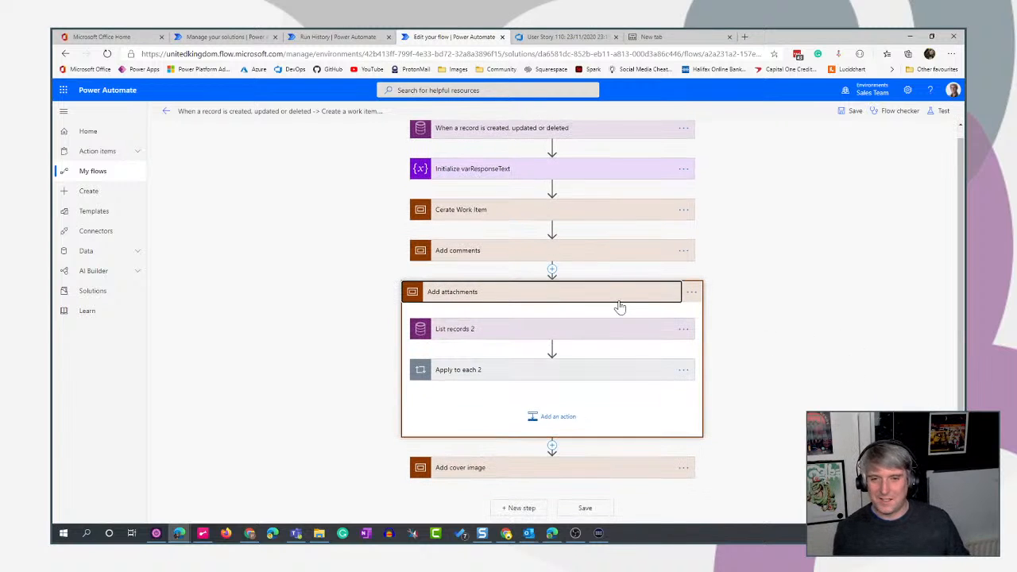
left_click(609, 299)
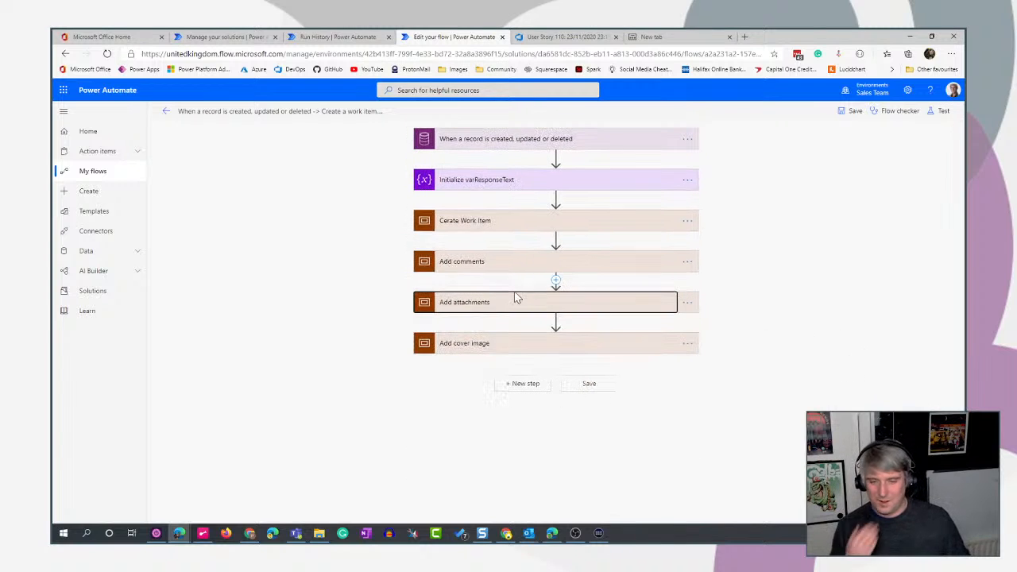
left_click(625, 344)
scroll(828, 357, "down", 1)
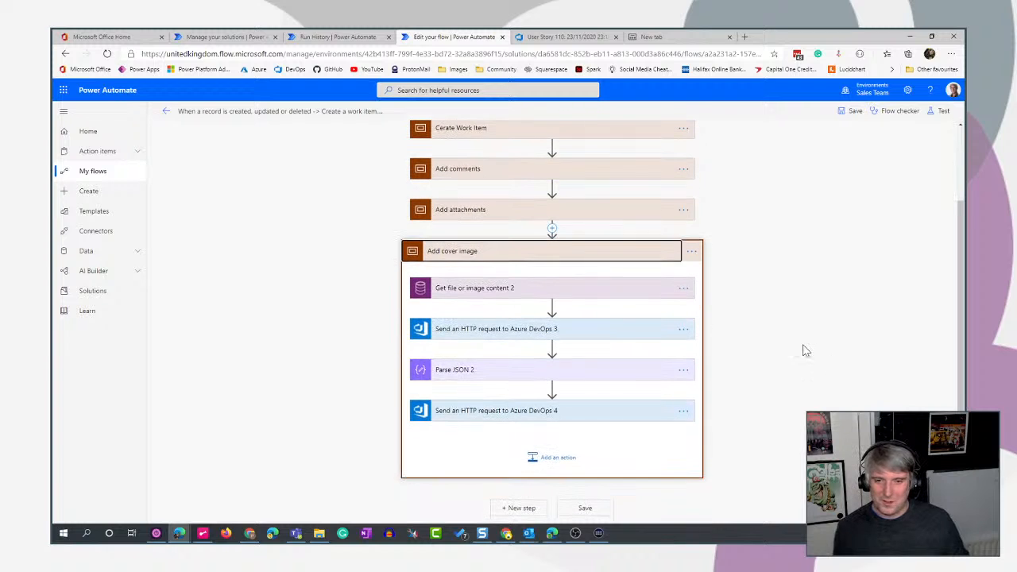
left_click(618, 330)
scroll(822, 364, "down", 1)
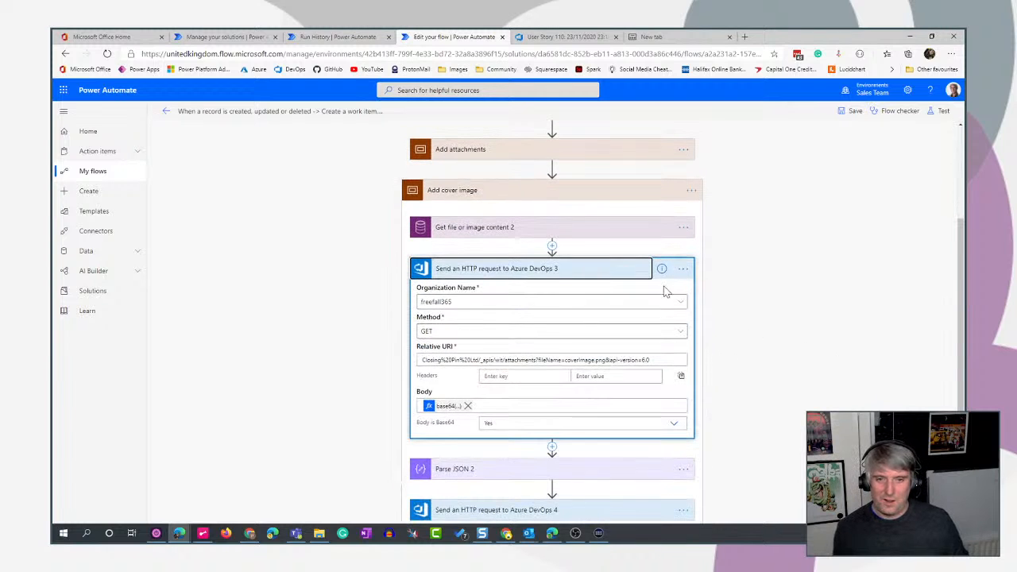
left_click(587, 275)
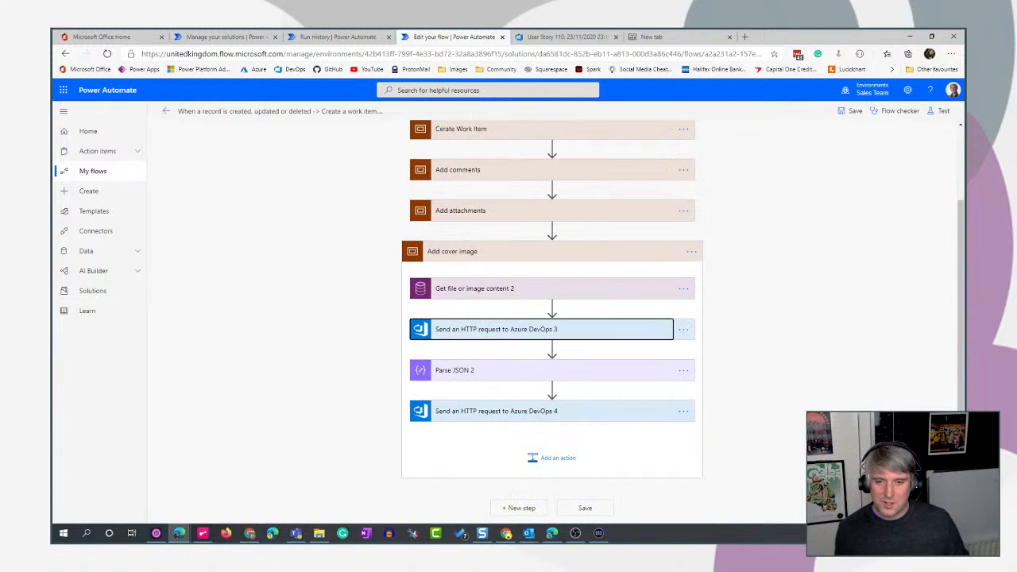
left_click(604, 333)
scroll(824, 357, "down", 2)
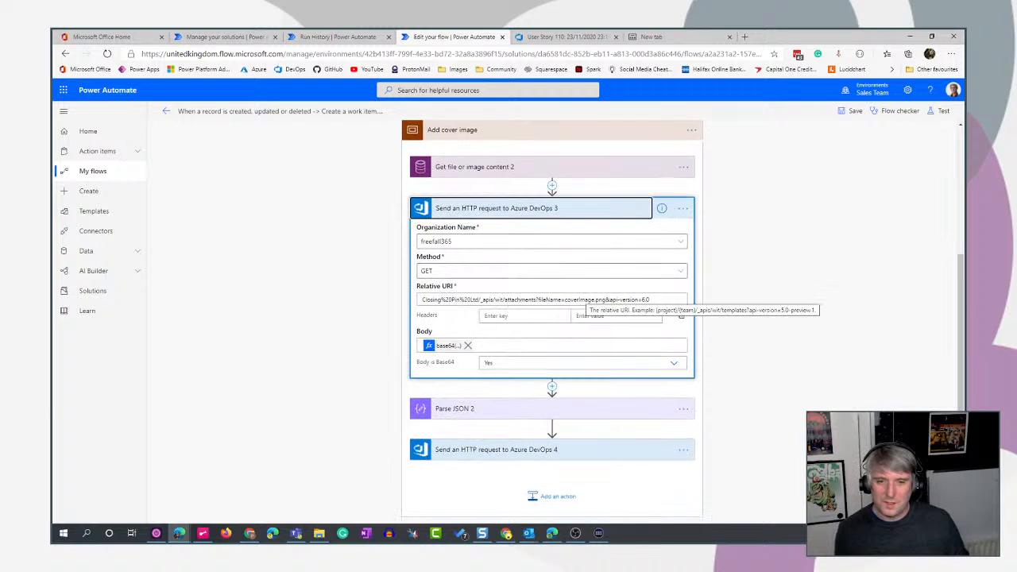
left_click(486, 274)
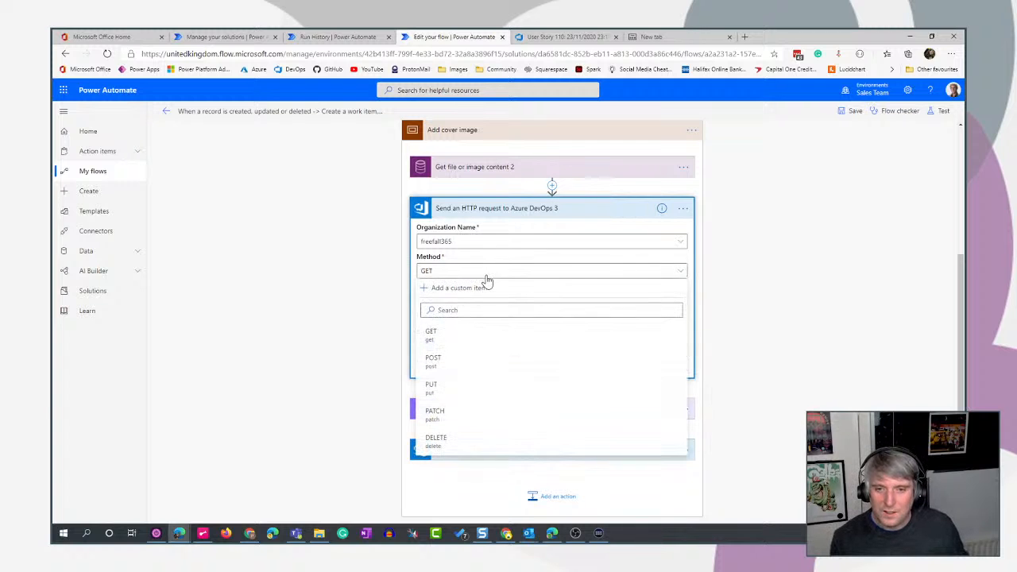
left_click(454, 362)
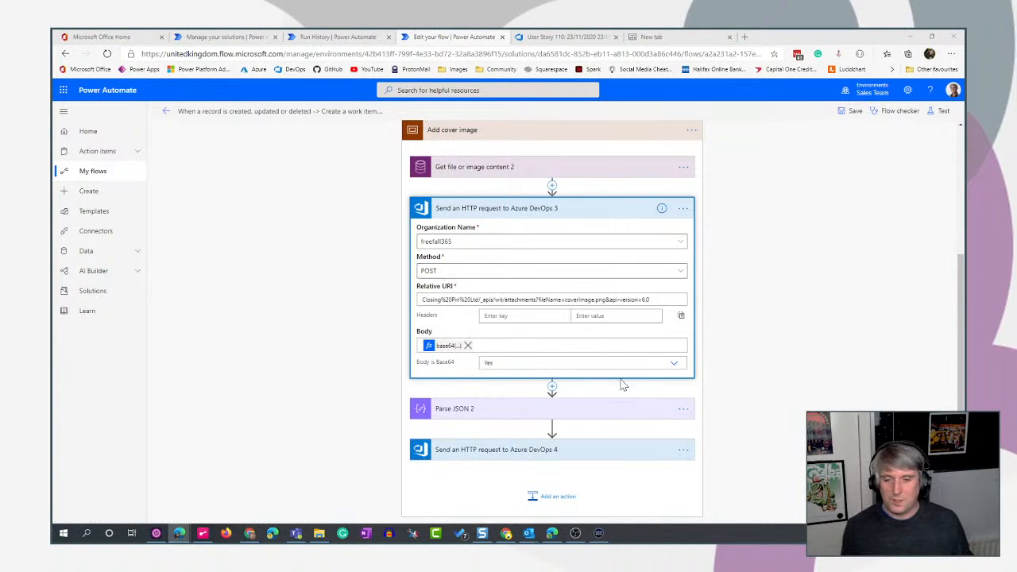
- Save the flow and start a test with the trigger action performed manually
left_click(943, 112)
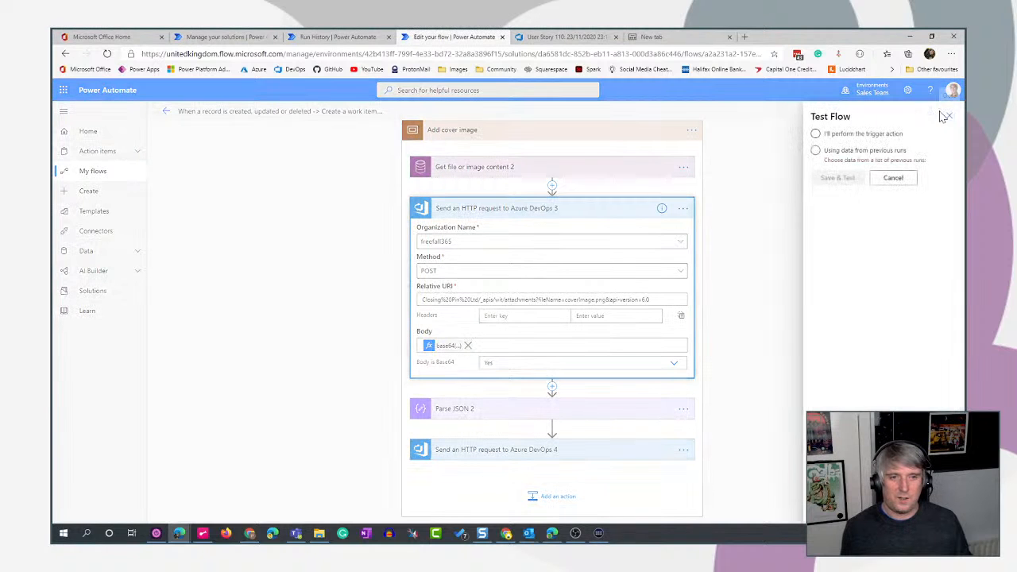
left_click(816, 134)
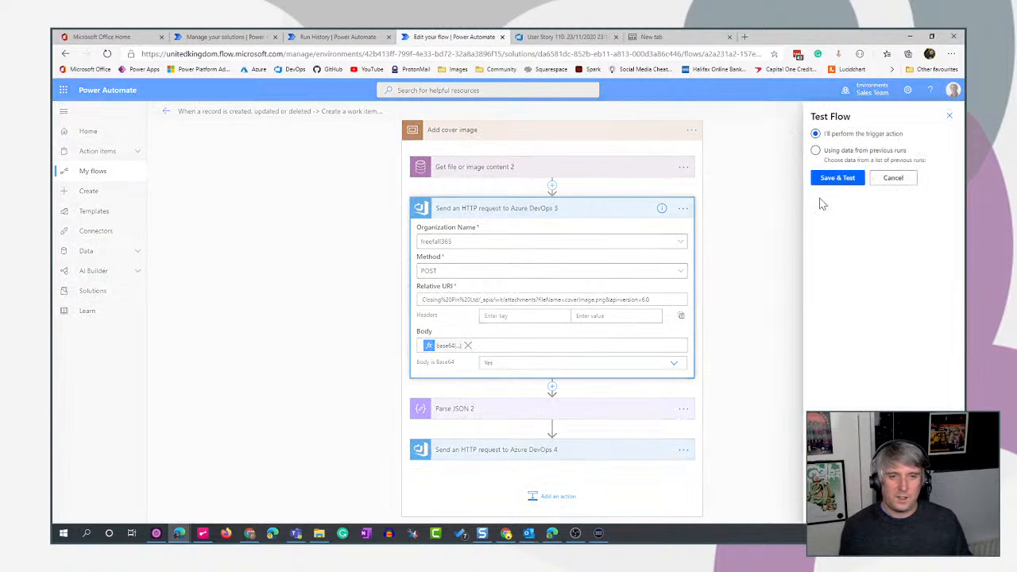
left_click(844, 182)
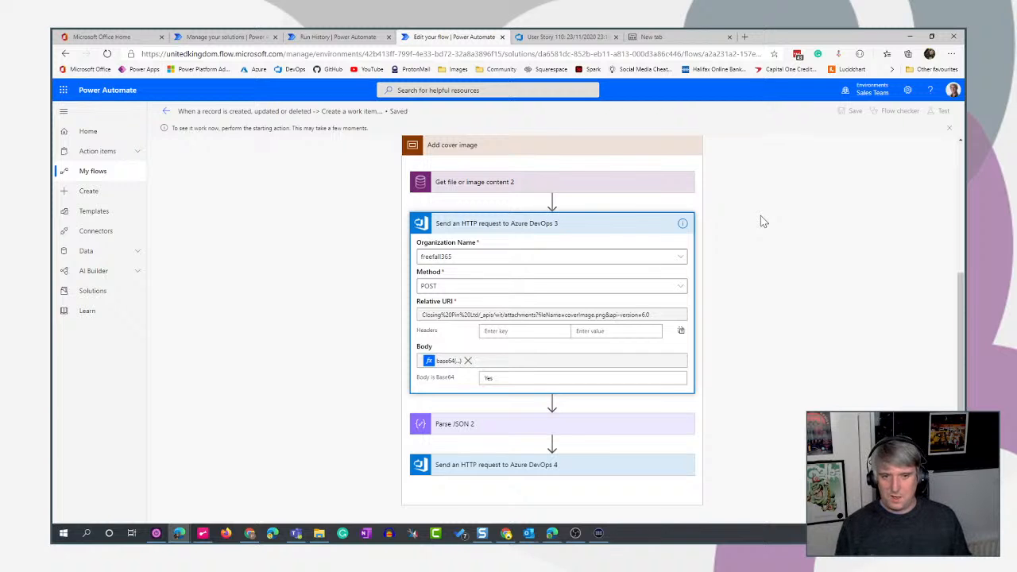
- Abandon the pending manual test, leave the editor and reopen the flow for editing from its details page
scroll(831, 270, "down", 1)
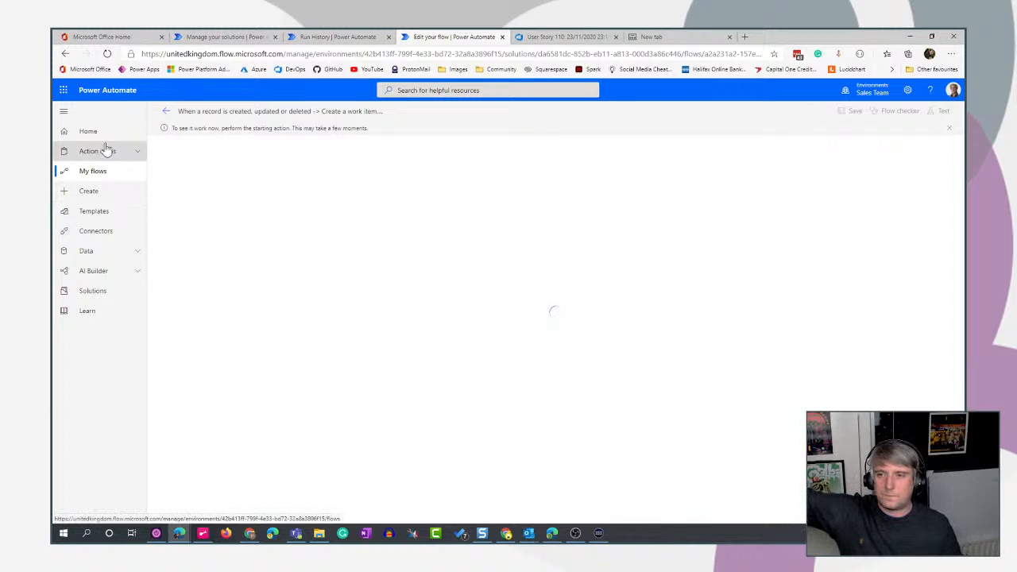
left_click(167, 116)
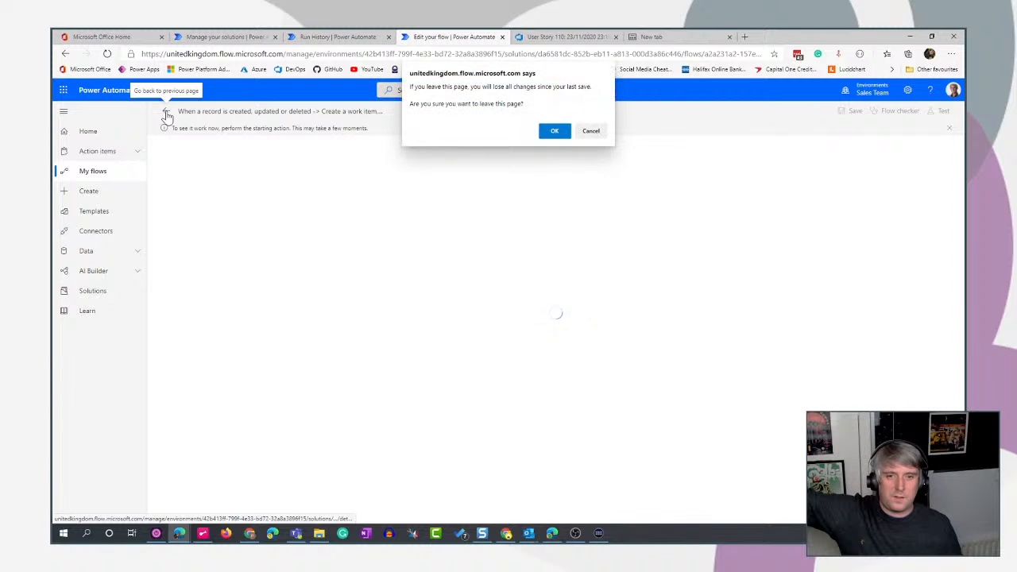
left_click(554, 131)
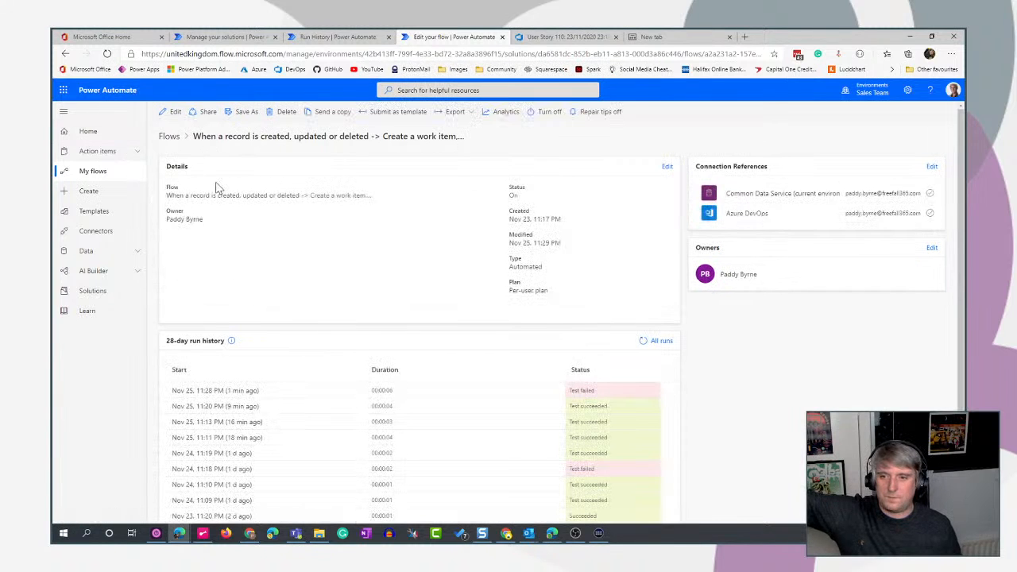
left_click(169, 112)
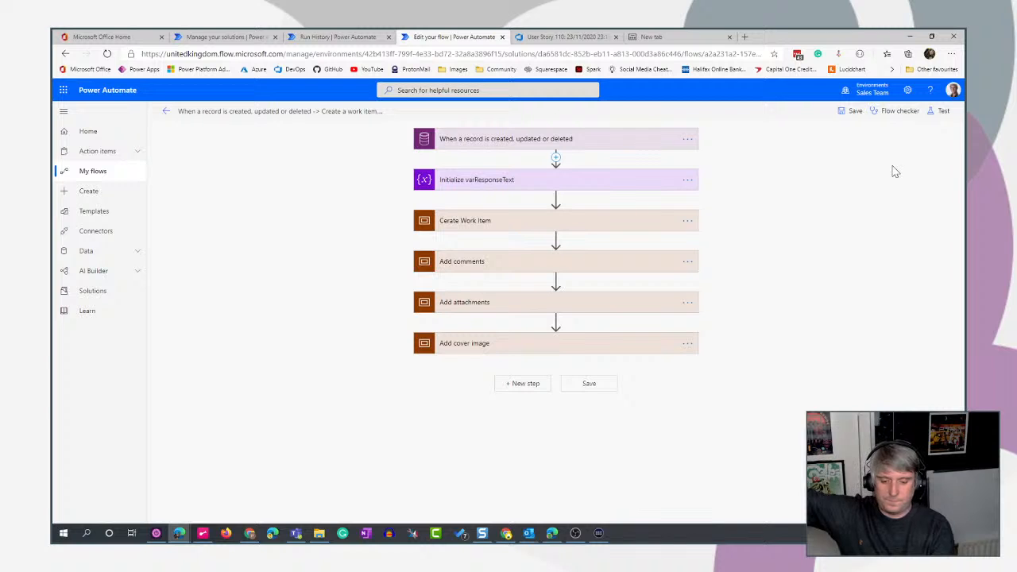
- Save and test the flow using trigger data from the most recent failed run
left_click(940, 110)
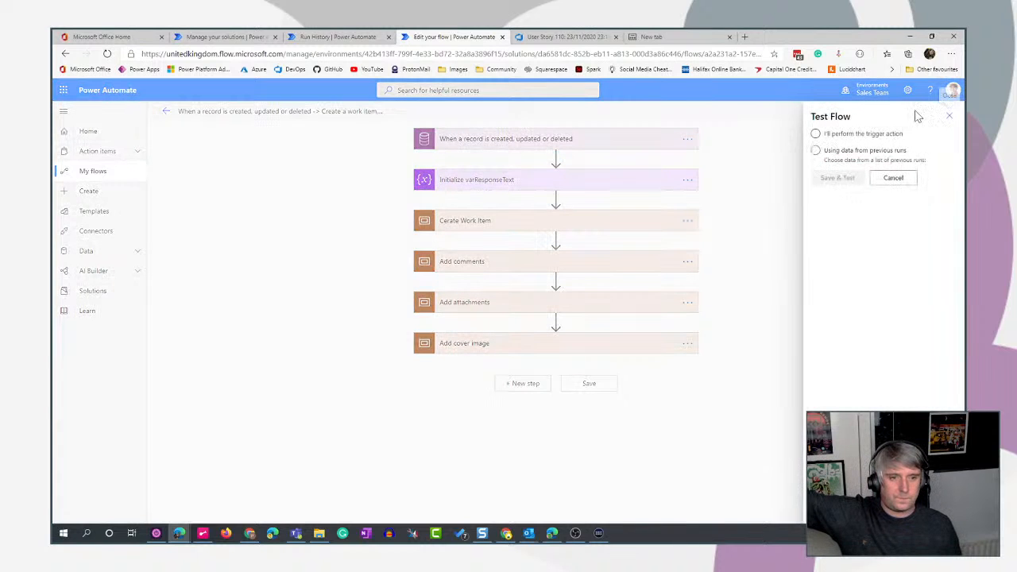
left_click(815, 151)
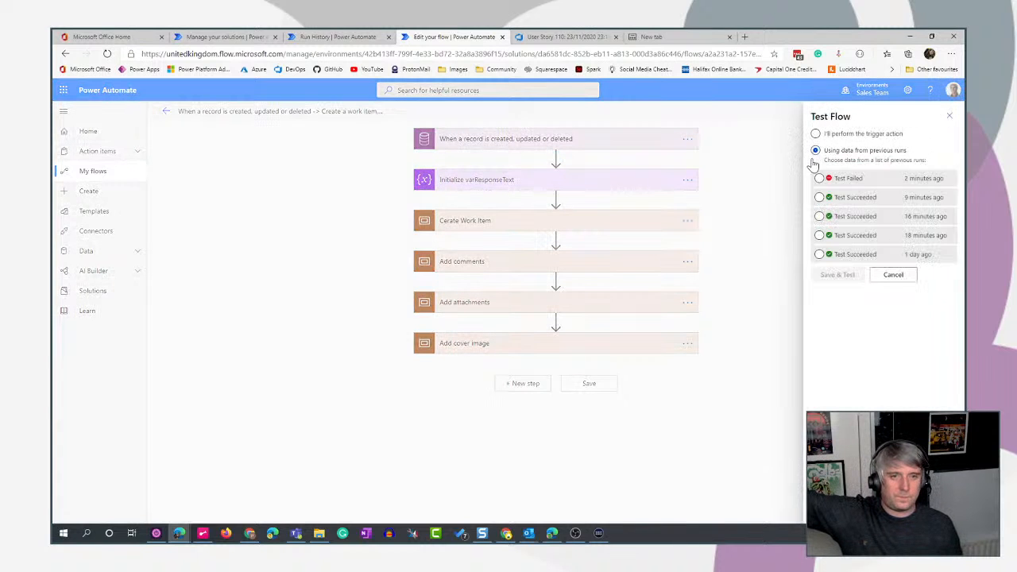
left_click(819, 178)
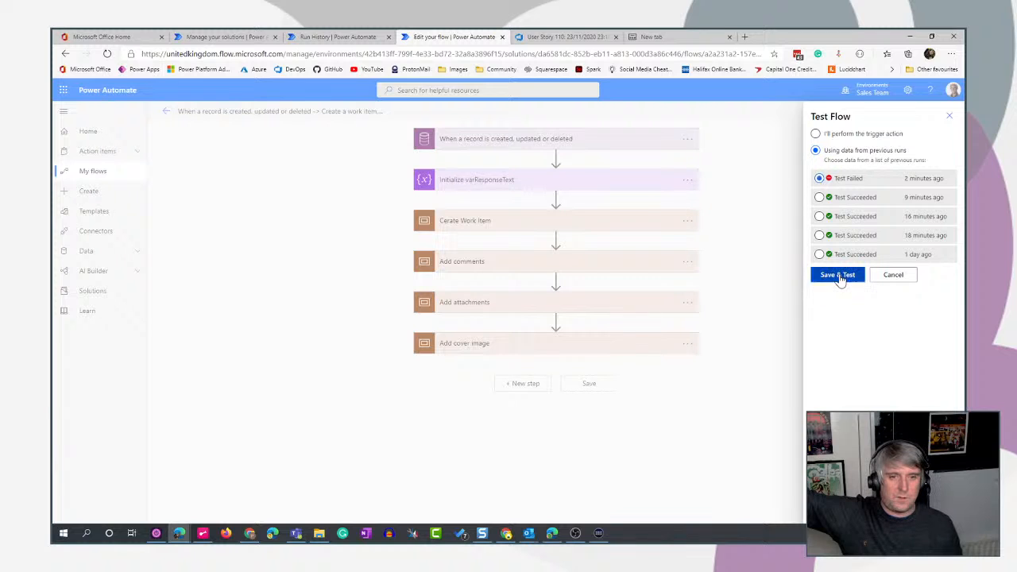
left_click(839, 275)
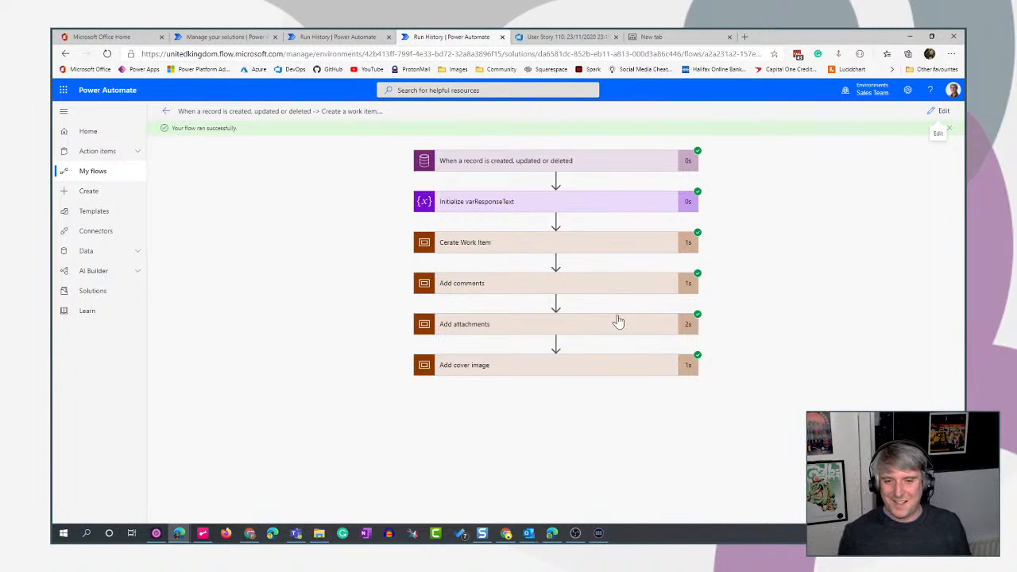
- Switch to Azure DevOps, close the attachment preview, refresh the page and open the most recently updated work item, 112
left_click(568, 37)
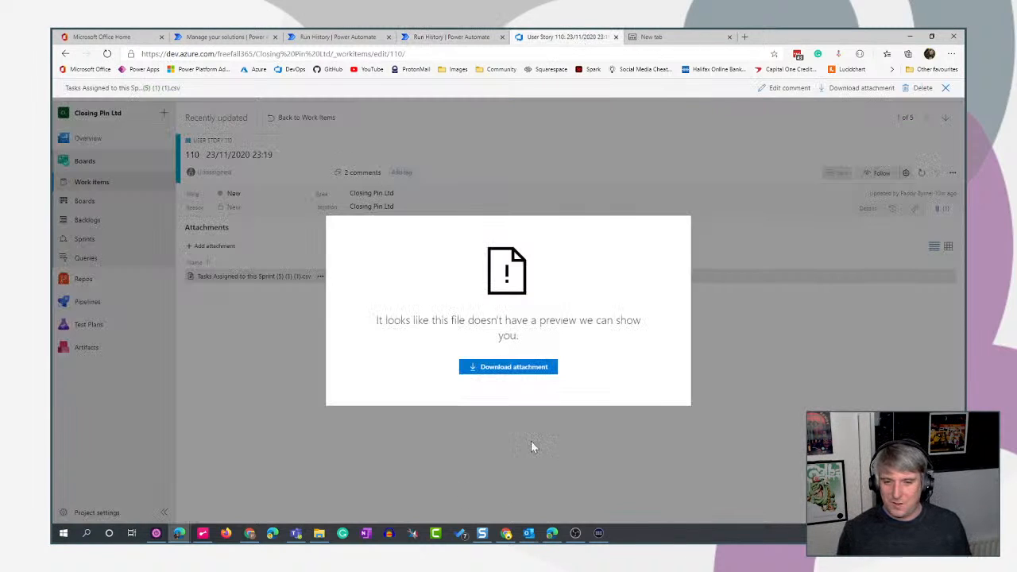
left_click(797, 362)
key("F5")
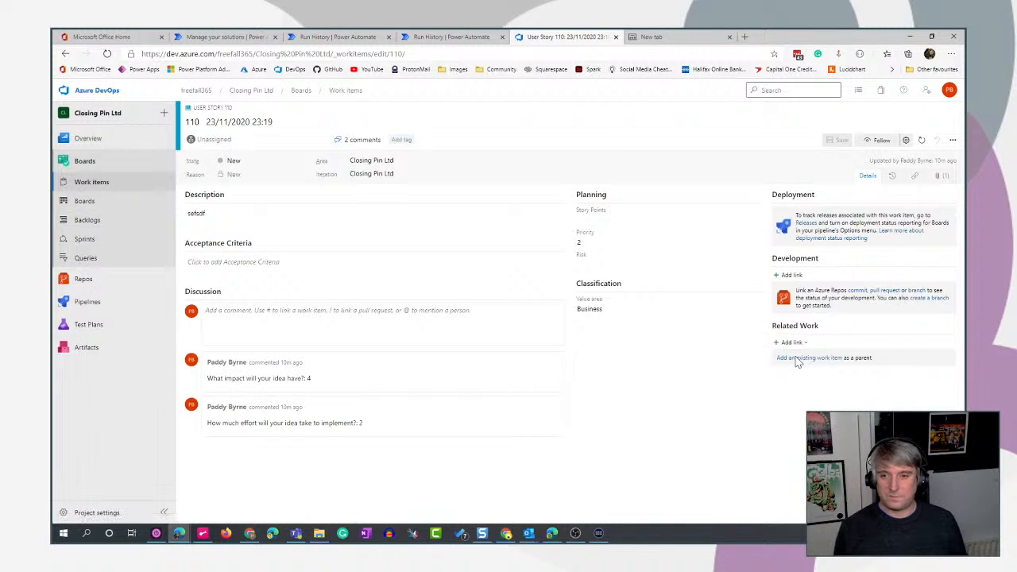
left_click(103, 181)
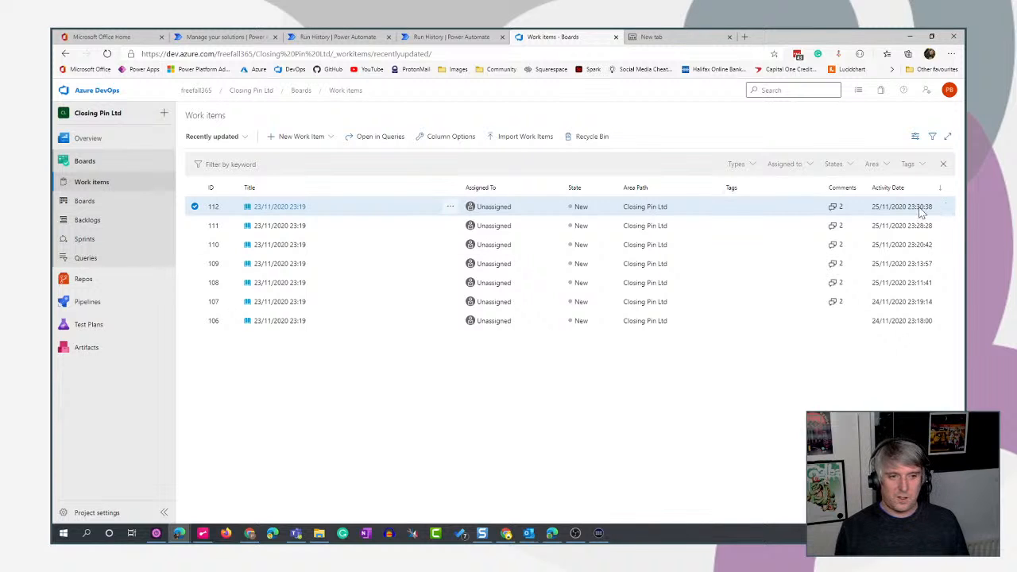
left_click(288, 206)
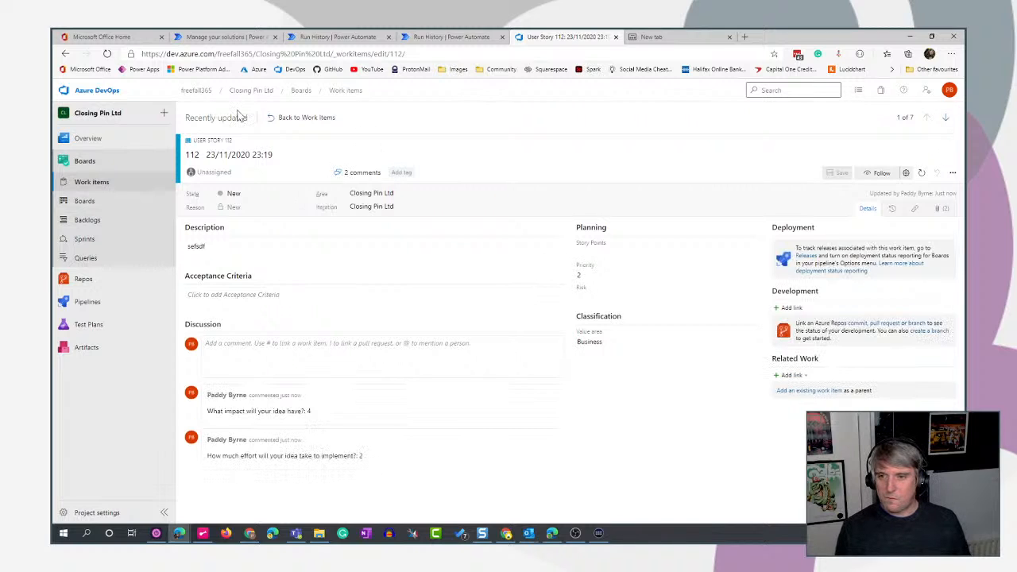
- View coverimage.png in work item 112's attachments and switch to Teams to compare it with the original idea's cover image
left_click(942, 209)
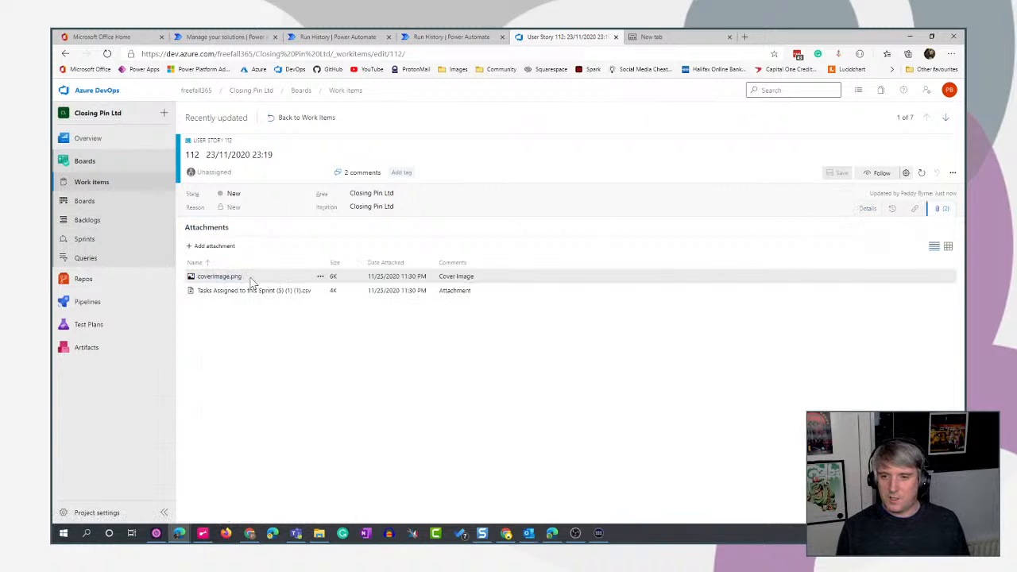
left_click(221, 277)
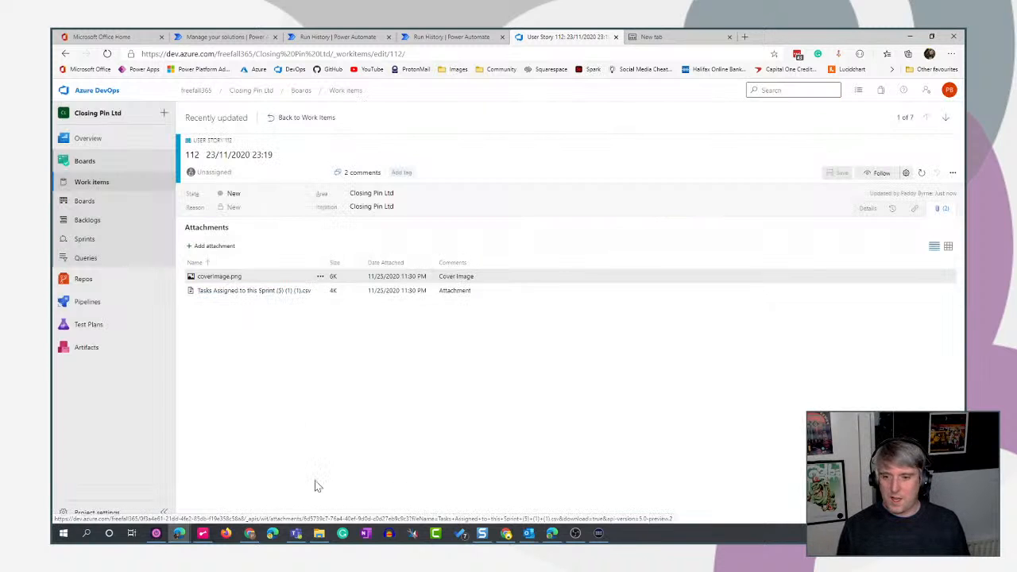
left_click(296, 533)
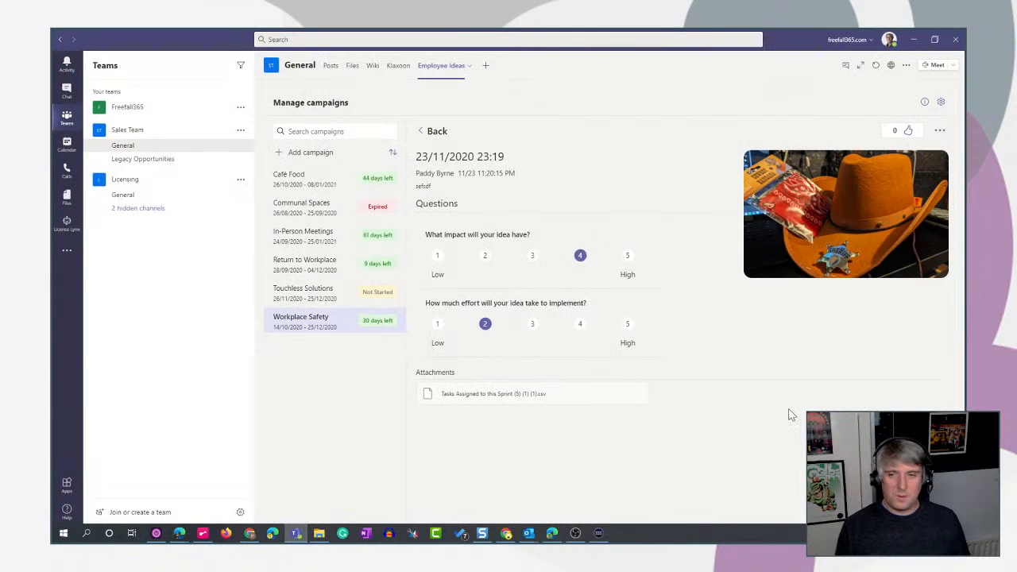